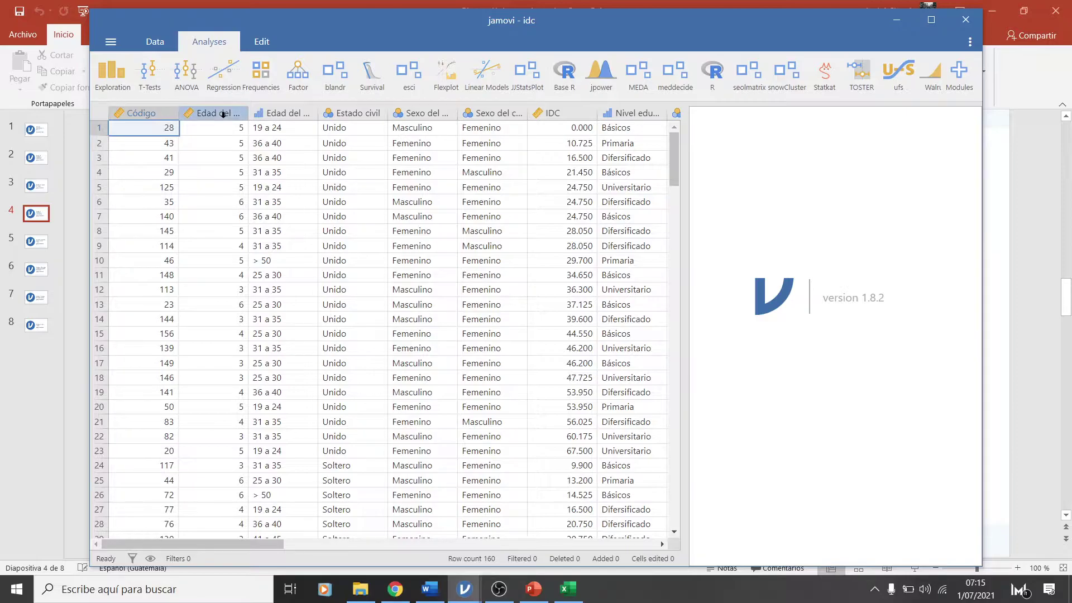
Maximize the idc data set window and widen its data sheet to show more variables
left_click(222, 114)
left_click(930, 21)
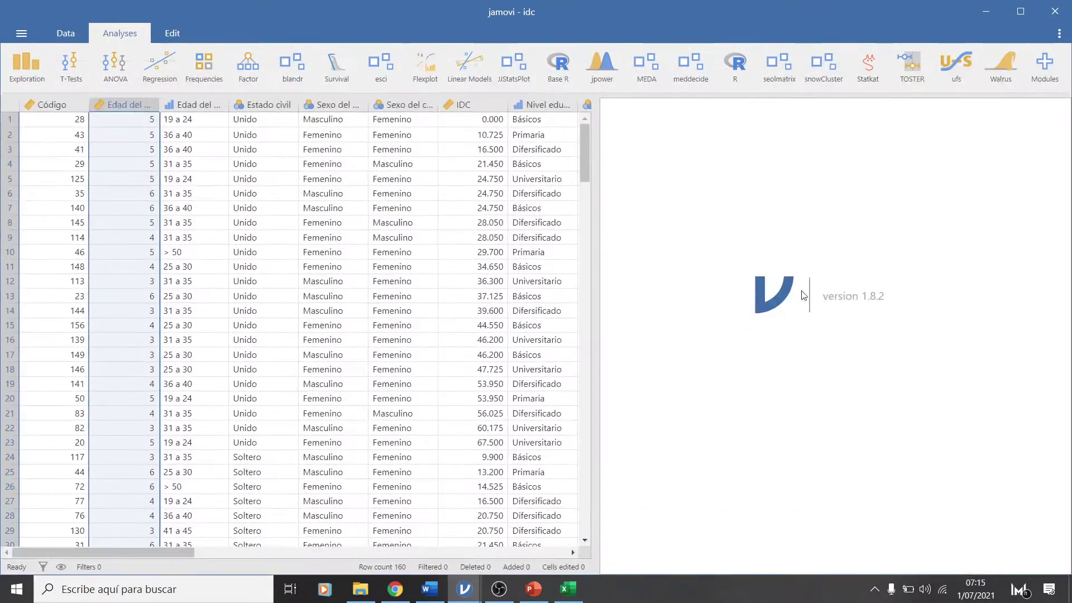
left_click(594, 285)
left_click_drag(944, 278, 966, 279)
mouse_move(383, 552)
left_mouse_down()
mouse_move(670, 539)
mouse_move(386, 551)
left_mouse_up()
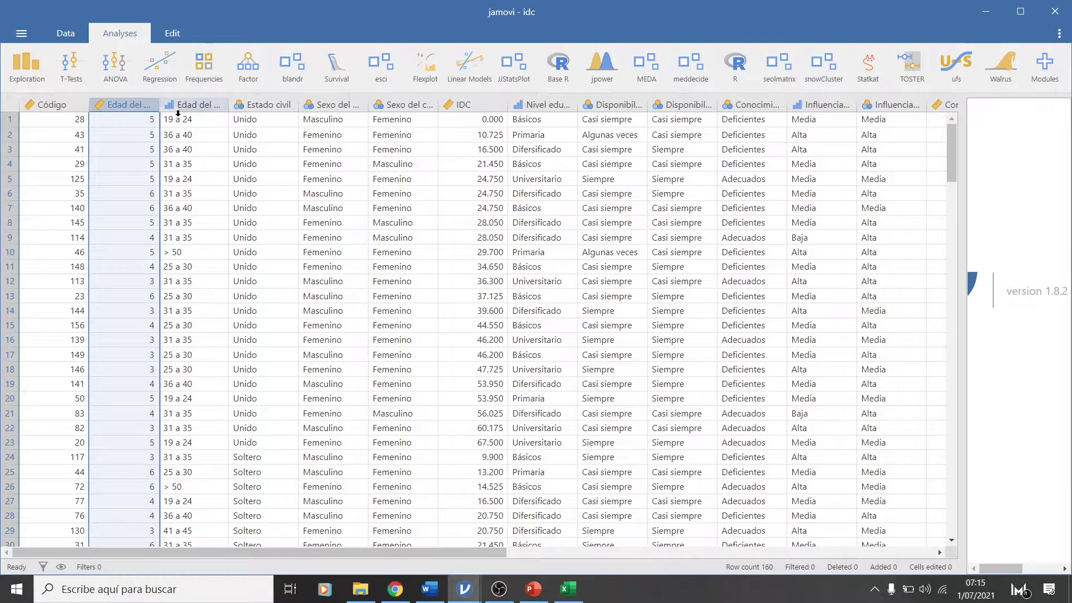
Run Descriptives on Edad del escolar (años) and Sexo del escolar with frequency tables, and enlarge the results area
left_click(19, 62)
left_click(35, 104)
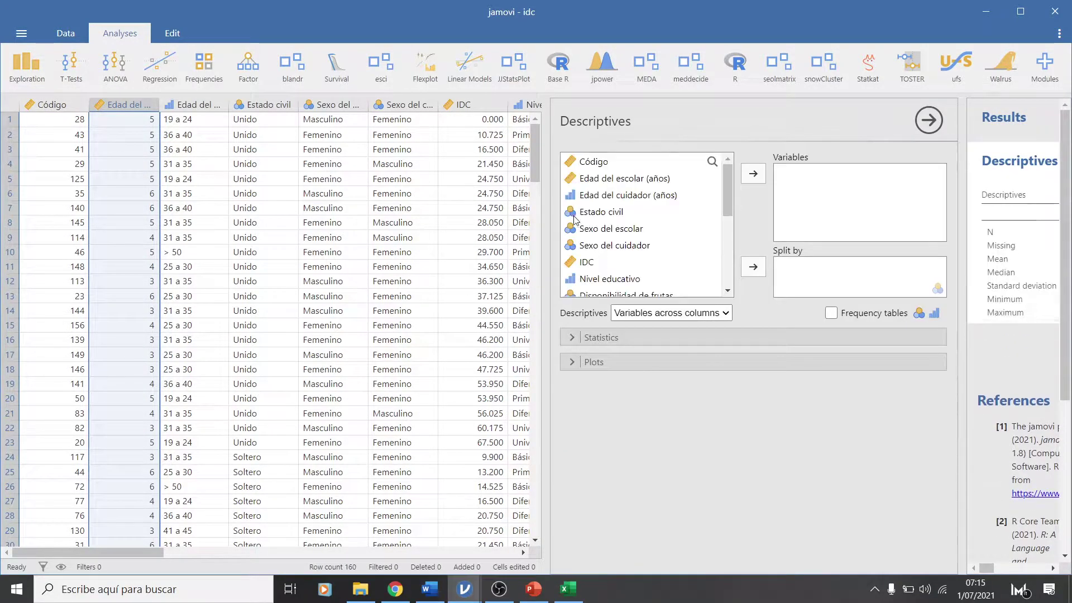
left_click(608, 183)
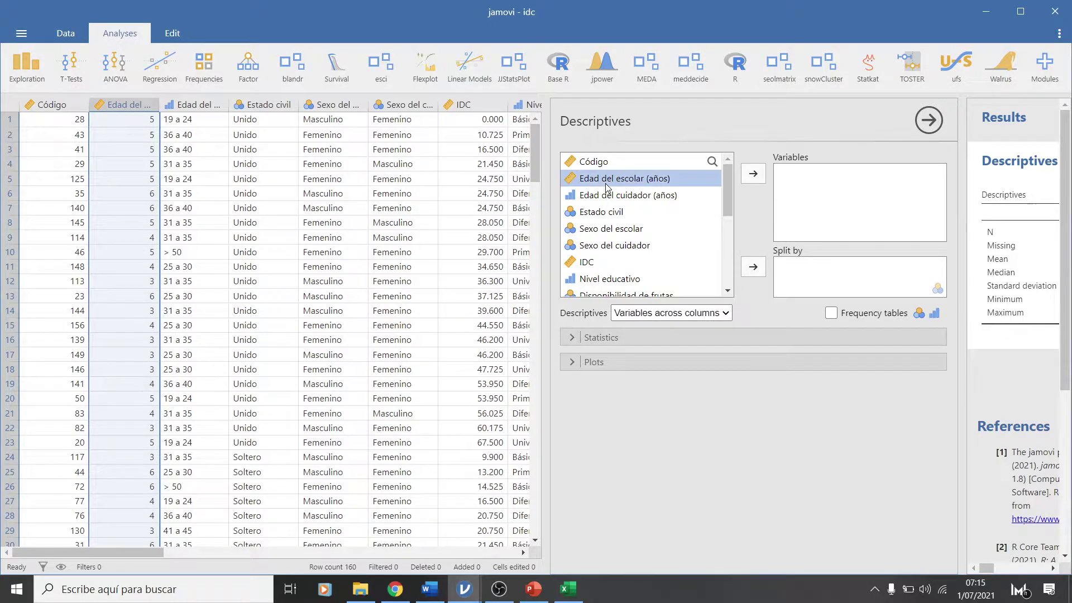
left_click(756, 176)
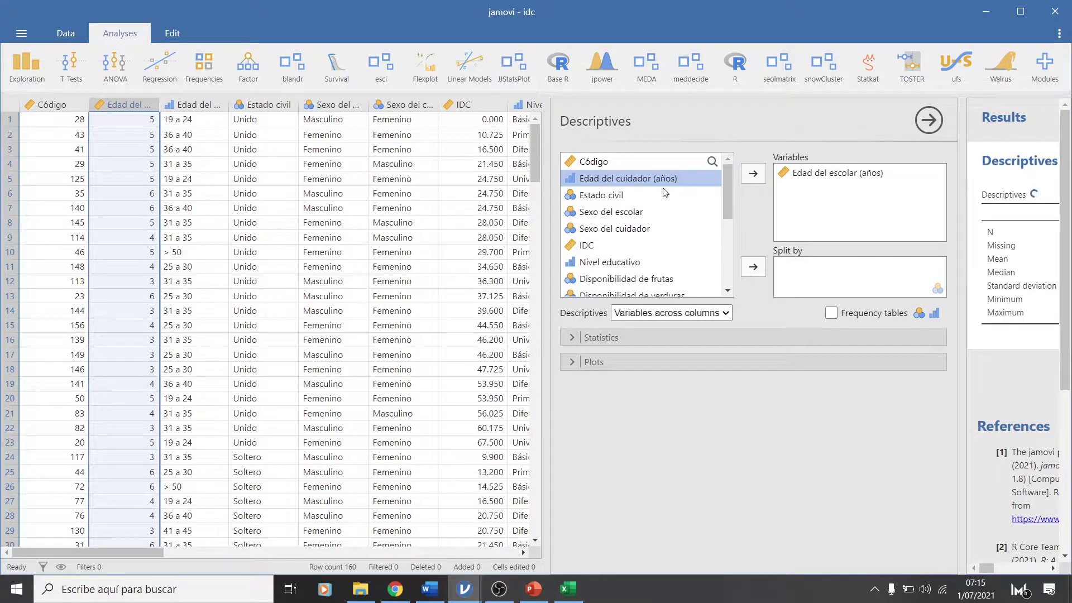
left_click(602, 215)
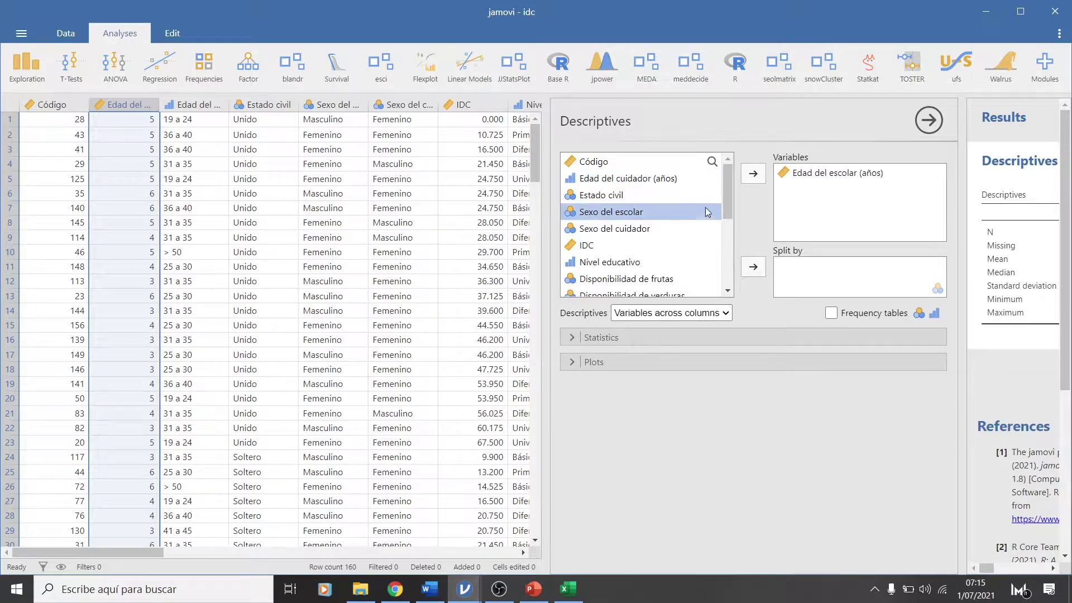
left_click(752, 174)
left_click(831, 314)
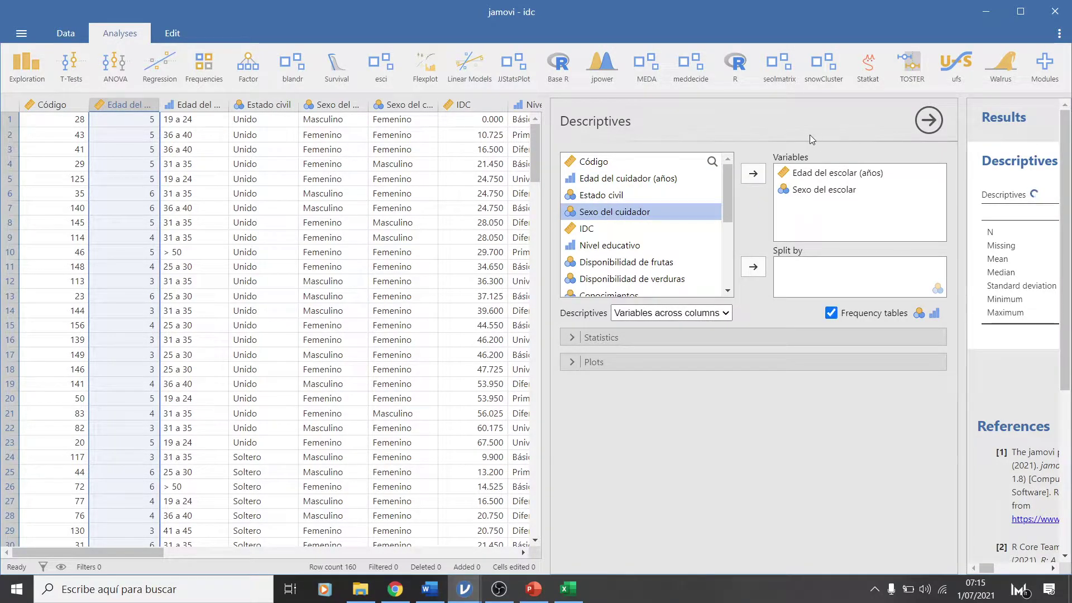
left_click_drag(963, 331, 497, 347)
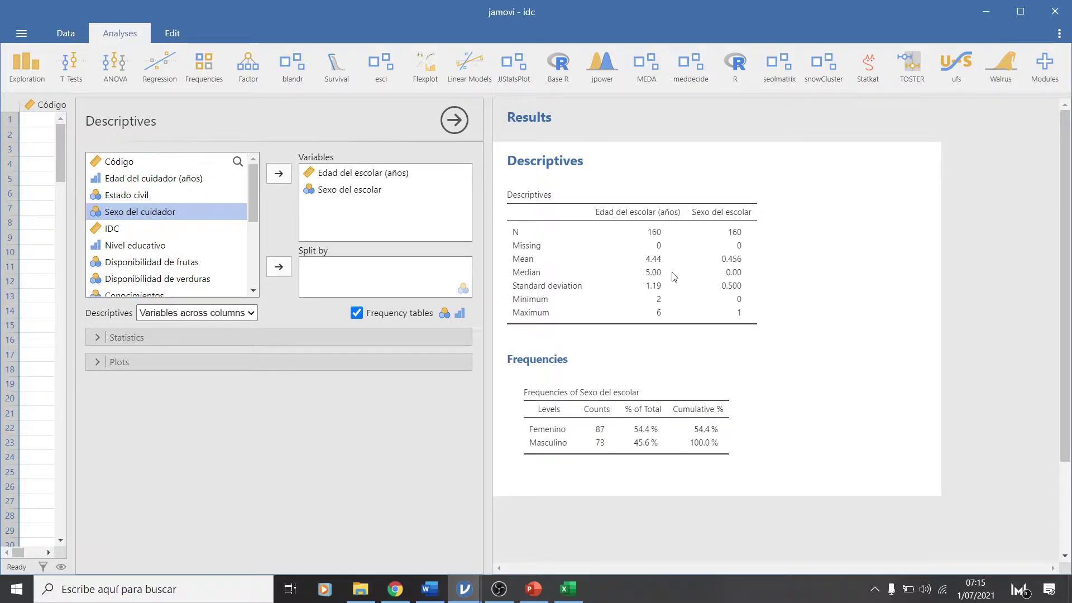
Switch to the Google Meet call in Chrome and admit the participant who is waiting to join
mouse_move(528, 597)
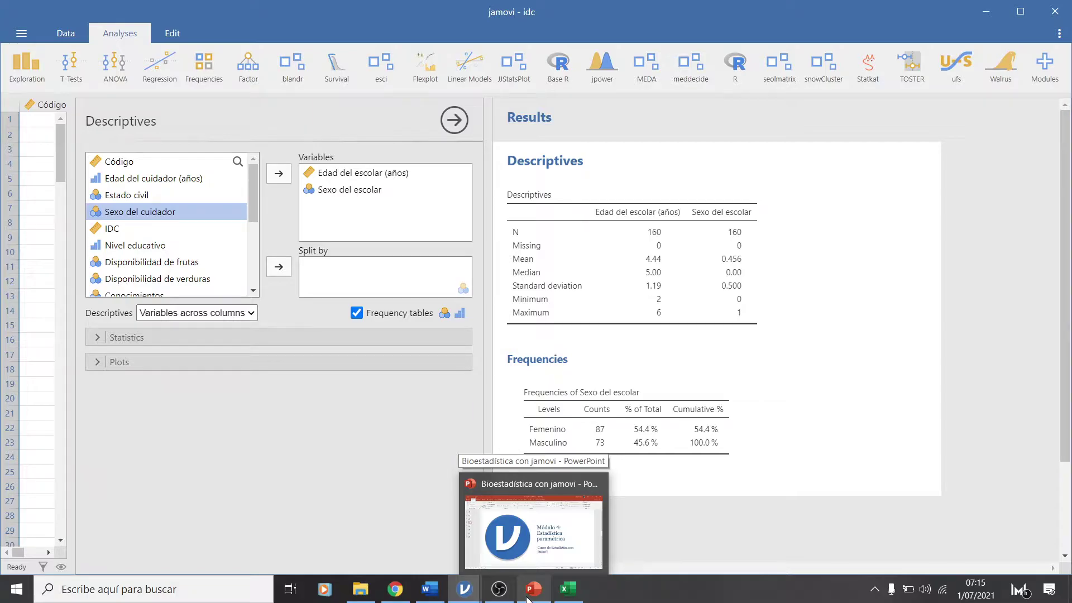
left_click(396, 589)
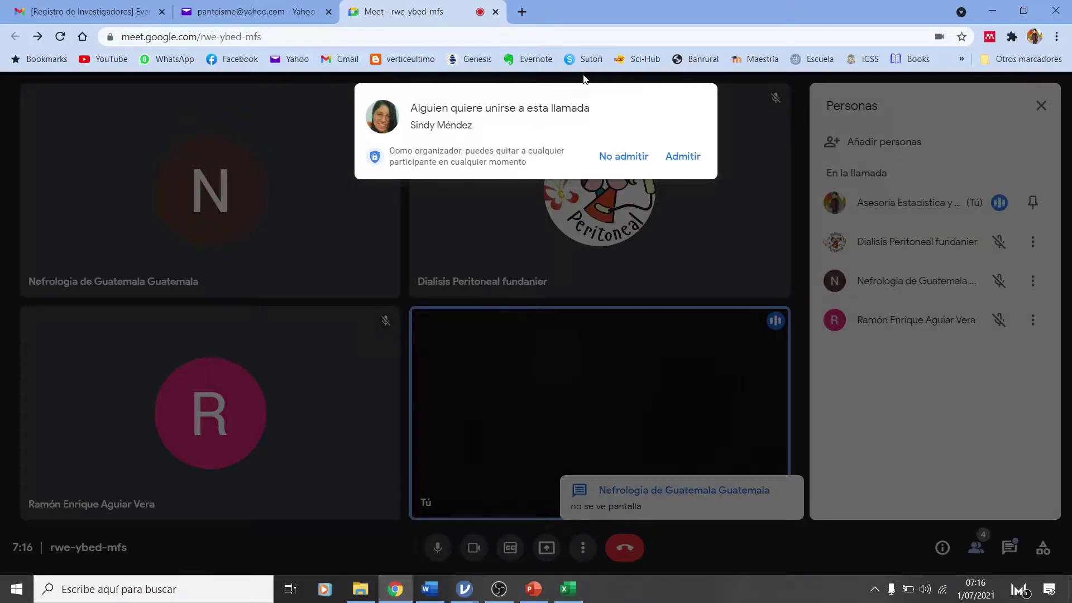
left_click(699, 163)
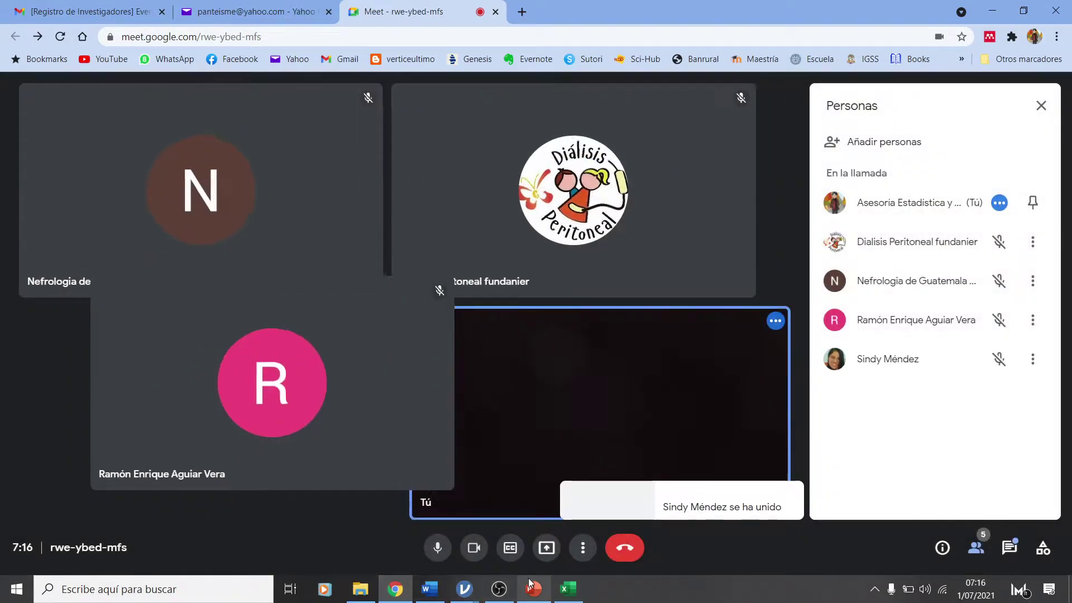
Show the Módulo 4 slide in PowerPoint and return to the Descriptives results in jamovi
left_click(528, 589)
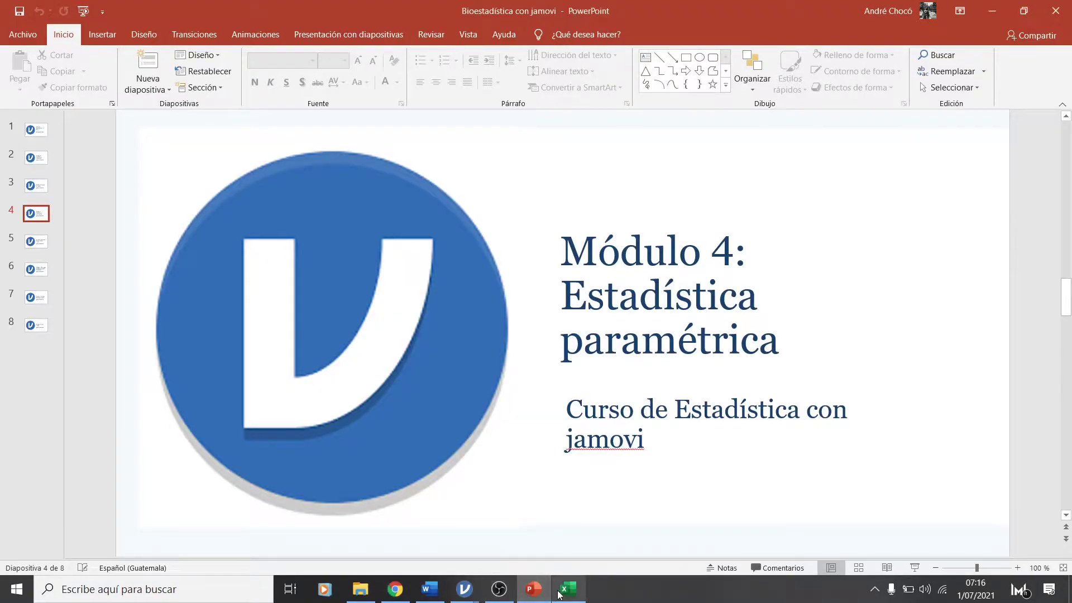
mouse_move(464, 588)
left_click(650, 534)
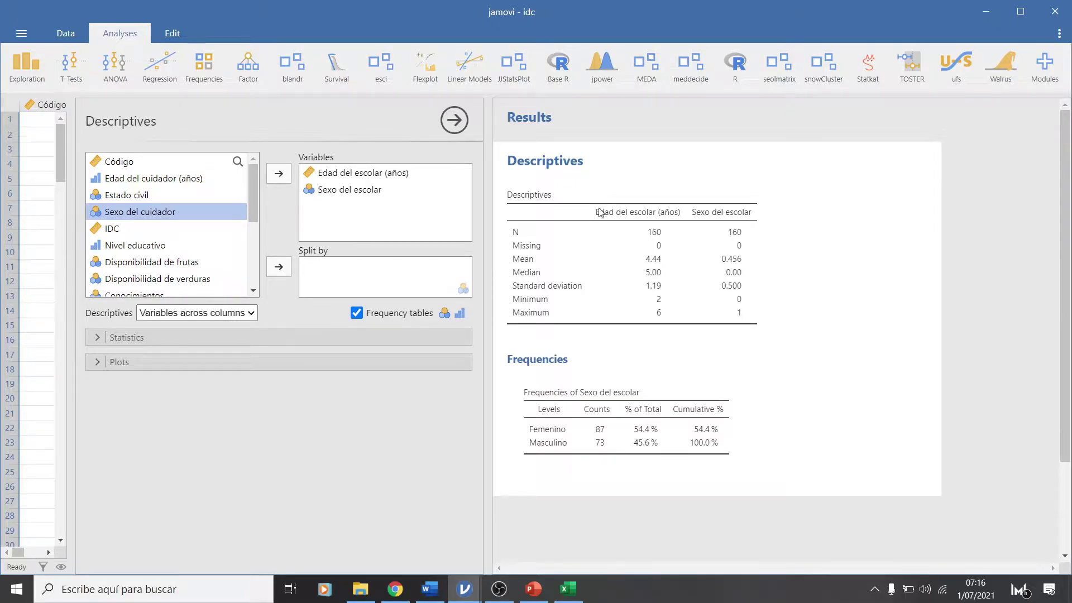
Switch to the Curso jamovi Guatemala document in Word and review the module list under V. Contenido
left_click(433, 591)
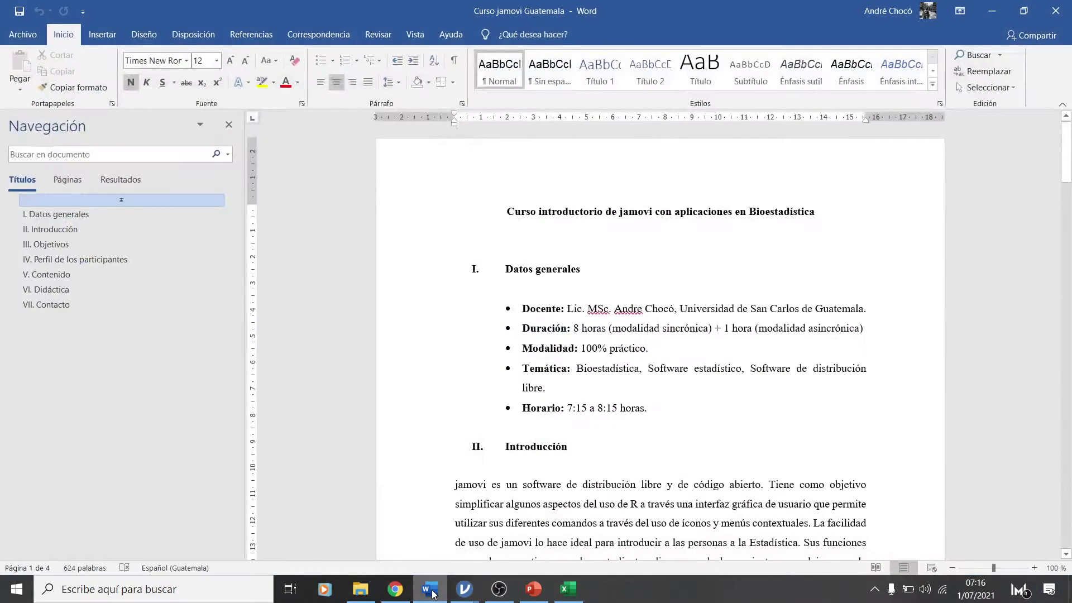
left_click(54, 229)
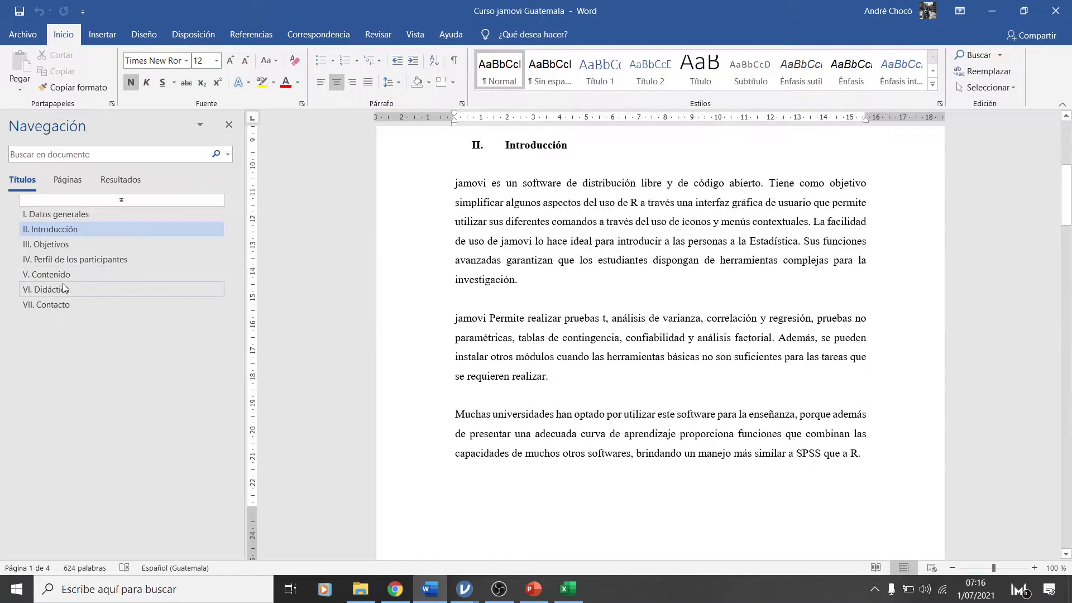
left_click(92, 274)
scroll(635, 383, "down", 8)
scroll(635, 383, "down", 3)
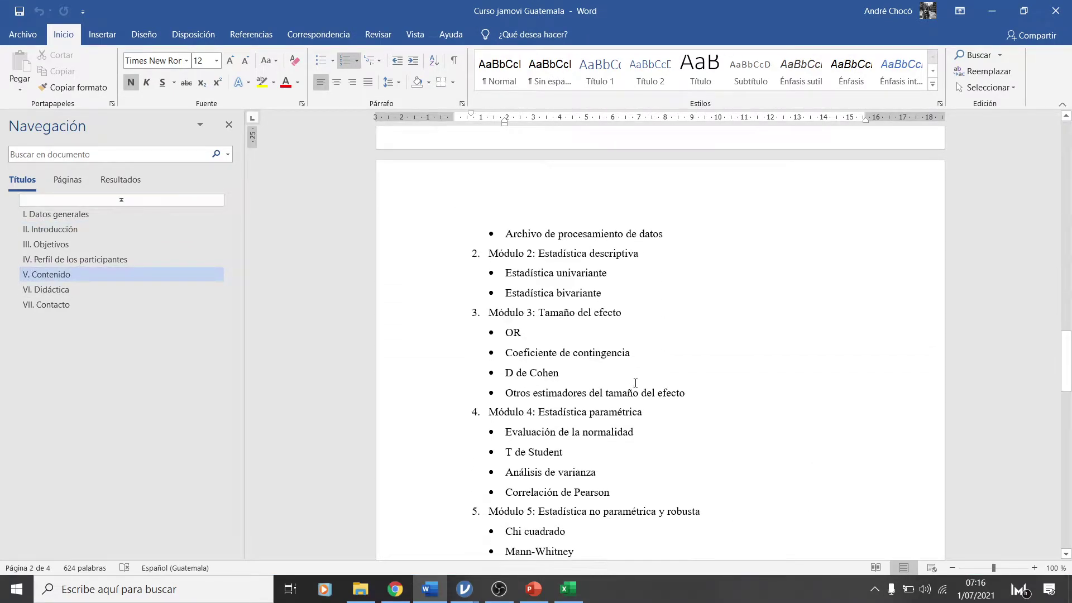
scroll(635, 383, "down", 1)
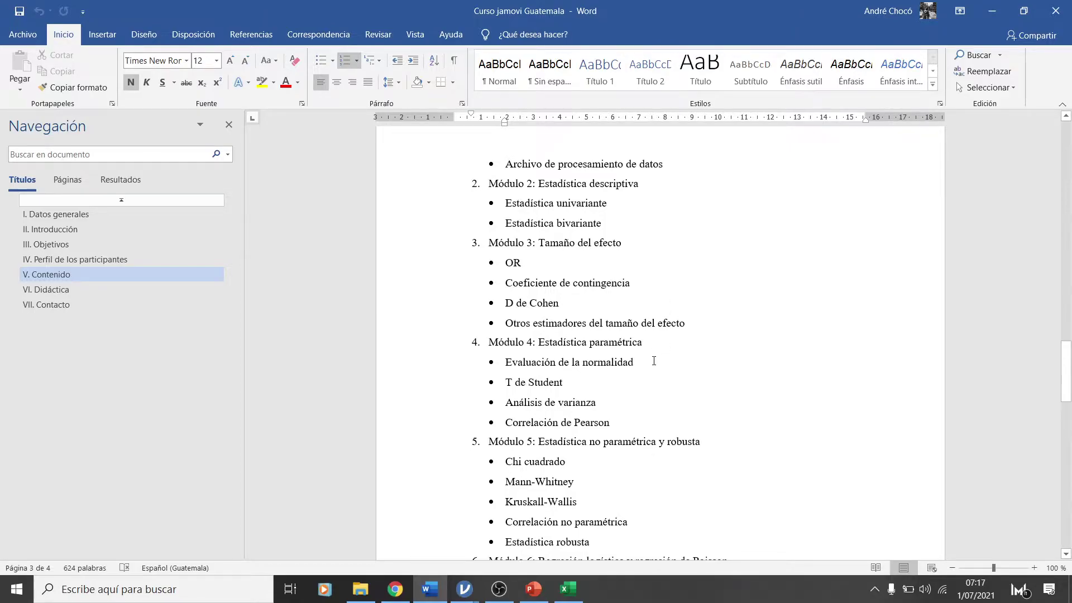
scroll(654, 361, "up", 2, "ctrl")
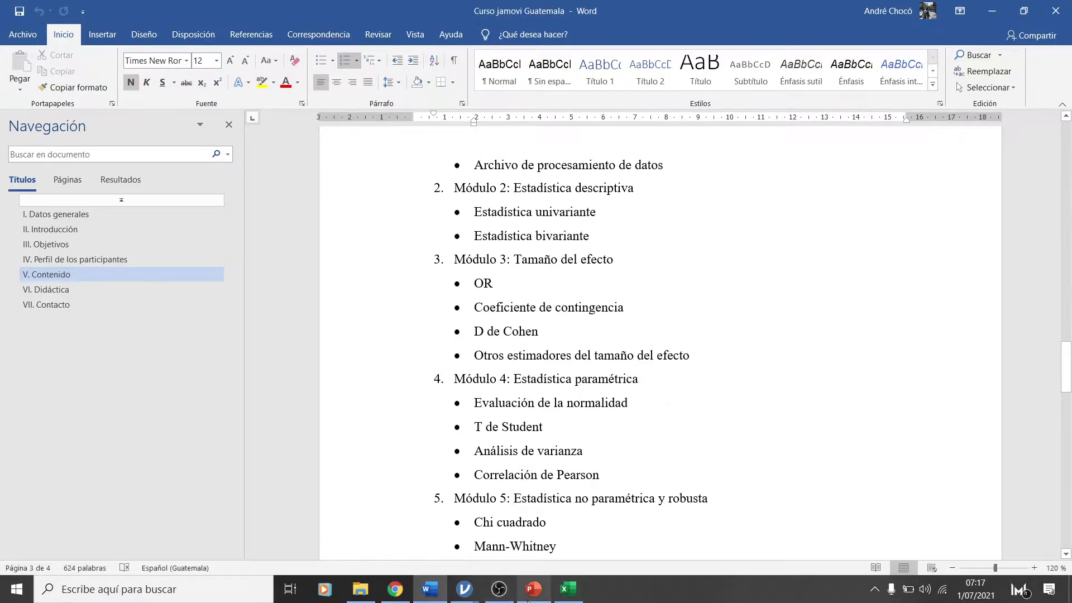
Switch to the Google Meet call in Chrome and start presenting the entire screen
left_click(396, 589)
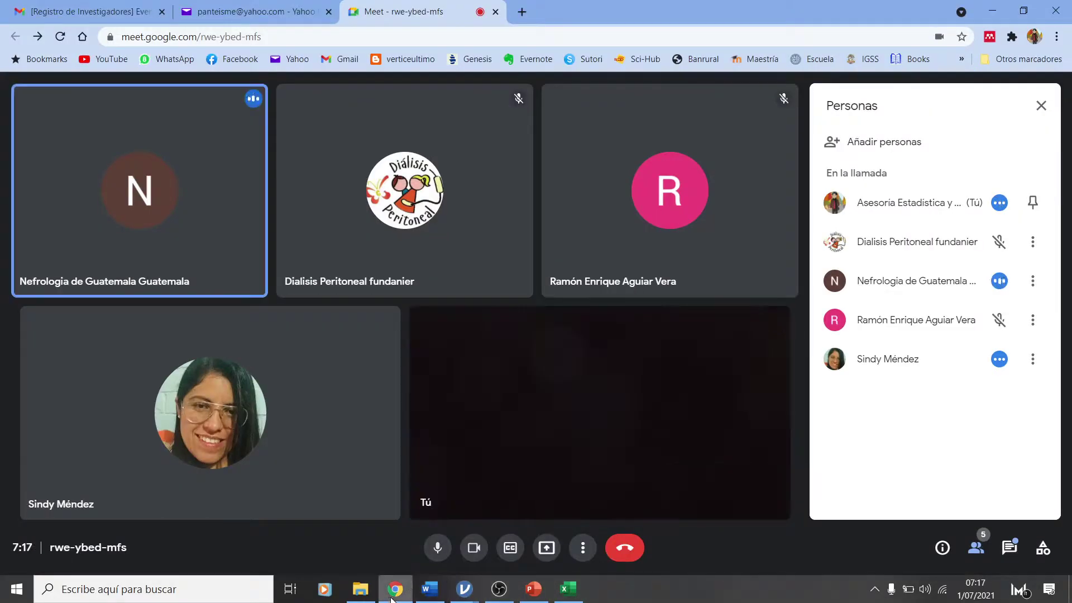
left_click(547, 548)
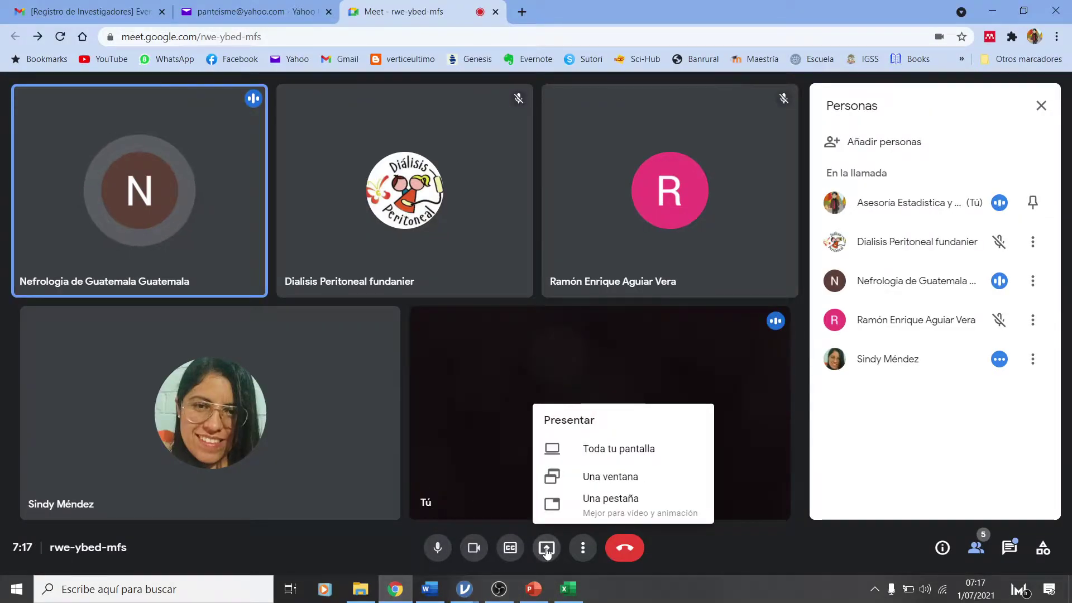
left_click(624, 444)
left_click(400, 196)
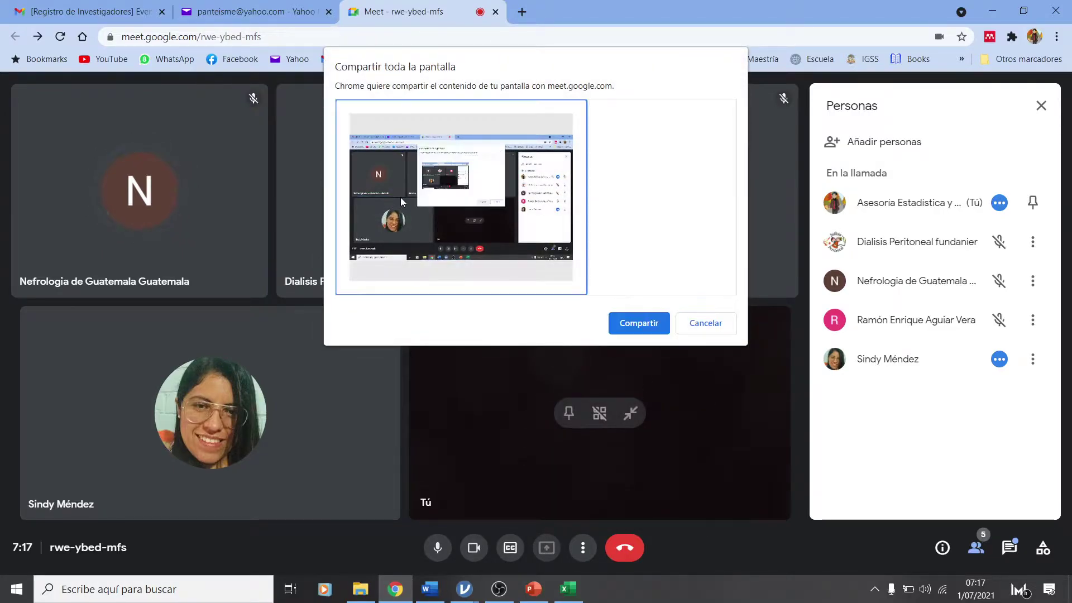
left_click(640, 322)
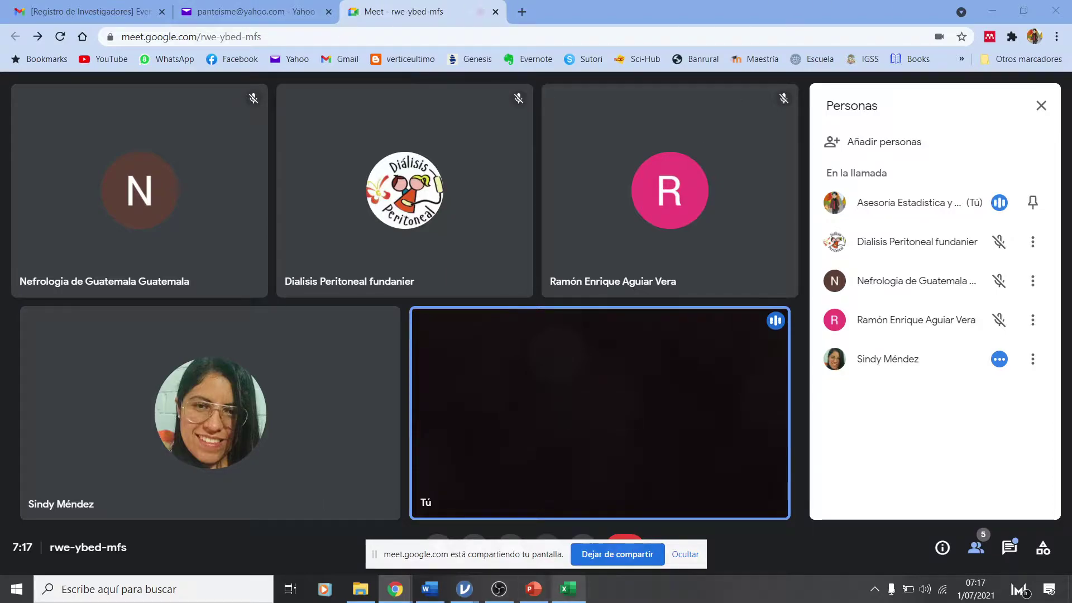
Switch through PowerPoint to the Word course document, hide the screen-sharing notice, and enlarge the Módulo 4 topics for reading
left_click(533, 588)
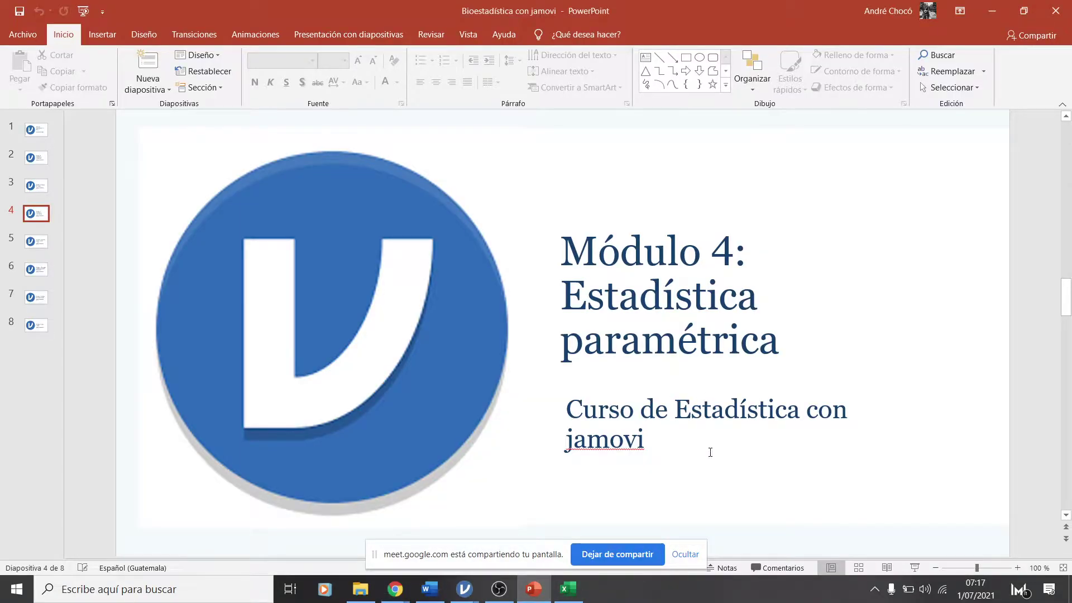
left_click(431, 590)
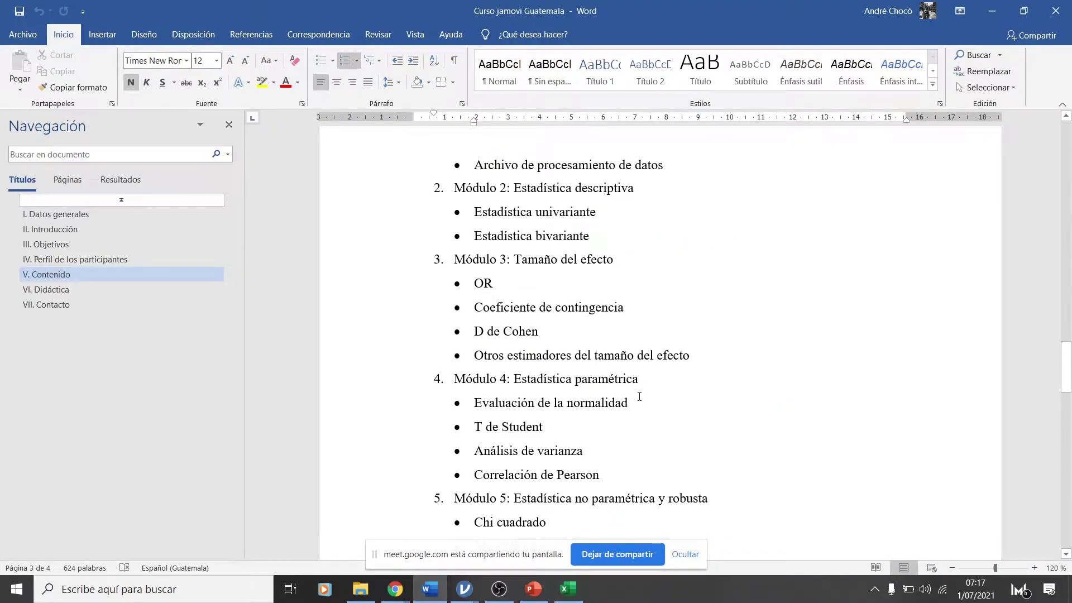
left_click(685, 554)
scroll(653, 415, "up", 1, "ctrl")
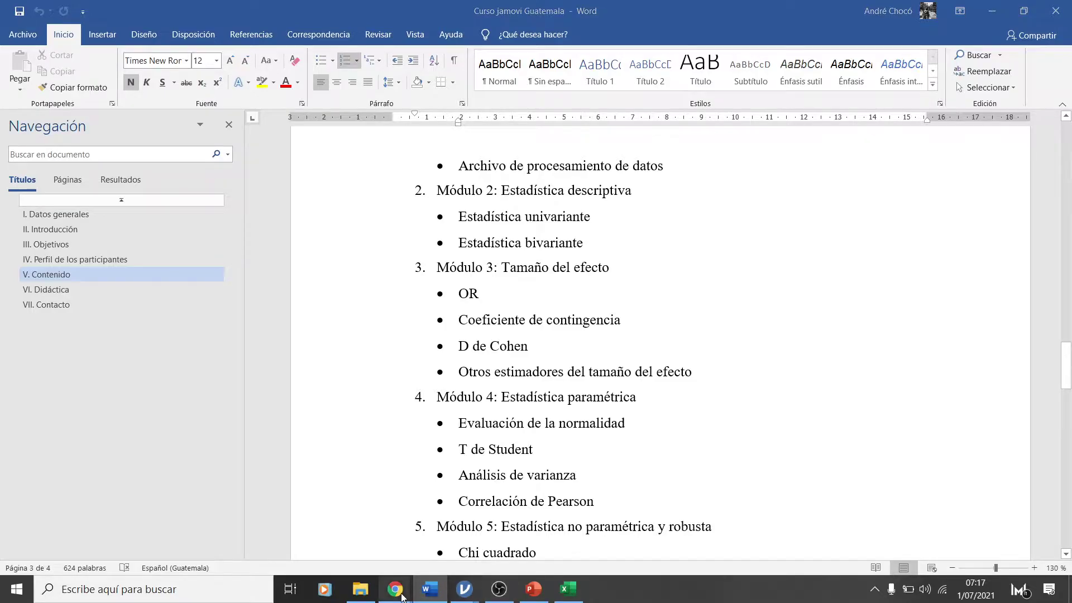
Return to the Google Meet call and admit the new participant waiting to join
mouse_move(396, 589)
left_click(377, 523)
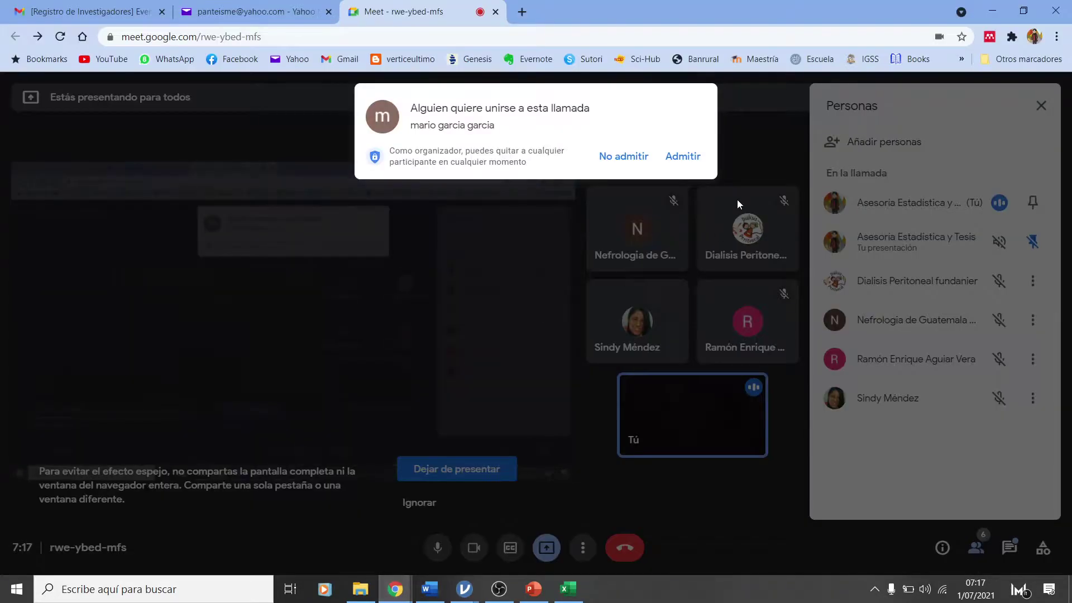
left_click(682, 153)
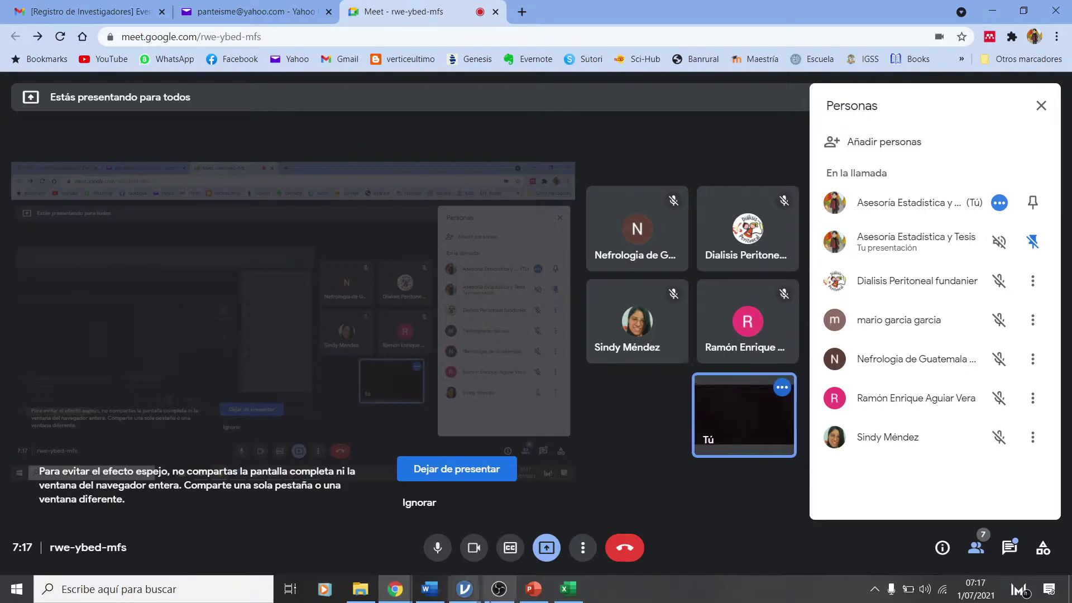
Switch from Excel's normalidad sheet to the insulinorresistencia data set in jamovi, maximized with a wider data sheet
left_click(568, 589)
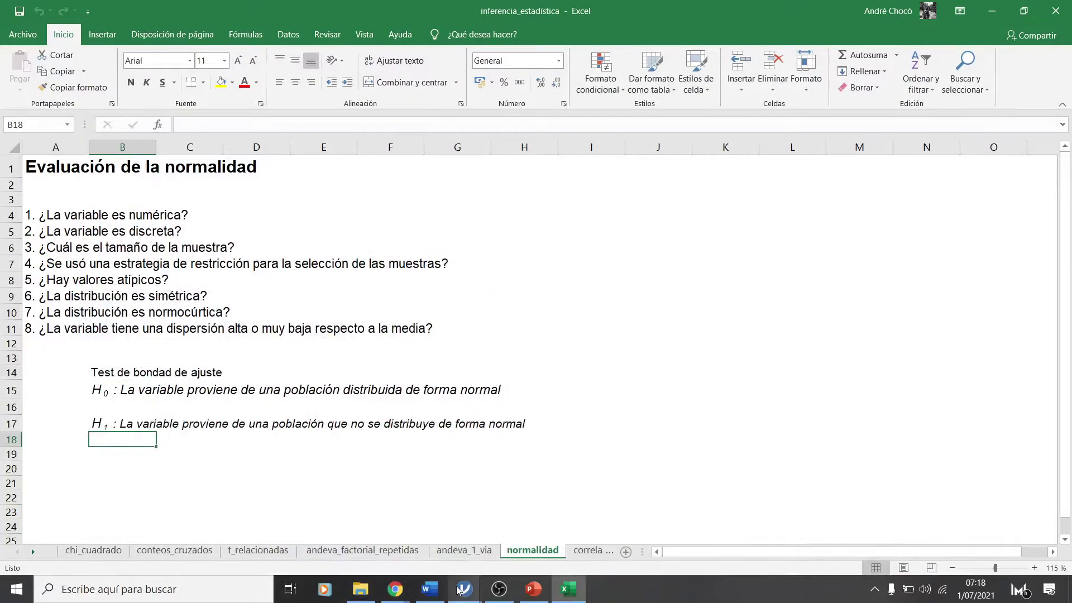
mouse_move(458, 590)
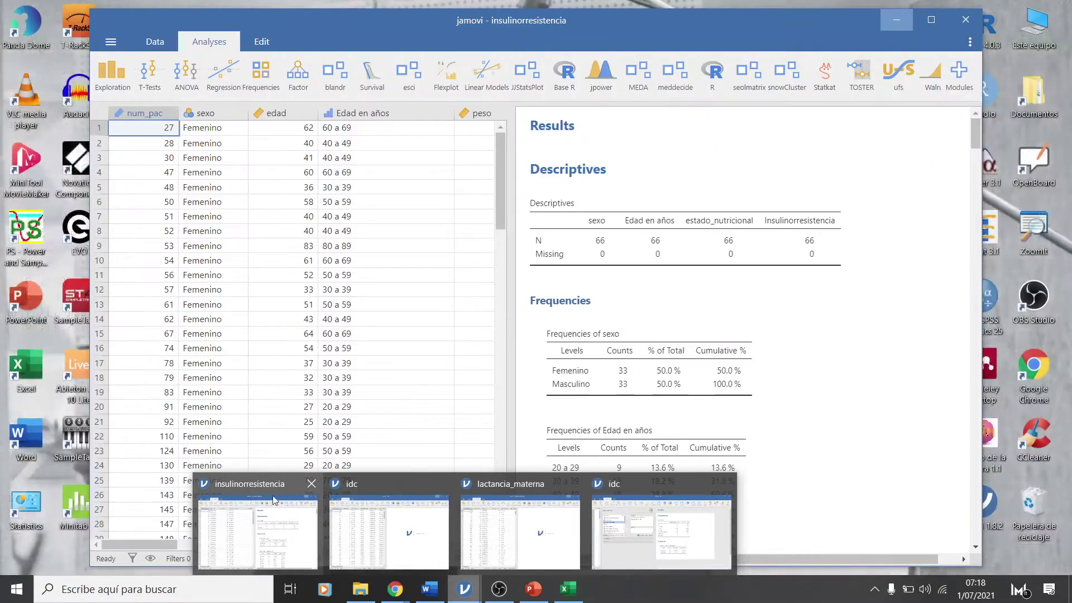
left_click(272, 492)
left_click(930, 20)
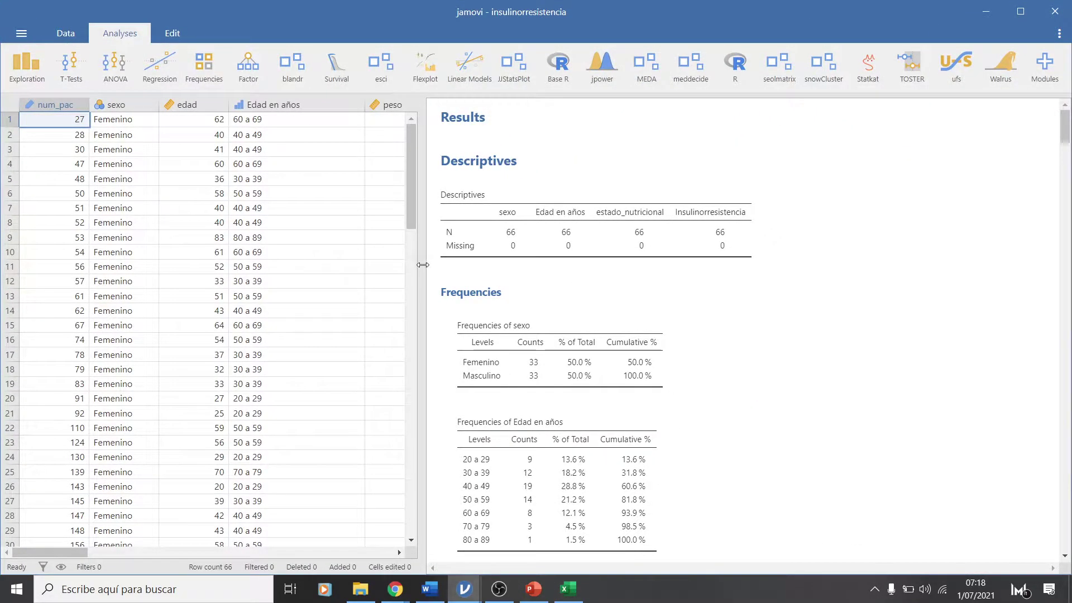
left_click_drag(423, 266, 721, 277)
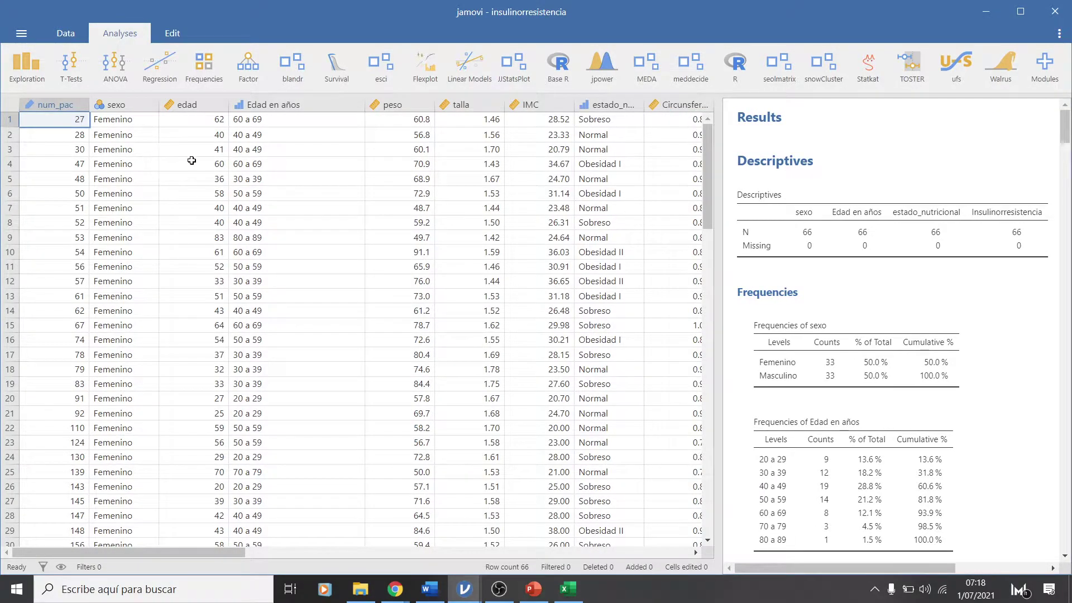
Examine the edad and IMC columns and the remaining variables of the insulinorresistencia data set
left_click(200, 106)
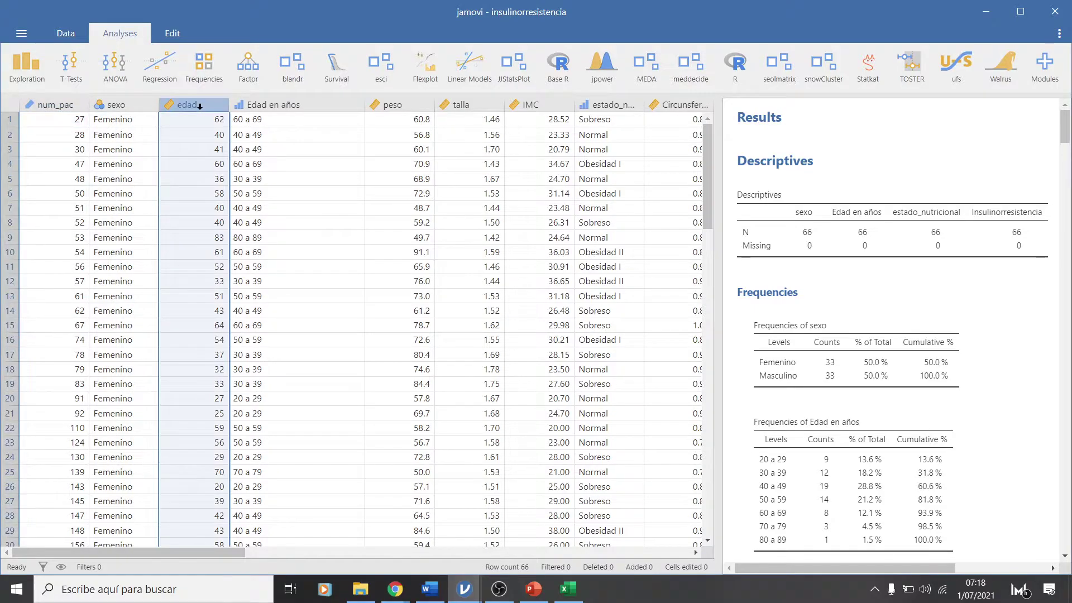
left_click(26, 66)
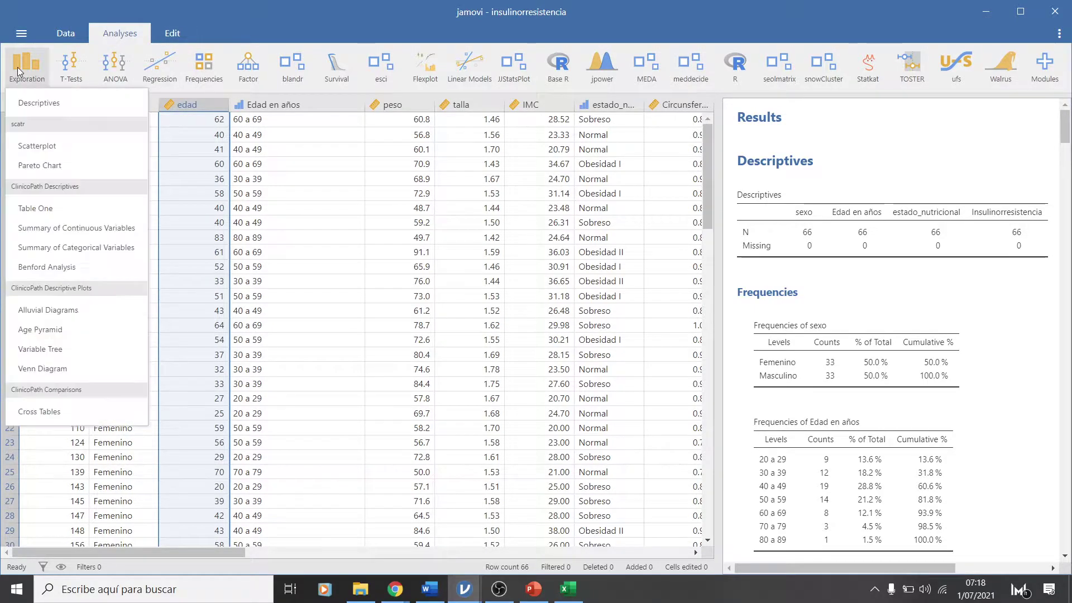
left_click(201, 220)
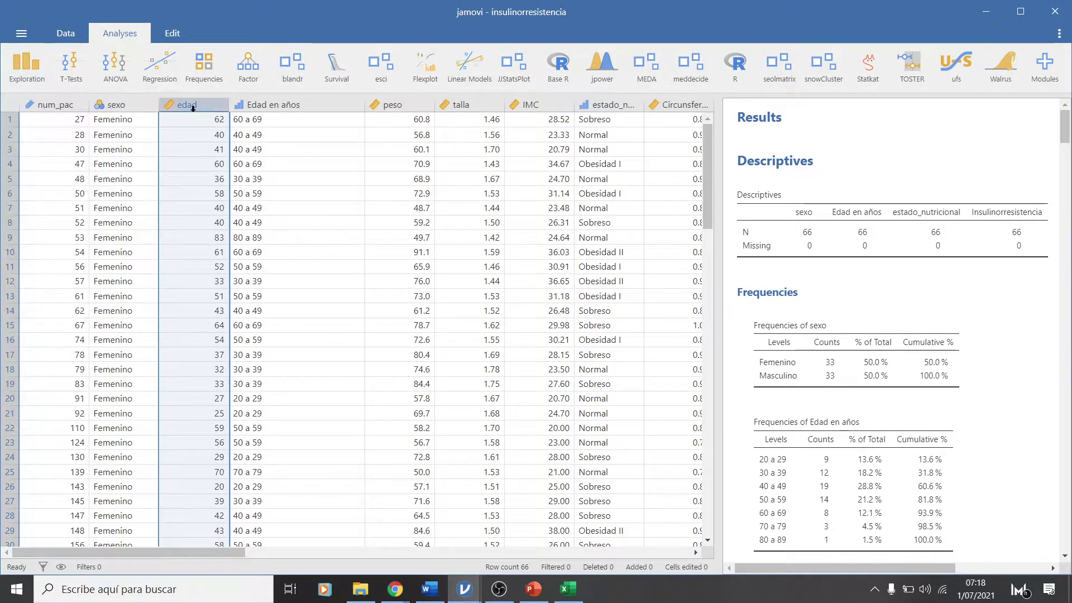
left_click_drag(194, 106, 460, 270)
left_click_drag(182, 553, 297, 544)
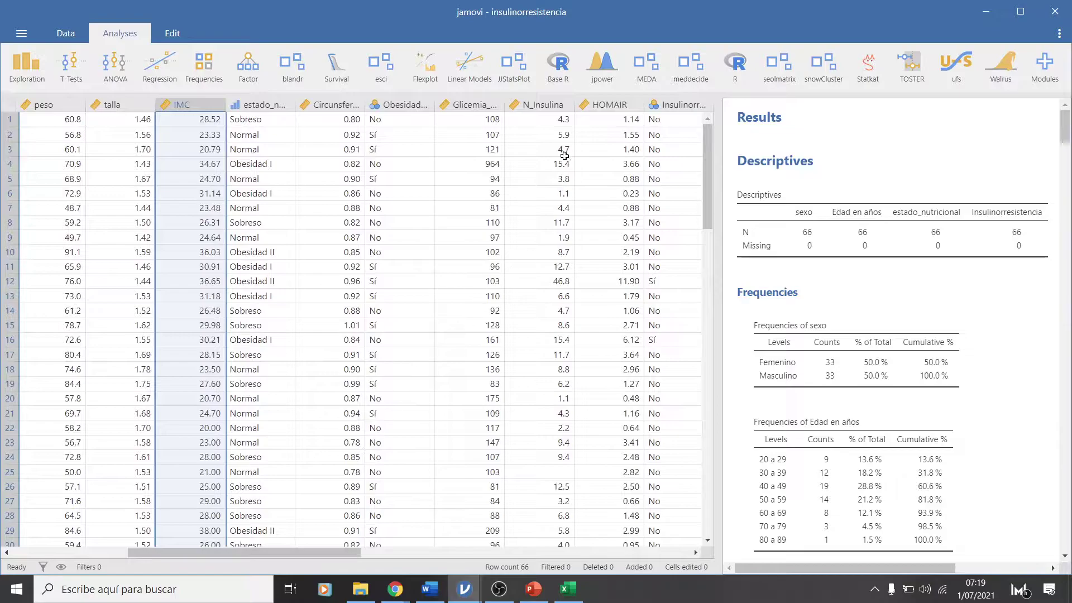
Examine the HOMAIR, edad and IMC columns of the insulinorresistencia data set
left_click(605, 104)
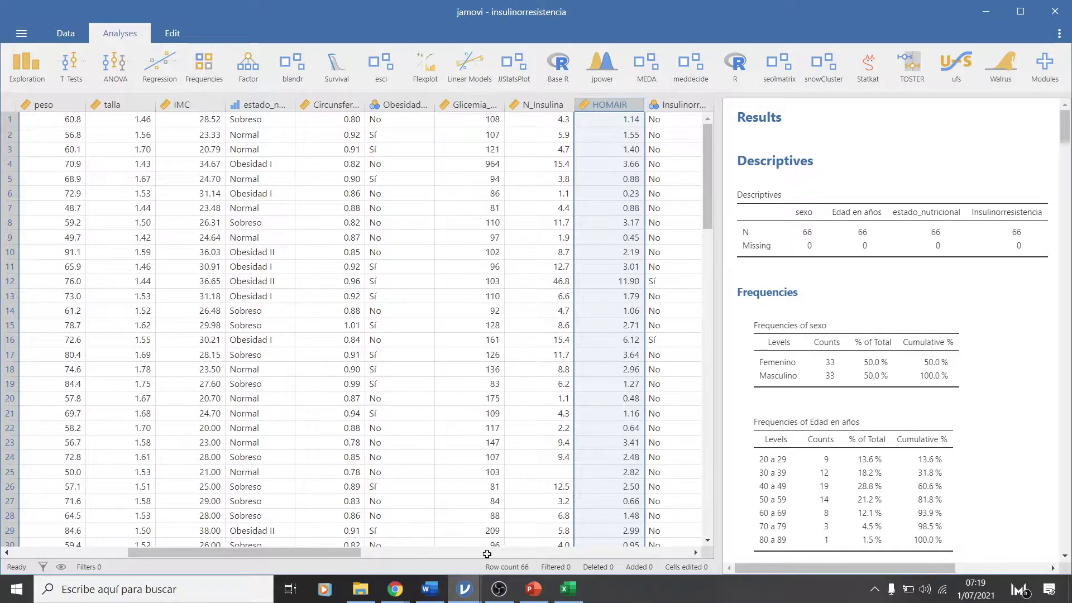
left_click_drag(260, 552, 114, 561)
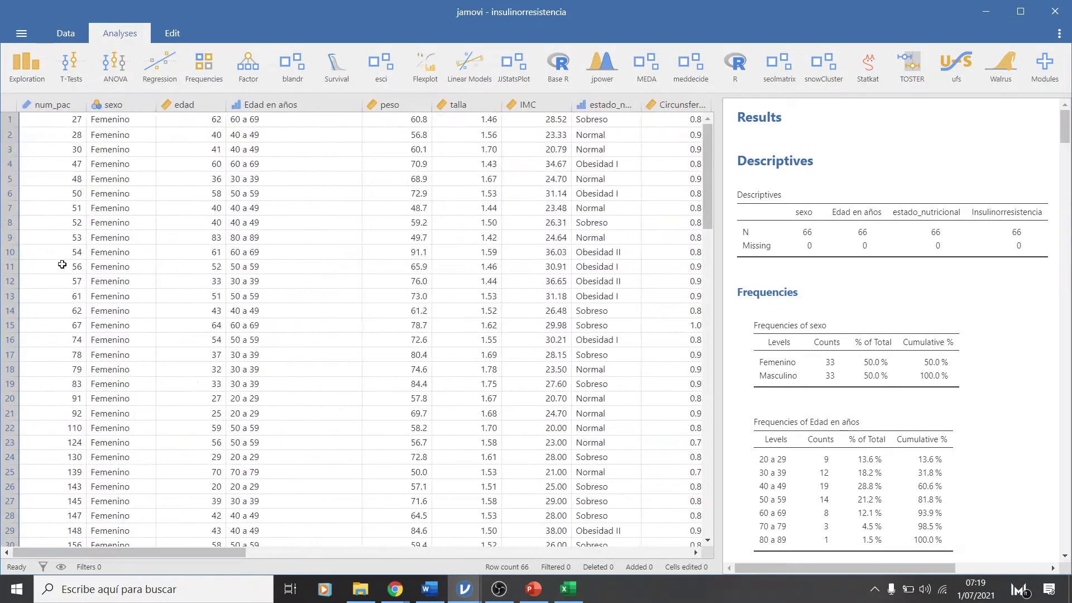
left_click(196, 105)
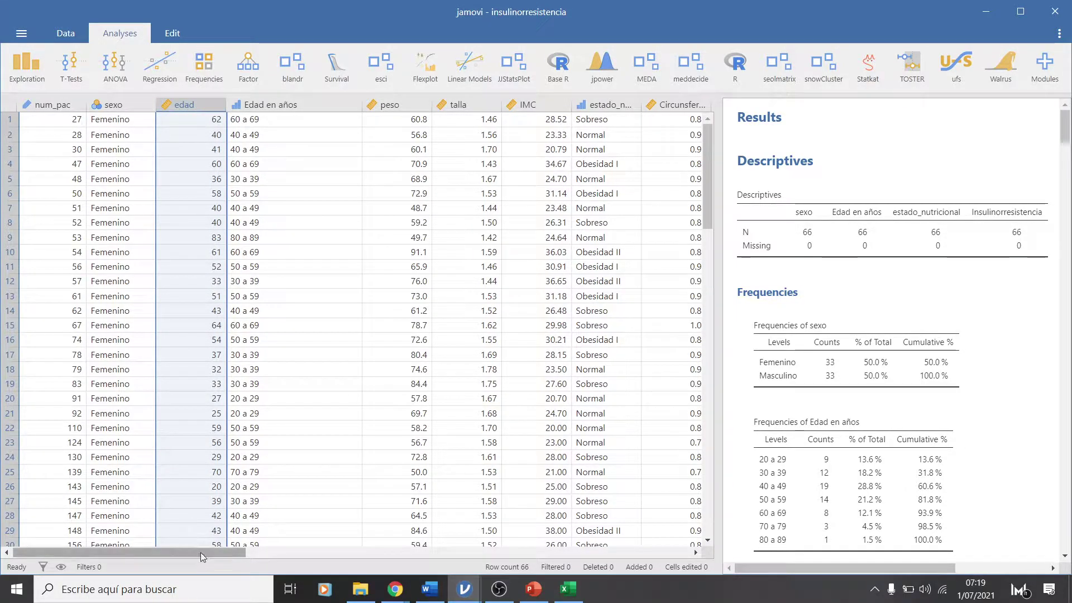
left_click(525, 107)
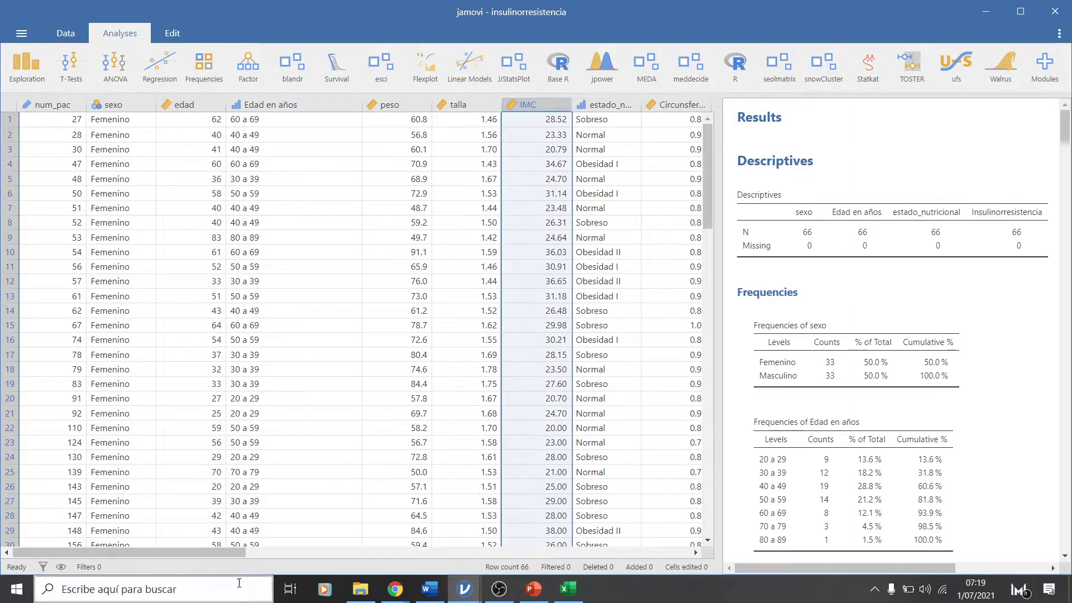
left_click_drag(222, 553, 327, 545)
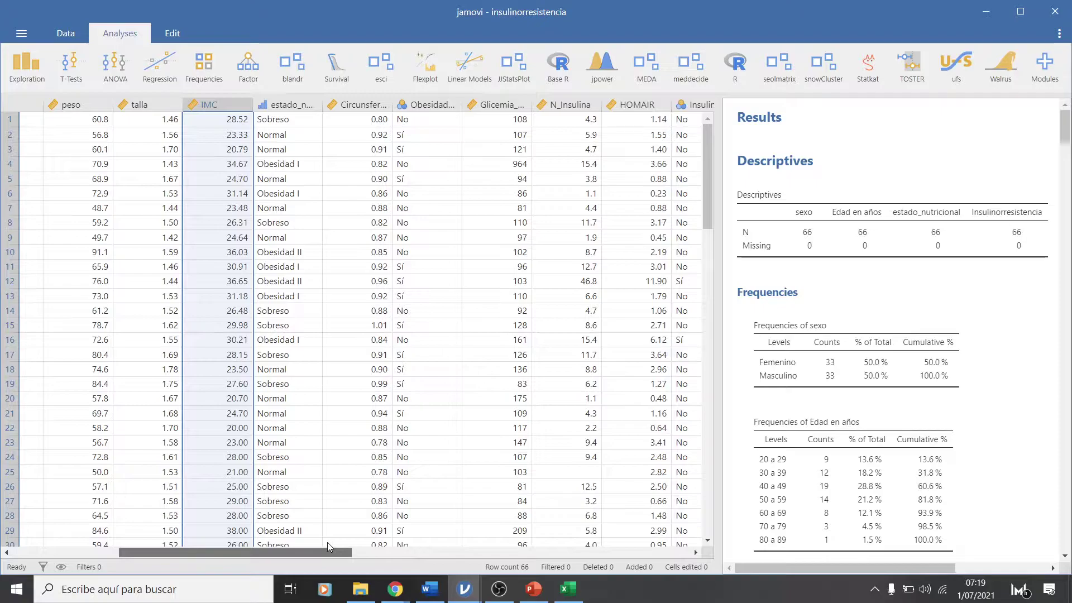
left_click_drag(327, 541, 281, 554)
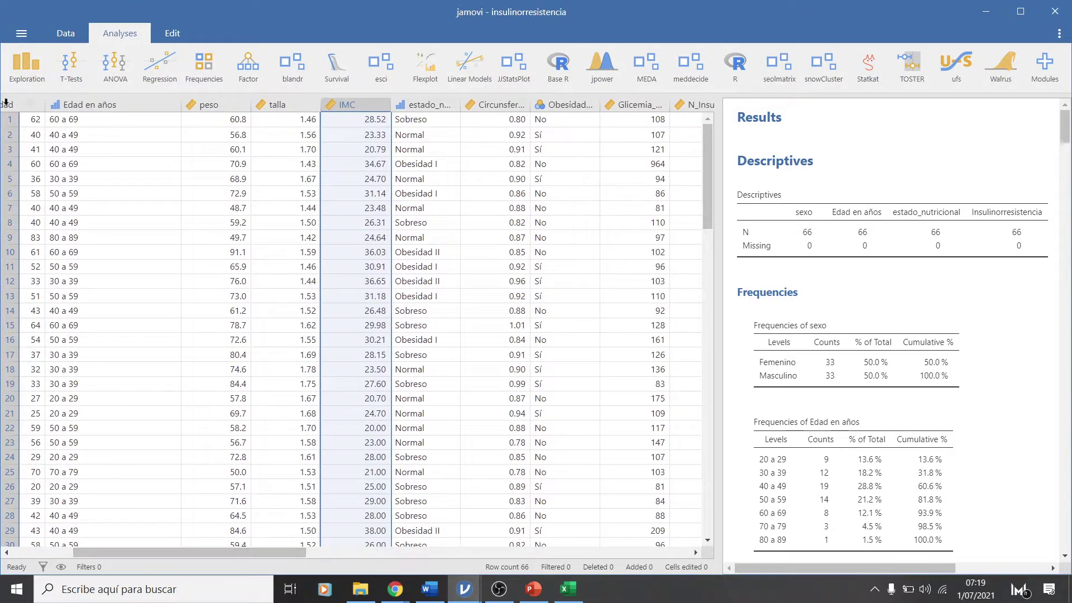
Create a Descriptives analysis with edad, IMC and HOMAIR as its variables
left_click(39, 69)
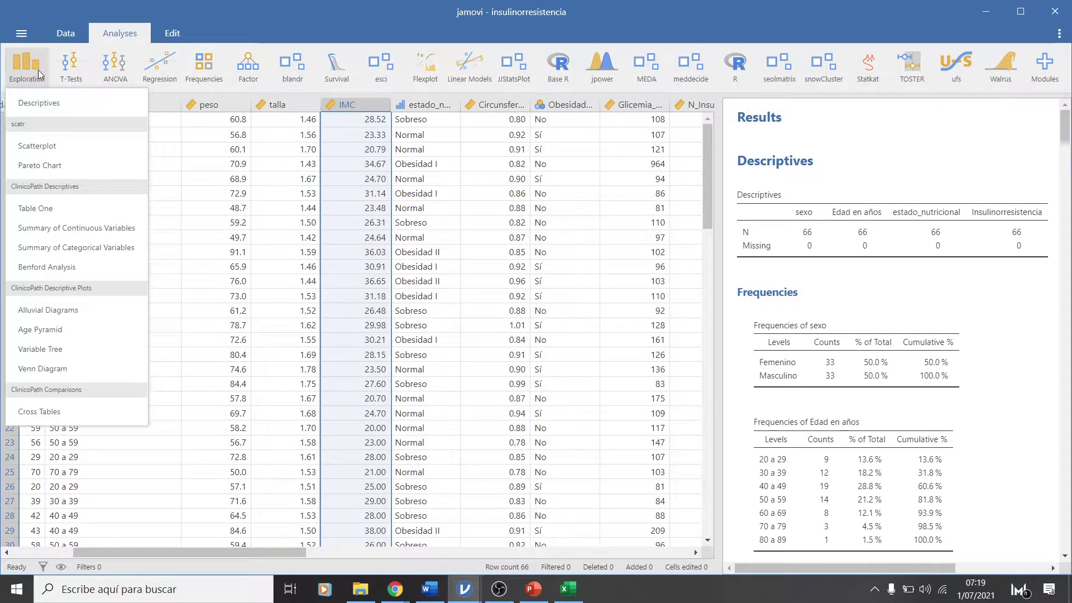
left_click(40, 103)
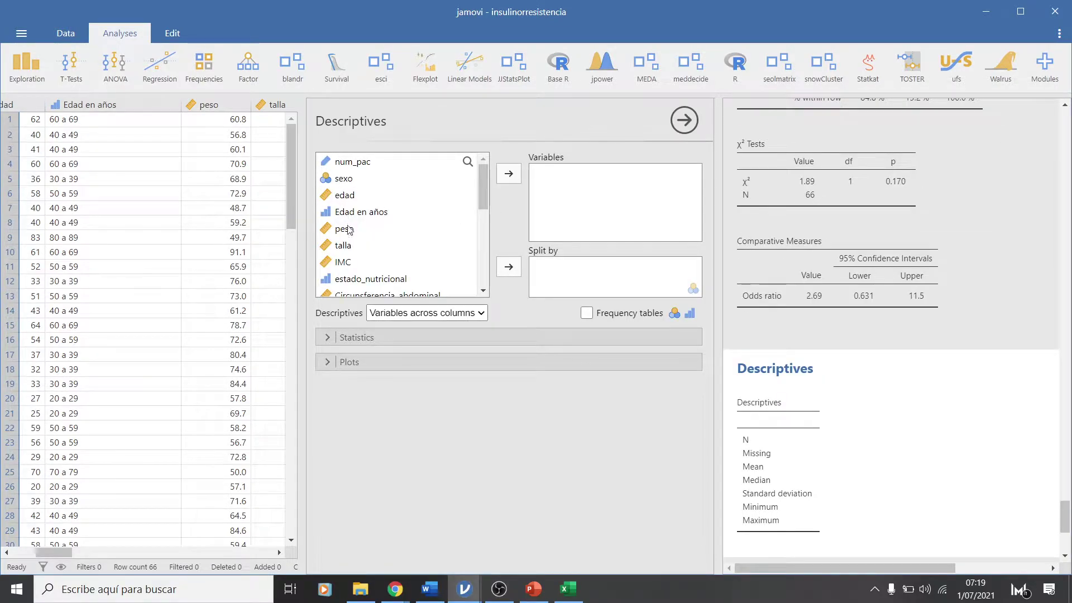
left_click(344, 196)
left_click(508, 178)
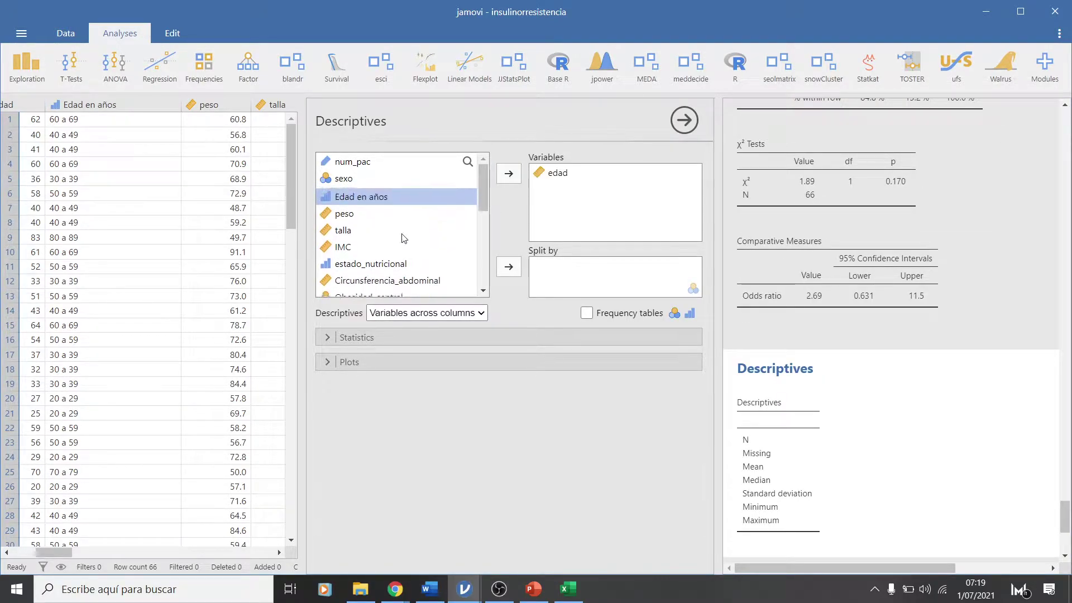
left_click(343, 246)
left_click(508, 173)
scroll(413, 245, "down", 3)
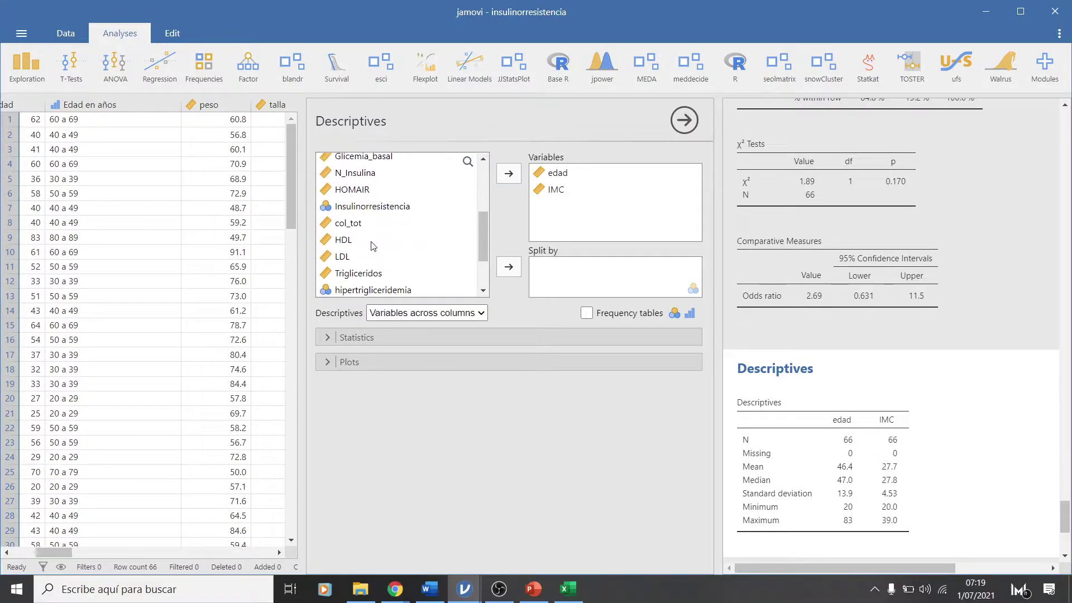
left_click(360, 190)
left_click(508, 175)
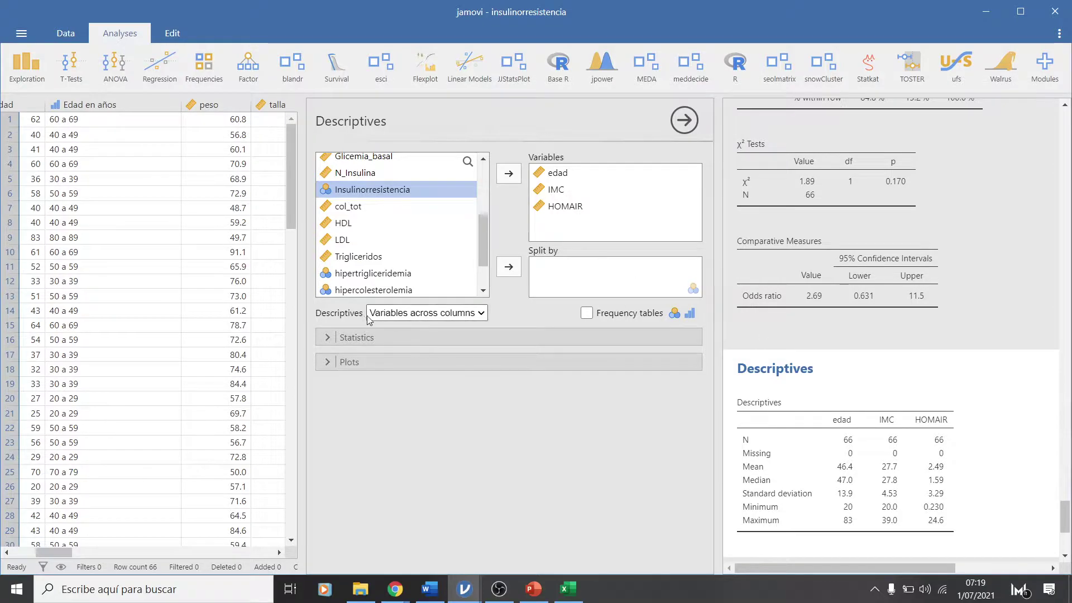
Remove the median, minimum and maximum from the descriptive statistics and widen the results area
left_click(325, 342)
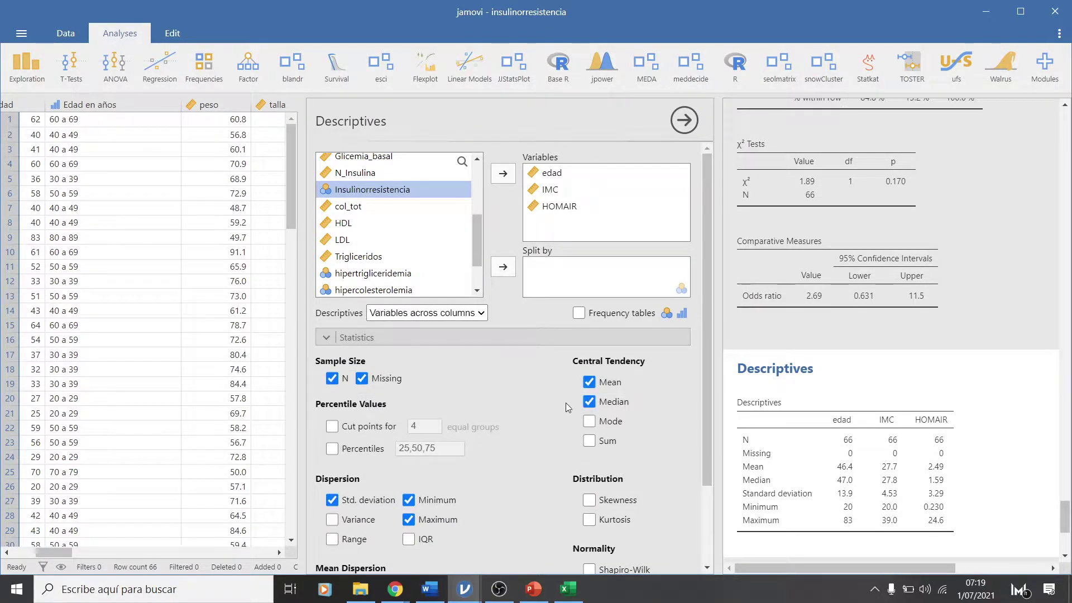
left_click(587, 403)
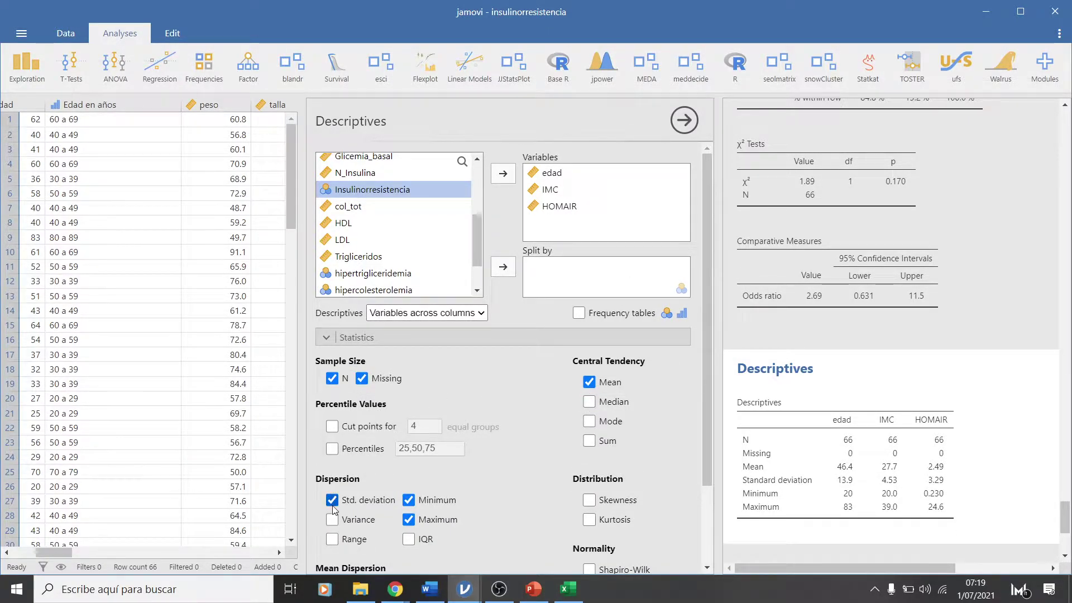
left_click(408, 519)
left_click_drag(719, 203, 606, 205)
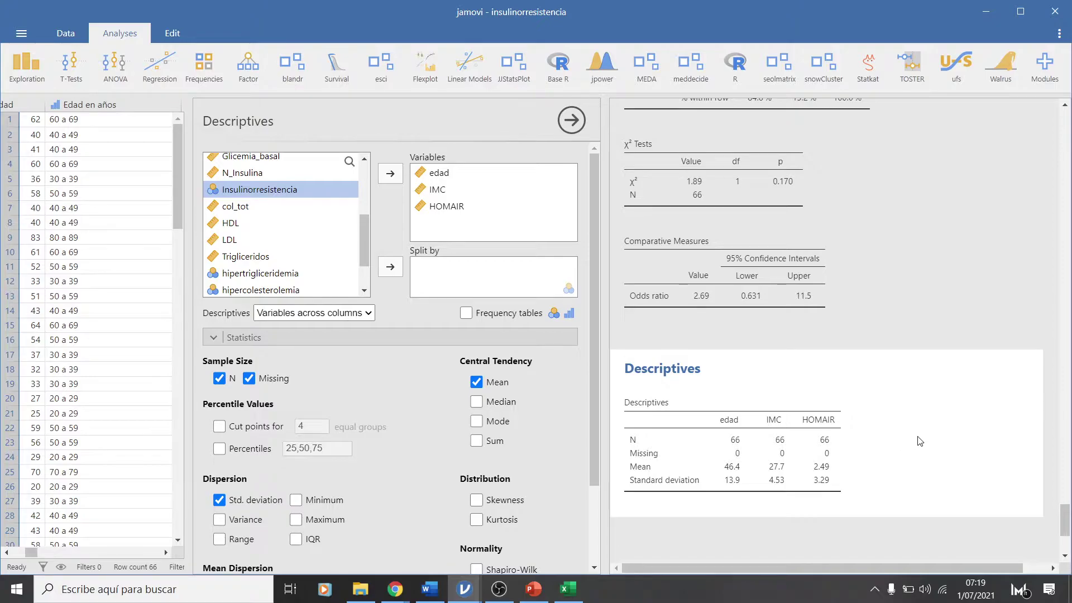
Zoom in on the Descriptives table and underline the means and standard deviations of edad, IMC and HOMAIR
scroll(887, 445, "down", 3)
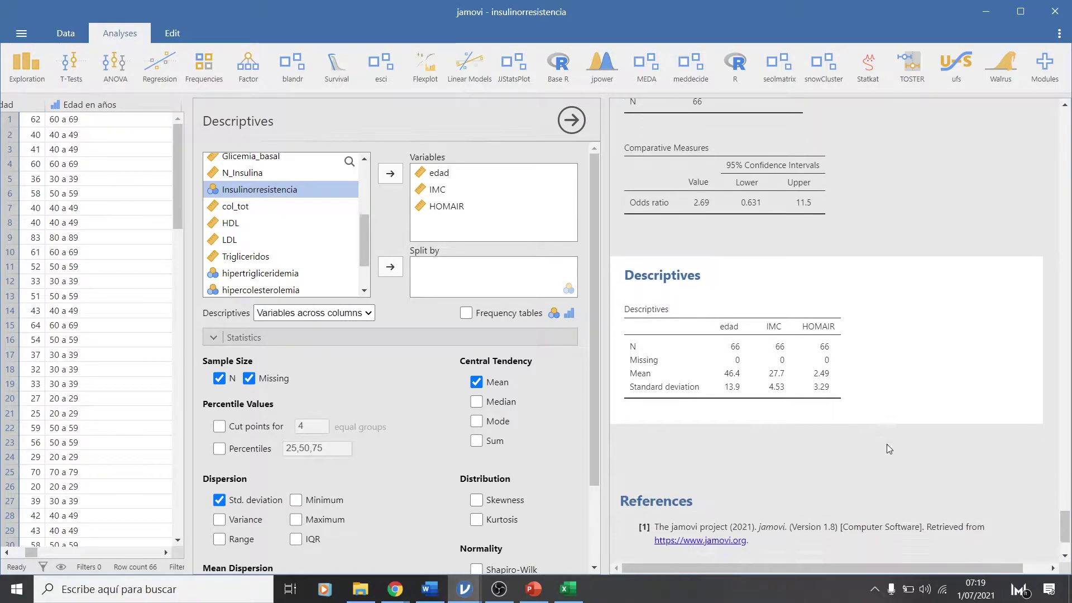
scroll(887, 445, "down", 2)
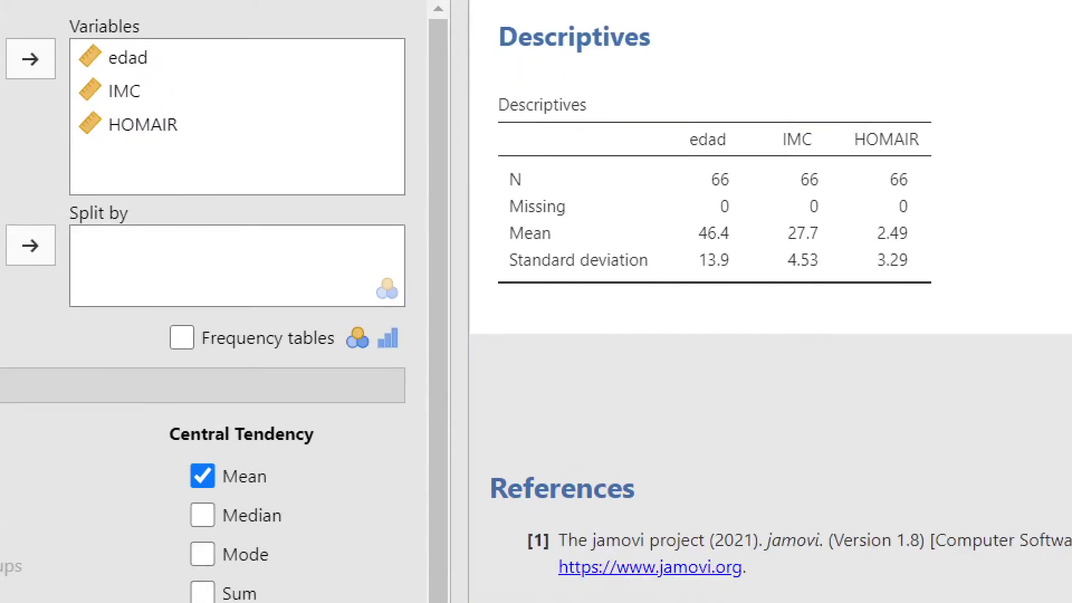
left_click_drag(643, 258, 876, 259)
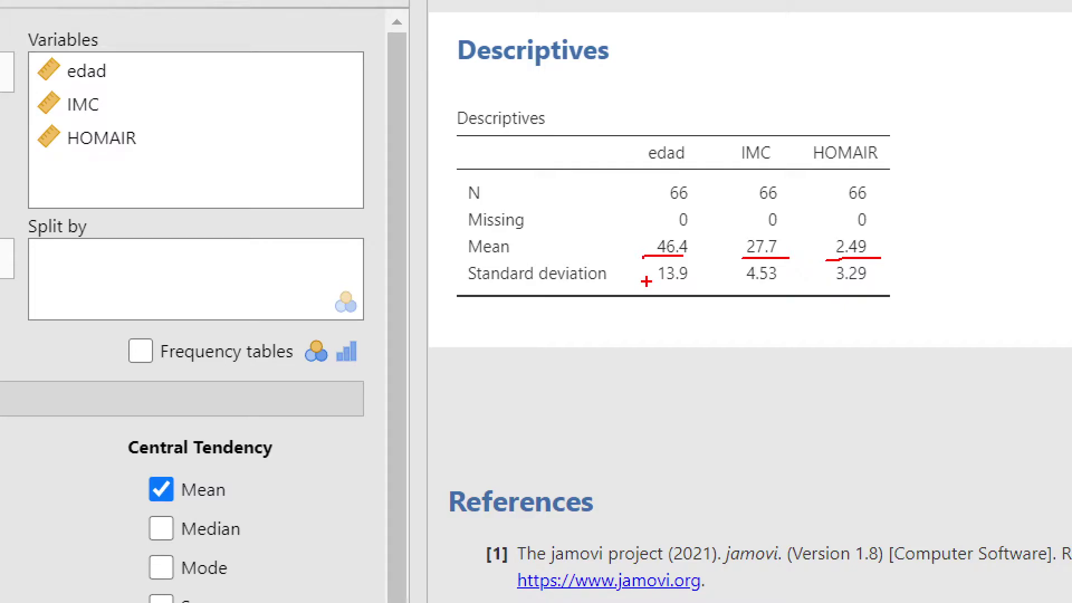
left_click_drag(656, 287, 899, 299)
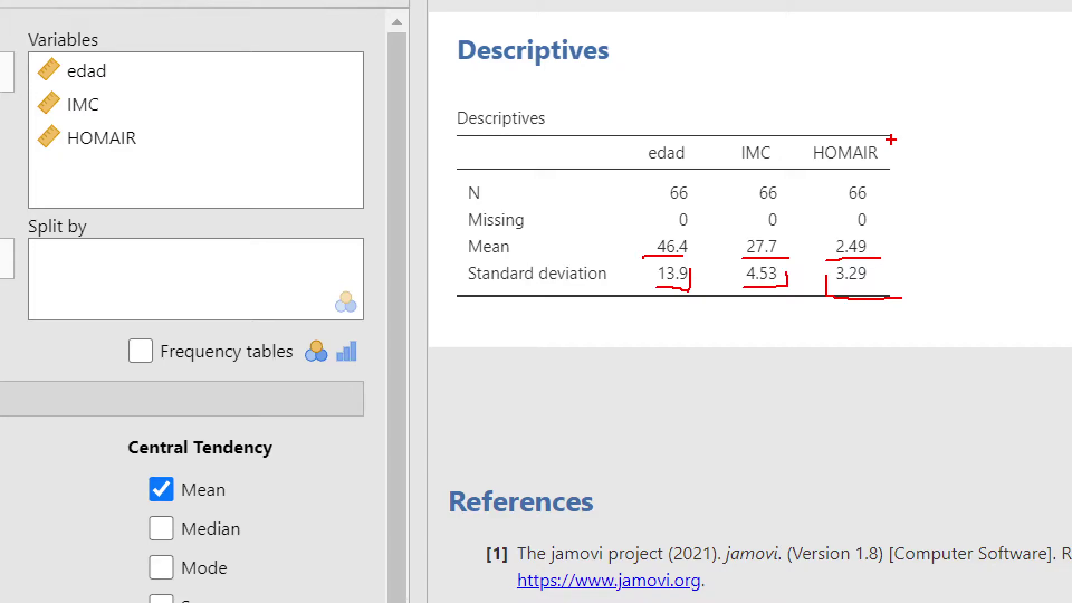
key("Escape")
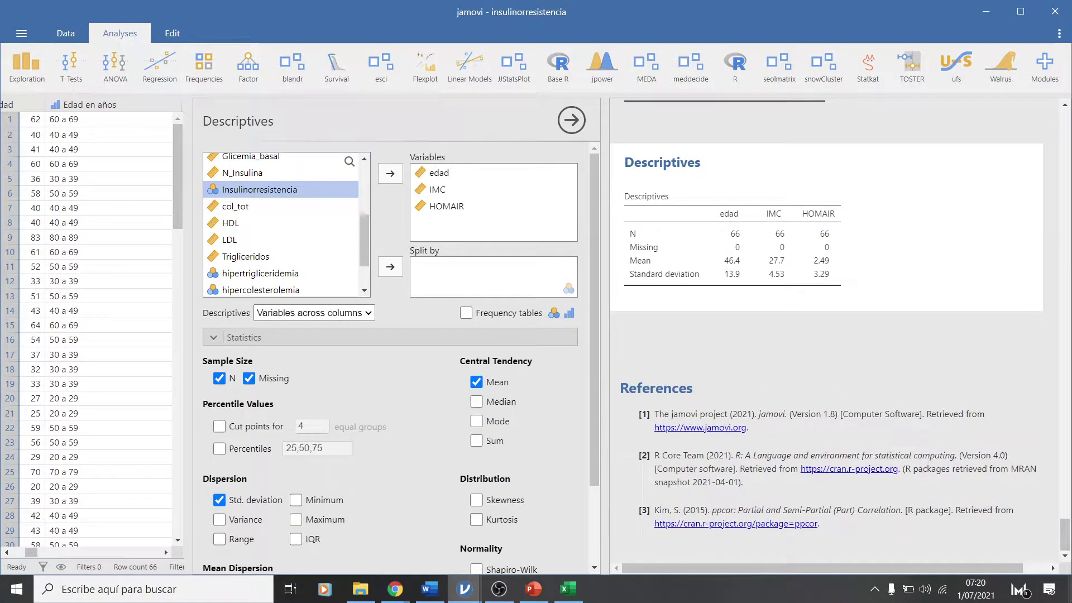
Add the range, minimum and maximum to the descriptive statistics of edad, IMC and HOMAIR
left_click(219, 539)
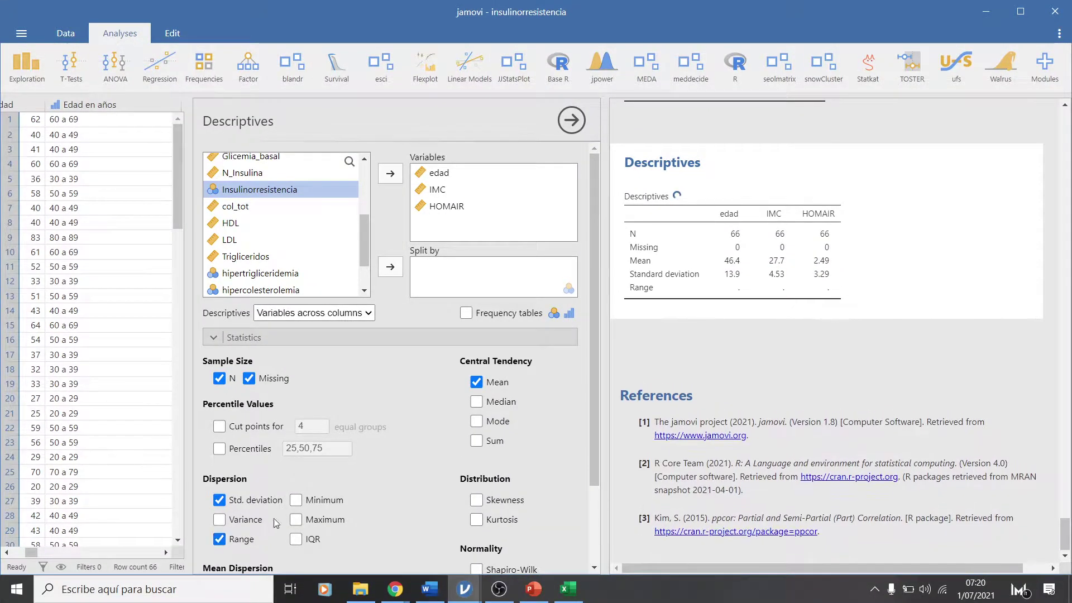
left_click(296, 500)
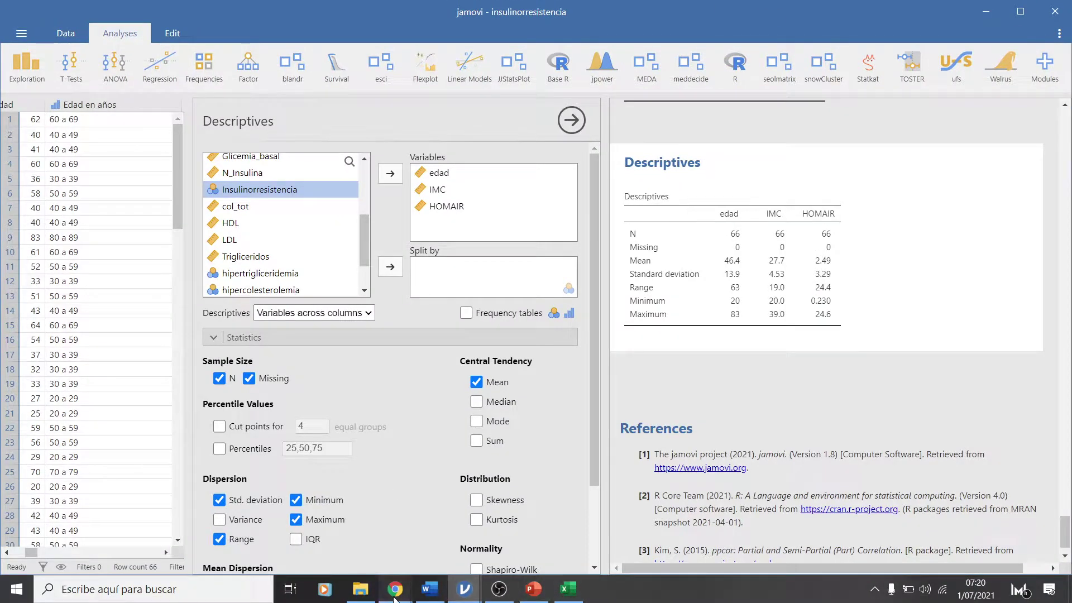
Check the Google Meet call and switch to Excel's normalidad sheet with the normality questions
mouse_move(395, 590)
left_click(315, 516)
left_click(692, 156)
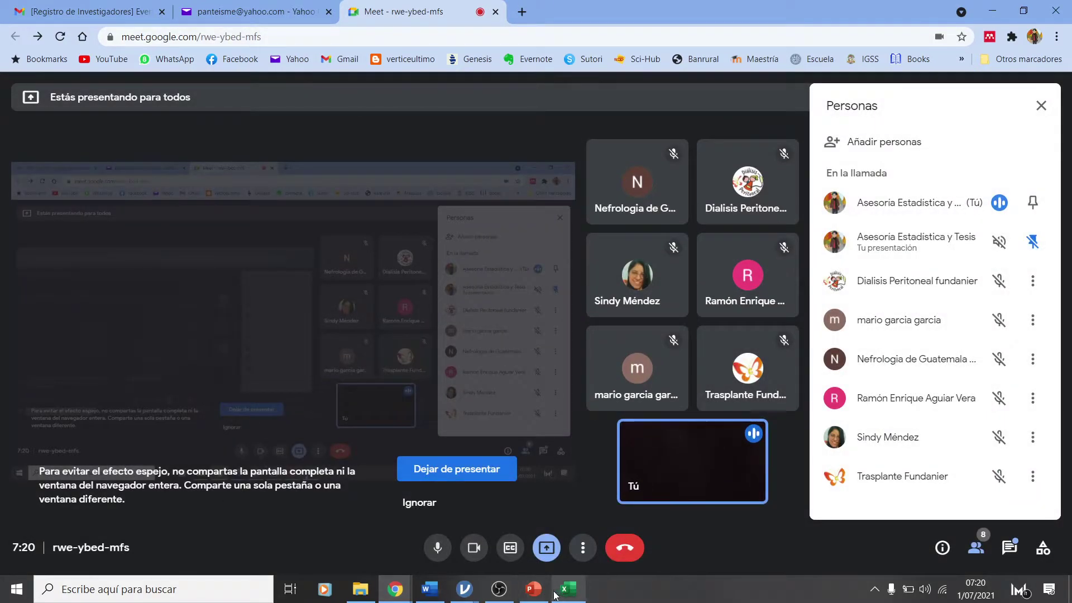
left_click(568, 589)
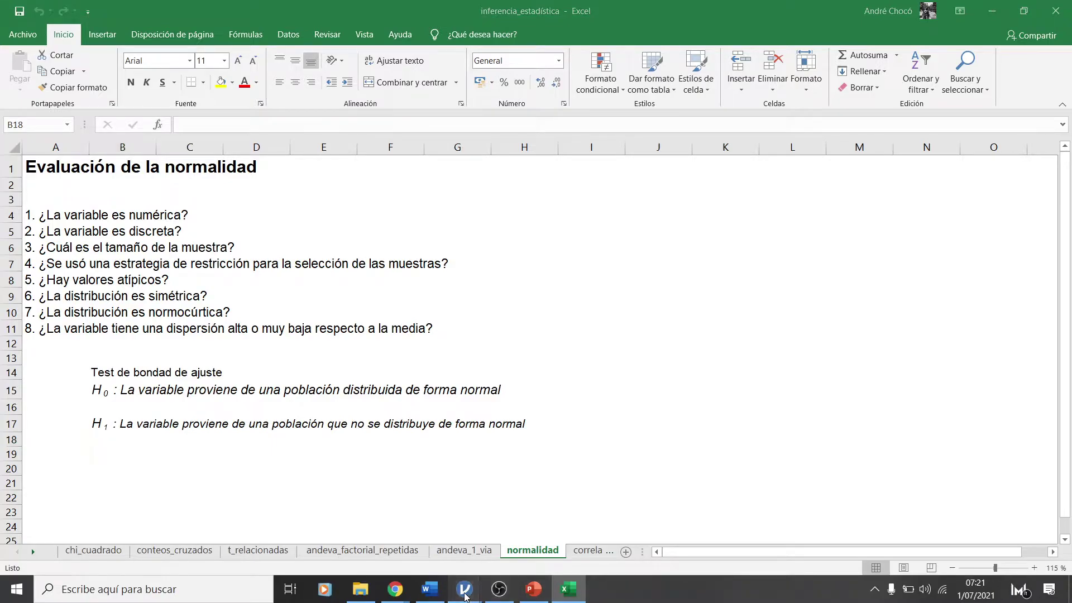
Return to the insulinorresistencia window in jamovi and mark the edad values in its Descriptives table
mouse_move(466, 590)
left_click(649, 527)
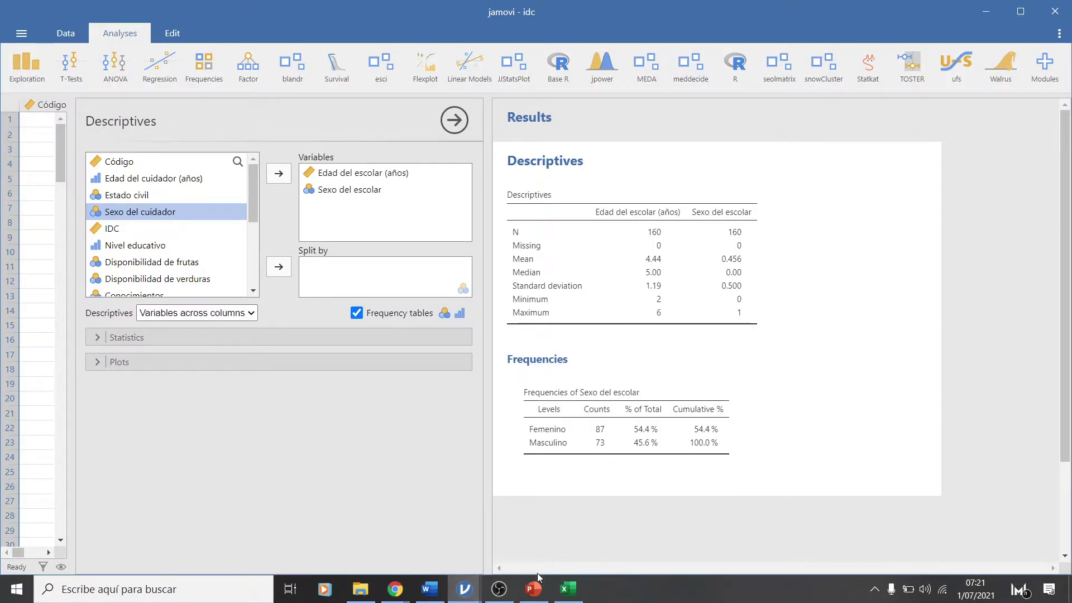
mouse_move(465, 589)
left_click(285, 548)
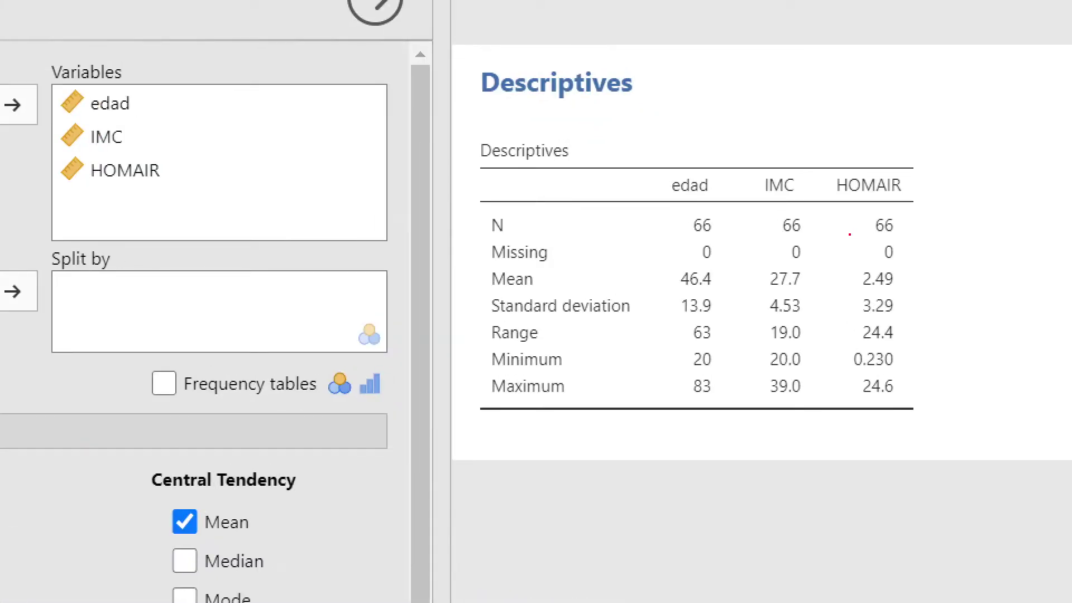
mouse_move(680, 294)
left_mouse_down()
mouse_move(923, 294)
mouse_move(663, 266)
mouse_move(681, 279)
left_mouse_up()
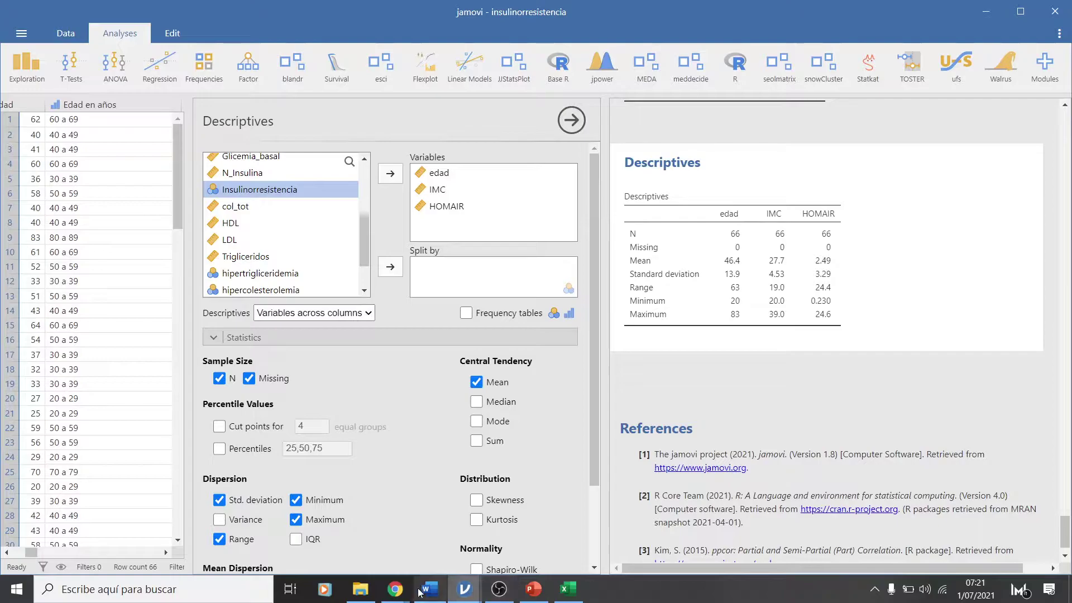
Switch to the lactancia_materna data set in jamovi and maximize its window
left_click(371, 595)
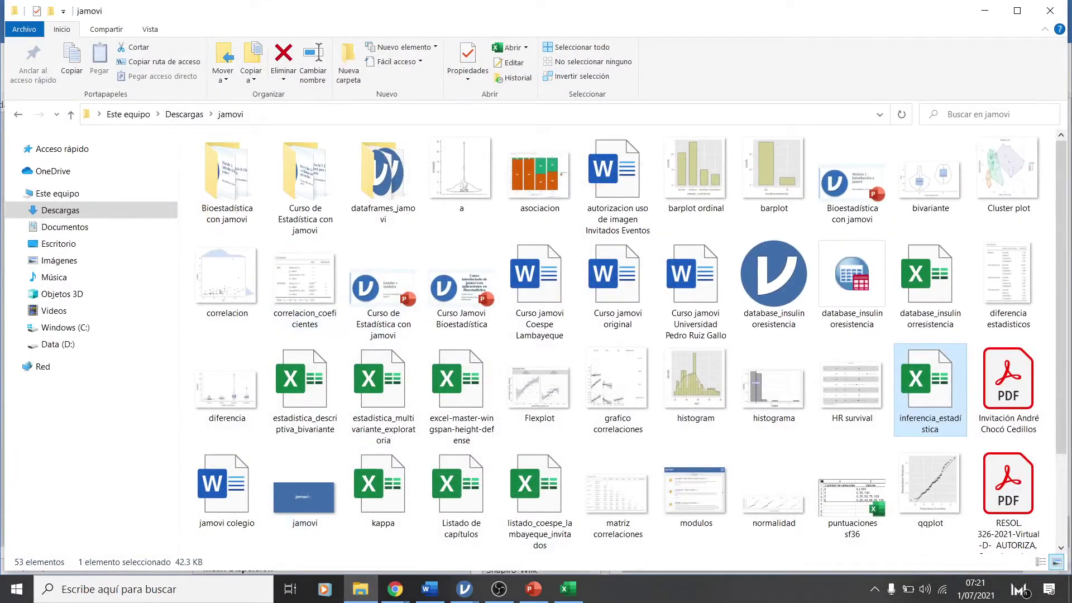
left_click(373, 595)
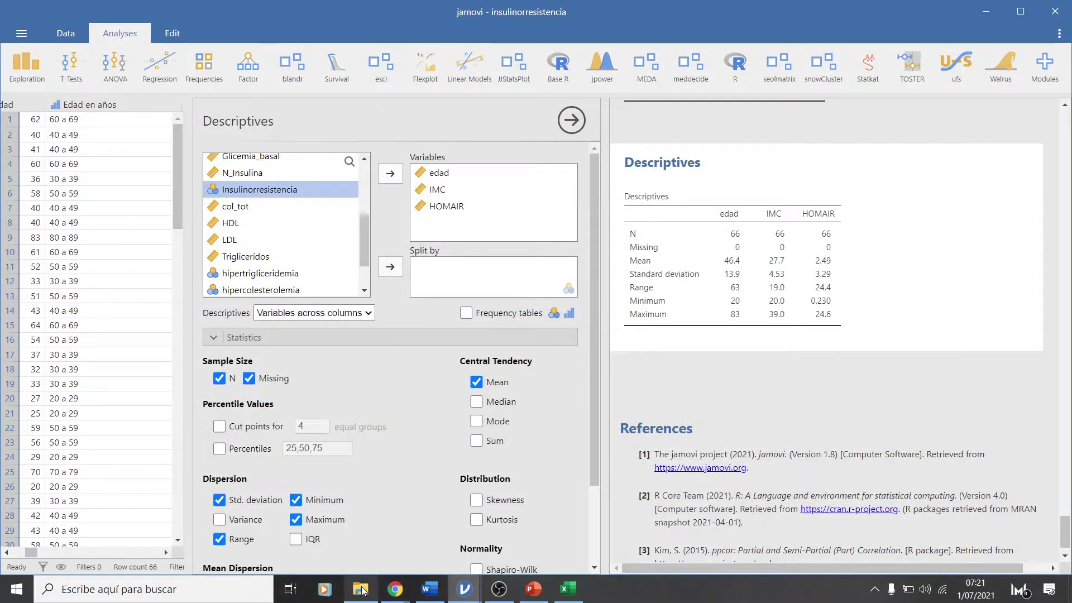
mouse_move(465, 588)
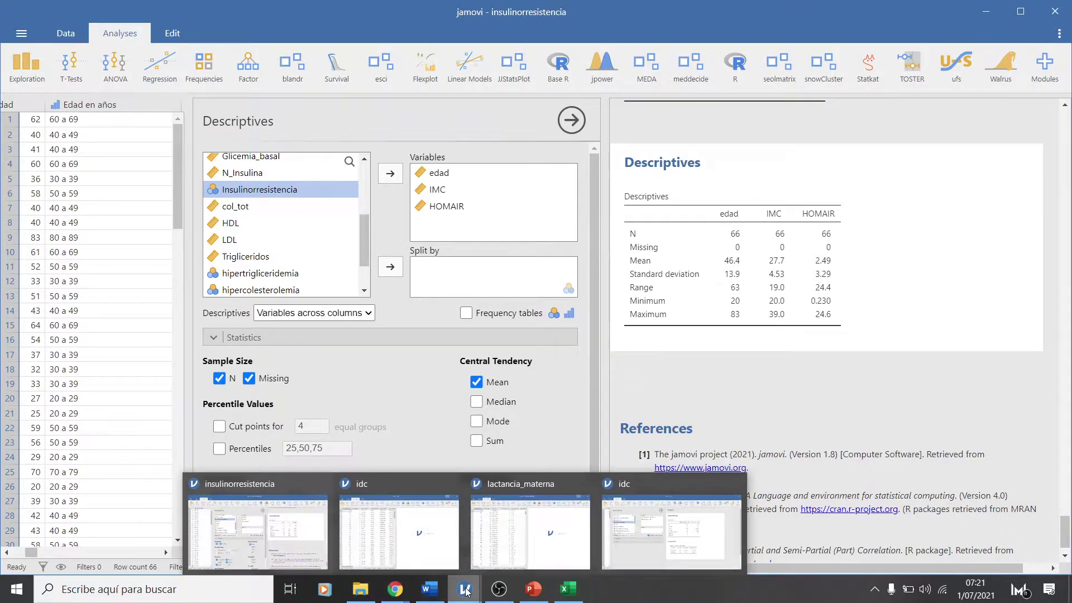
left_click(513, 495)
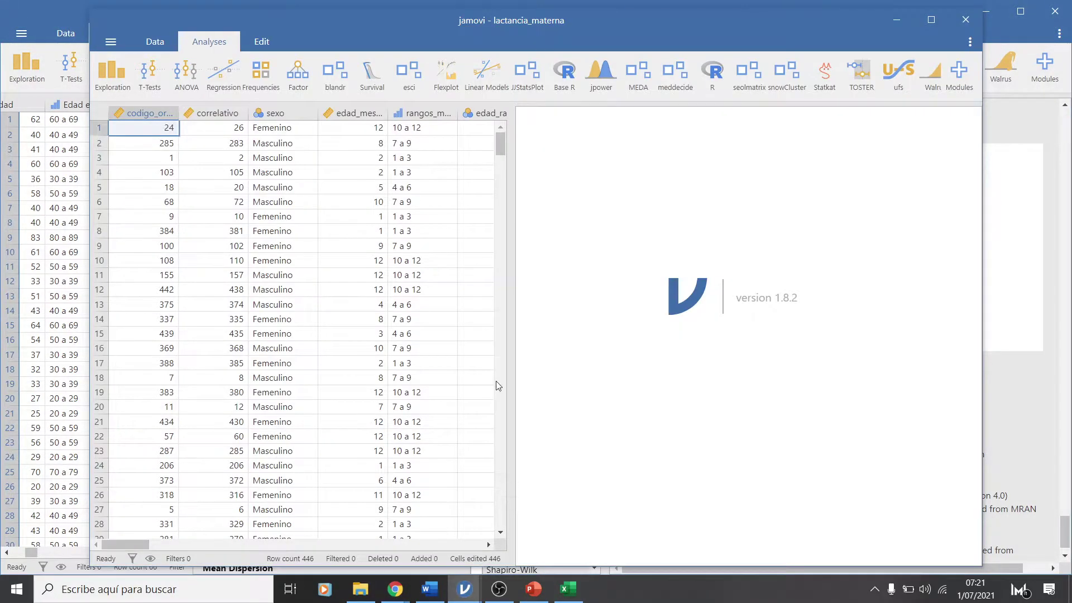
left_click(931, 21)
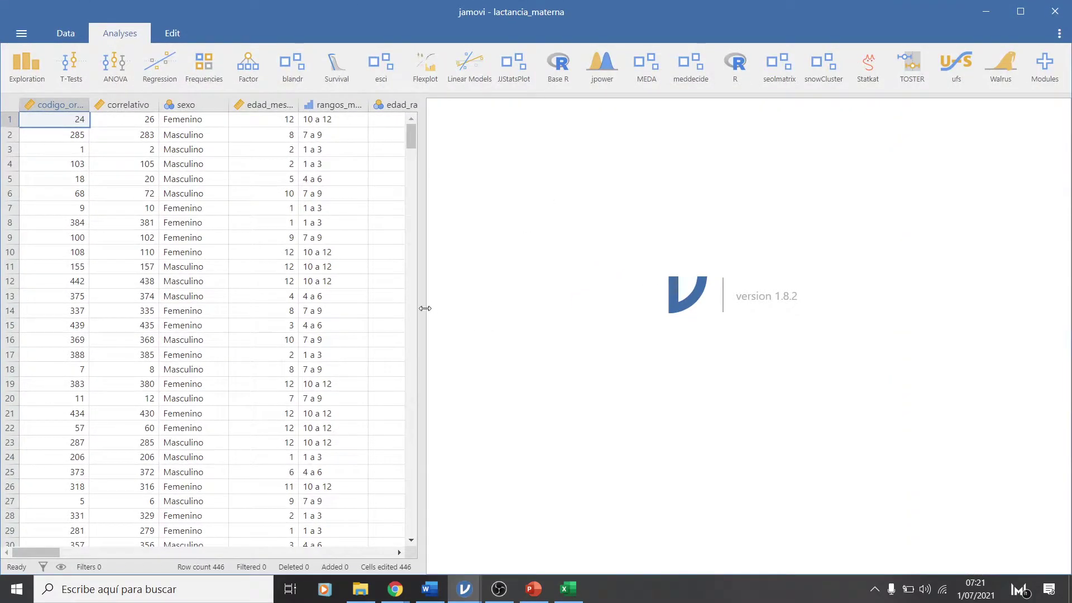
Browse the lactancia_materna variables in a wider data sheet and select the gestas column
left_click_drag(176, 552, 271, 551)
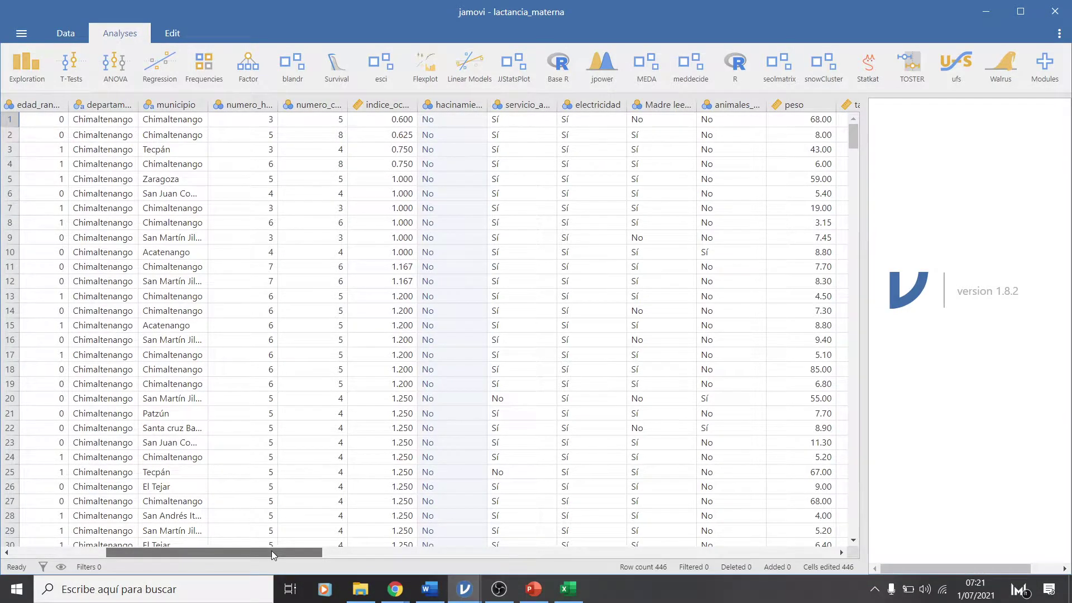
left_click_drag(271, 551, 450, 539)
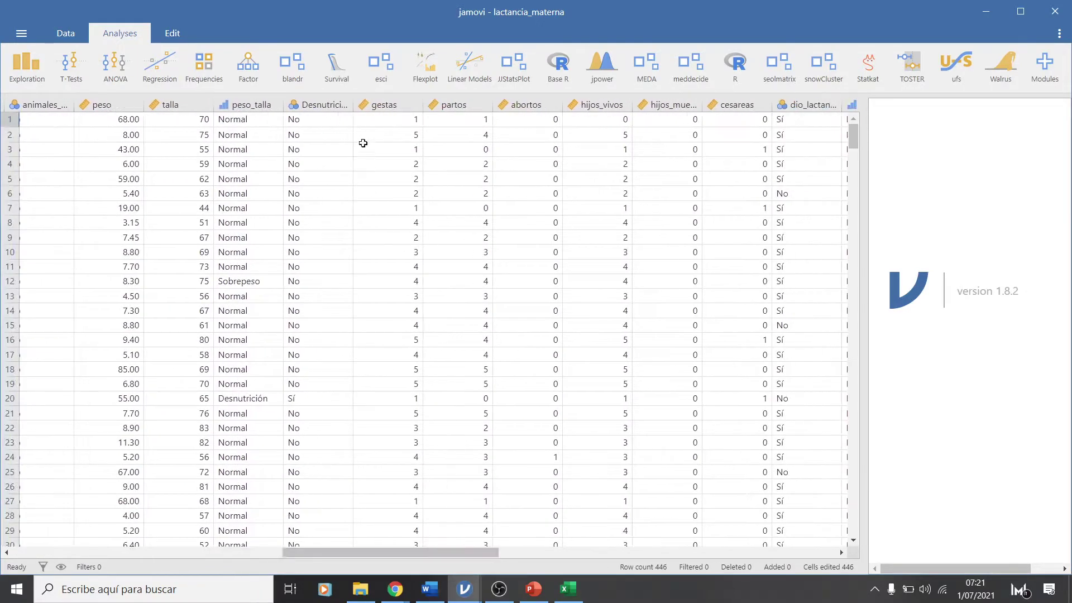
left_click(383, 107)
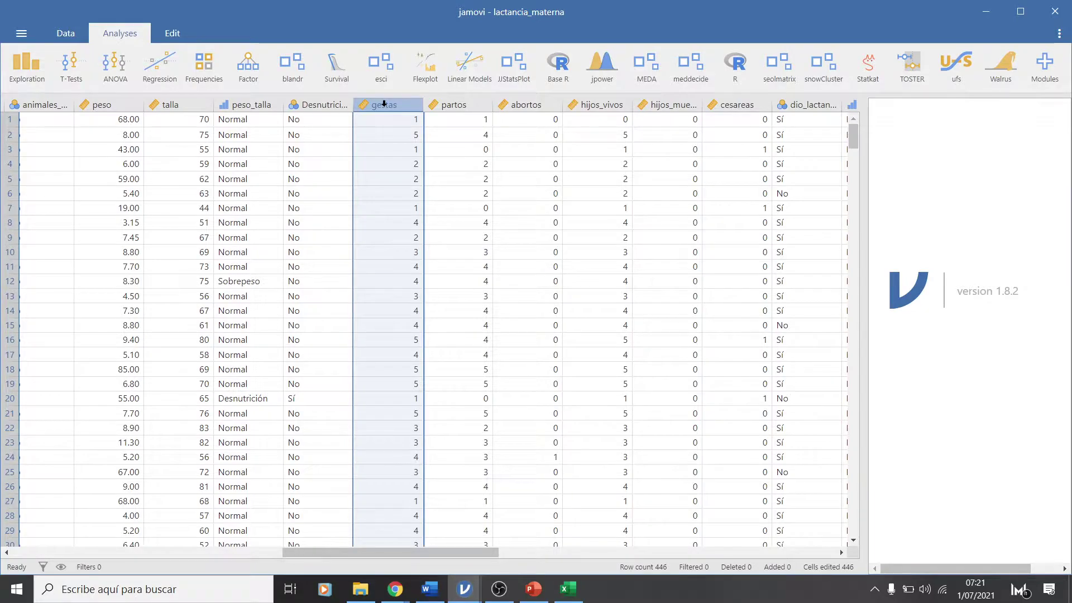
Start a Descriptives analysis on the lactancia_materna data and add gestas as its first variable
left_click(27, 68)
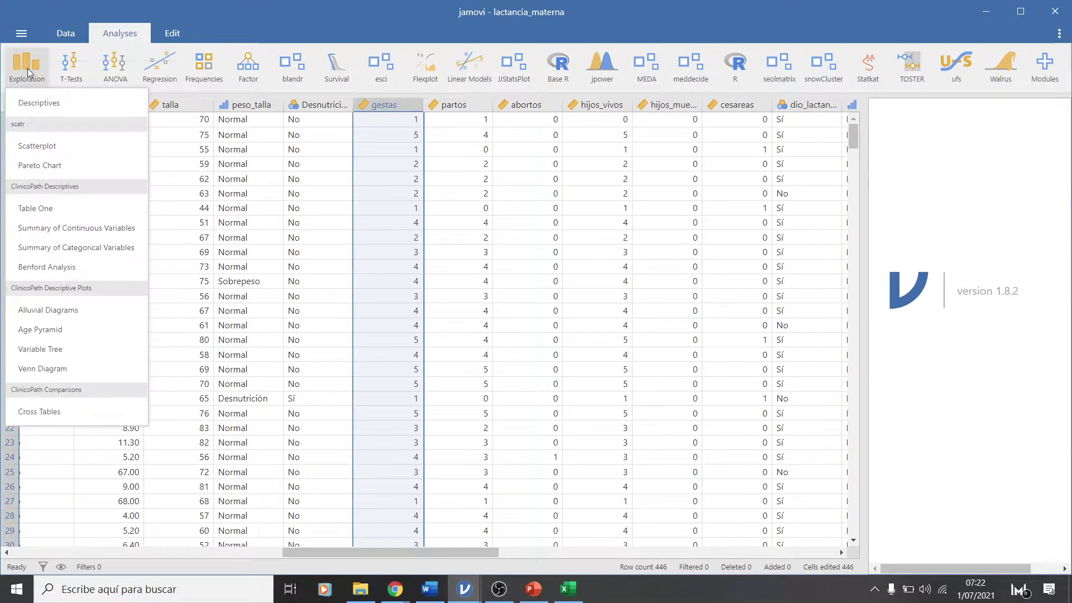
left_click(38, 103)
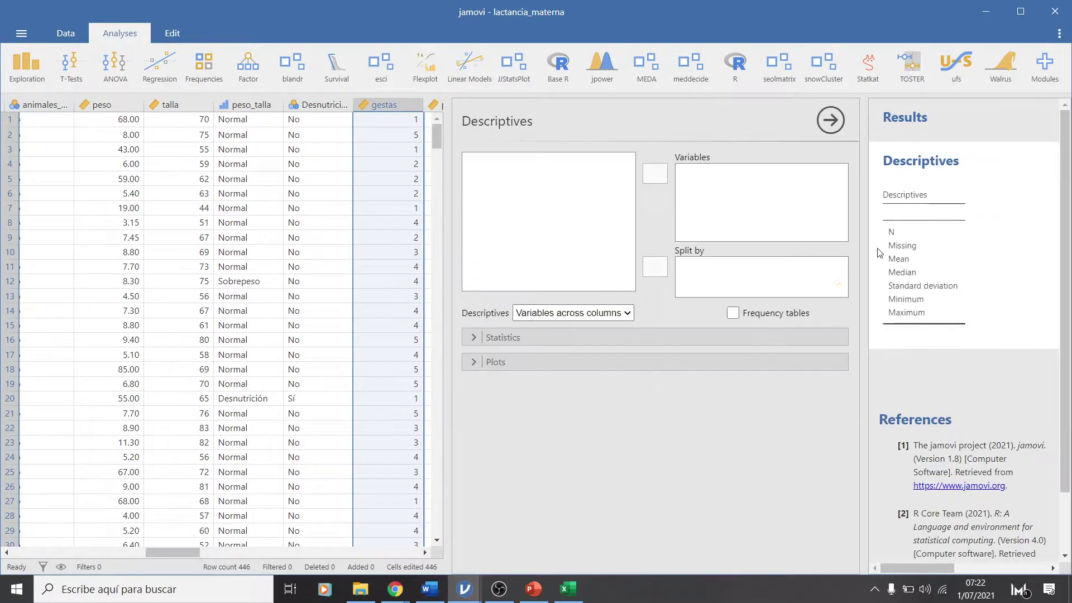
scroll(519, 248, "down", 5)
scroll(519, 248, "down", 4)
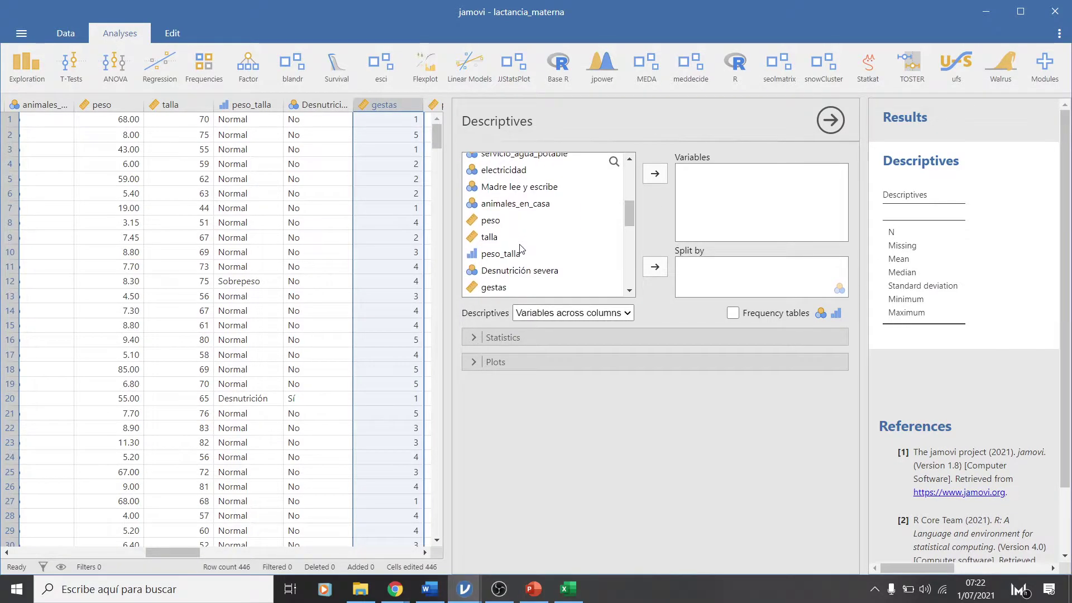
scroll(512, 227, "up", 2)
left_click(494, 218)
left_click(655, 173)
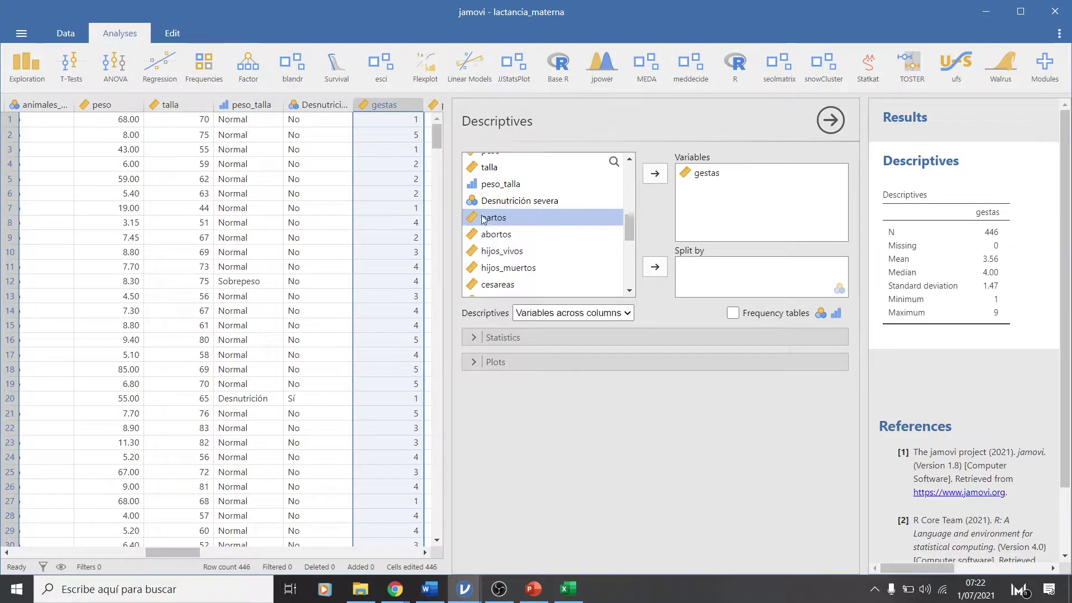
Add cesareas and abortos to the variables of the Descriptives analysis
left_click(503, 286)
left_click(662, 177)
scroll(581, 249, "down", 2)
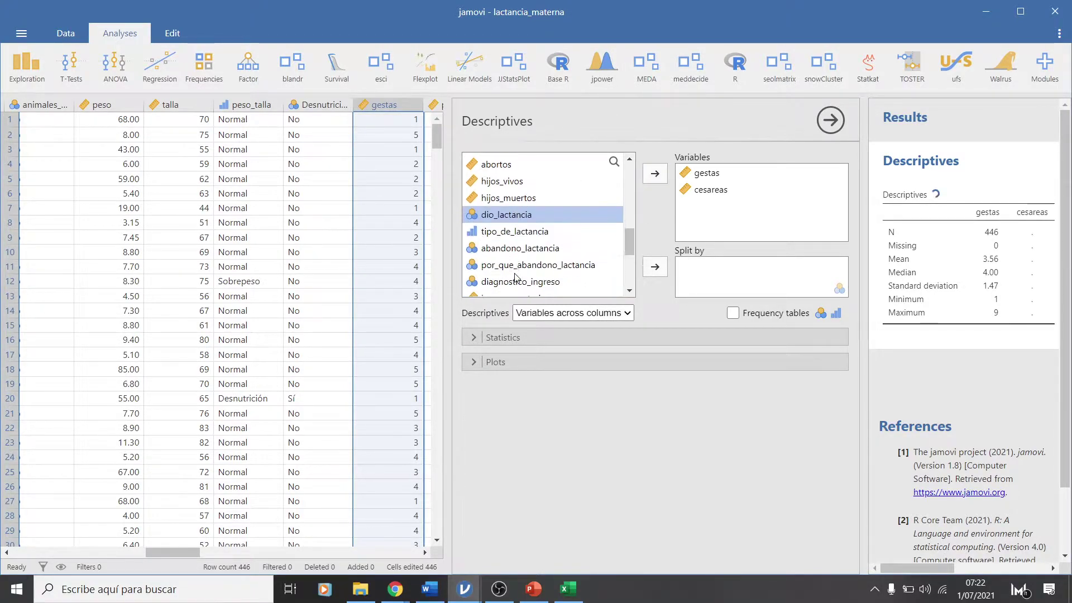
left_click(498, 170)
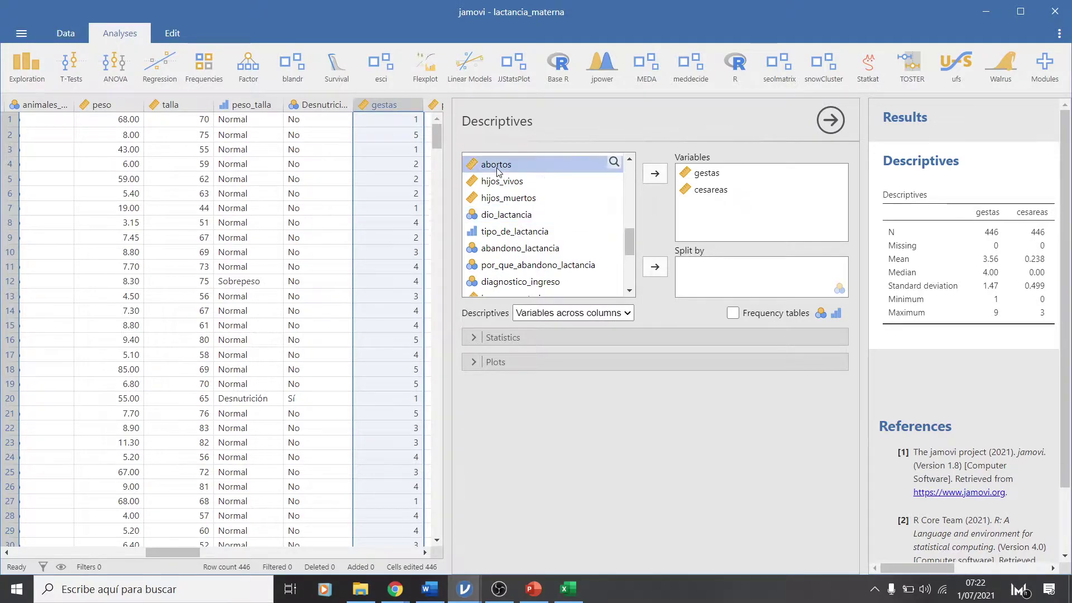
left_click(655, 173)
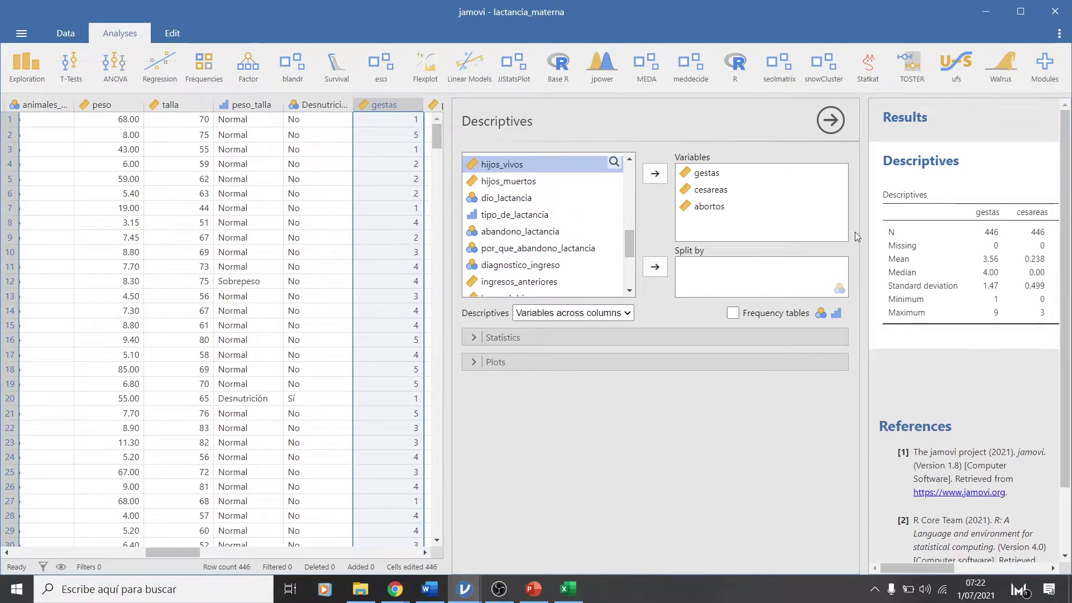
Widen the results area and mark the means and medians of gestas, cesareas and abortos in the Descriptives table
left_click_drag(865, 237, 681, 239)
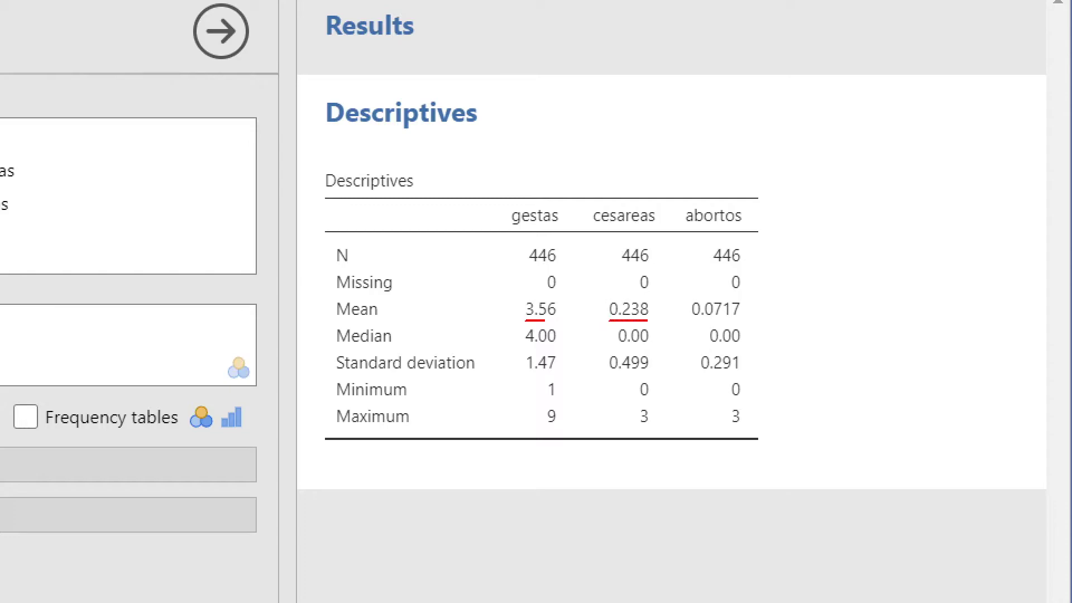
left_click_drag(692, 320, 733, 320)
left_click_drag(710, 351, 770, 347)
left_click_drag(532, 347, 659, 345)
left_click_drag(548, 294, 524, 299)
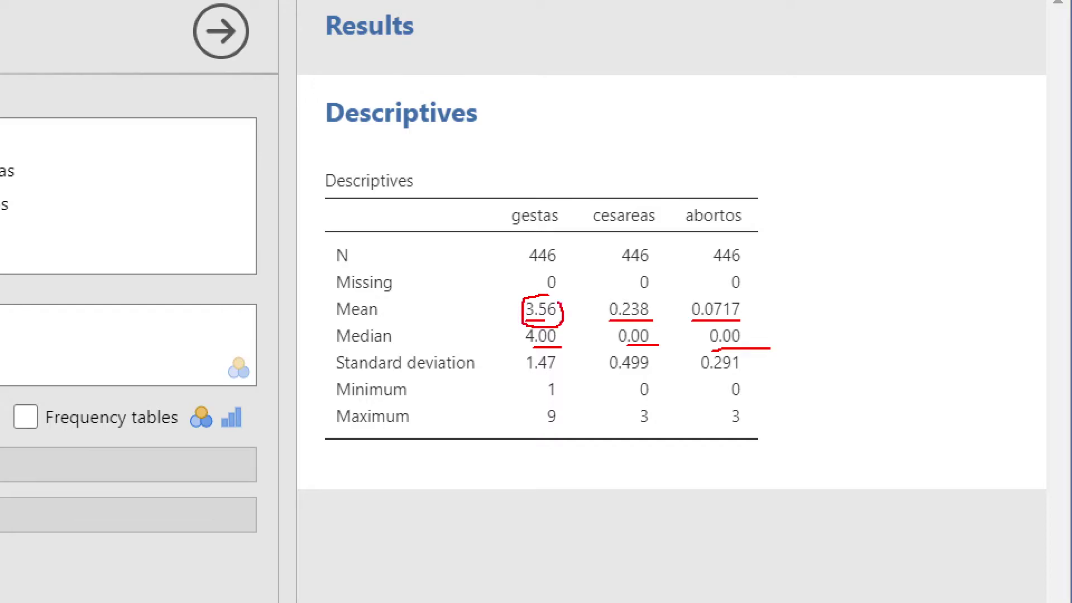
left_click_drag(615, 300, 630, 328)
key("Escape")
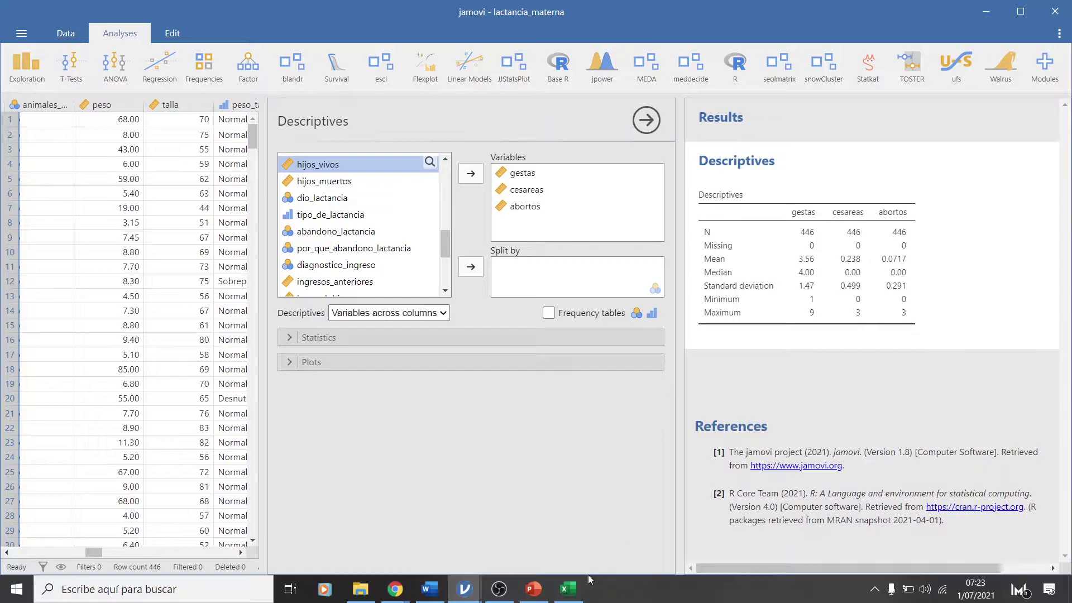
Check the normality questions in Excel's normalidad sheet and return to the lactancia_materna window in jamovi
left_click(567, 588)
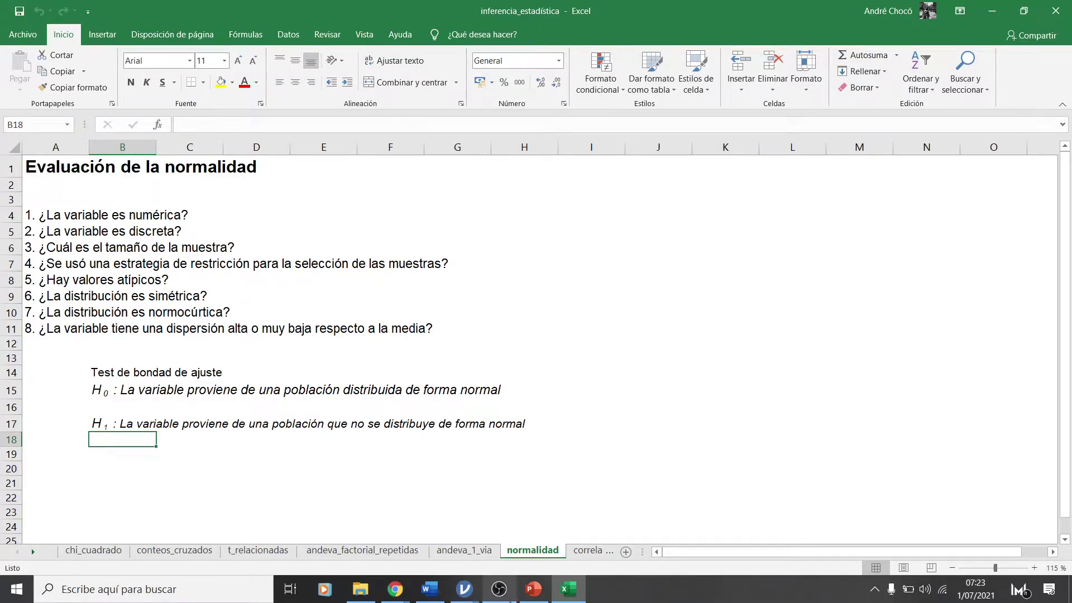
mouse_move(465, 589)
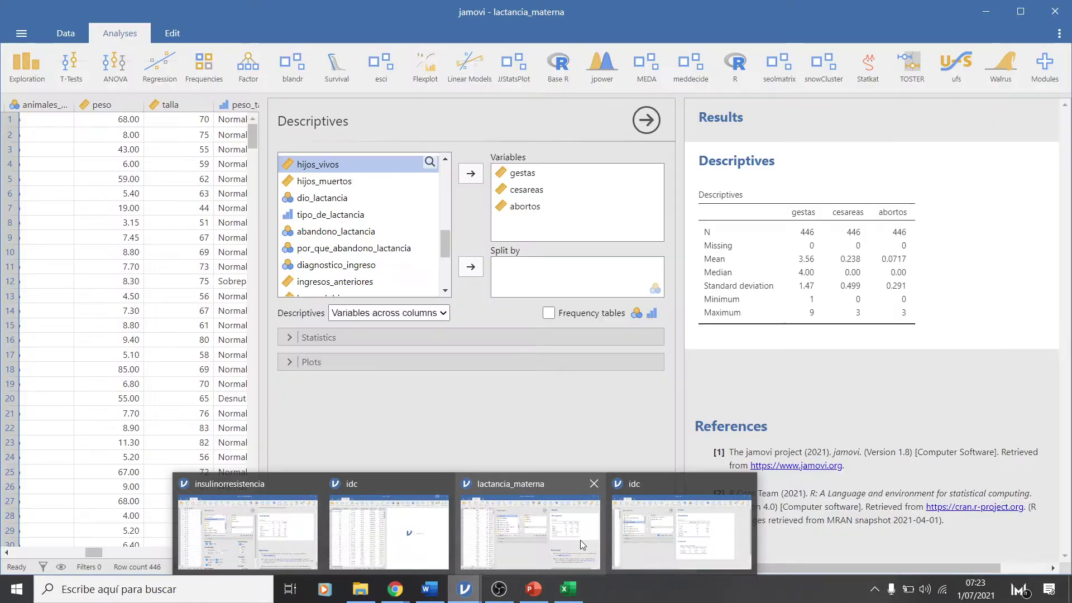
left_click(581, 541)
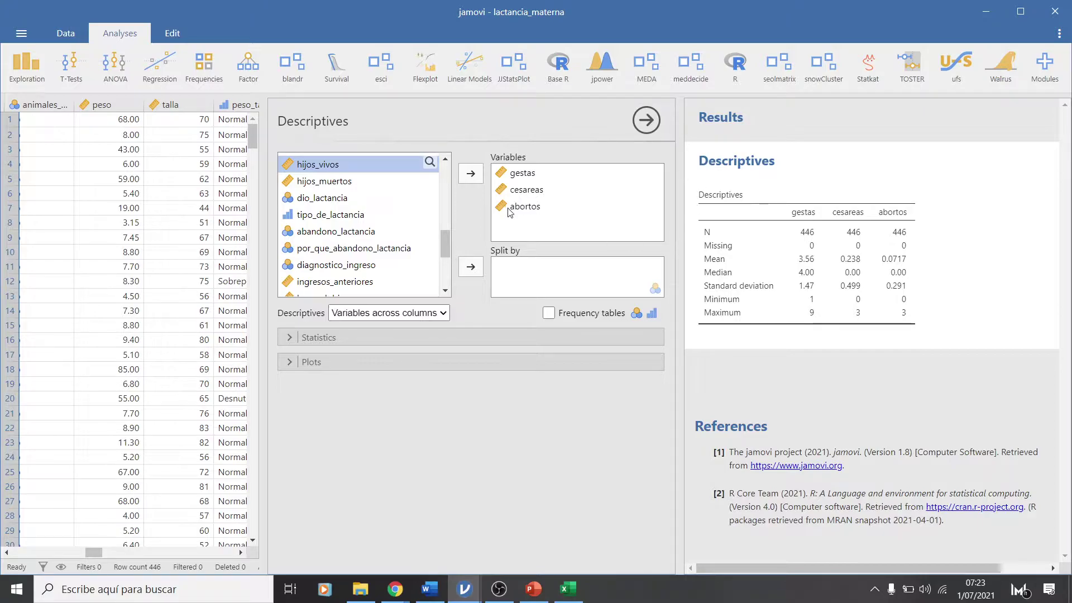
Add histogram, density, box plot, violin and Q-Q plots for gestas, cesareas and abortos
left_click(288, 359)
left_click(294, 407)
left_click(294, 427)
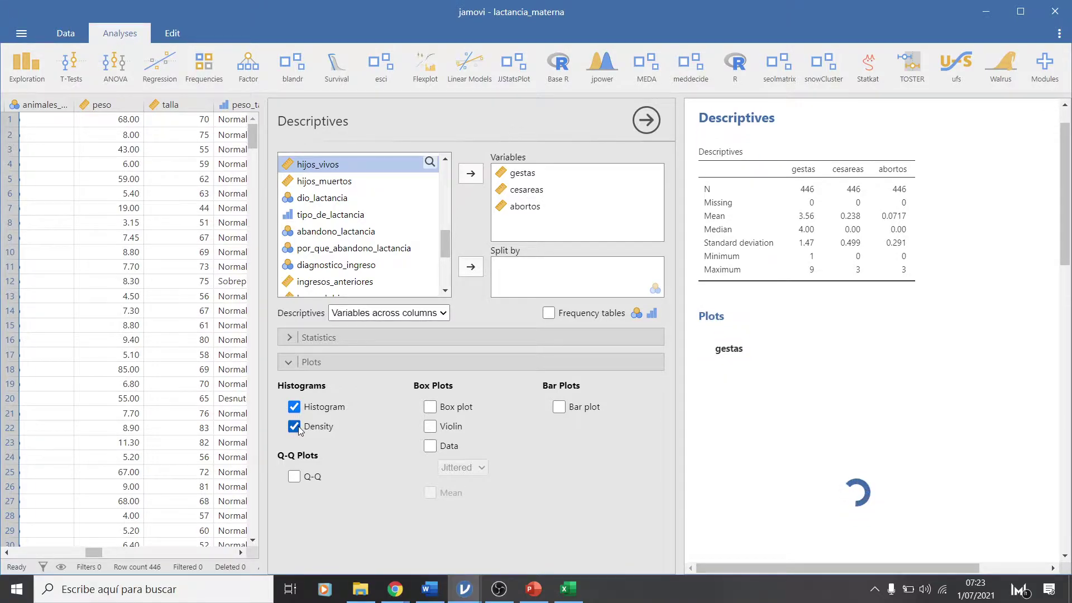
left_click(431, 407)
left_click(431, 428)
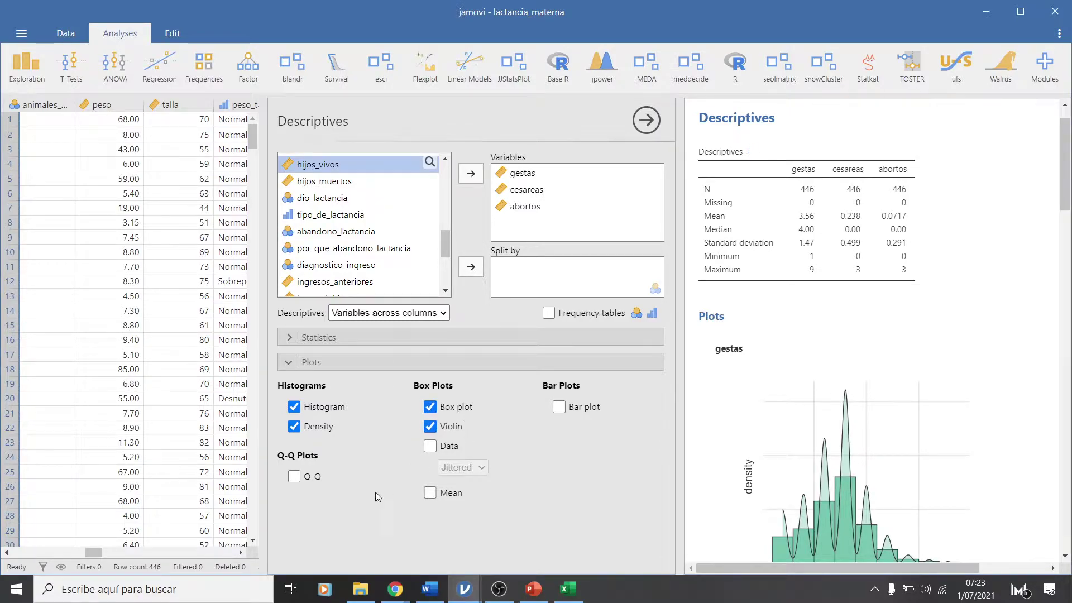
left_click(295, 479)
Widen the results area and examine the density histogram, violin box plot and Q-Q plot of gestas
left_click_drag(683, 244, 494, 246)
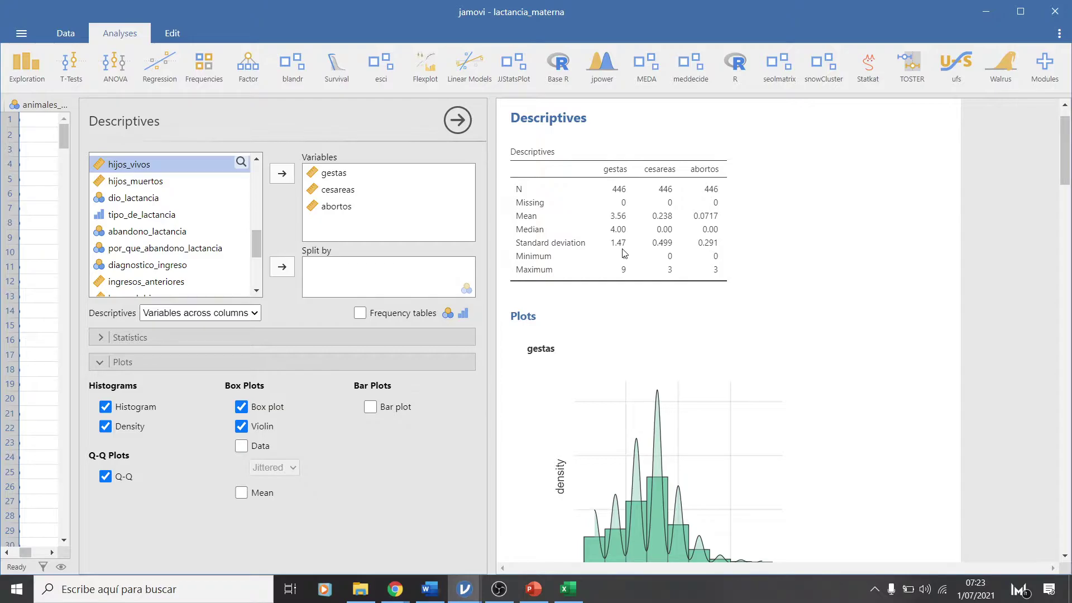
scroll(705, 310, "down", 4)
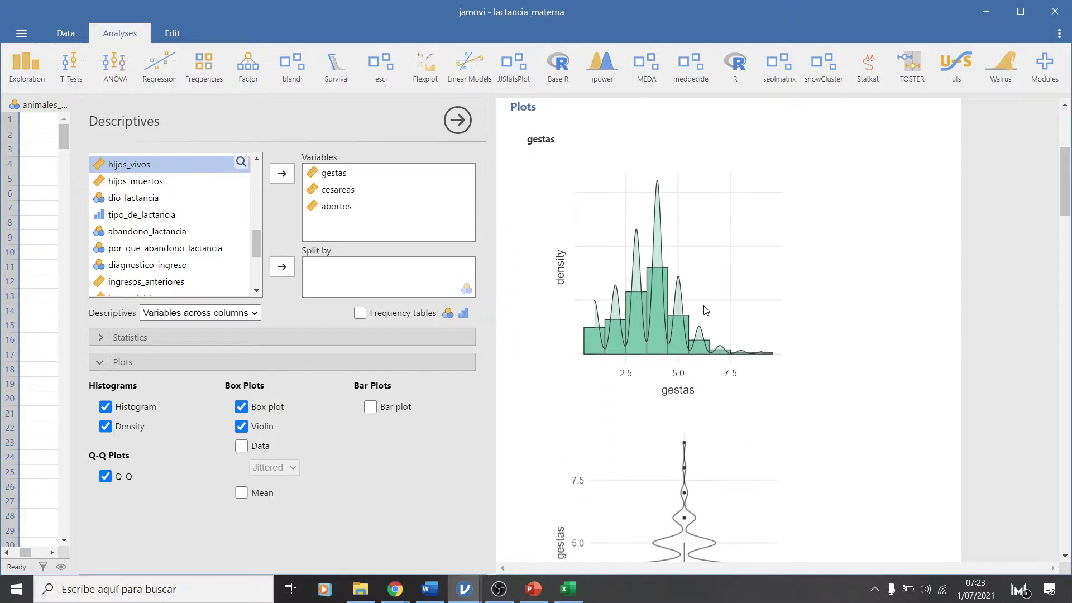
scroll(705, 311, "up", 1)
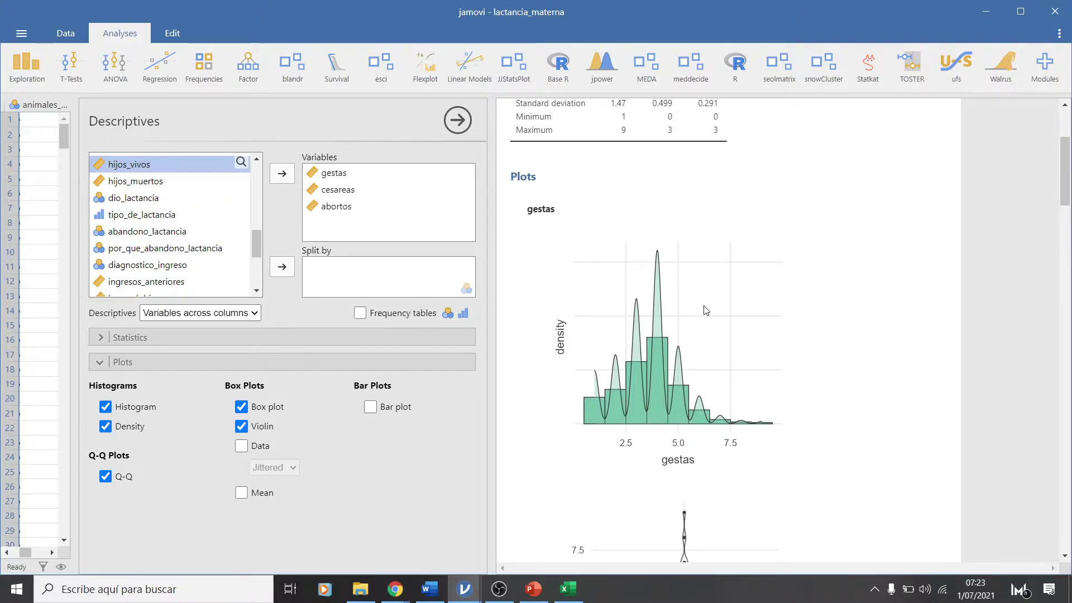
scroll(705, 311, "down", 1)
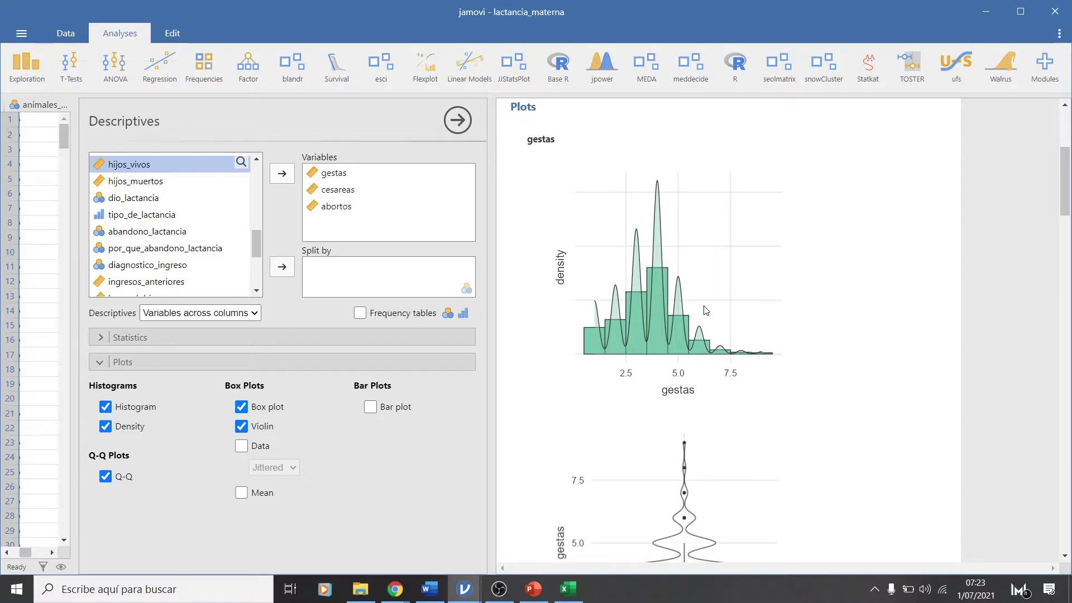
scroll(705, 310, "up", 1)
scroll(705, 311, "down", 3)
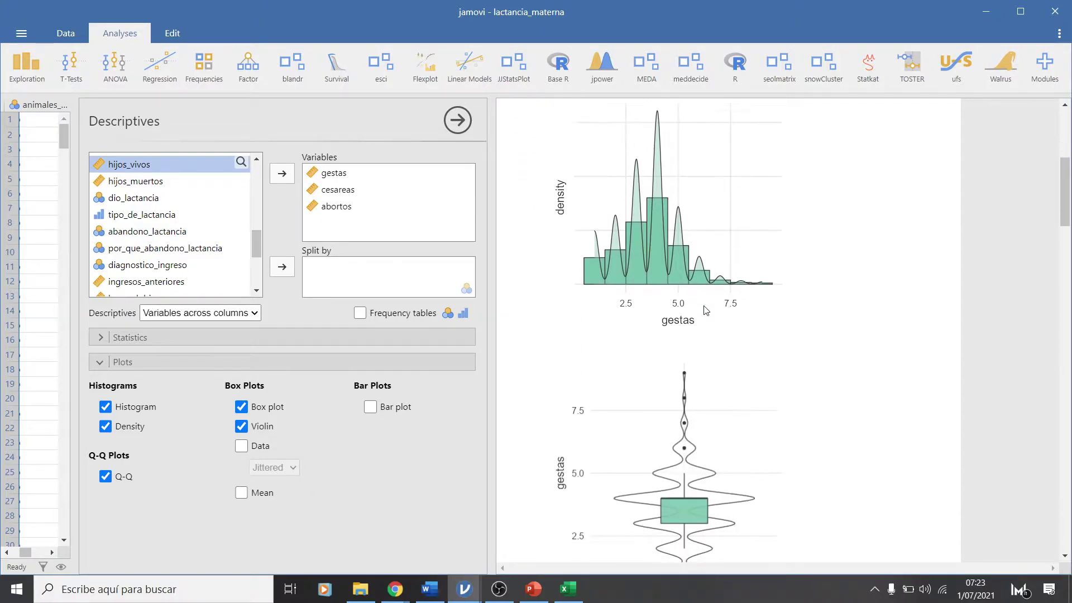
scroll(705, 311, "down", 2)
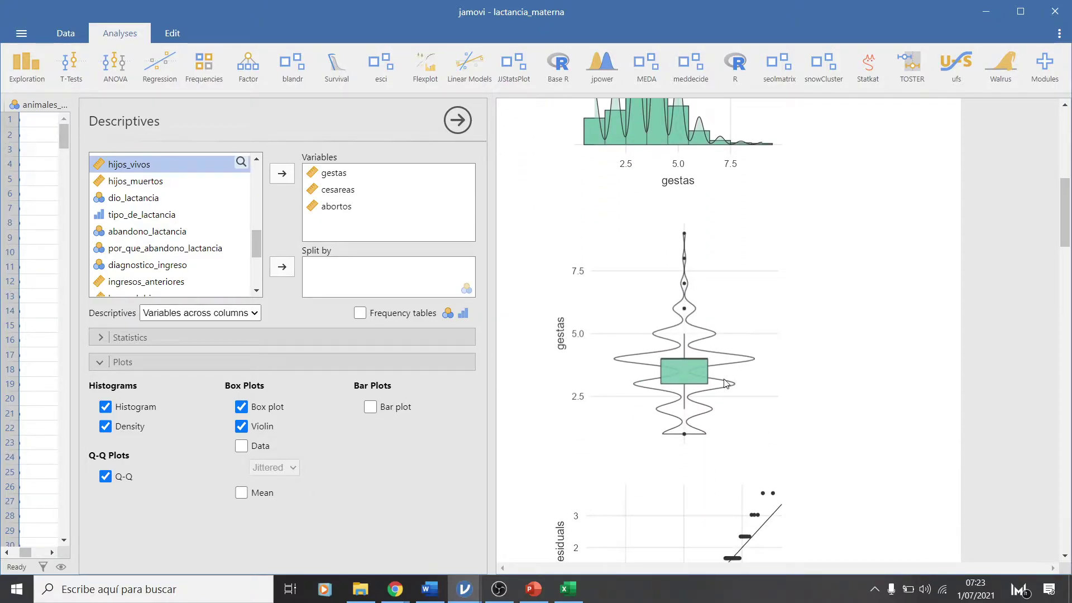
scroll(704, 368, "up", 2)
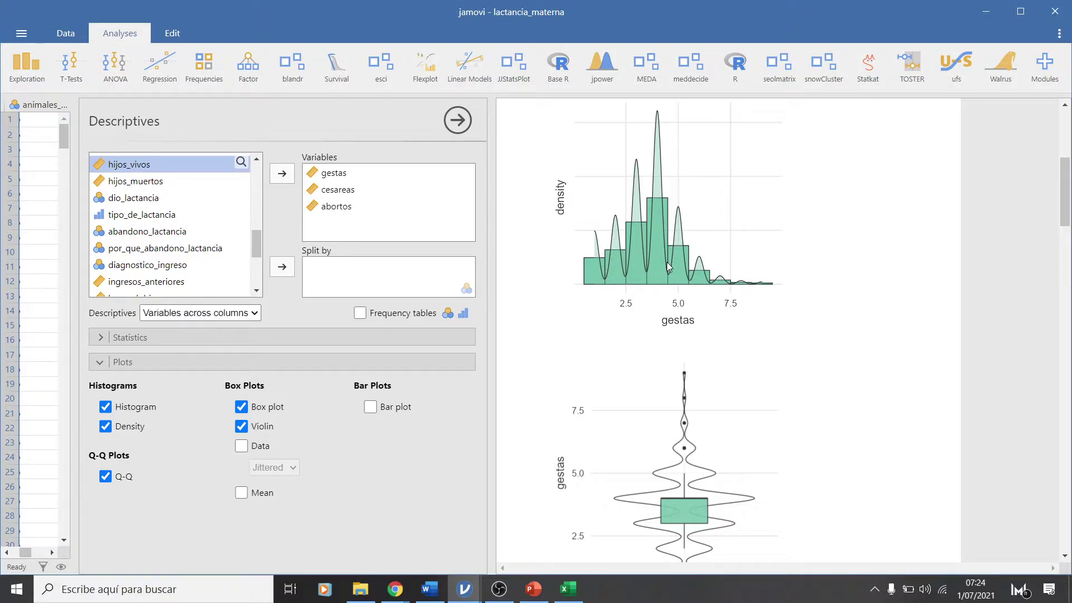
scroll(670, 438, "down", 5)
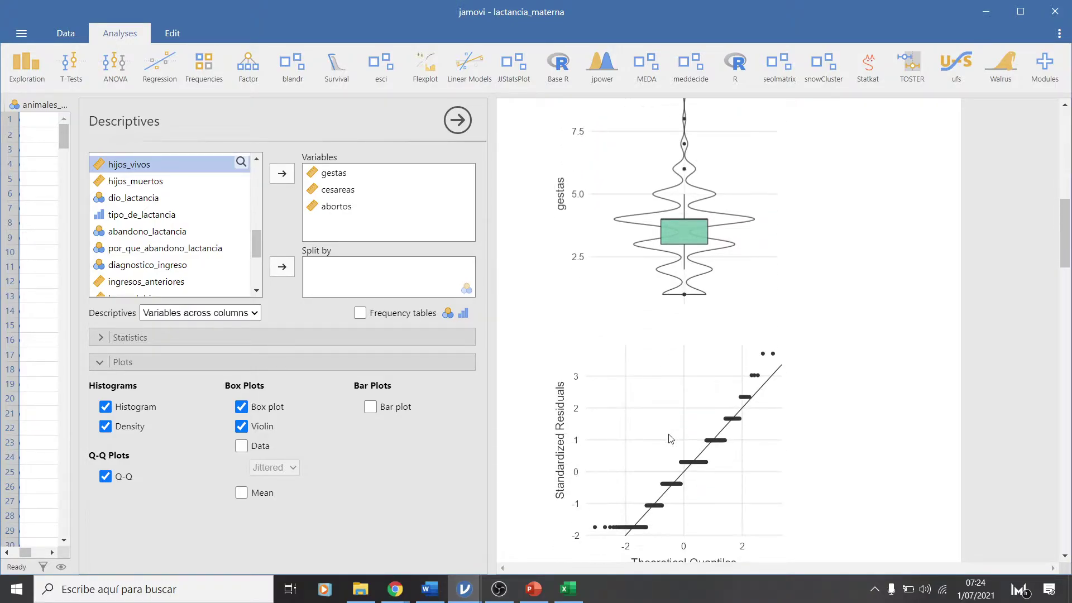
scroll(670, 439, "down", 1)
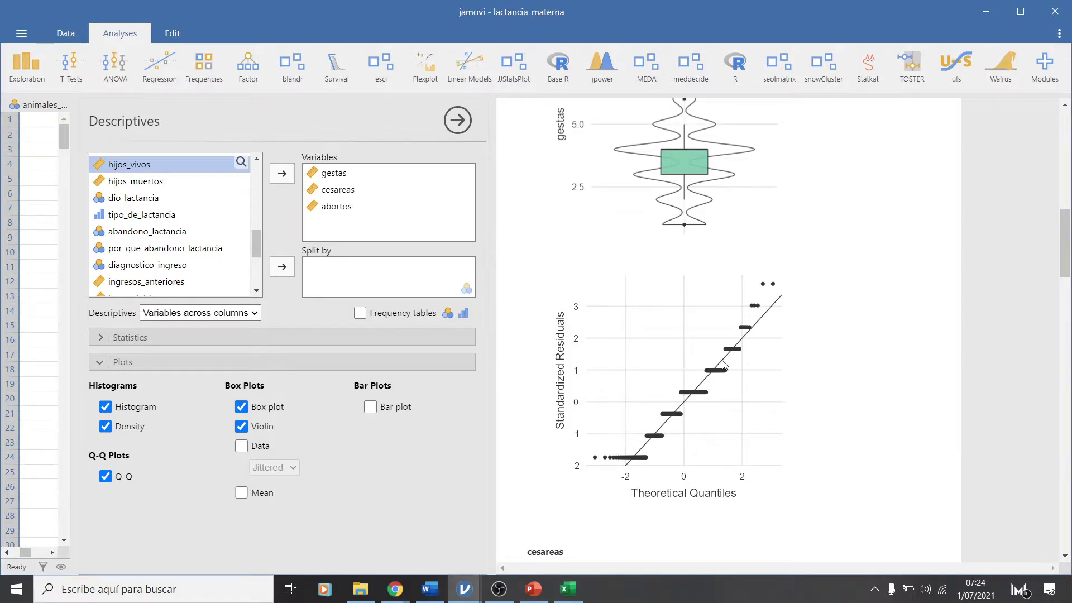
Examine the density histograms, violin box plots and Q-Q plots of cesareas and abortos
scroll(723, 364, "down", 3)
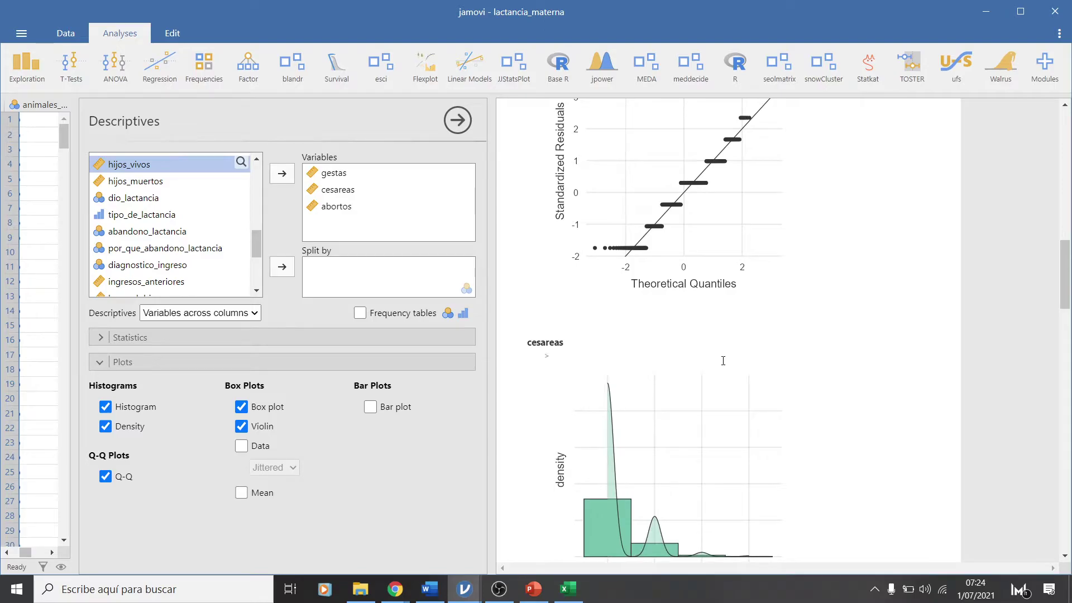
scroll(723, 360, "down", 3)
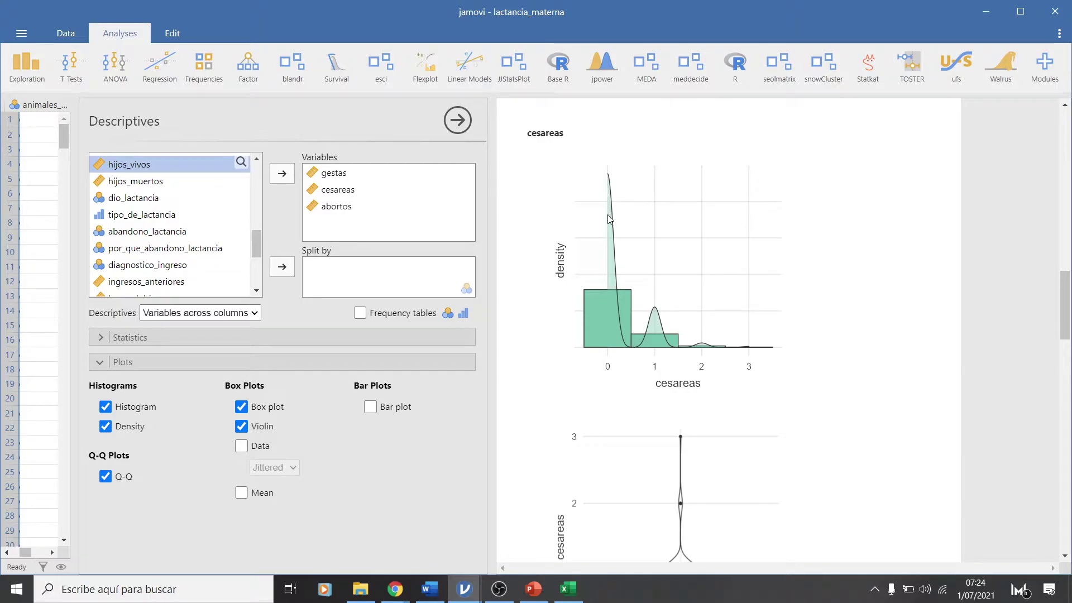
scroll(648, 386, "down", 3)
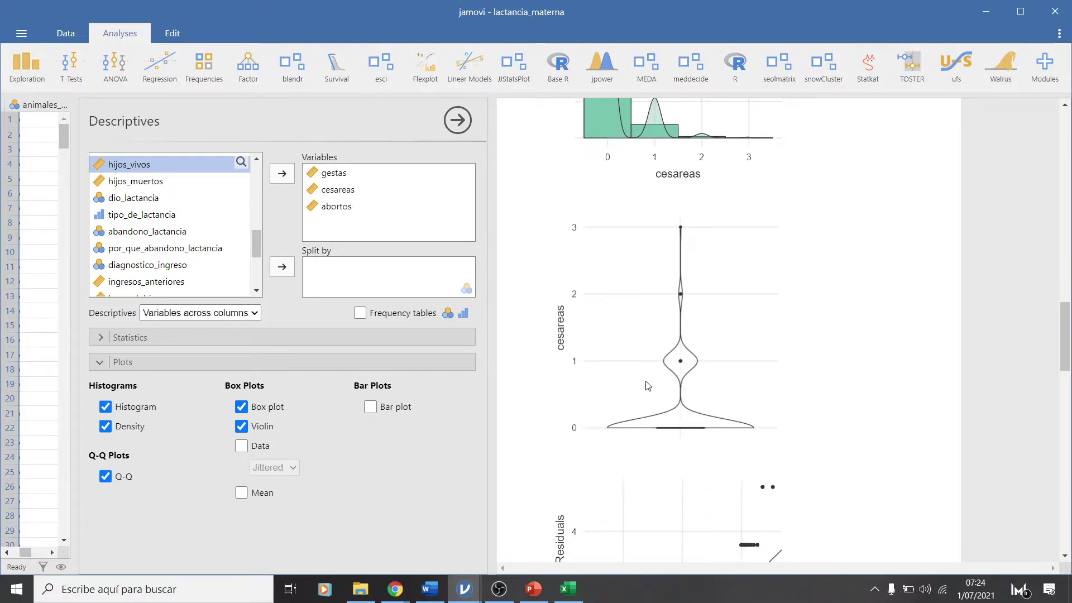
scroll(648, 385, "down", 1)
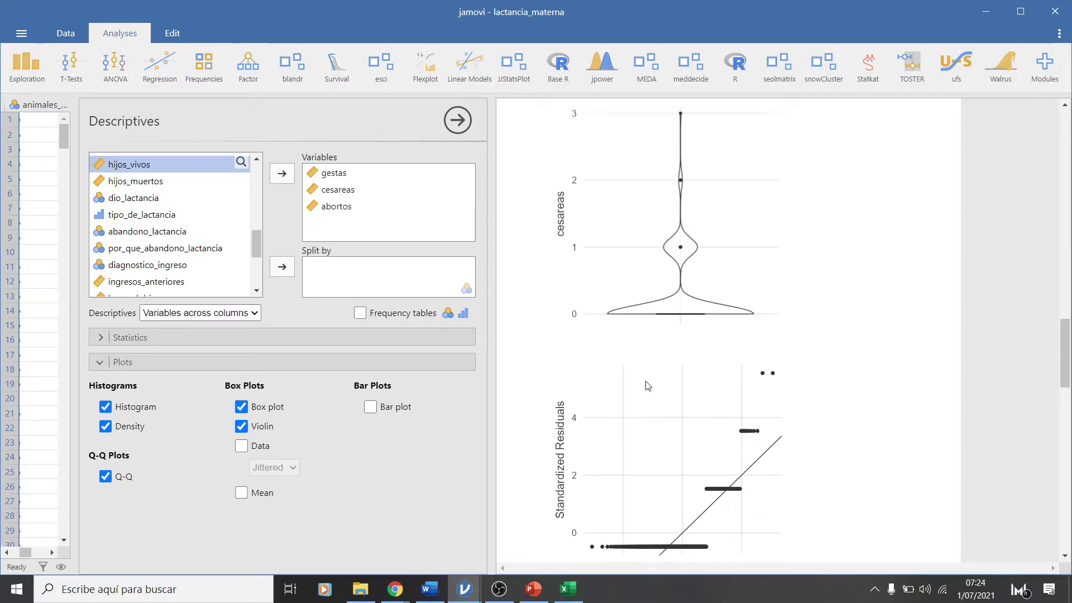
scroll(656, 245, "down", 3)
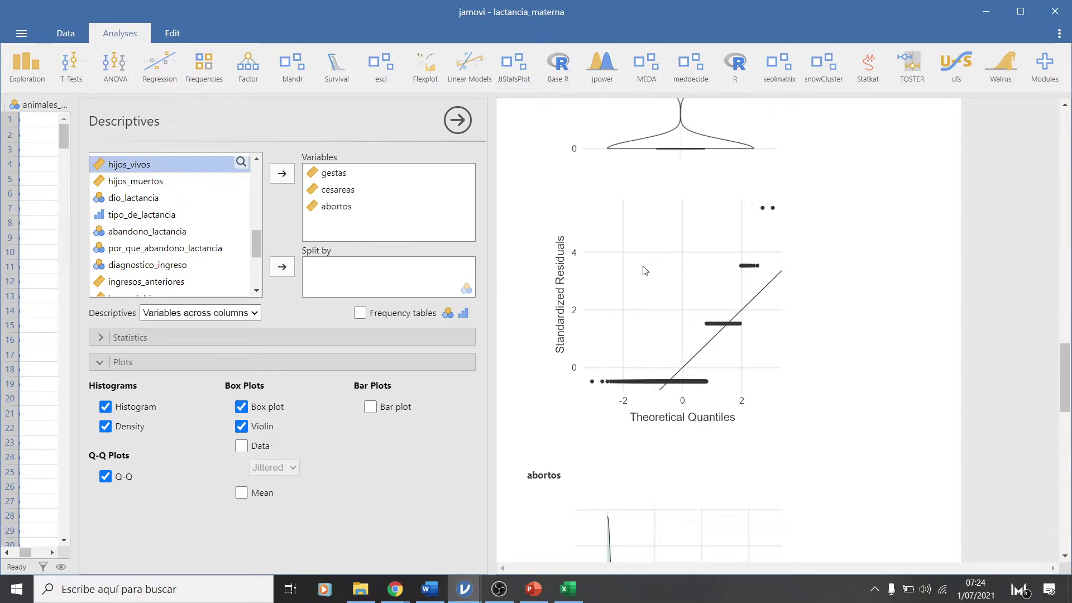
scroll(684, 377, "down", 4)
scroll(686, 376, "down", 10)
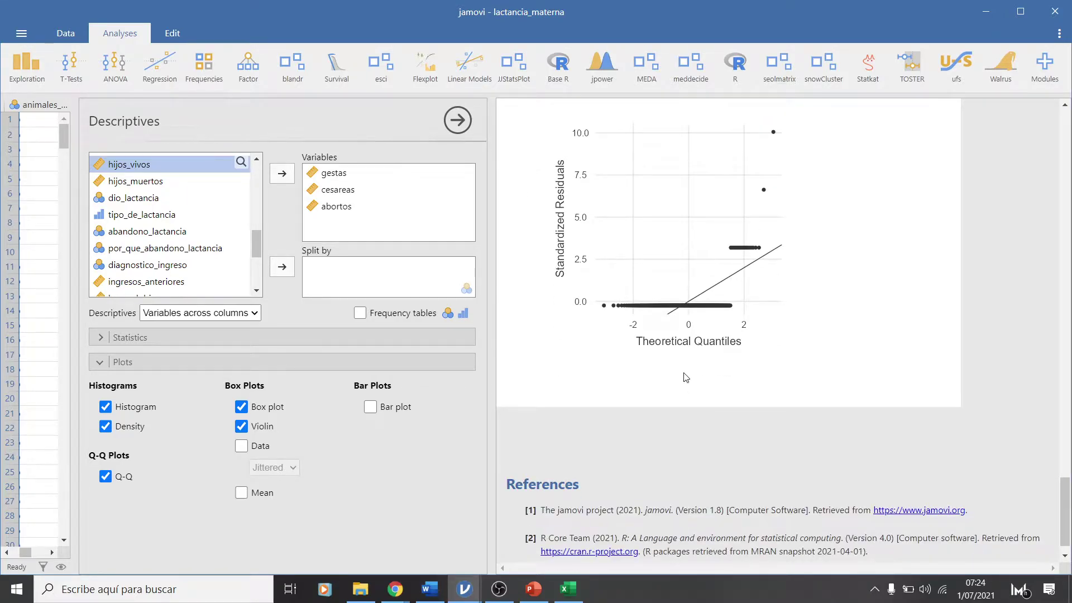
scroll(686, 377, "up", 2)
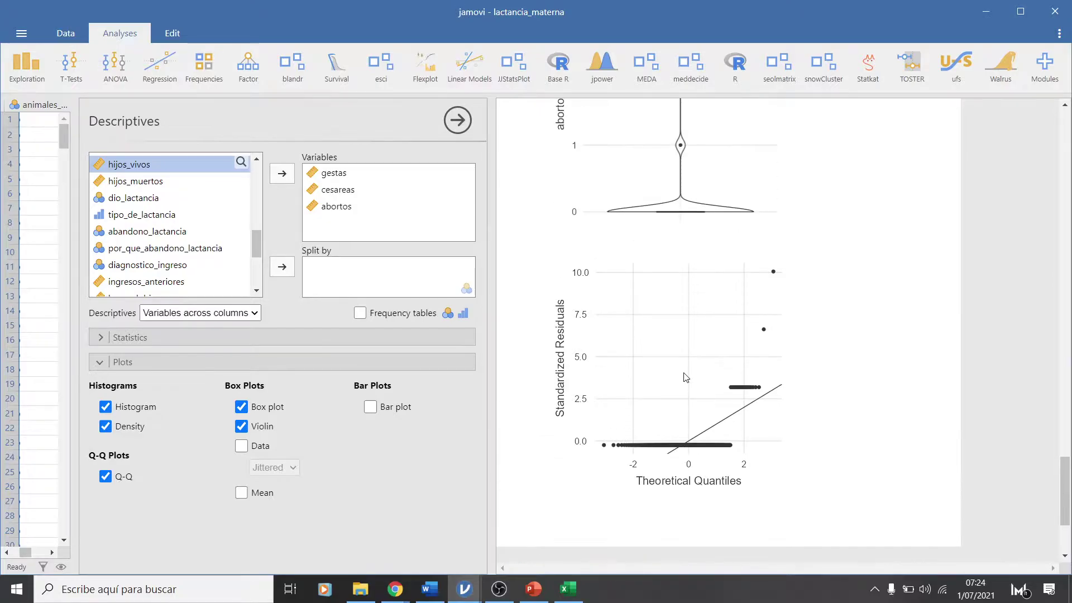
scroll(685, 377, "up", 2)
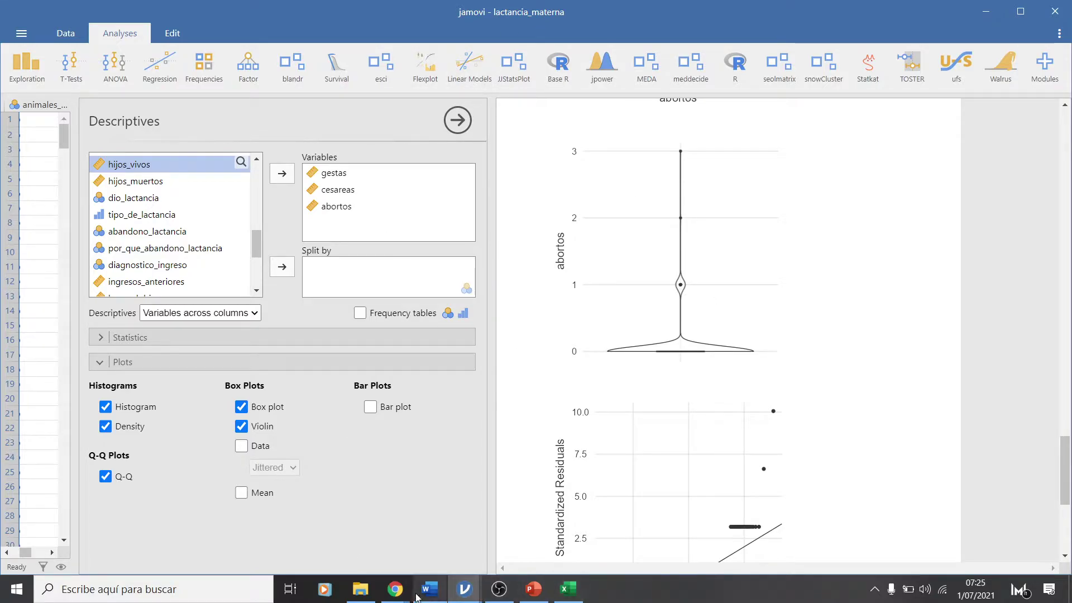
Switch to the insulinorresistencia window and add histogram, density, box plot, violin and Q-Q plots for edad, IMC and HOMAIR
mouse_move(461, 595)
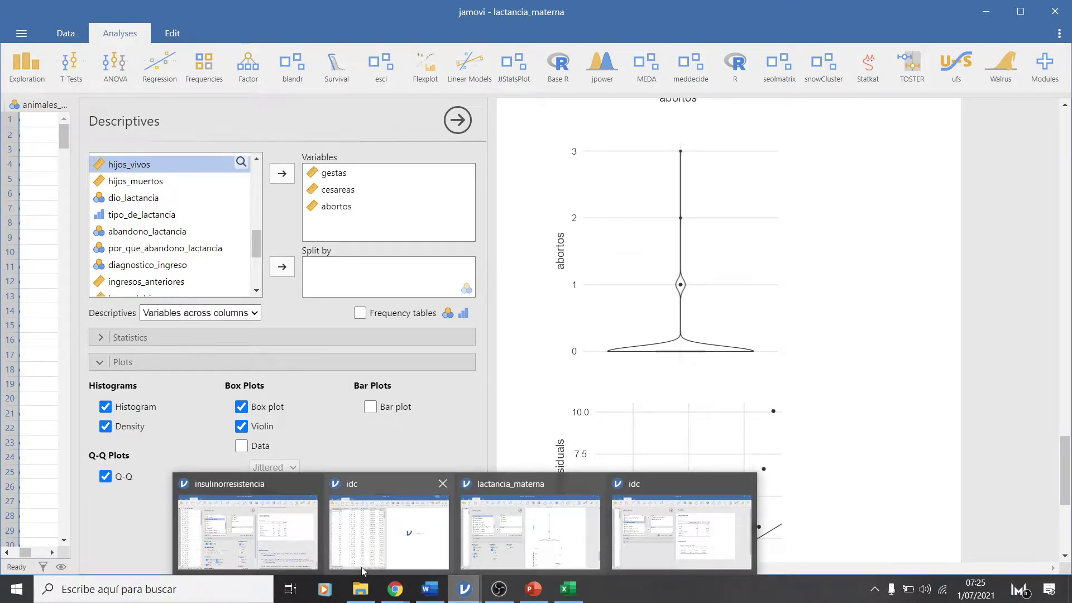
left_click(288, 539)
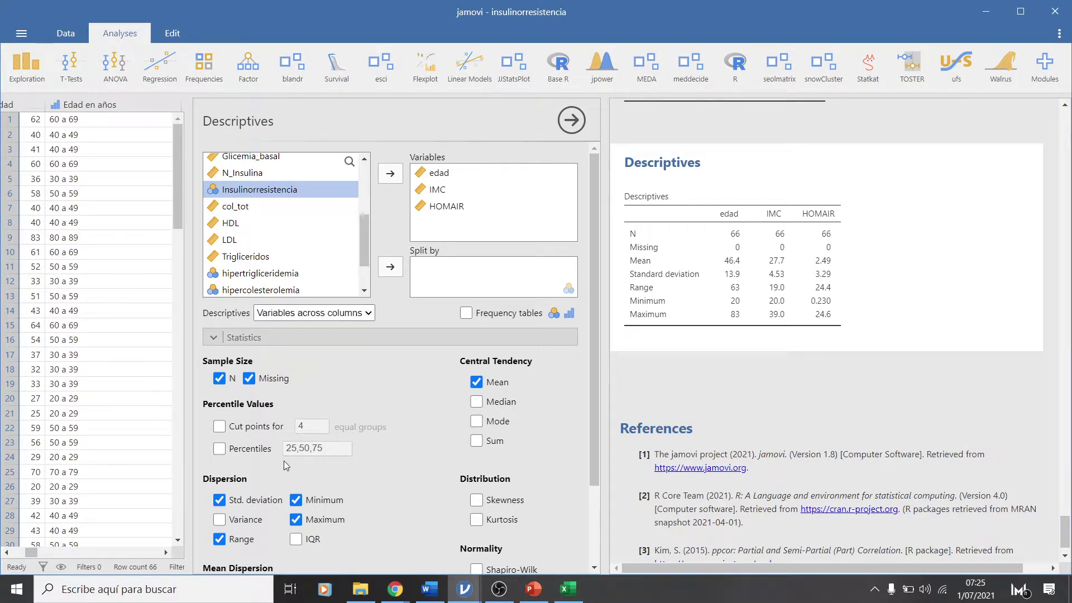
scroll(279, 458, "down", 3)
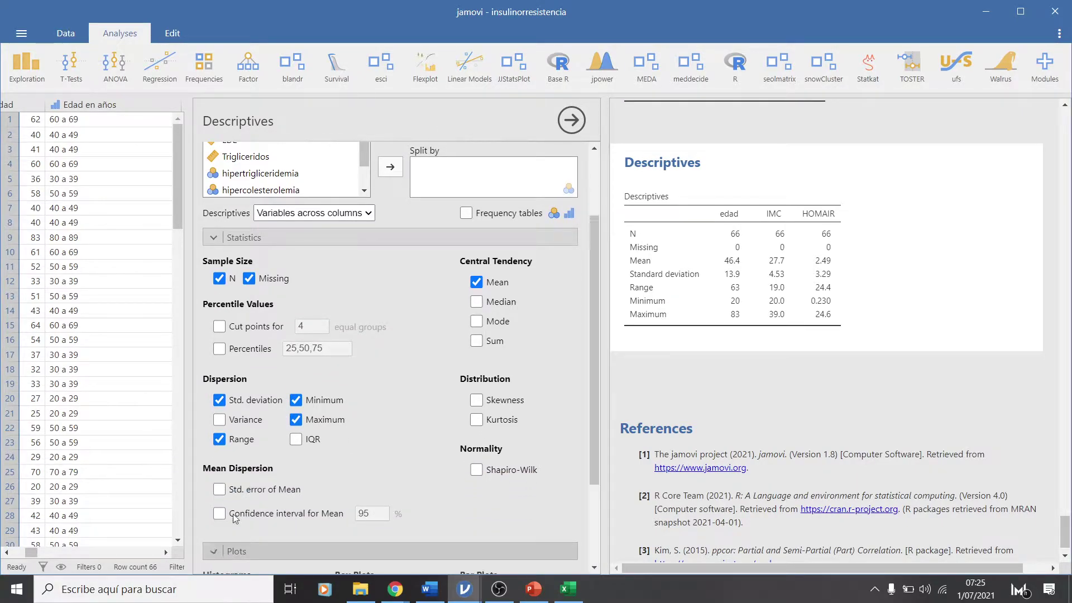
left_click(216, 548)
left_click(219, 457)
left_click(219, 477)
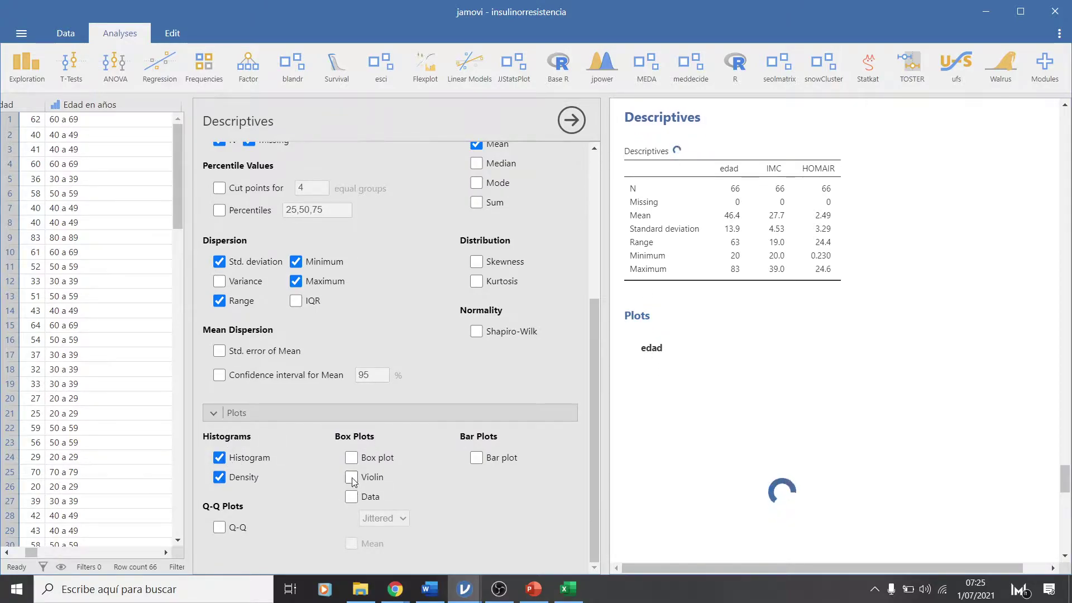
left_click(351, 458)
left_click(351, 477)
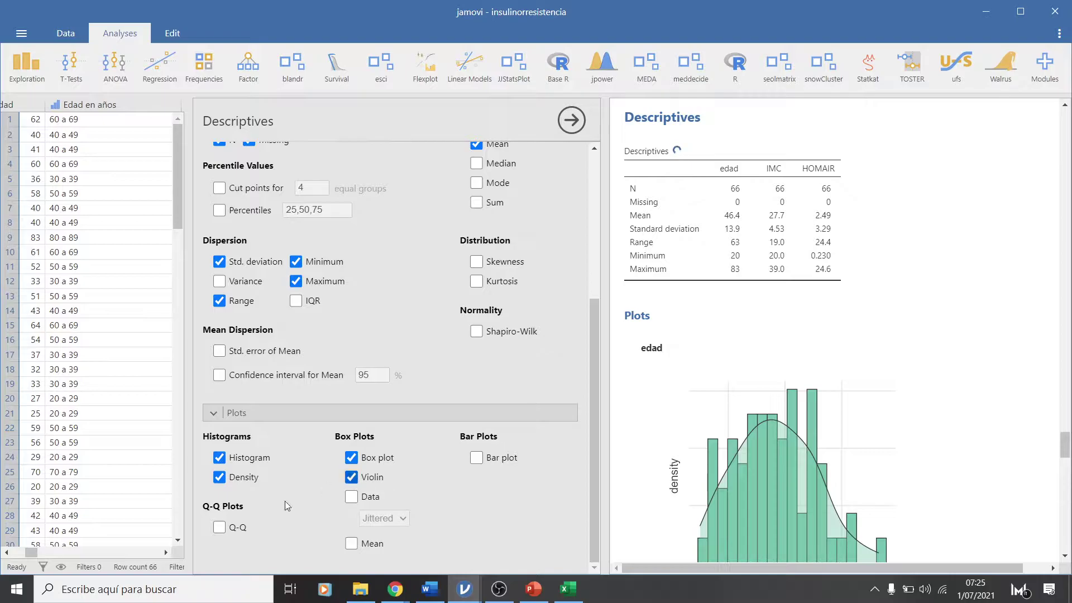
left_click(219, 527)
Review the density histogram and violin box plot of edad, and add the mean to the box plots
scroll(782, 400, "down", 1)
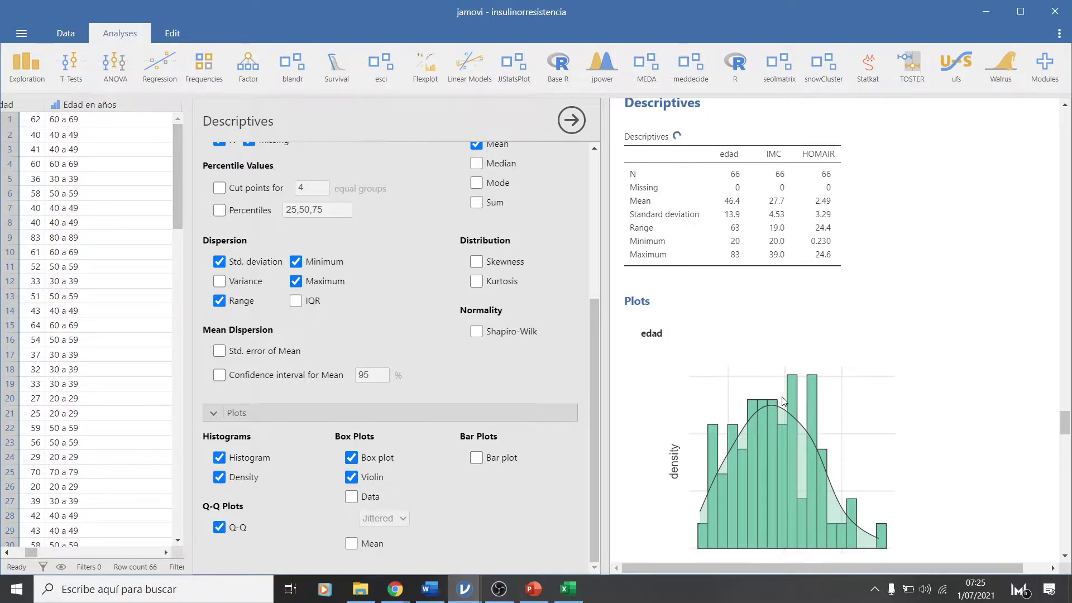
scroll(782, 400, "down", 3)
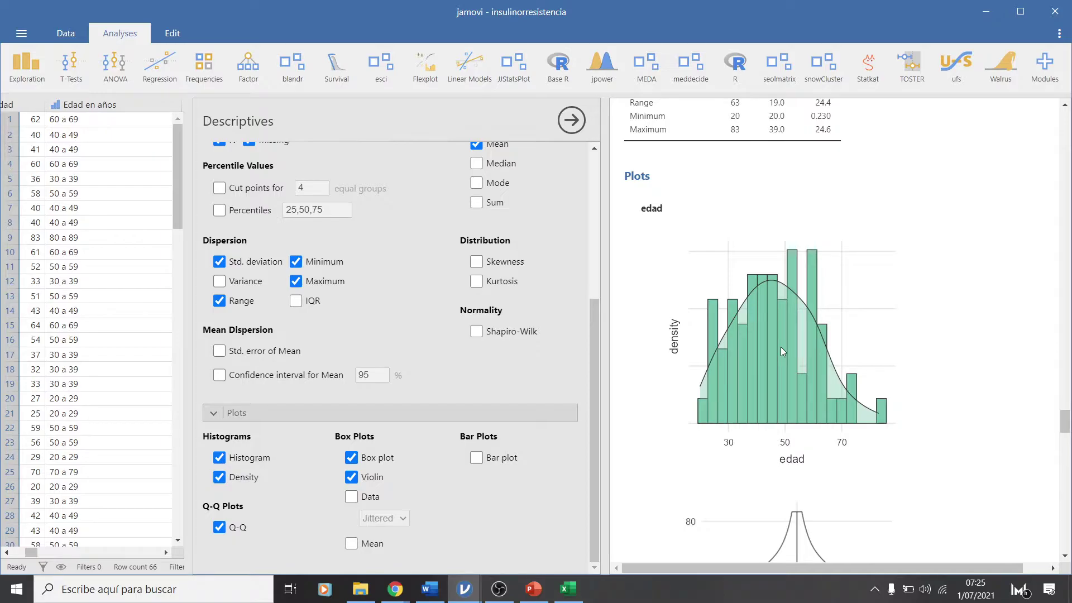
scroll(782, 352, "down", 2)
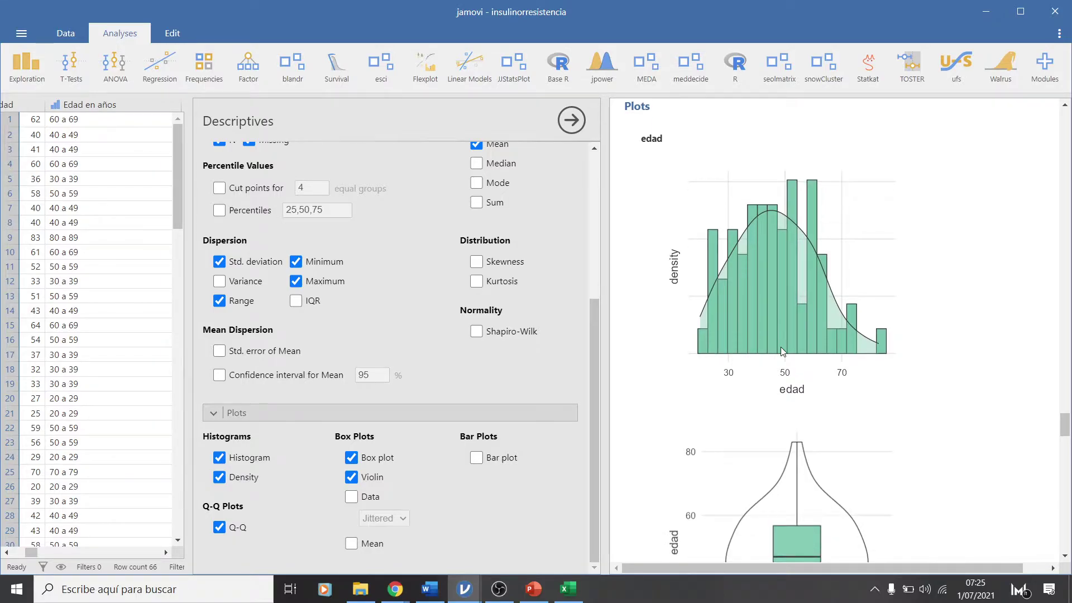
scroll(782, 352, "up", 2)
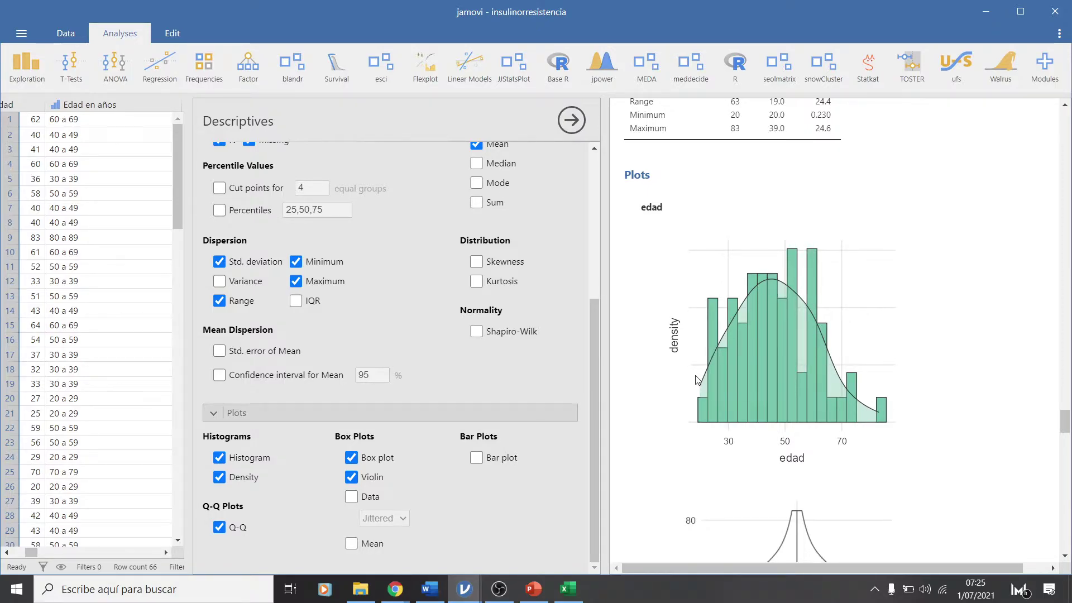
scroll(697, 377, "down", 5)
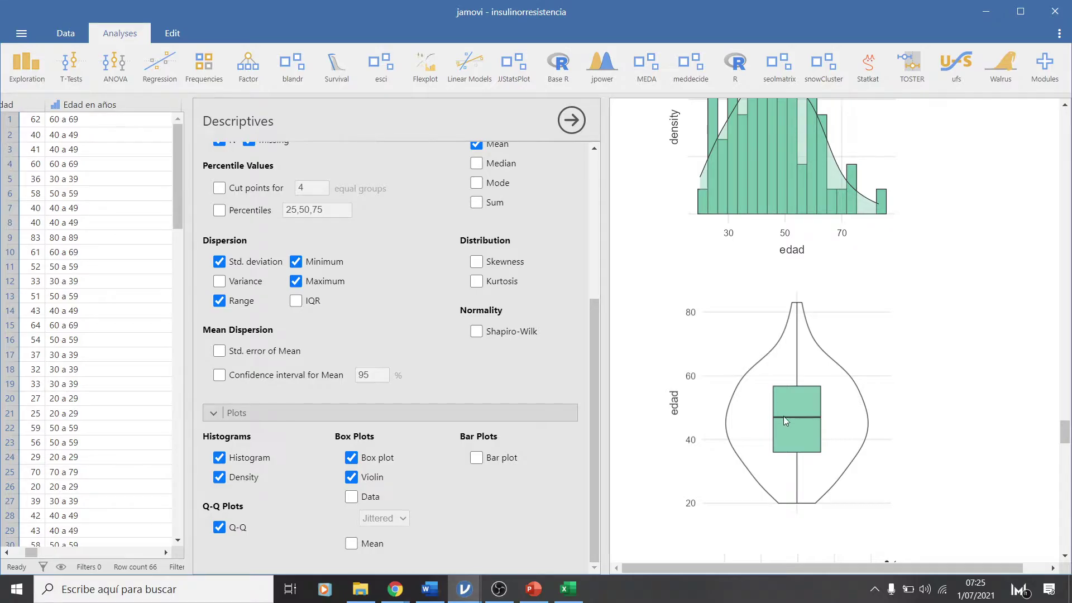
left_click(352, 545)
Examine the Q-Q plot of edad and compare its plots with the histogram, violin box plot and Q-Q plot of IMC
scroll(800, 423, "down", 5)
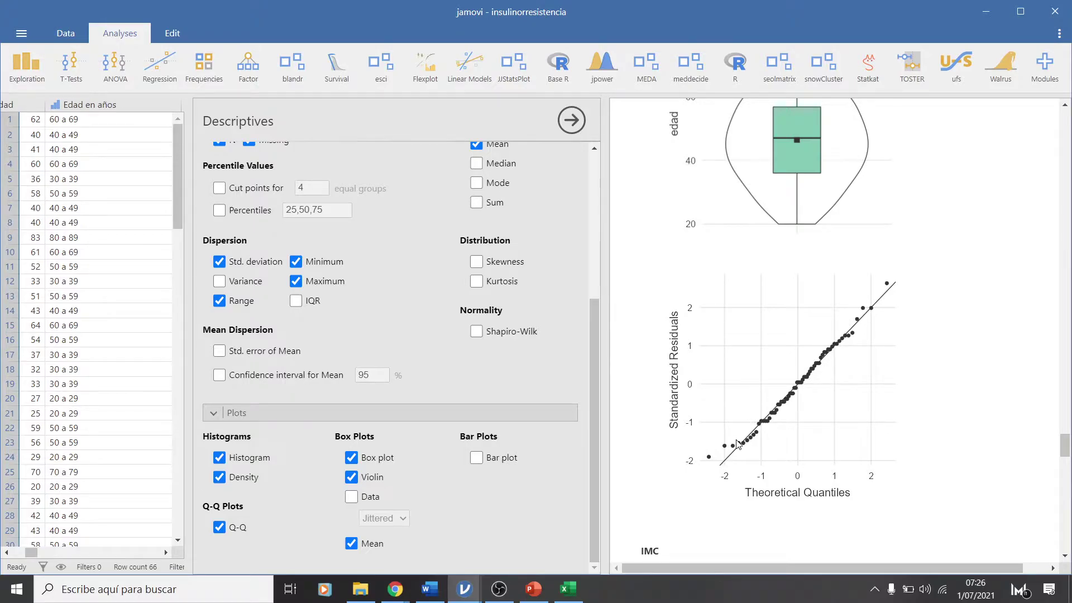
scroll(737, 444, "down", 5)
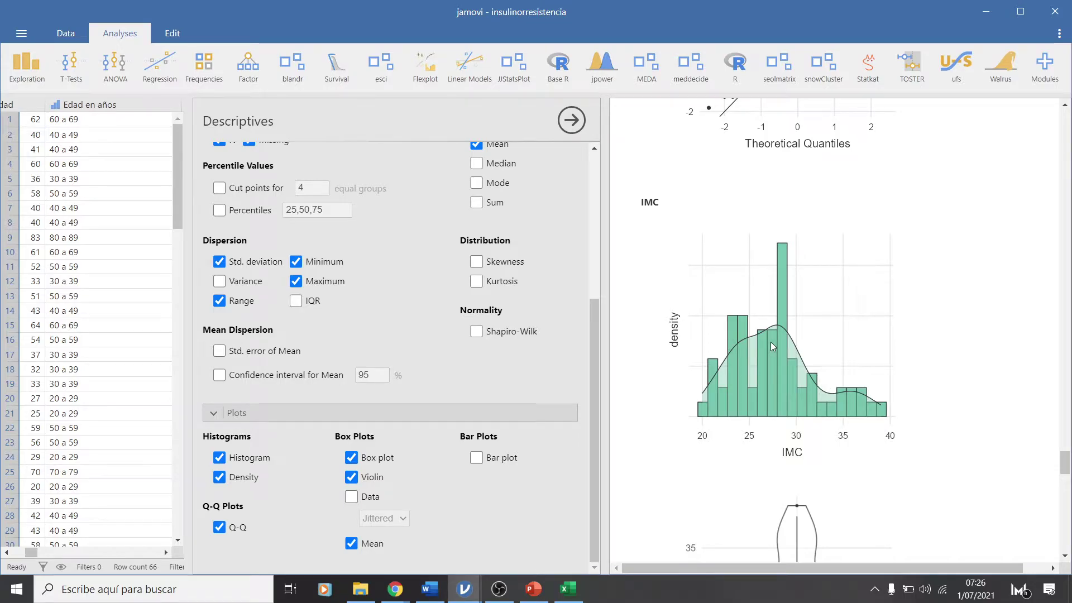
scroll(770, 349, "up", 10)
scroll(772, 346, "down", 6)
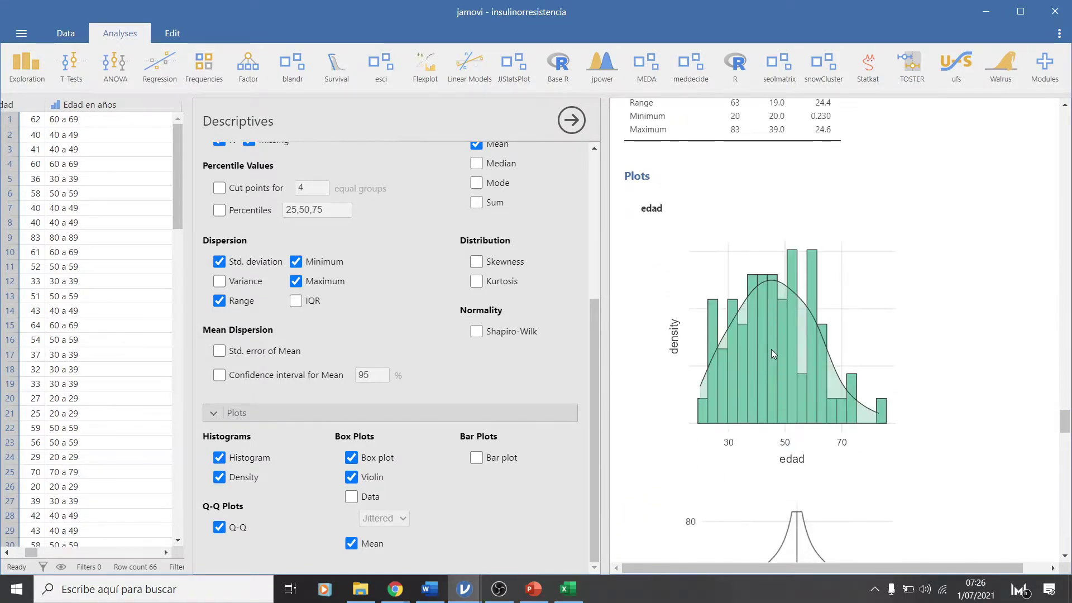
scroll(773, 354, "down", 15)
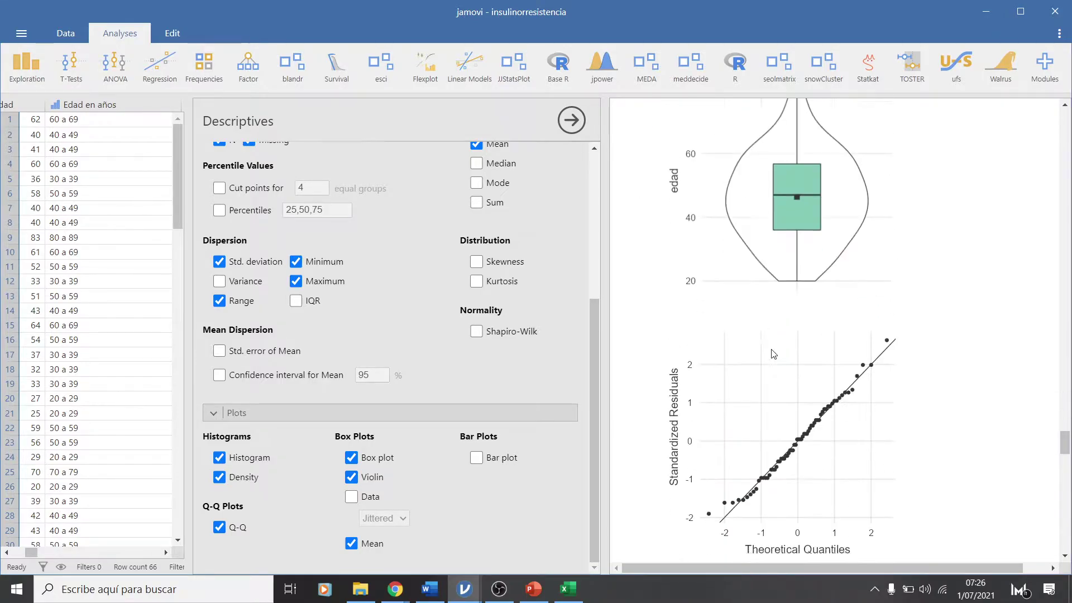
scroll(773, 353, "down", 2)
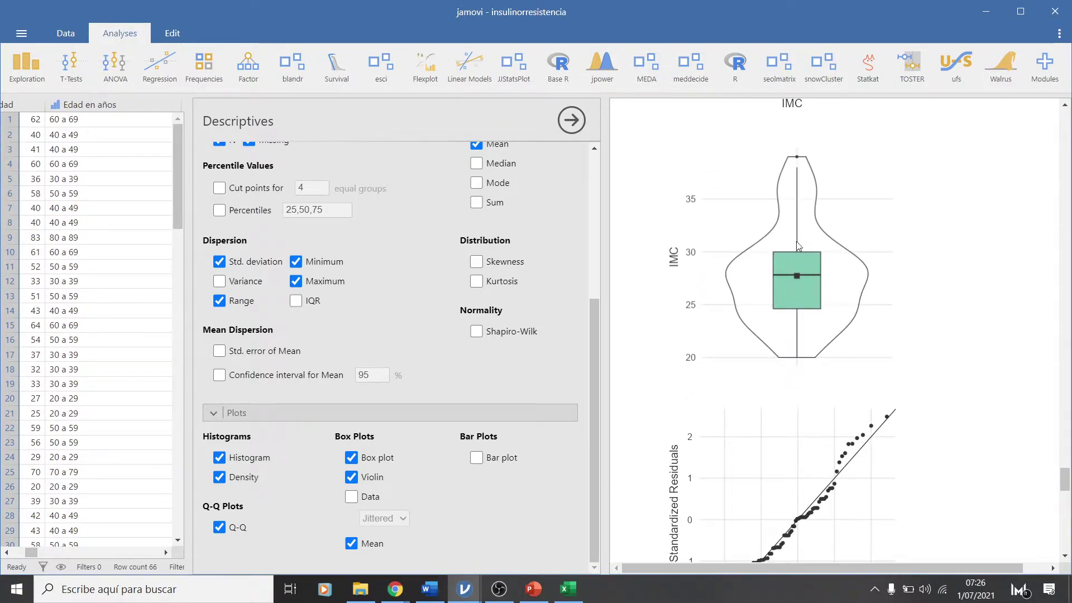
scroll(800, 282, "down", 6)
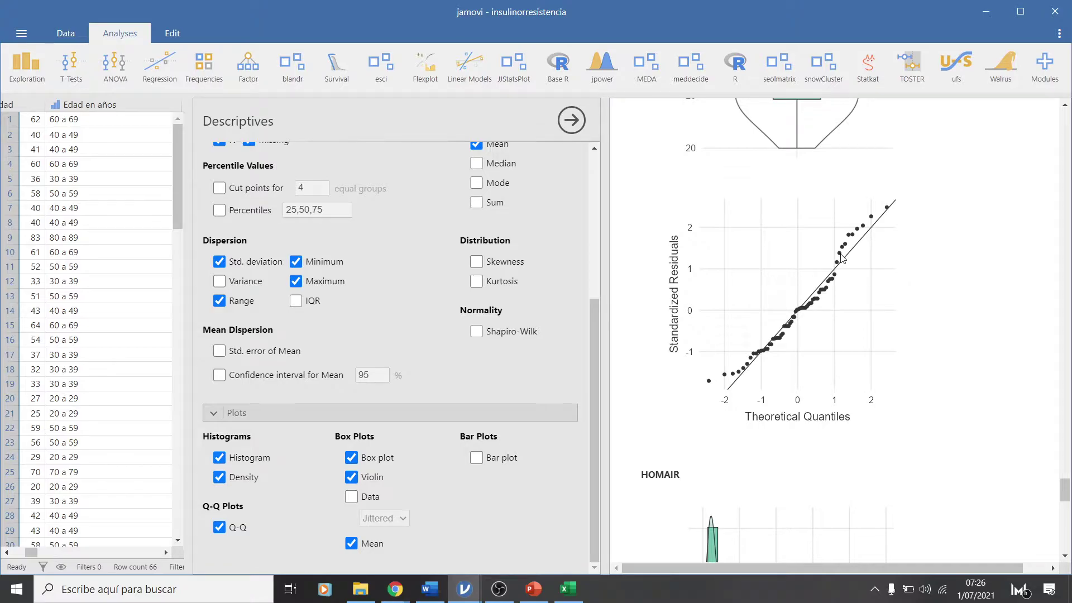
scroll(842, 256, "down", 4)
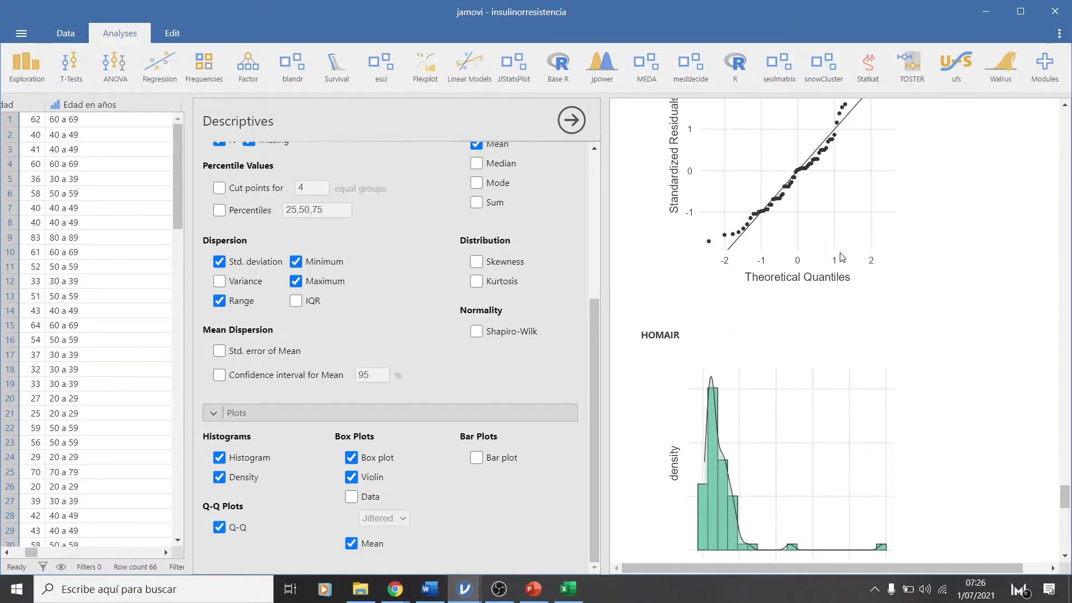
Review the HOMAIR distribution plots and add the Shapiro-Wilk normality test to the descriptives
scroll(842, 257, "down", 4)
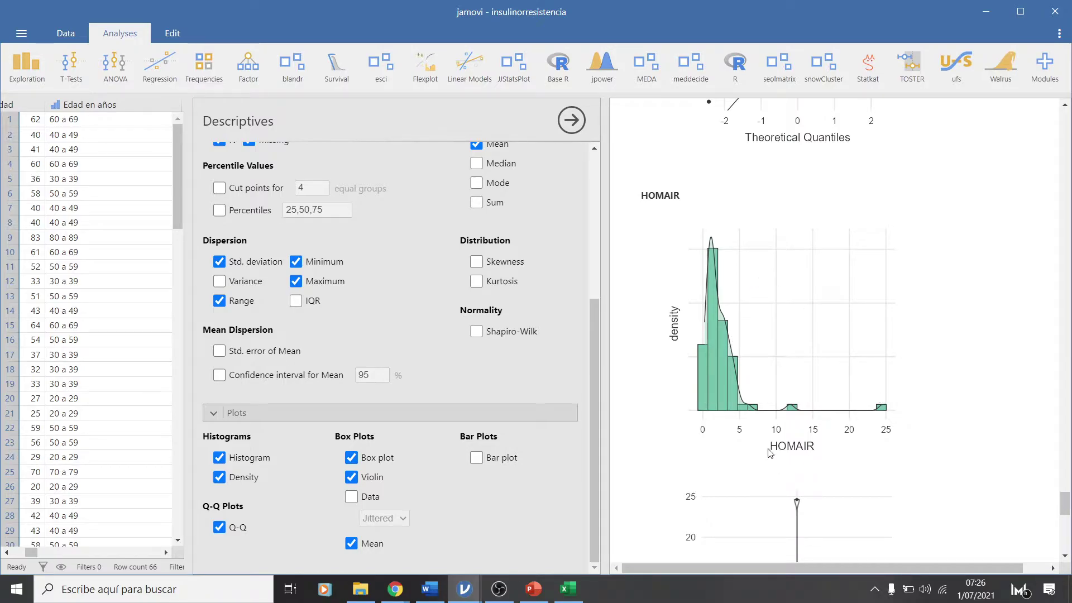
scroll(769, 450, "down", 1)
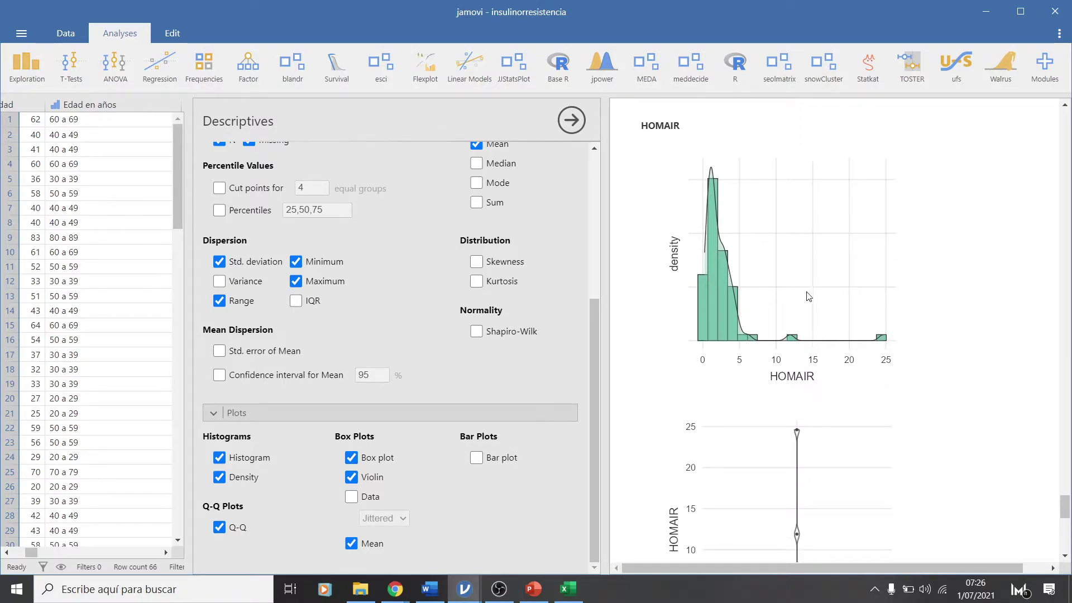
scroll(710, 315, "down", 3)
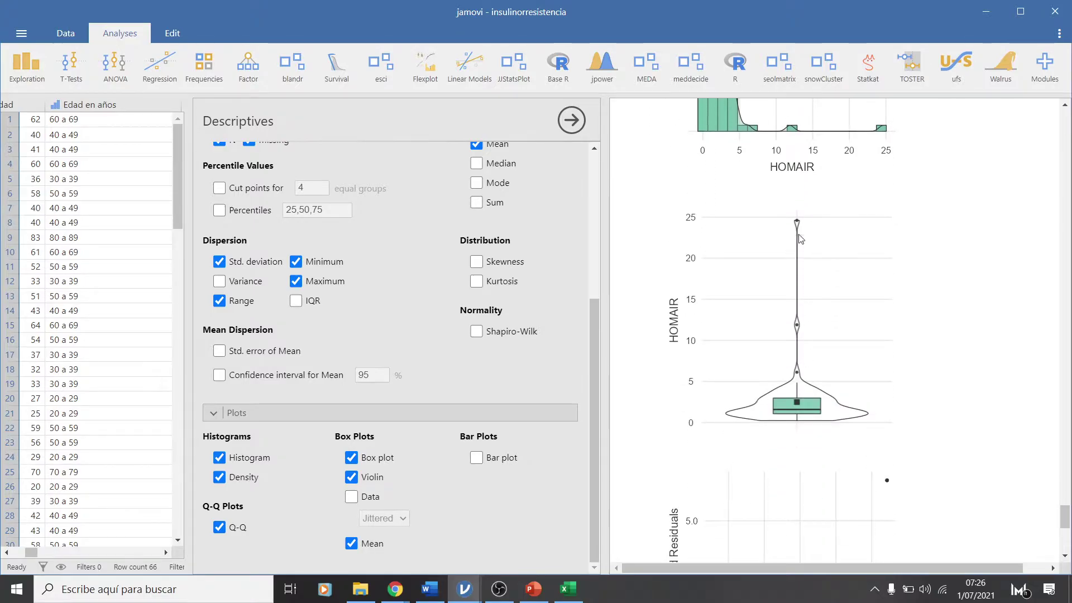
scroll(807, 421, "down", 1)
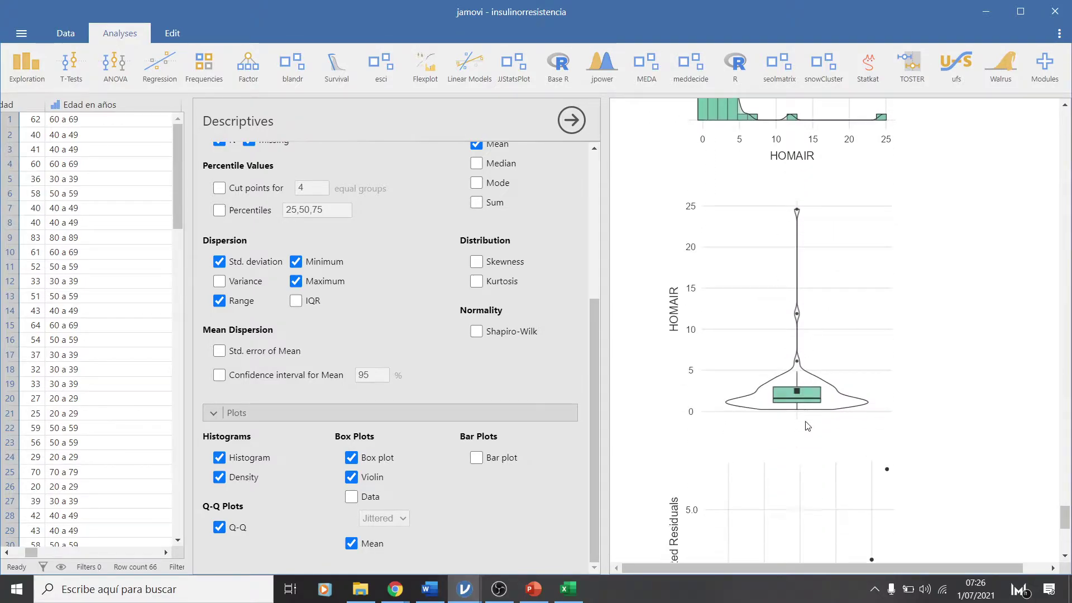
scroll(815, 310, "down", 3)
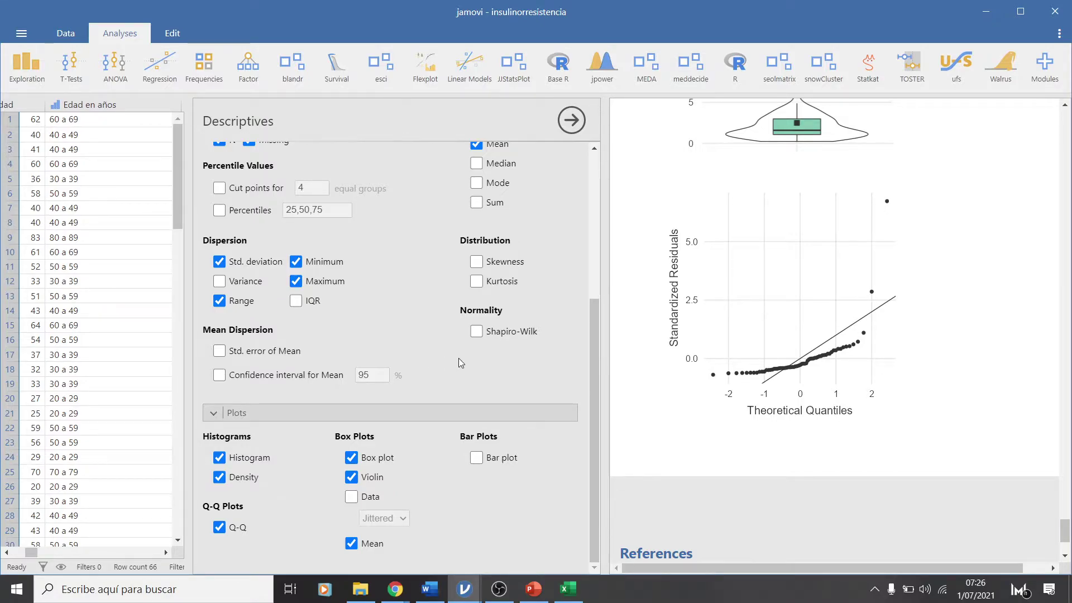
left_click(476, 332)
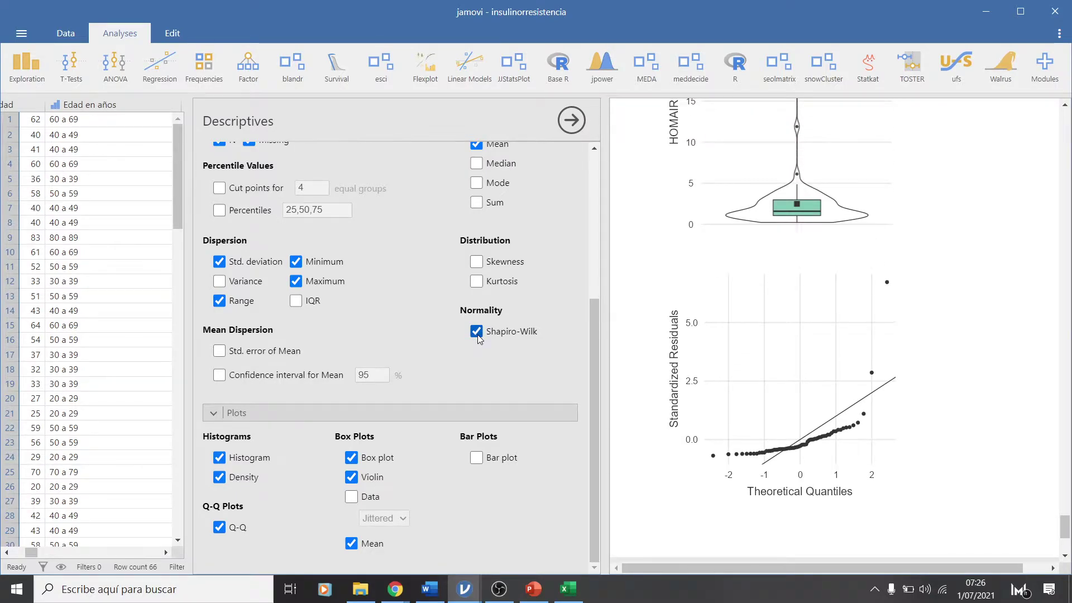
Switch to Excel's normalidad sheet and read the goodness-of-fit null and alternative hypotheses, enlarging the sheet to 145%
left_click(569, 589)
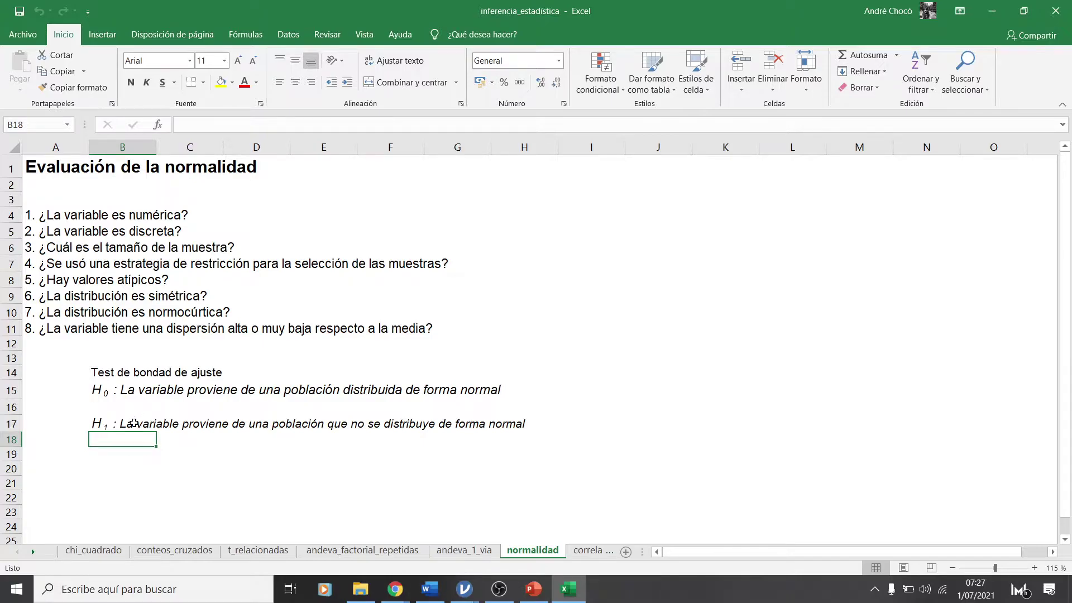
scroll(134, 422, "up", 2, "ctrl")
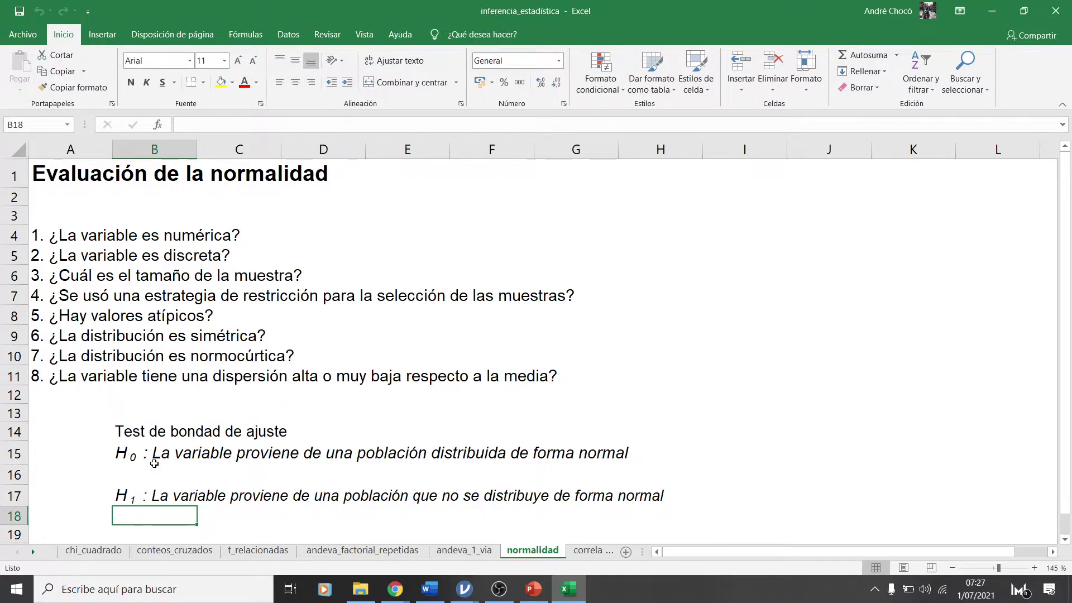
left_click(144, 454)
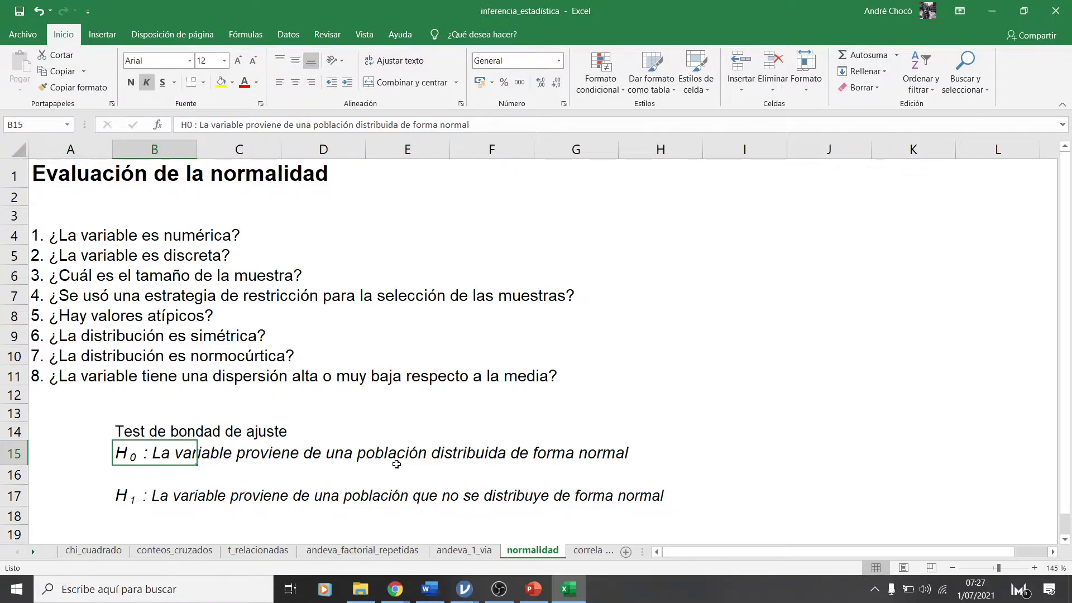
Enter = in cell I15 beside the null hypothesis and /= in cell I17 beside the alternative hypothesis
left_click(755, 448)
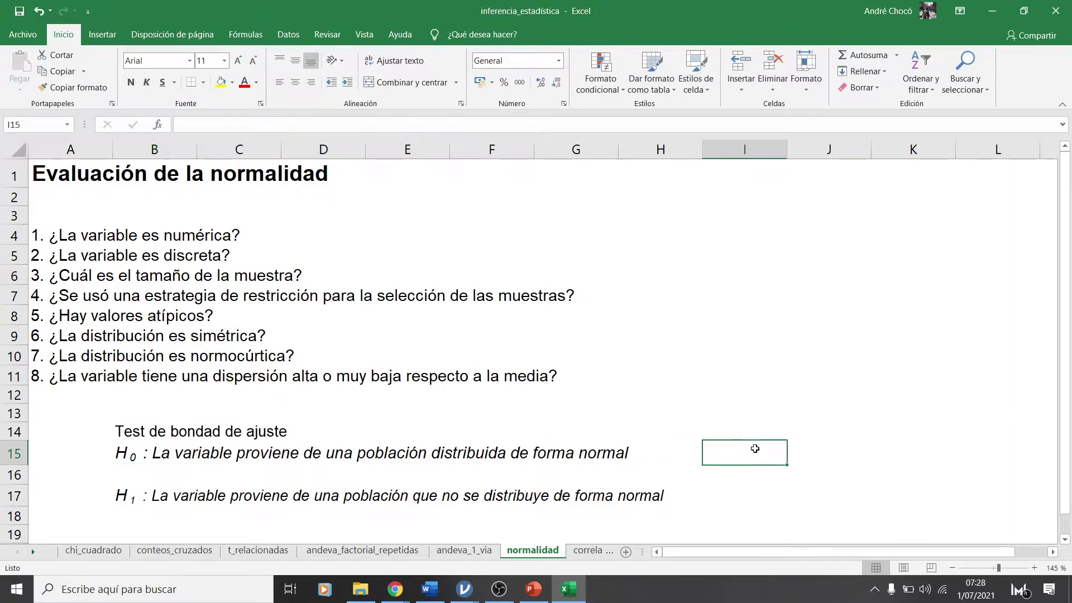
type("=")
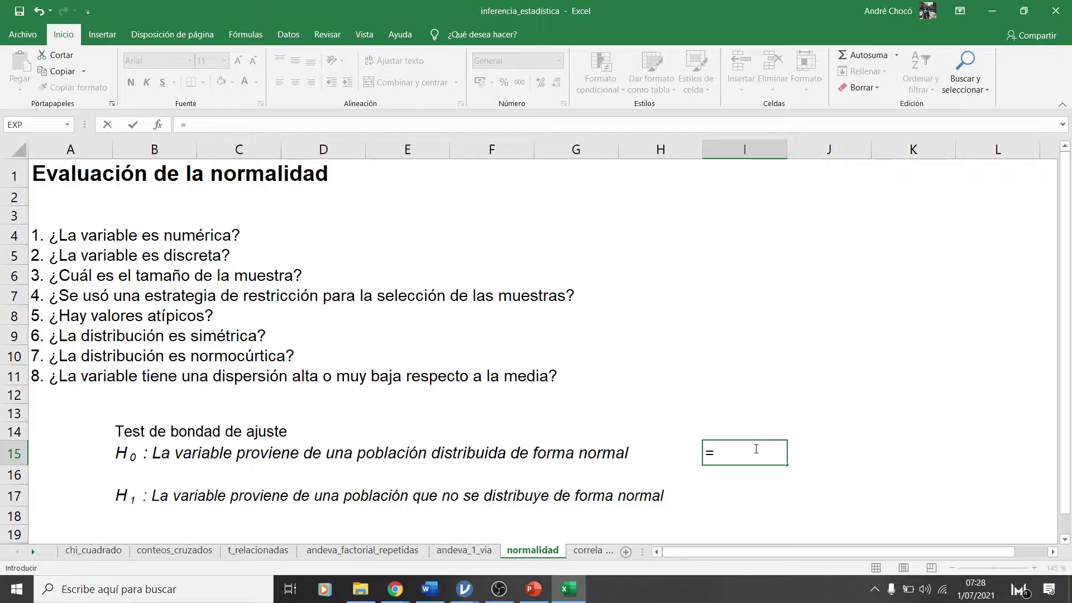
key("Return")
key("Down")
key("alt")
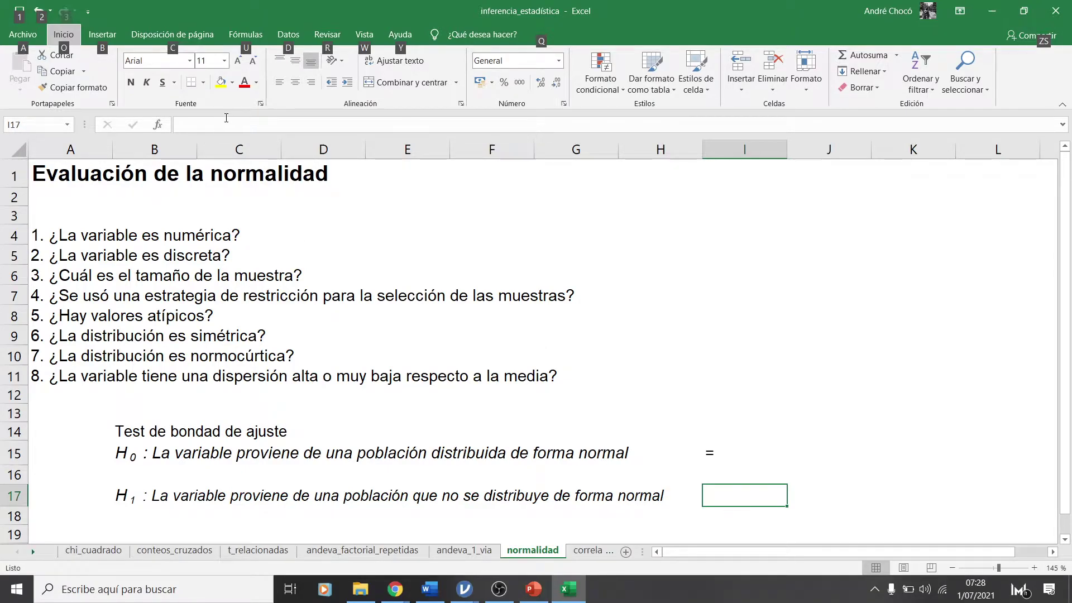
left_click(226, 124)
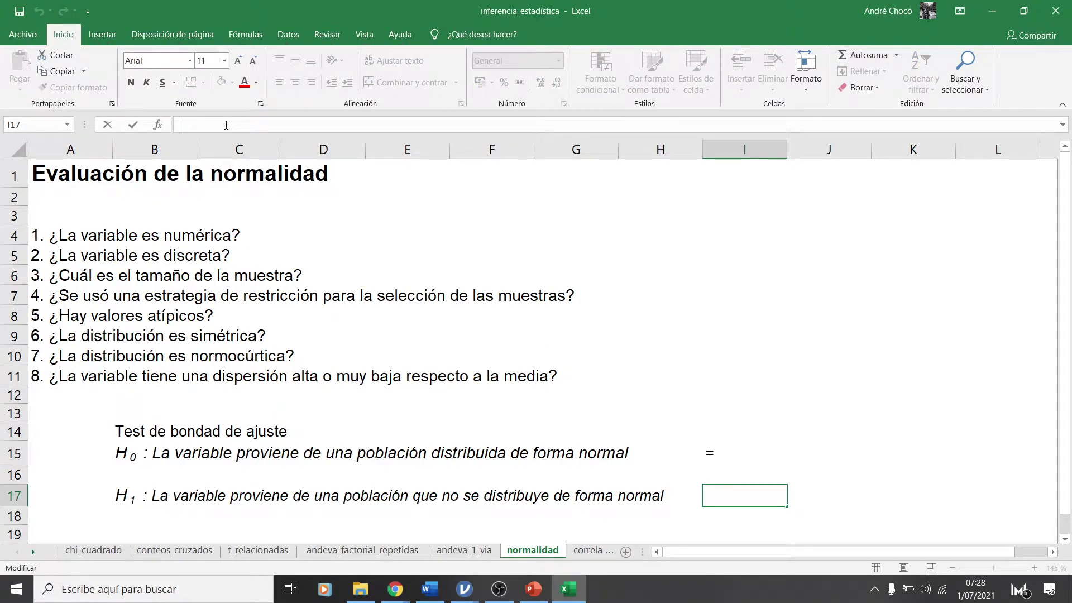
type("=\"/=\"")
key("Return")
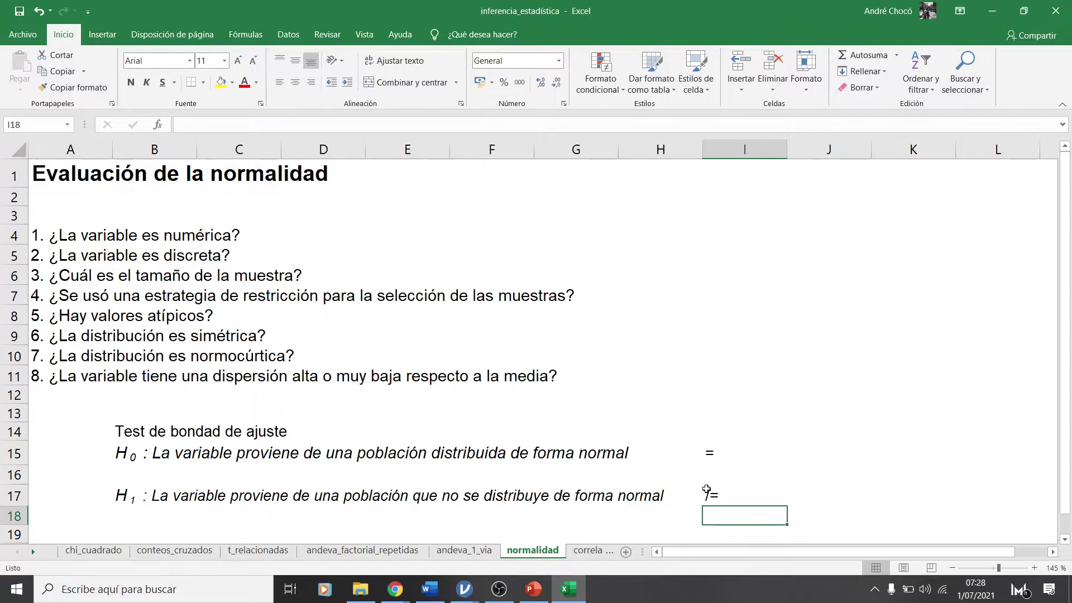
Enter the heading "Valor p" in cell I8, with the p in italics
left_click(743, 313)
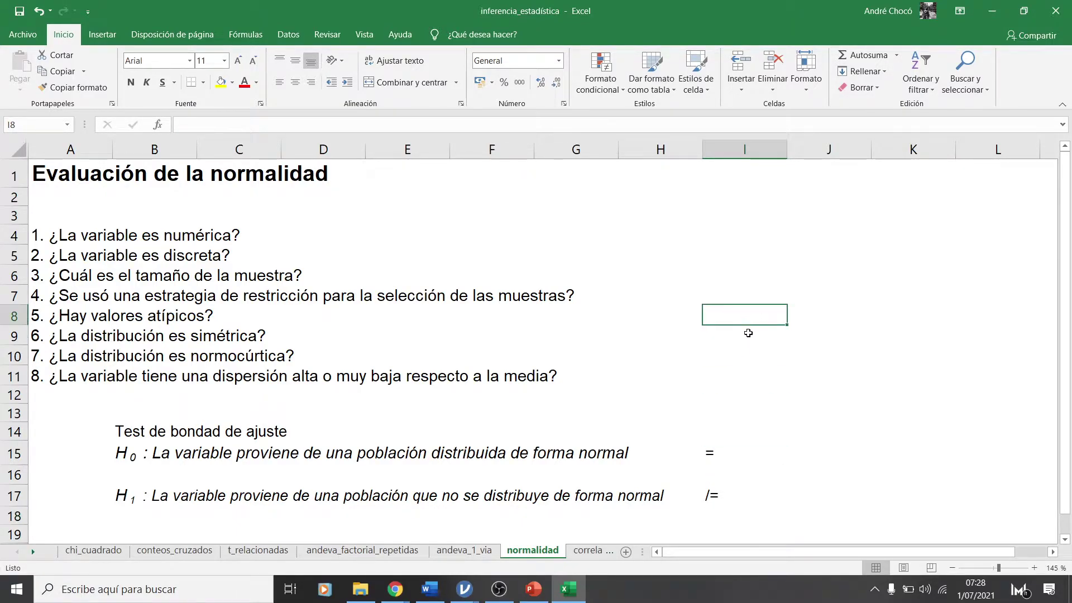
type("V")
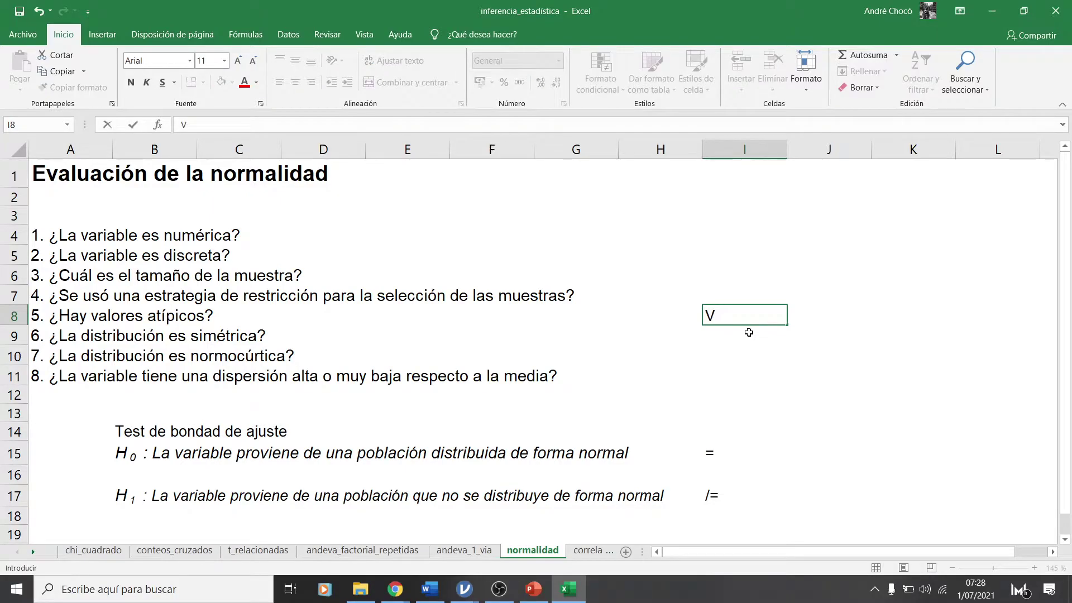
type("alor")
key("ctrl+k")
type("p")
key("Return")
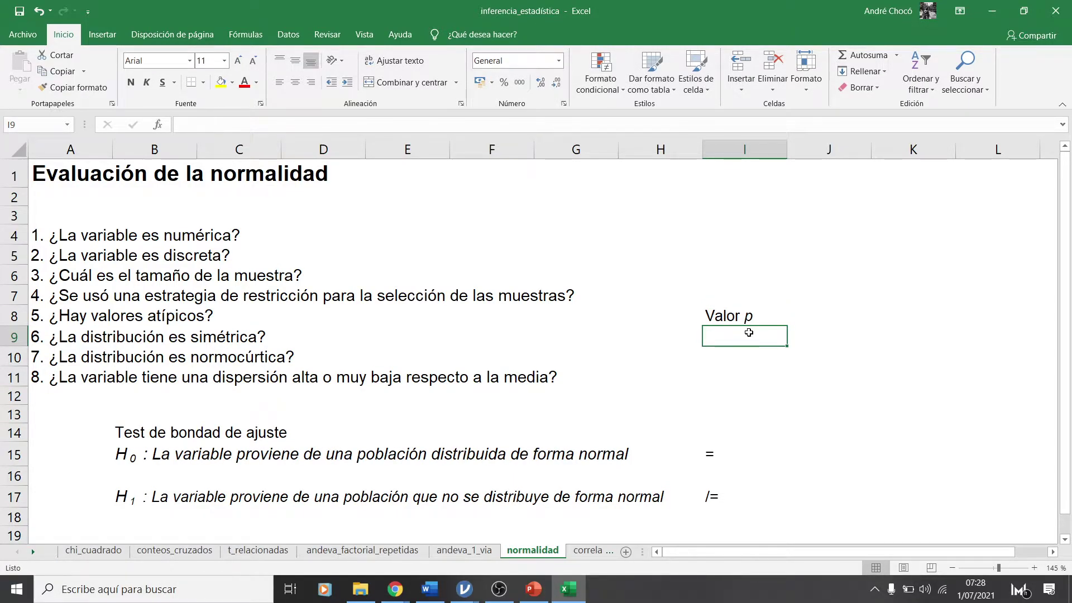
Enter the p-value definition "La probabilidad de equivocarse al rechazar" in I10 and "una hipótesis nula verdadera" in I11
key("Down")
type("La probabilidad")
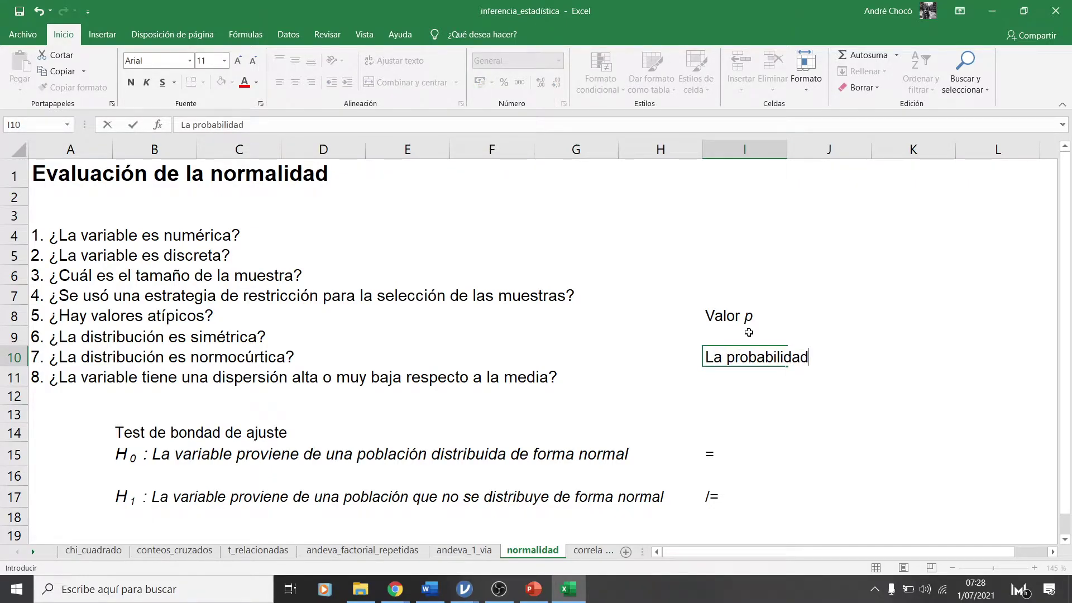
type(" de equivocarc")
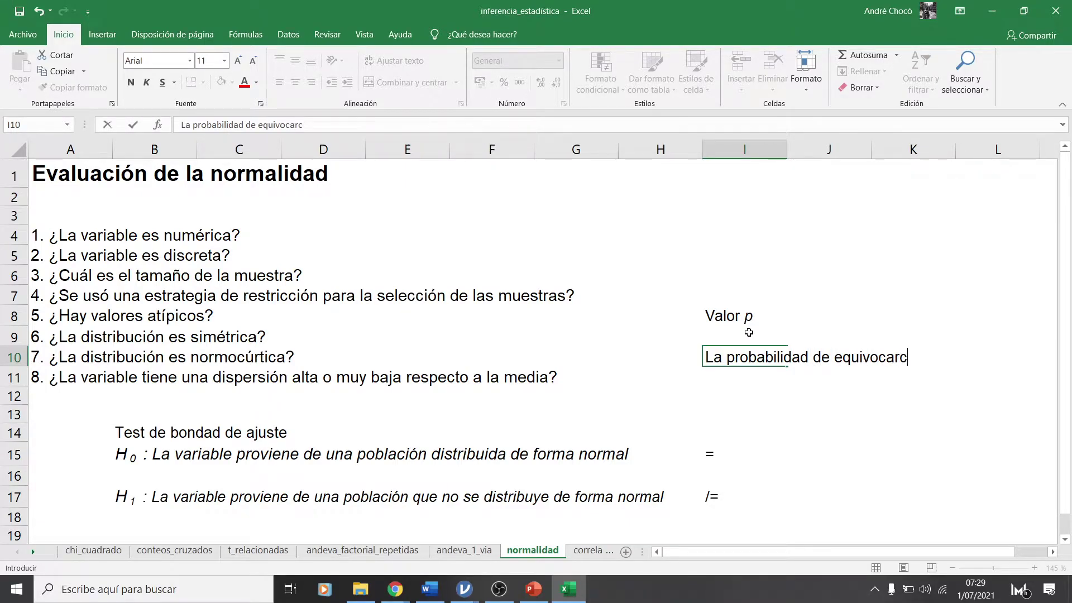
key("BackSpace")
type("se al rechazar")
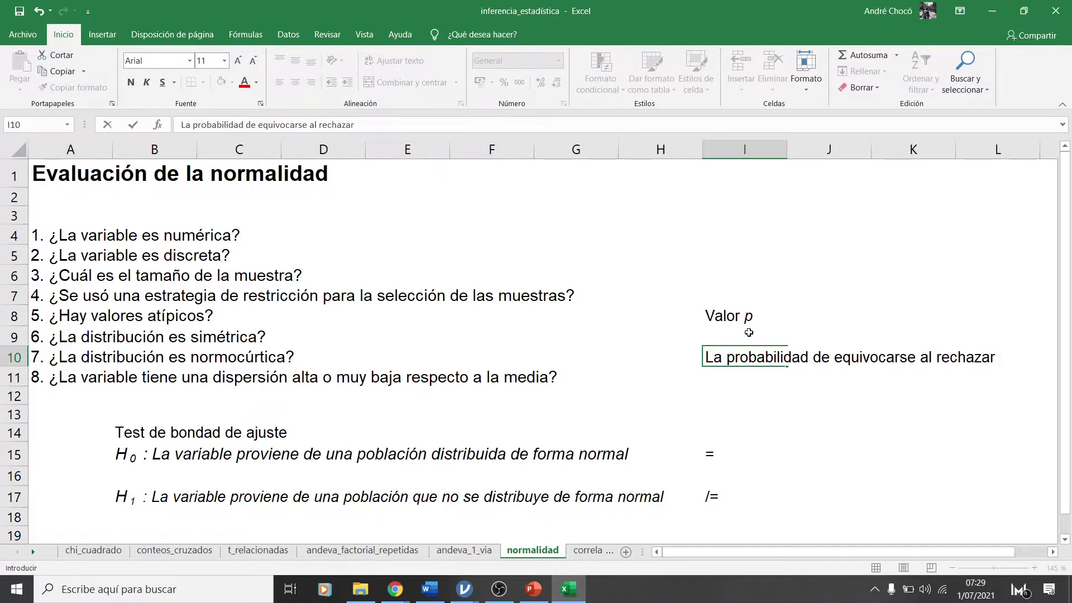
key("Return")
type("una hipótesis nula verdadera")
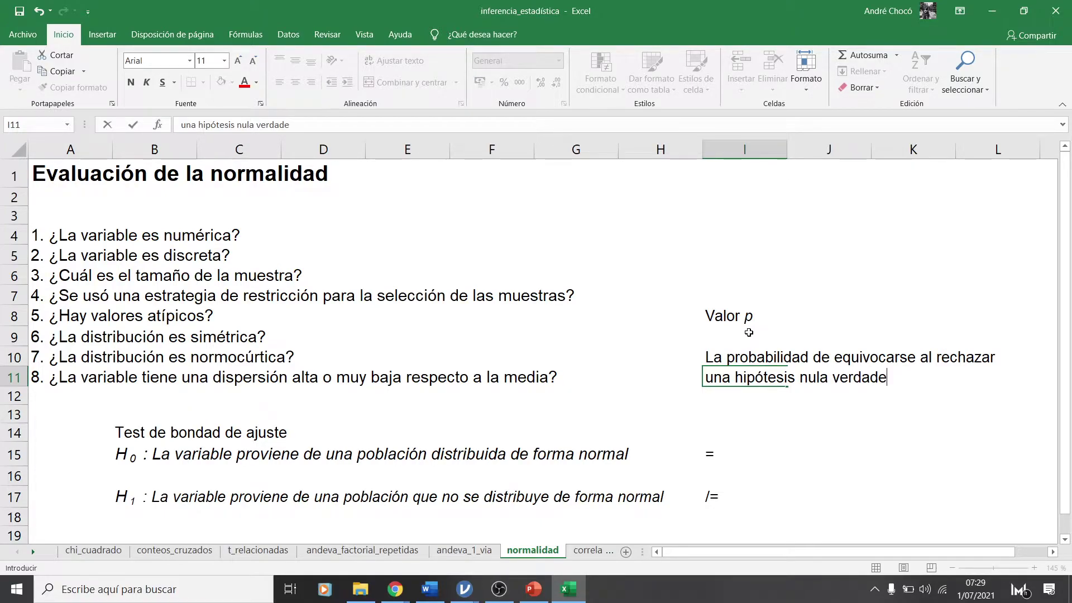
key("Return")
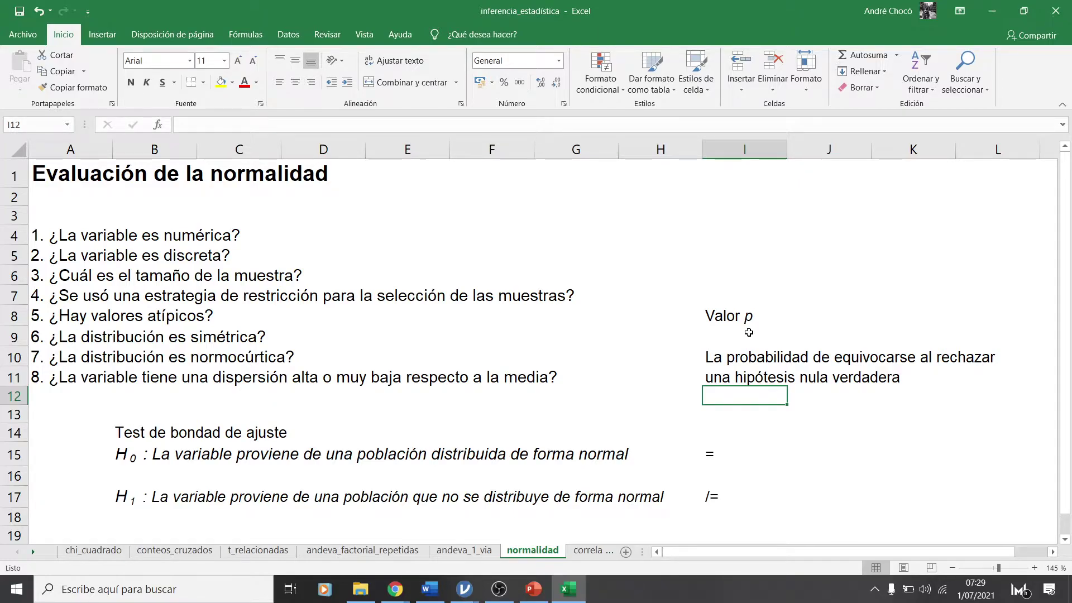
Enter the range 0, a, 1 across cells I13 to K13 and center the "a" in J13
key("Return")
type("0")
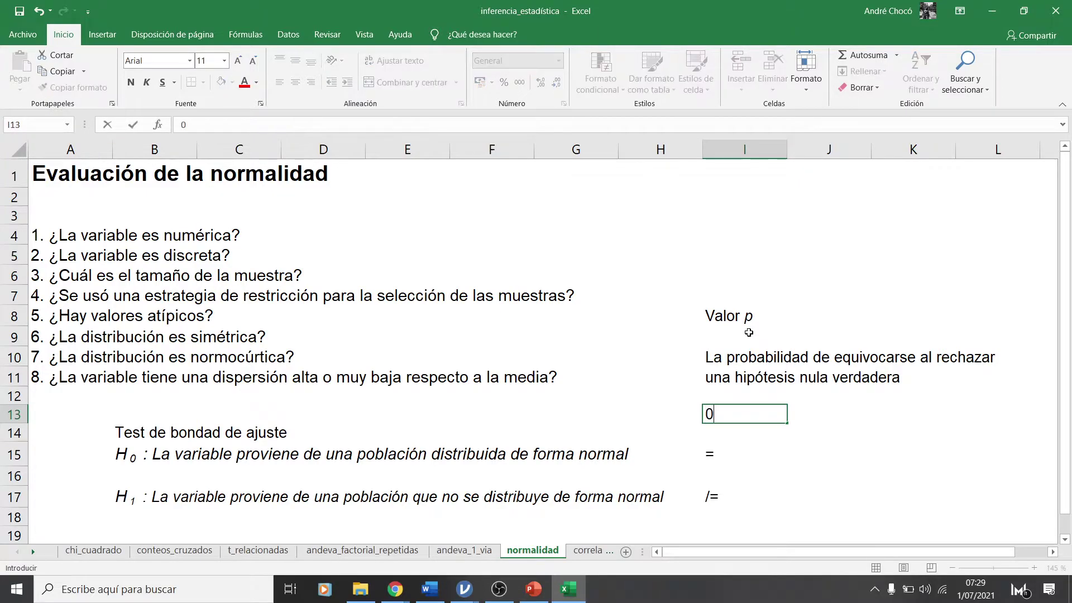
key("Tab")
type("a")
key("Tab")
type("1")
key("Left")
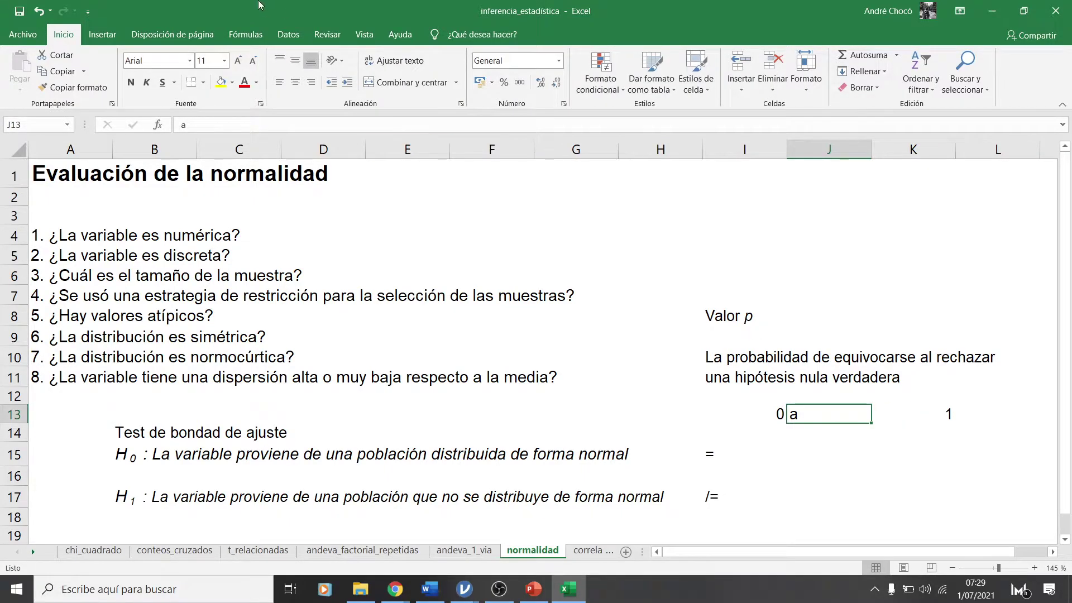
left_click(296, 85)
left_click(163, 461)
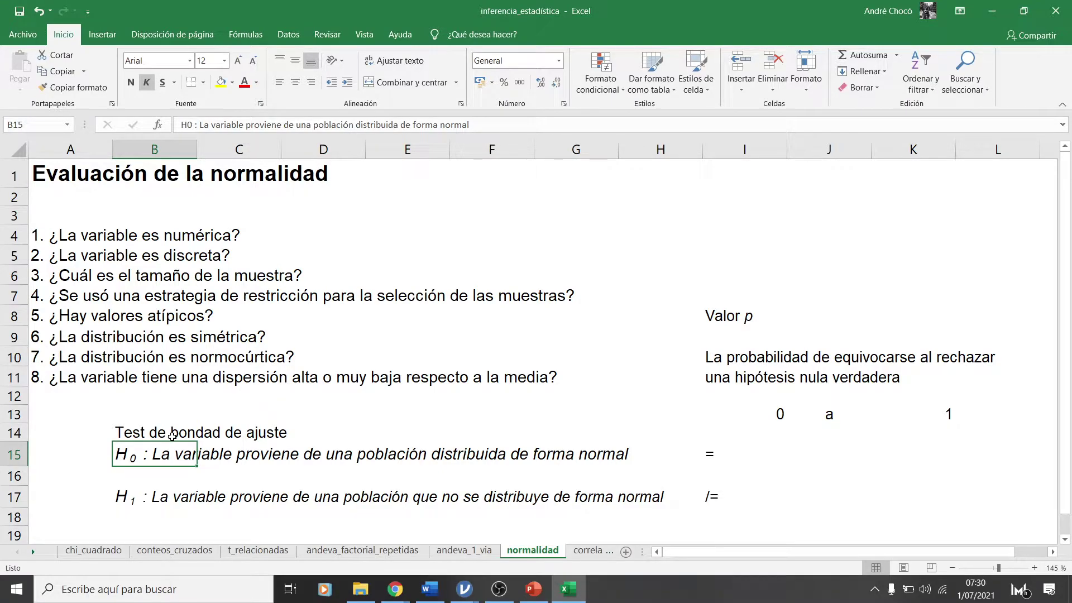
Enter 95% in cell I3 and the heading "NC" above it in I2
left_click(733, 212)
type("95%")
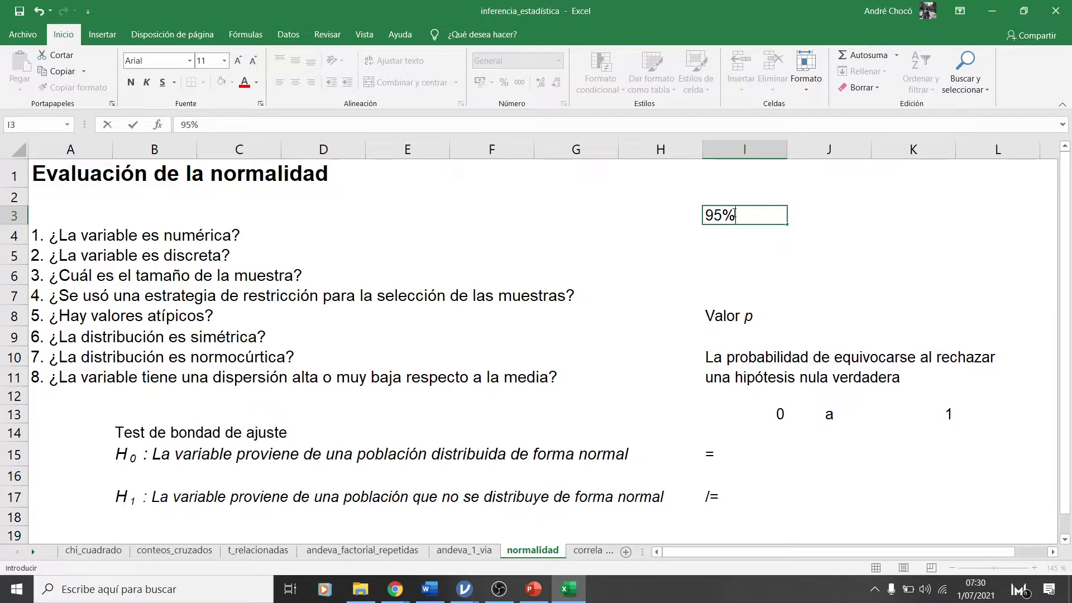
key("Return")
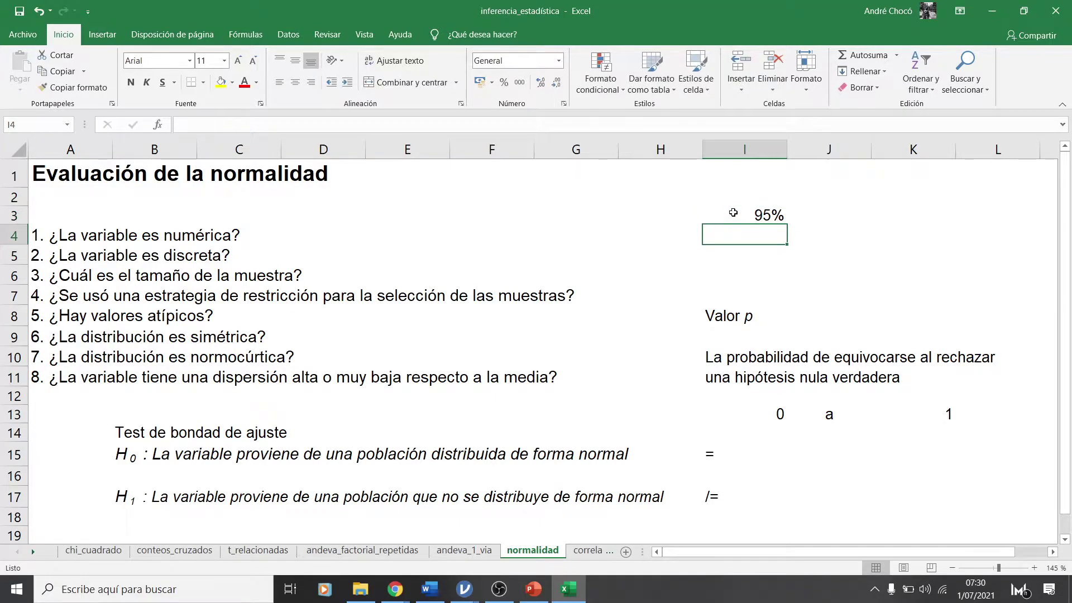
key("Up")
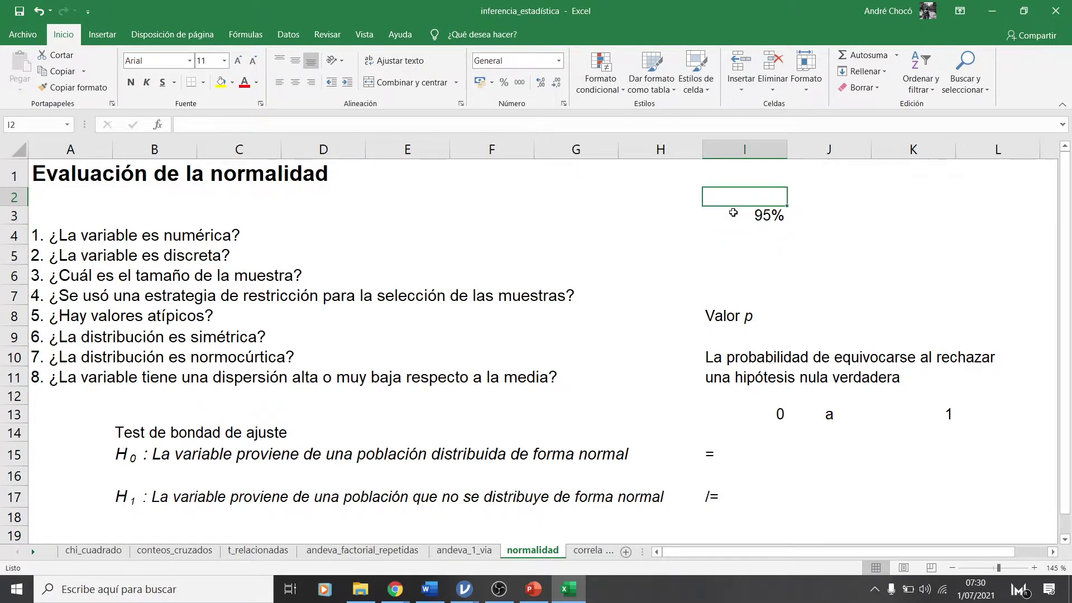
type("NC")
key("Return")
key("Return")
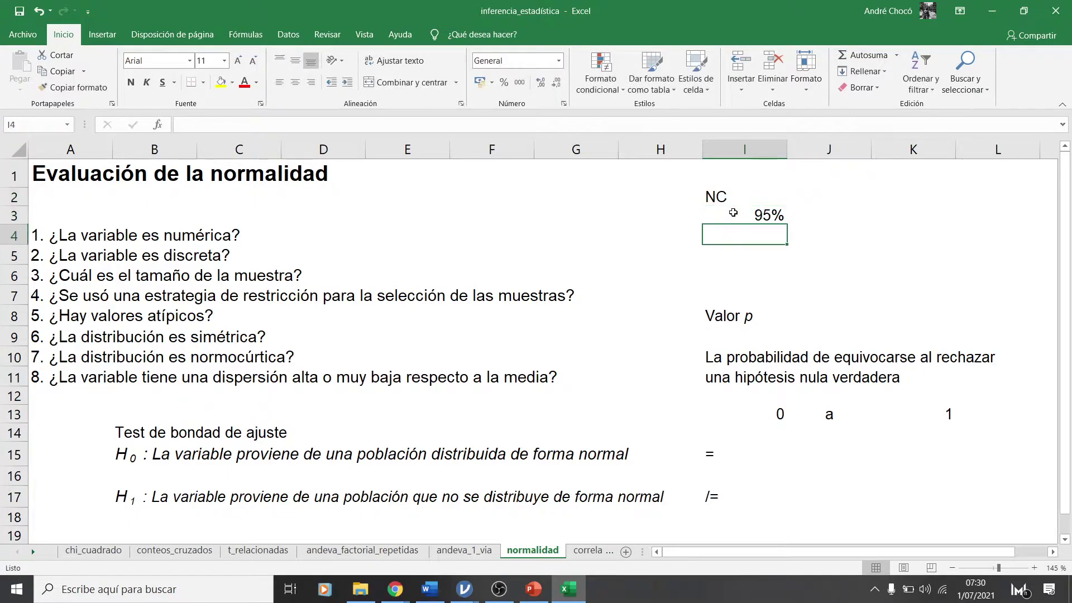
Enter the label "Error tipo I" in cell I4 and 5% below it in I5
type("Error tipo I")
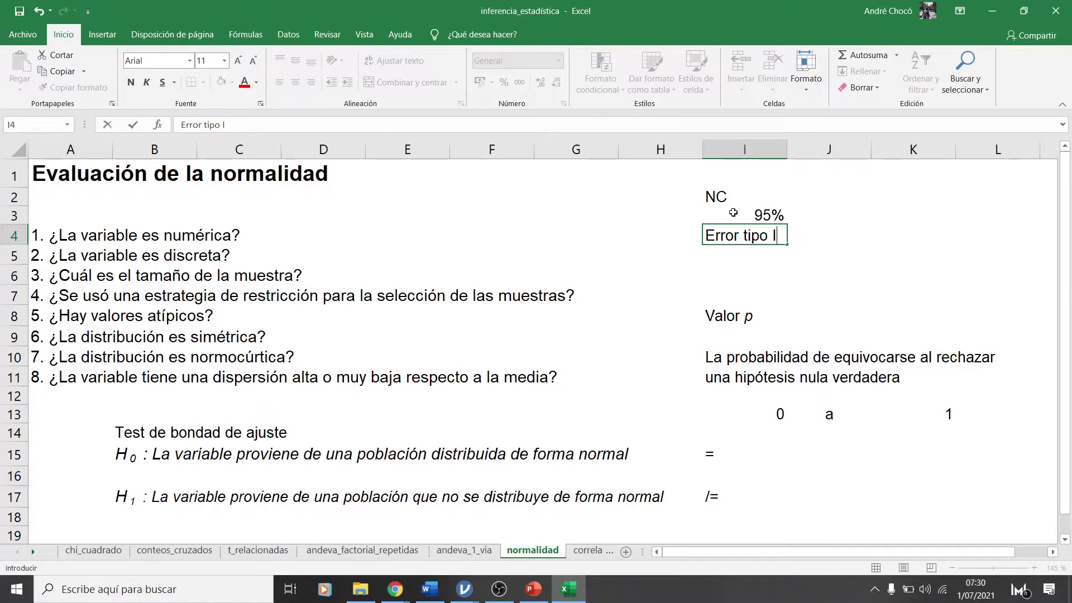
key("Return")
type("5%")
key("Return")
key("Up")
Enter the decimal equivalents beside the percentages: 0.05 in J5 and 0.95 in J3
key("Right")
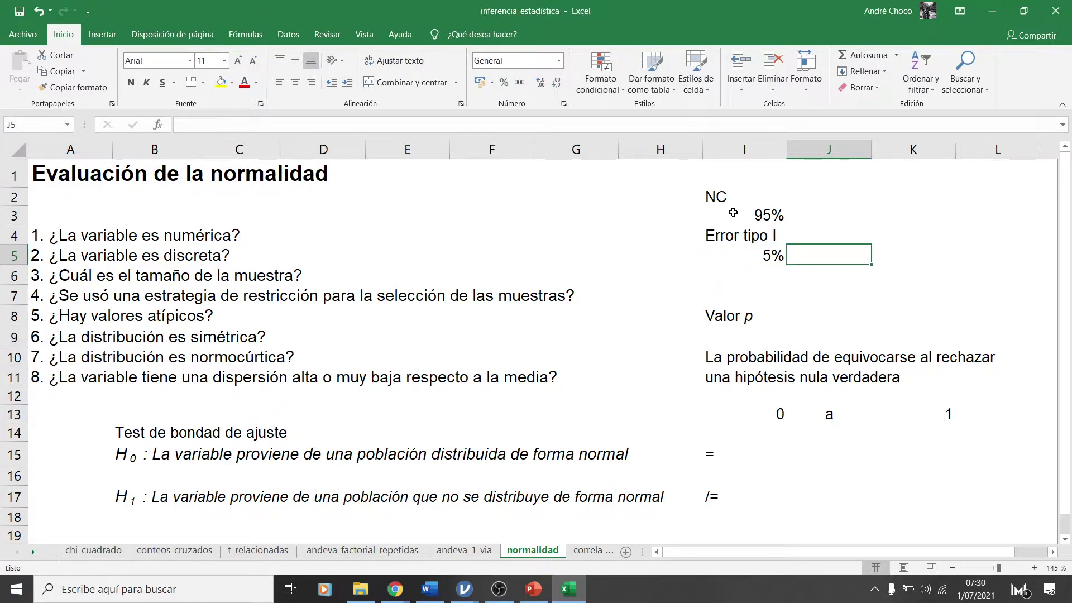
type("0.05")
key("Return")
key("Up")
key("Up")
key("Up")
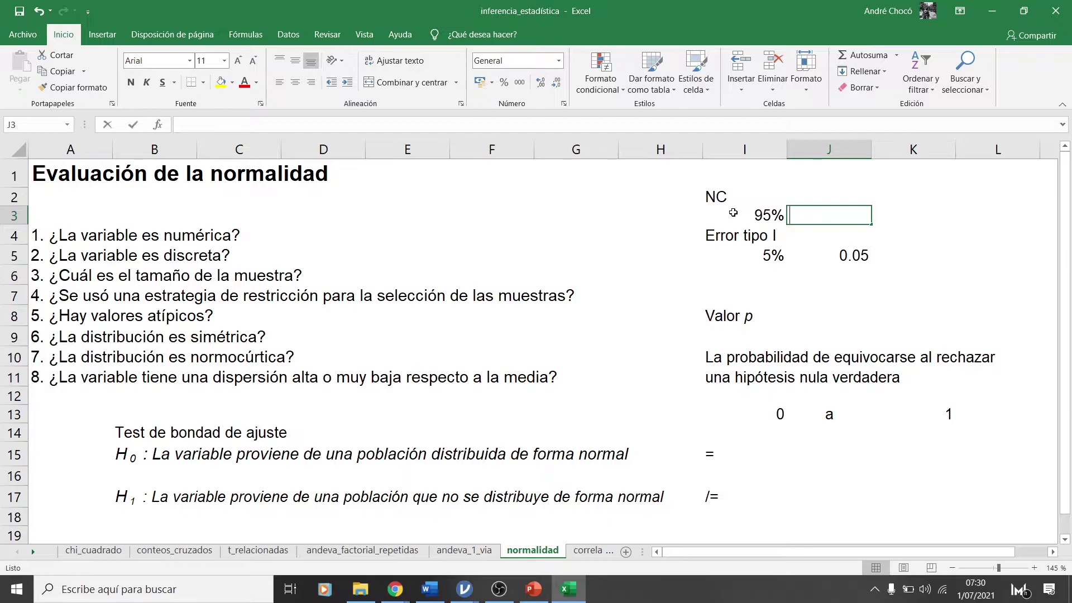
type(".95")
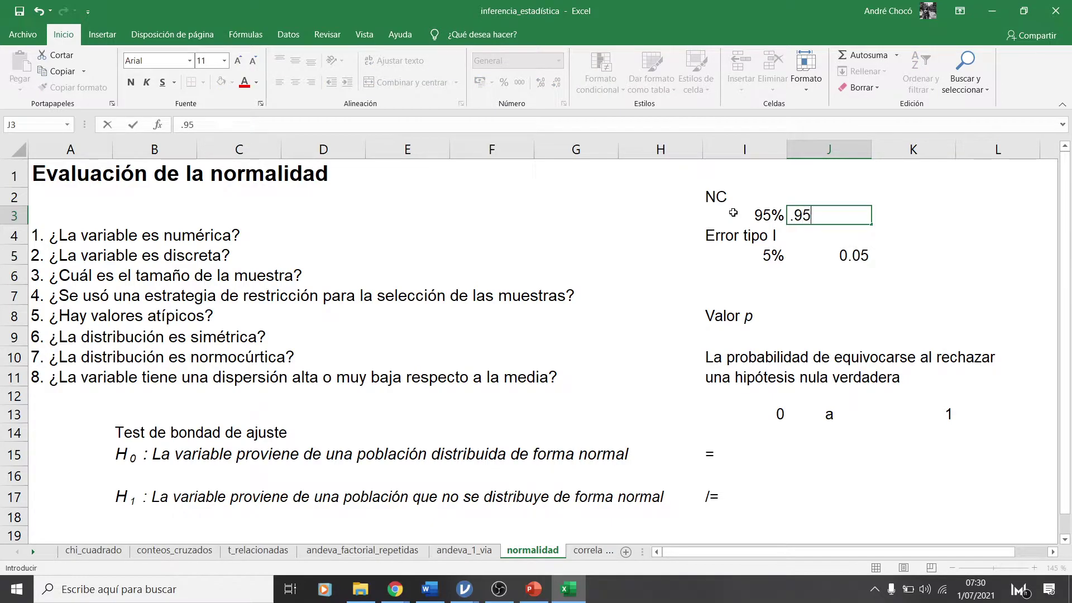
key("Return")
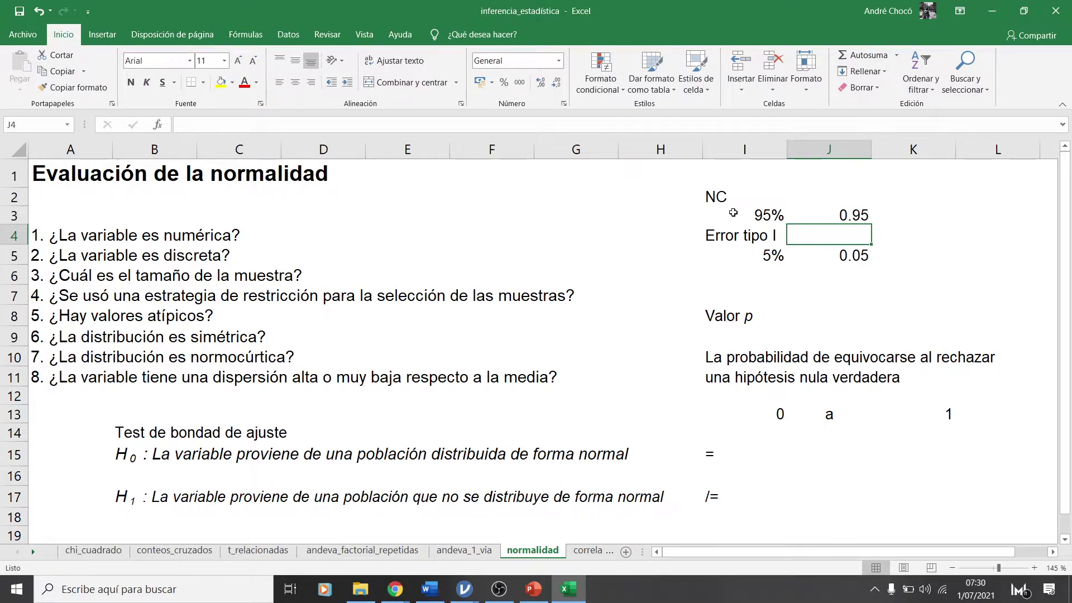
Add the second confidence level, entering 99% in cell K3 and 0.99 in L3
key("Down")
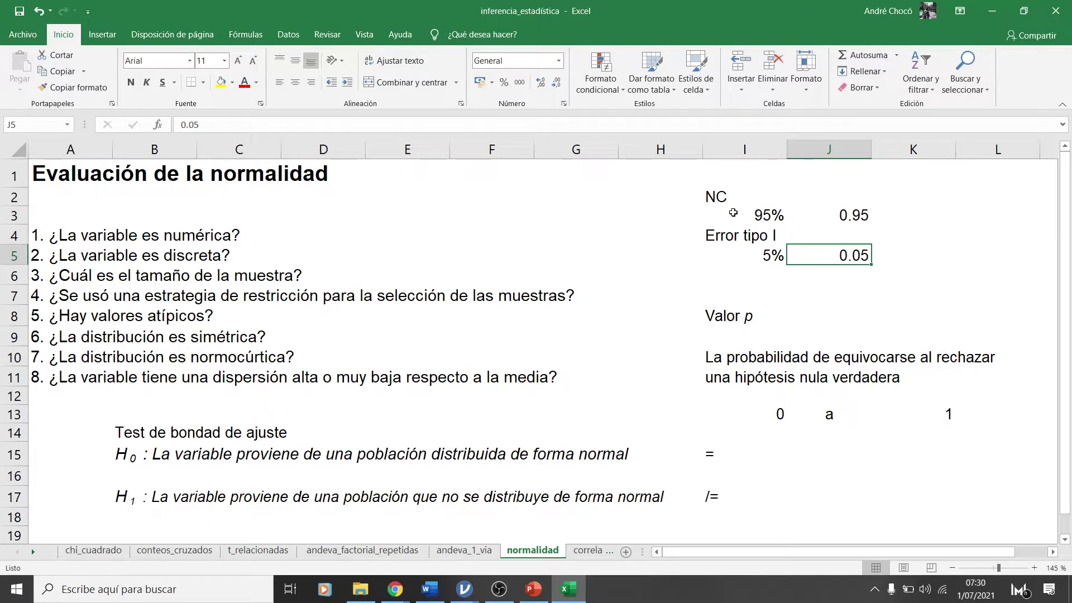
key("Up")
key("Up")
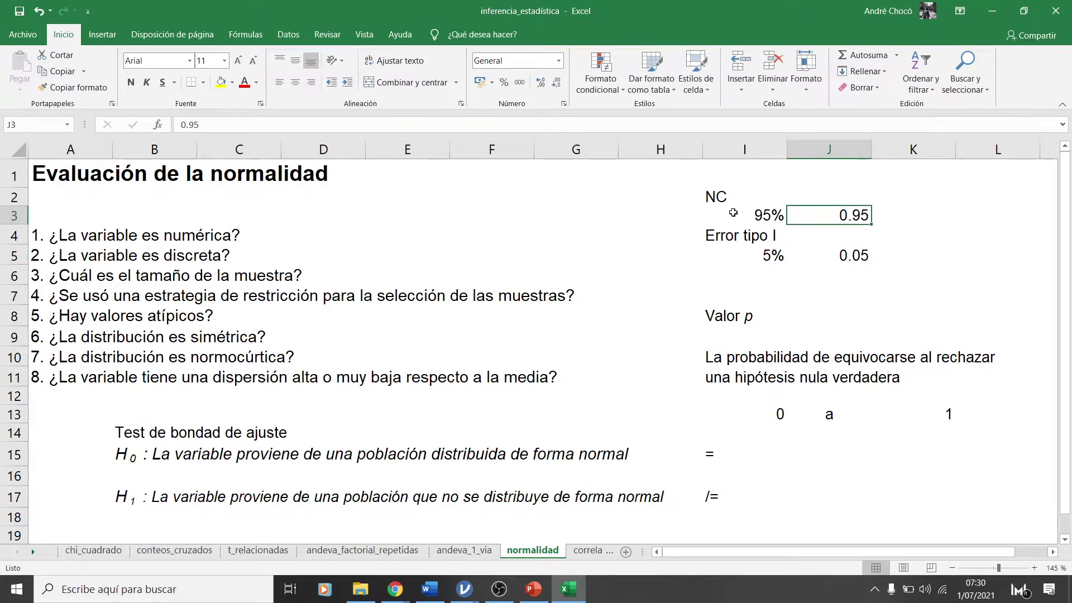
key("Right")
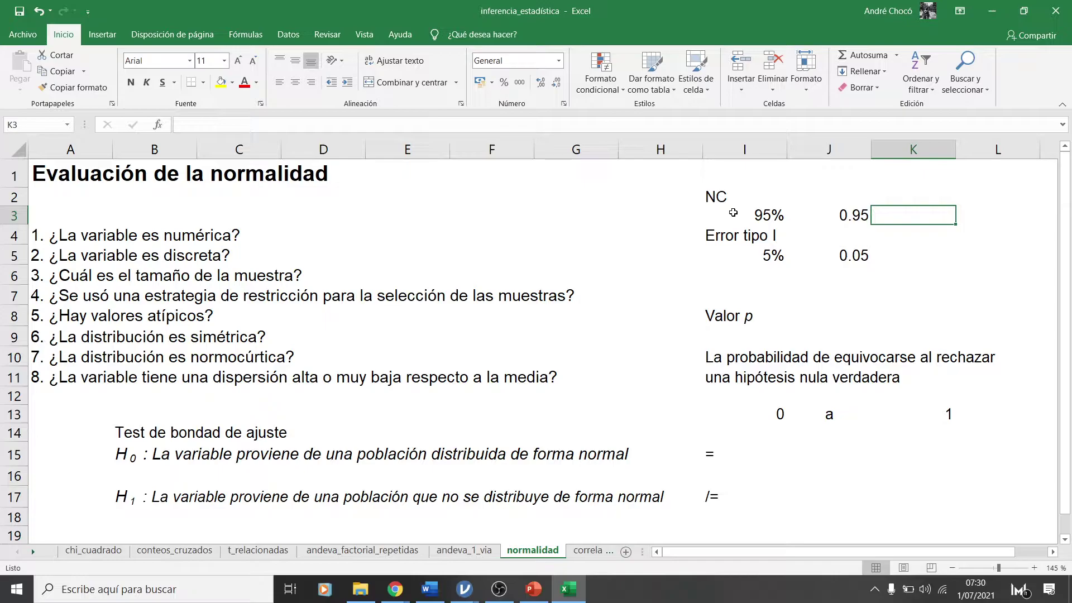
type("99%")
key("Return")
key("Up")
key("Right")
type("0.99")
key("Return")
Enter 0.01 in cell L5 as the type I error for the 99% confidence level
key("Left")
key("Down")
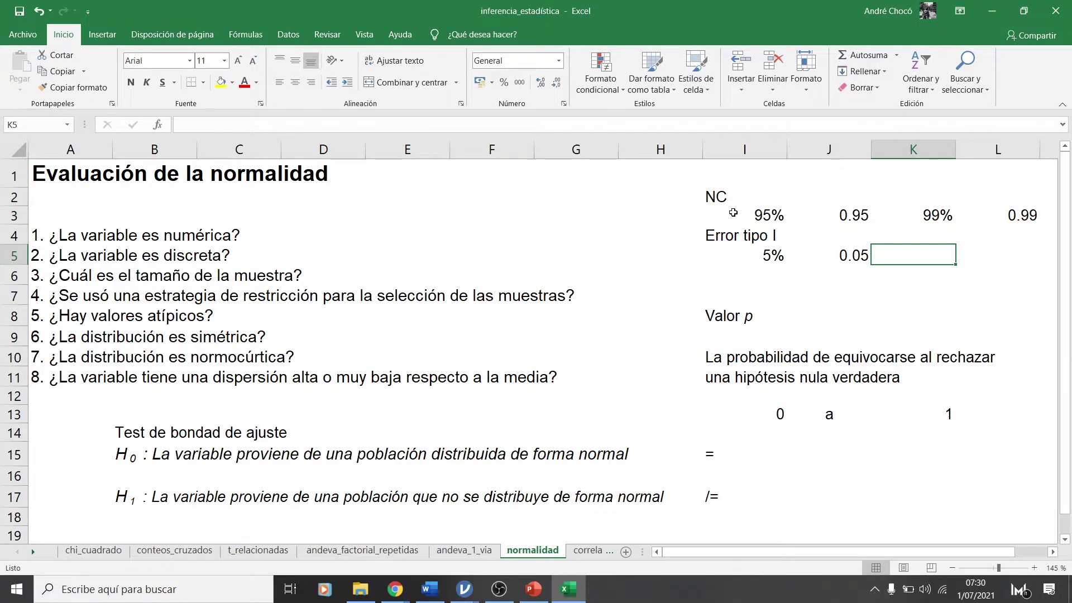
key("Right")
type("0.0")
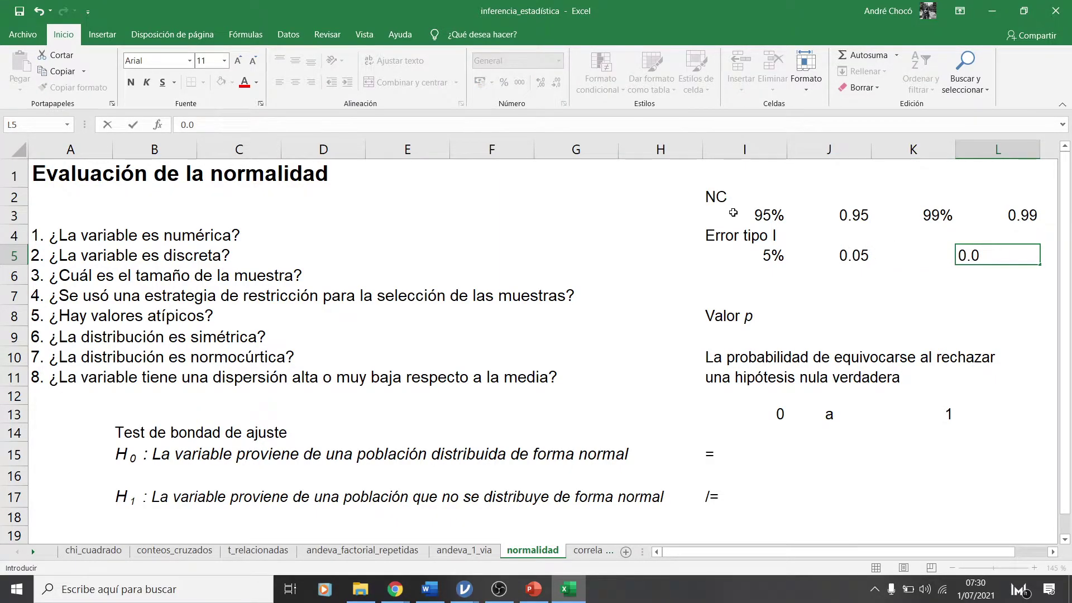
type("1")
key("Return")
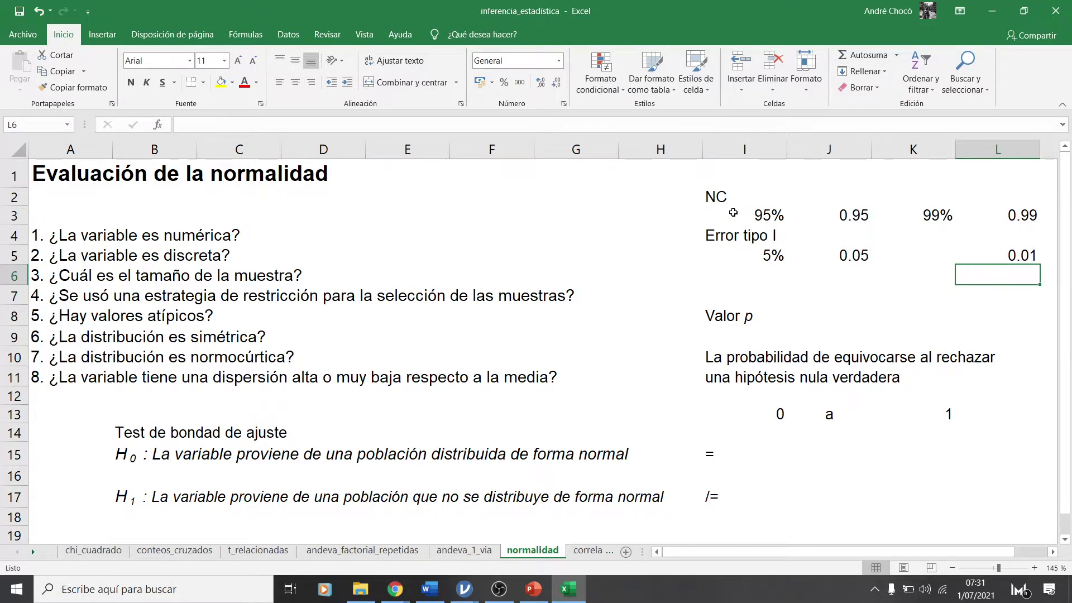
left_click(858, 256)
left_click(854, 216)
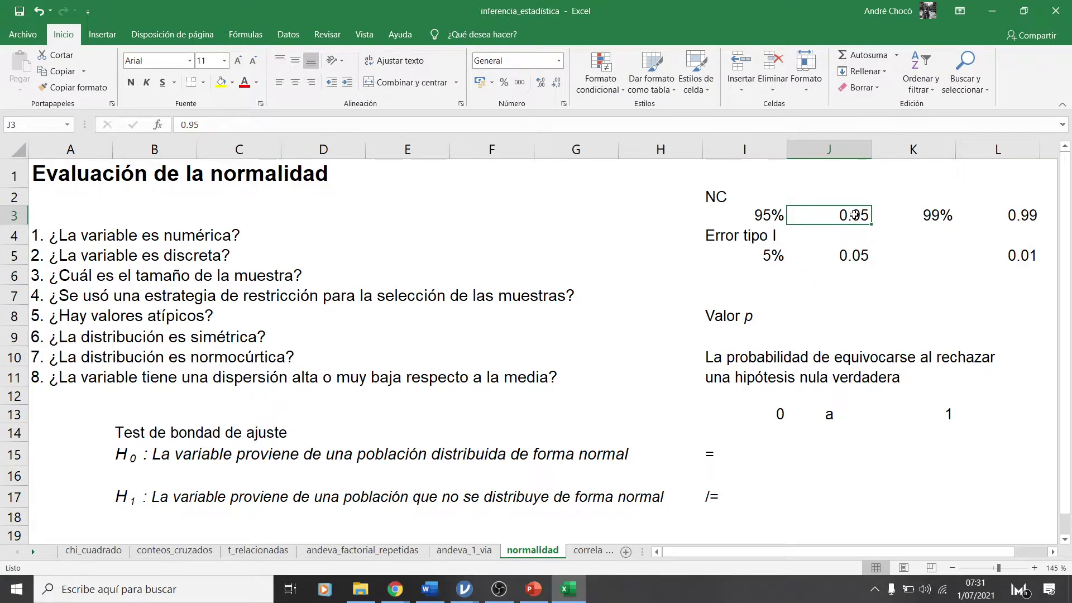
left_click(847, 255)
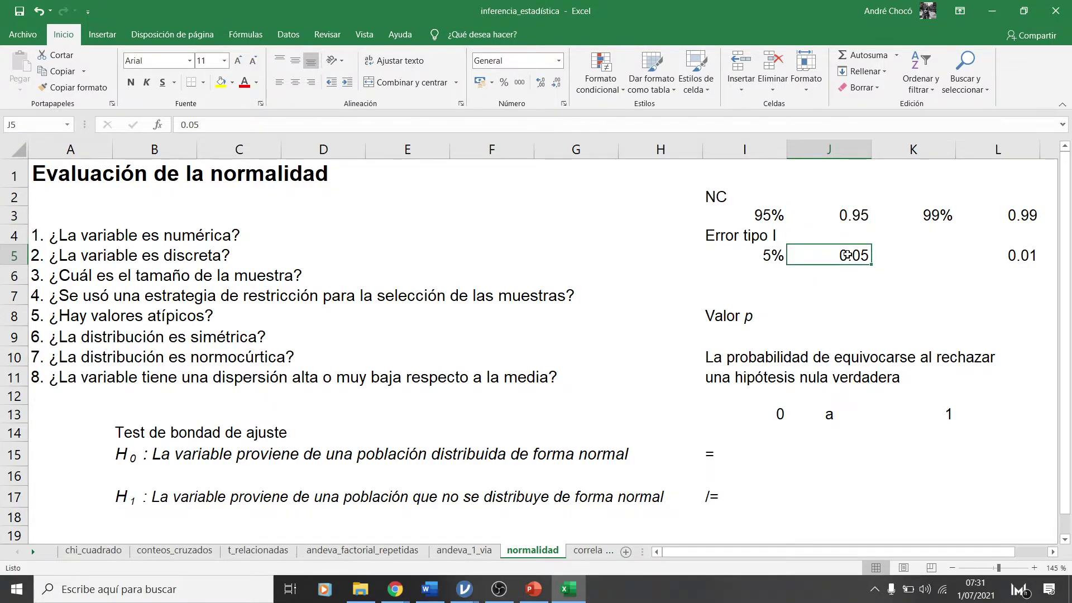
left_click(847, 274)
left_click(848, 257)
Switch to the Google Meet call in Chrome, admit the waiting participant, and return to the Excel workbook
mouse_move(403, 598)
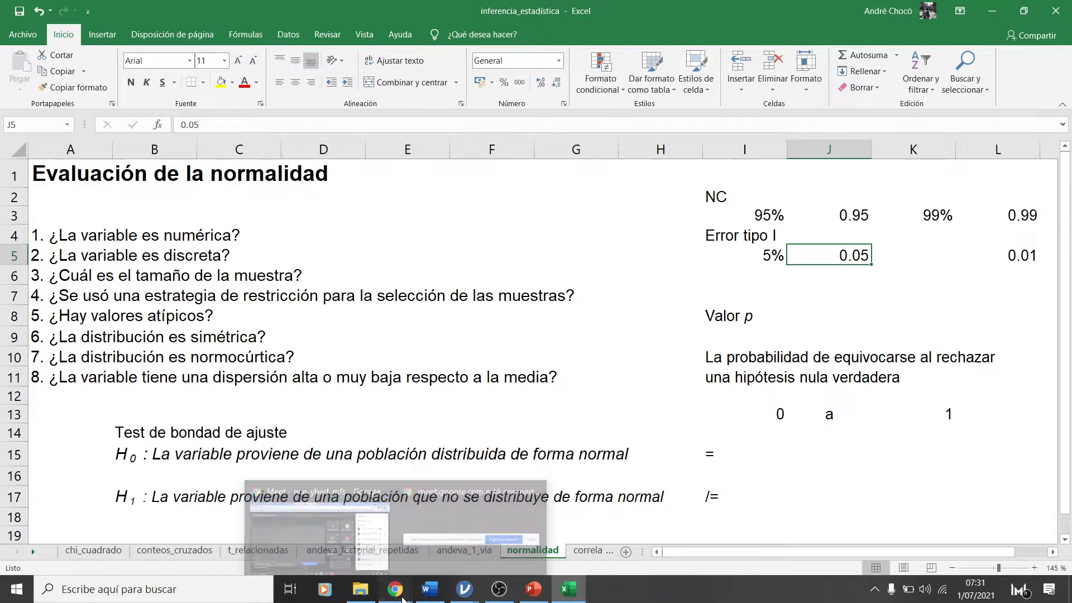
left_click(319, 528)
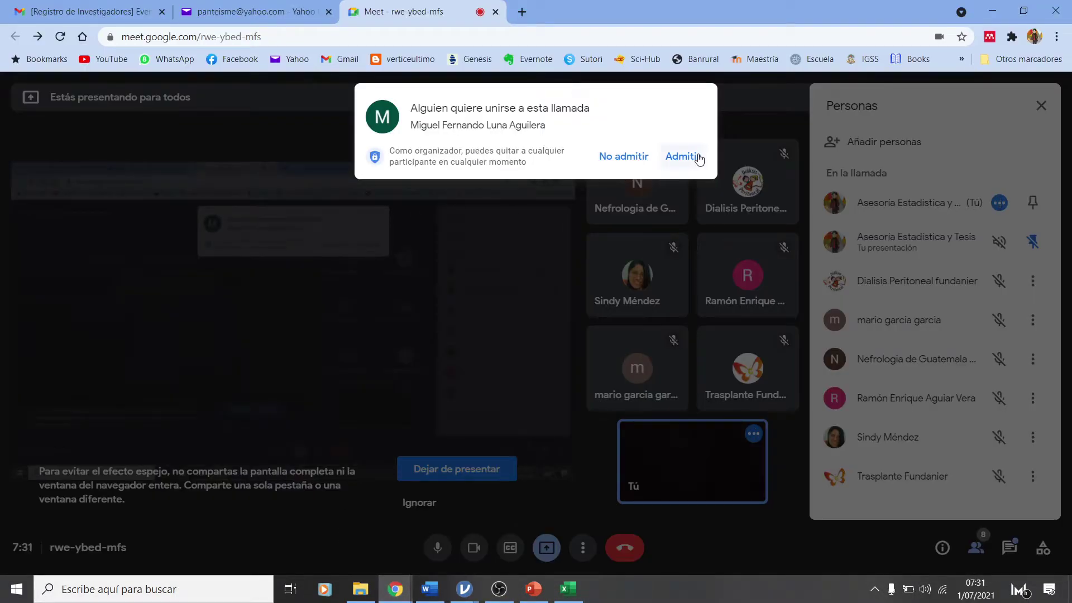
left_click(698, 158)
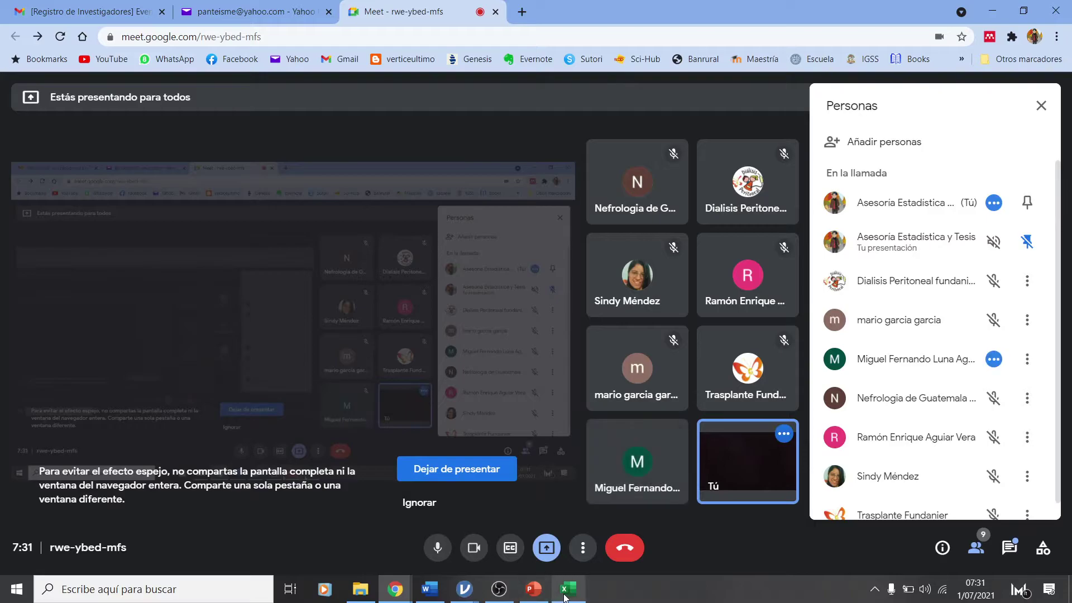
left_click(565, 591)
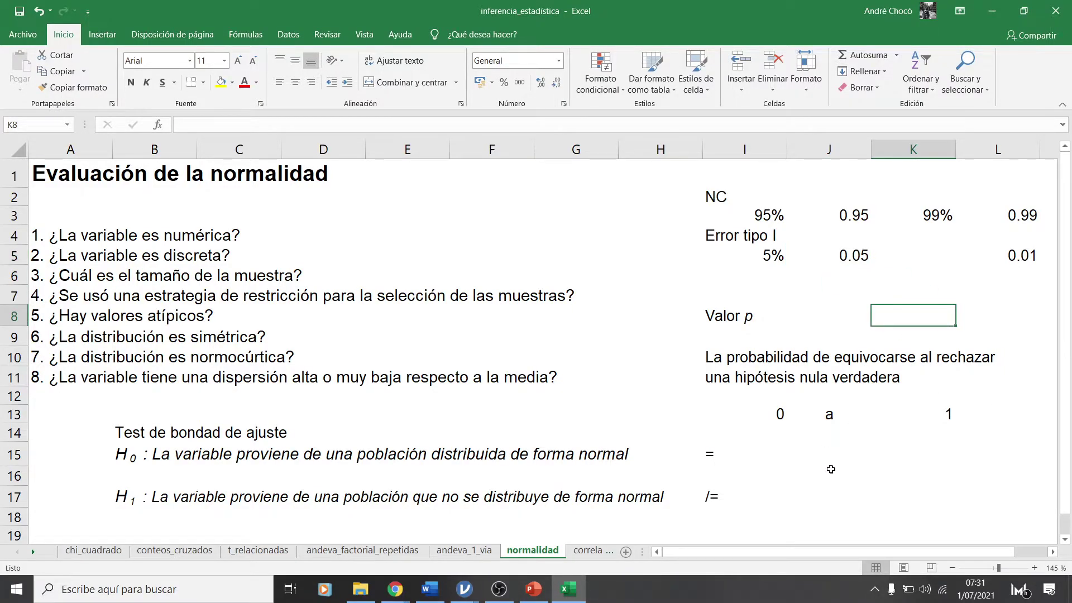
Enter "Valor p< 0.05" in cell J15 beside the null hypothesis, with the text from the p onward in italics
left_click(851, 451)
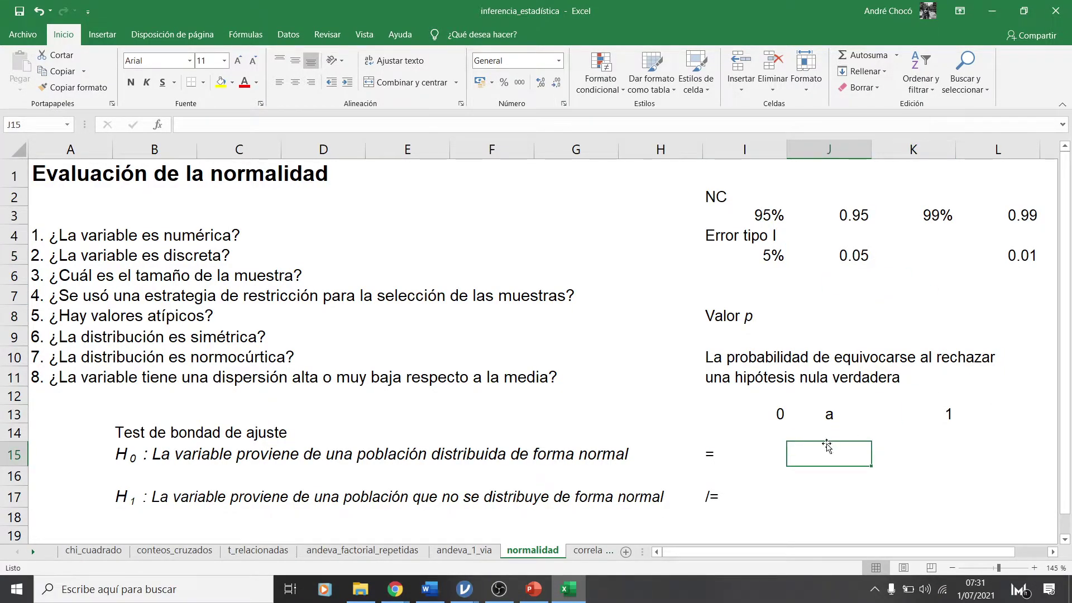
type("Valor ")
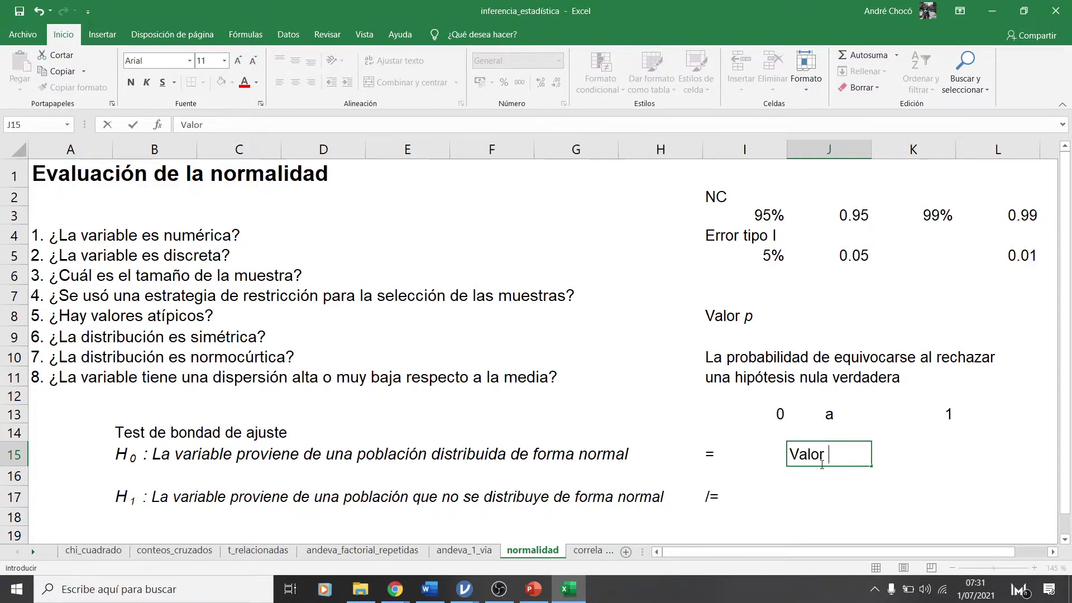
type("kp")
key("BackSpace")
key("BackSpace")
key("ctrl+k")
type("p<")
key("BackSpace")
type("< 0.05")
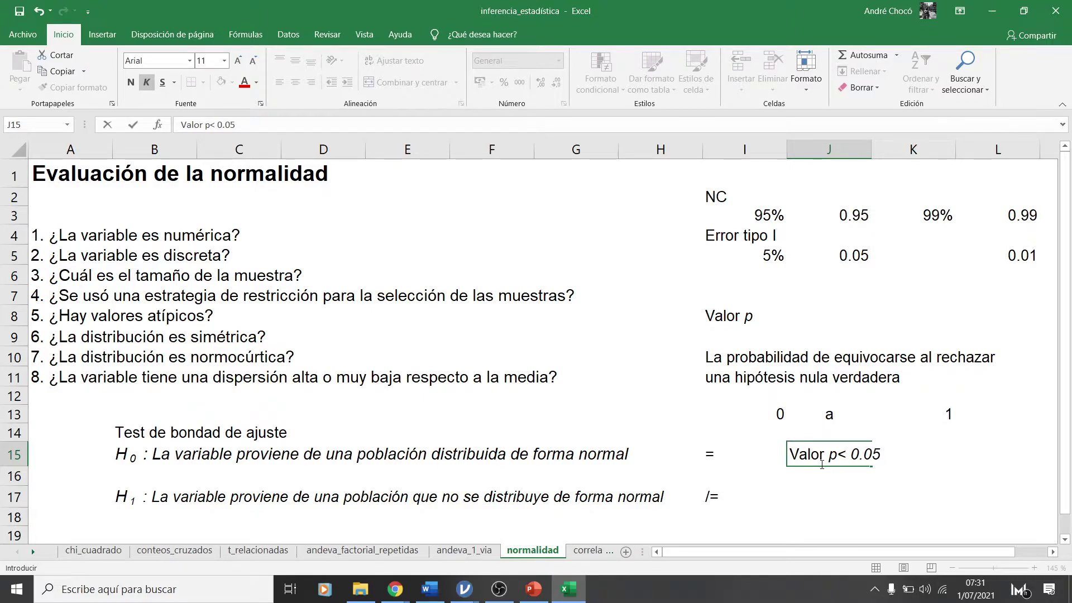
key("Return")
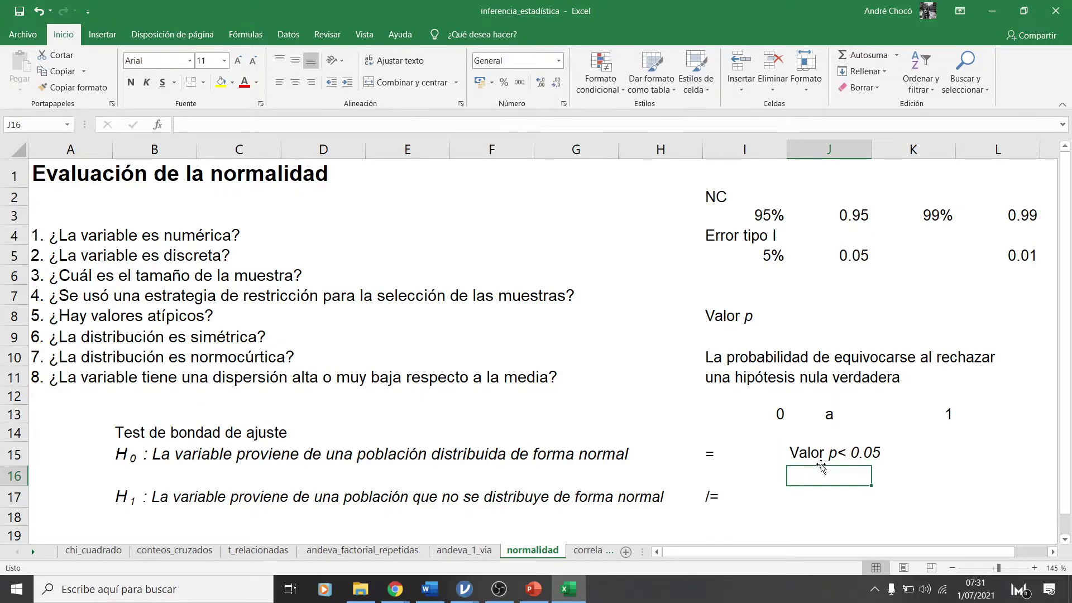
Enter "Se rechaza la hipótesis nula" in cell J16 below the p-value criterion
type("Se r")
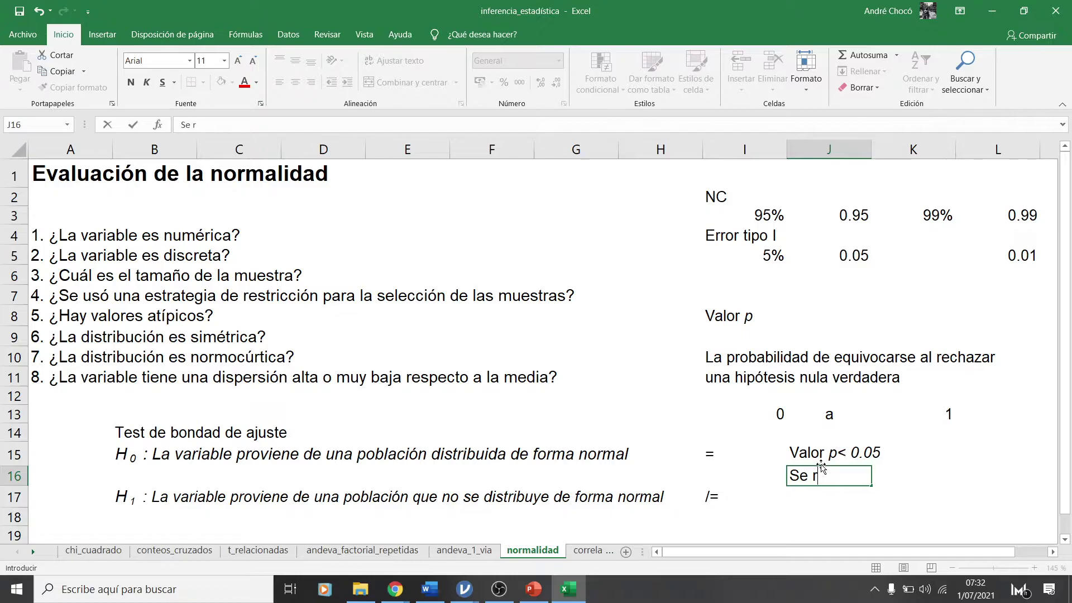
type("echaza la hipótess")
key("BackSpace")
type("is")
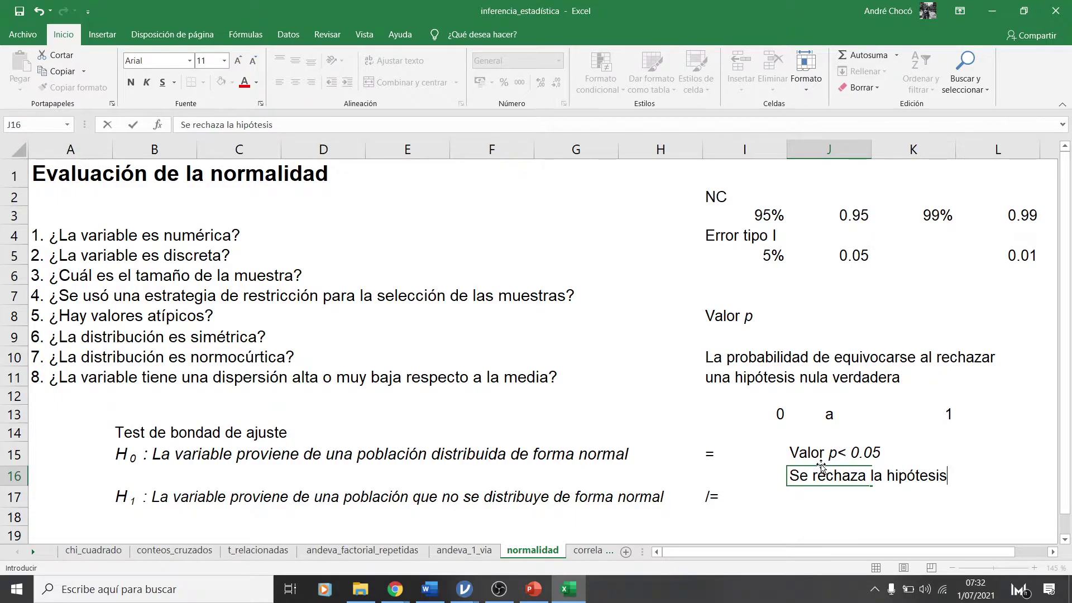
type(" nula")
key("Return")
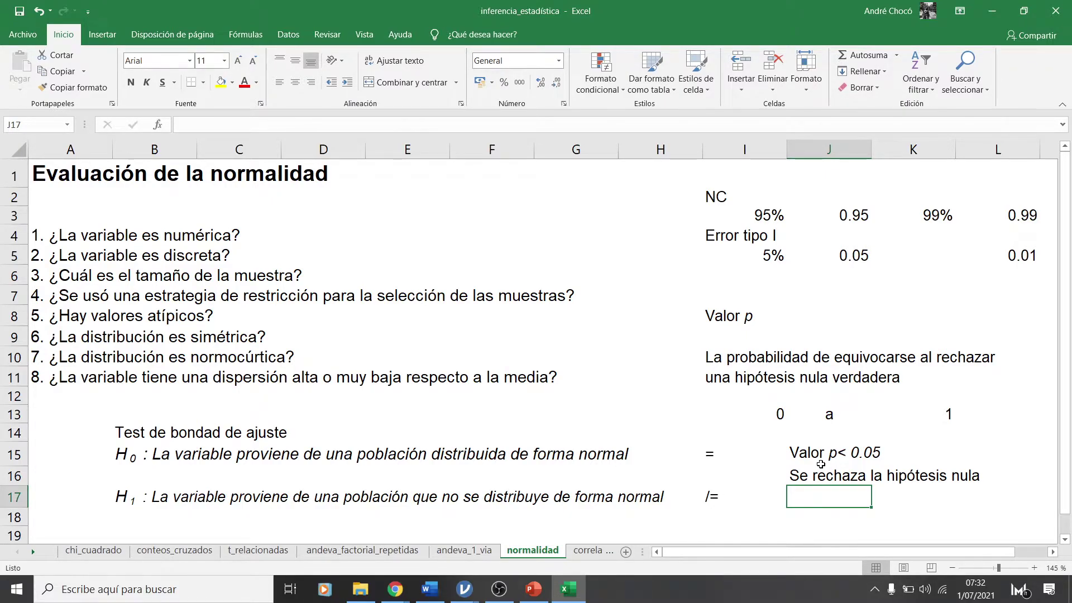
Switch to the insulinorresistencia window in jamovi and bring up the Descriptives table with the Shapiro-Wilk rows for edad, IMC and HOMAIR
left_click(463, 593)
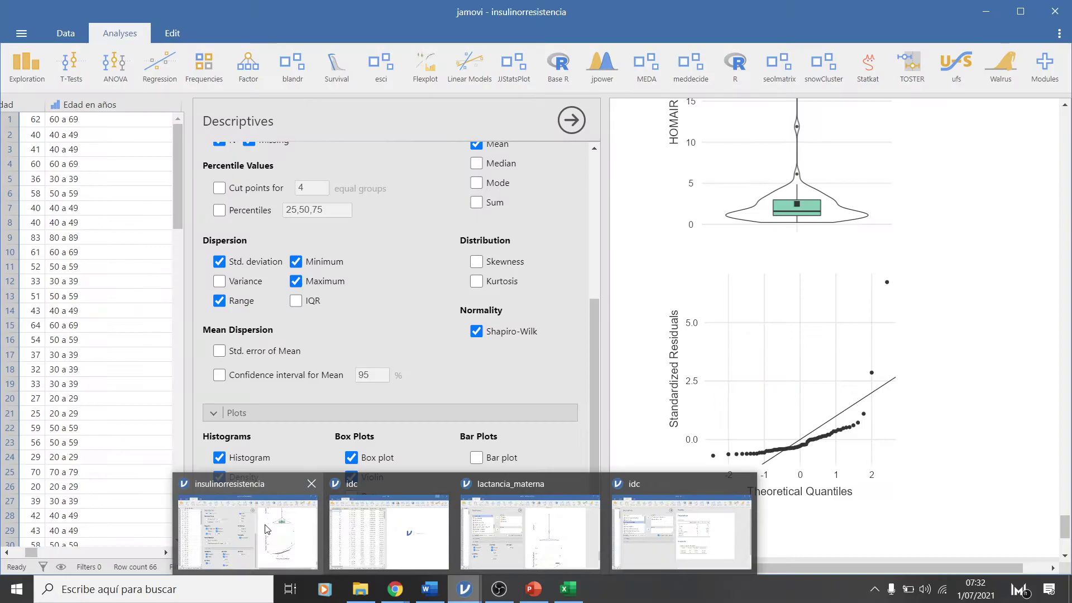
left_click(268, 531)
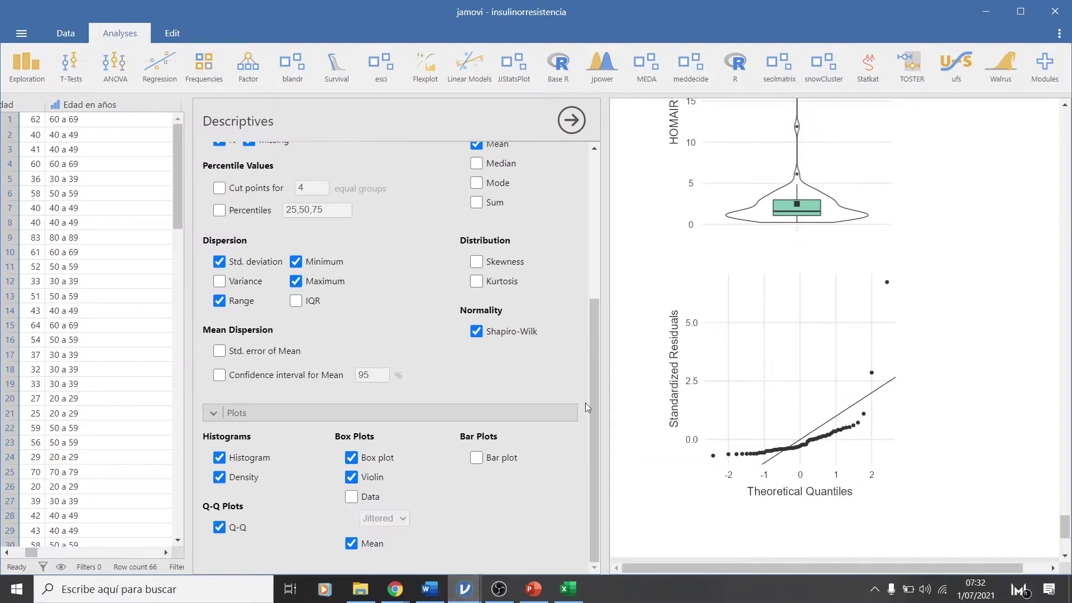
scroll(827, 366, "up", 15)
scroll(826, 366, "up", 15)
scroll(826, 367, "down", 12)
scroll(826, 366, "down", 5)
scroll(826, 367, "up", 15)
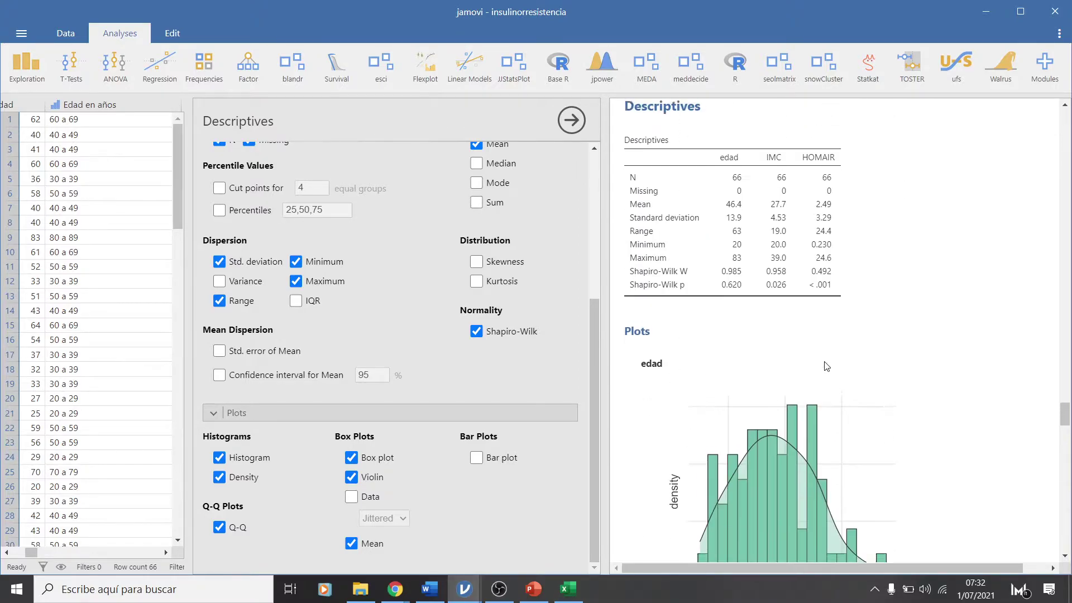
scroll(826, 366, "up", 5)
scroll(827, 367, "down", 3)
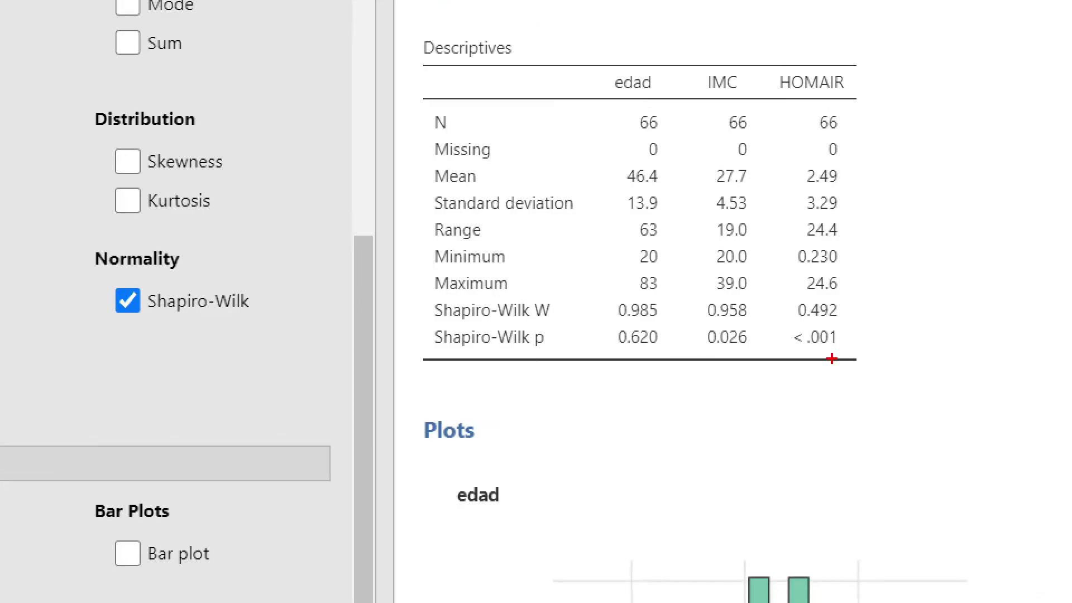
Annotate the zoomed table in red: underline the three Shapiro-Wilk p values and write Ho and Ha below, each with a bell curve
left_click_drag(596, 354, 897, 348)
mouse_move(504, 370)
left_mouse_down()
mouse_move(507, 411)
mouse_move(522, 391)
mouse_move(521, 410)
mouse_move(555, 409)
mouse_move(552, 398)
left_mouse_up()
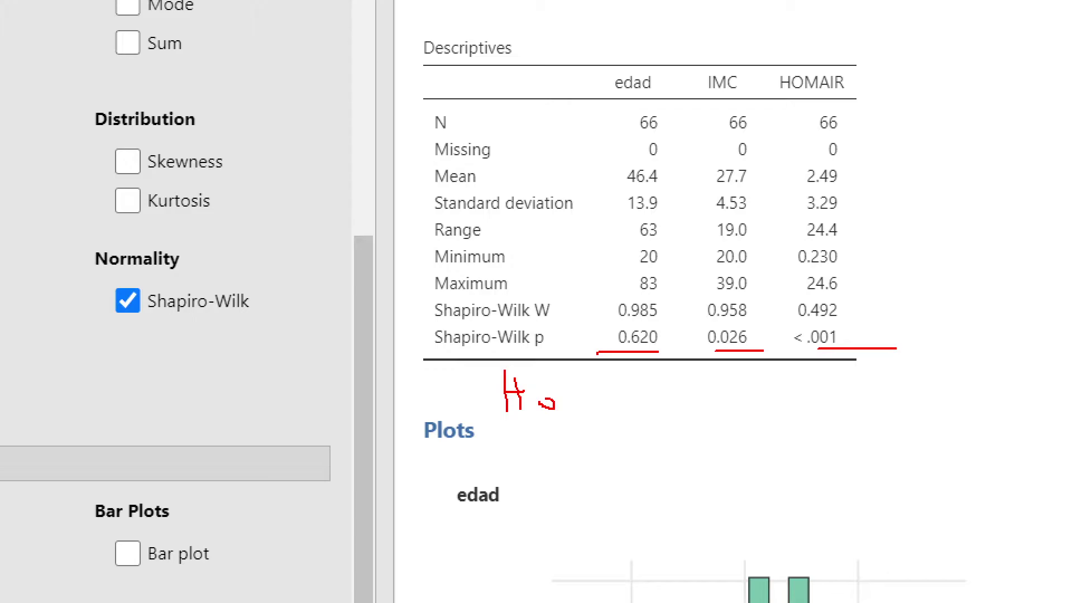
mouse_move(667, 416)
left_mouse_down()
mouse_move(680, 372)
mouse_move(714, 375)
mouse_move(766, 412)
left_mouse_up()
left_click_drag(651, 411, 681, 369)
mouse_move(523, 445)
left_mouse_down()
mouse_move(537, 475)
mouse_move(563, 465)
mouse_move(570, 477)
left_mouse_up()
mouse_move(672, 476)
left_mouse_down()
mouse_move(696, 447)
mouse_move(742, 438)
mouse_move(784, 469)
left_mouse_up()
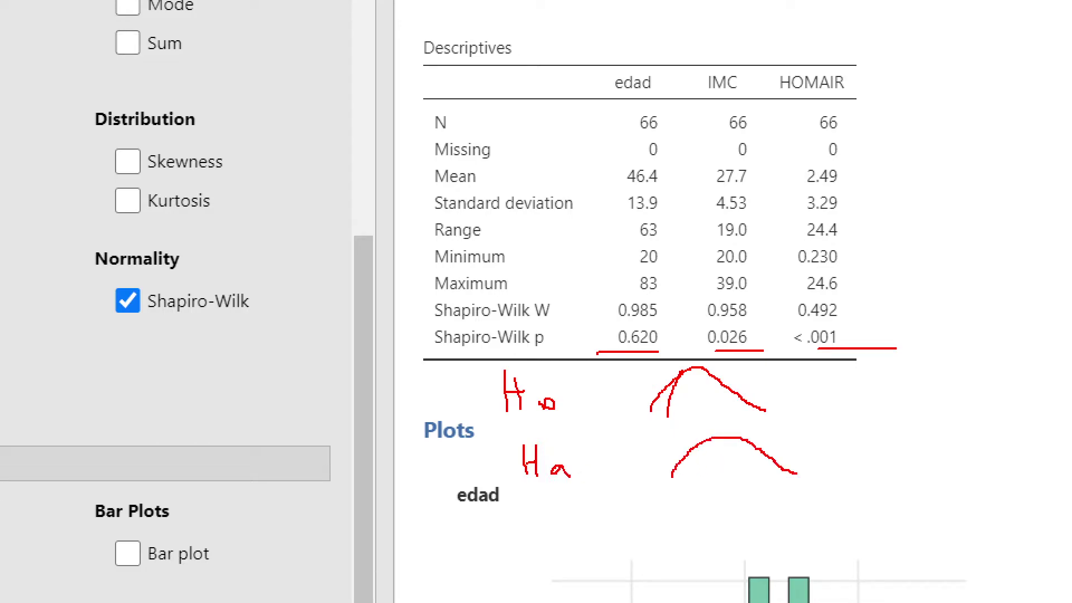
Add = and ≠ signs to the hypotheses, an arrow above edad, and ticks or crosses marking each variable's decision on Ho and Ha
mouse_move(607, 472)
left_mouse_down()
mouse_move(640, 473)
mouse_move(629, 465)
mouse_move(618, 486)
left_mouse_up()
left_click_drag(604, 400, 631, 400)
mouse_move(802, 394)
left_mouse_down()
mouse_move(804, 414)
mouse_move(848, 400)
left_mouse_up()
left_click_drag(644, 27, 648, 62)
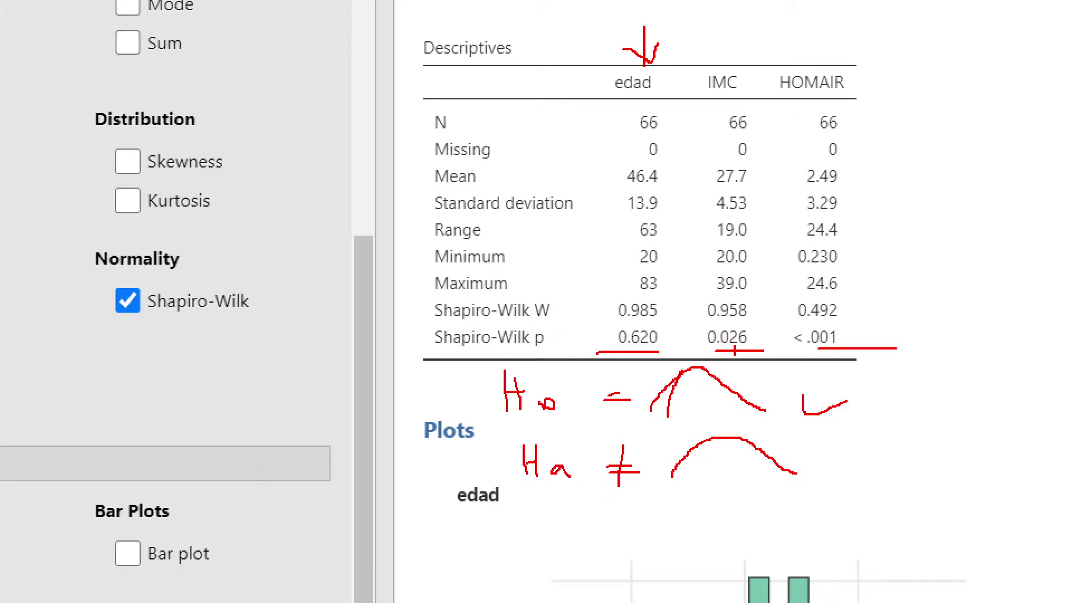
mouse_move(897, 380)
left_mouse_down()
mouse_move(870, 402)
mouse_move(898, 391)
mouse_move(906, 401)
left_mouse_up()
mouse_move(982, 378)
left_mouse_down()
mouse_move(943, 397)
mouse_move(993, 401)
left_mouse_up()
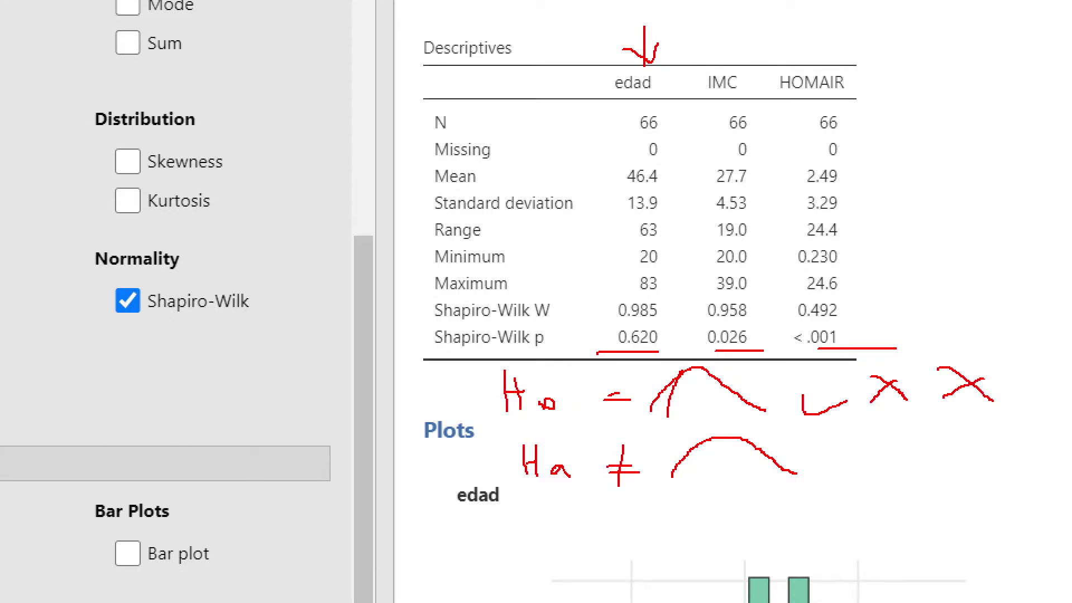
left_click_drag(974, 465, 1001, 450)
mouse_move(922, 462)
left_mouse_down()
mouse_move(924, 480)
mouse_move(957, 454)
left_mouse_up()
mouse_move(856, 455)
left_mouse_down()
mouse_move(849, 471)
mouse_move(869, 473)
left_mouse_up()
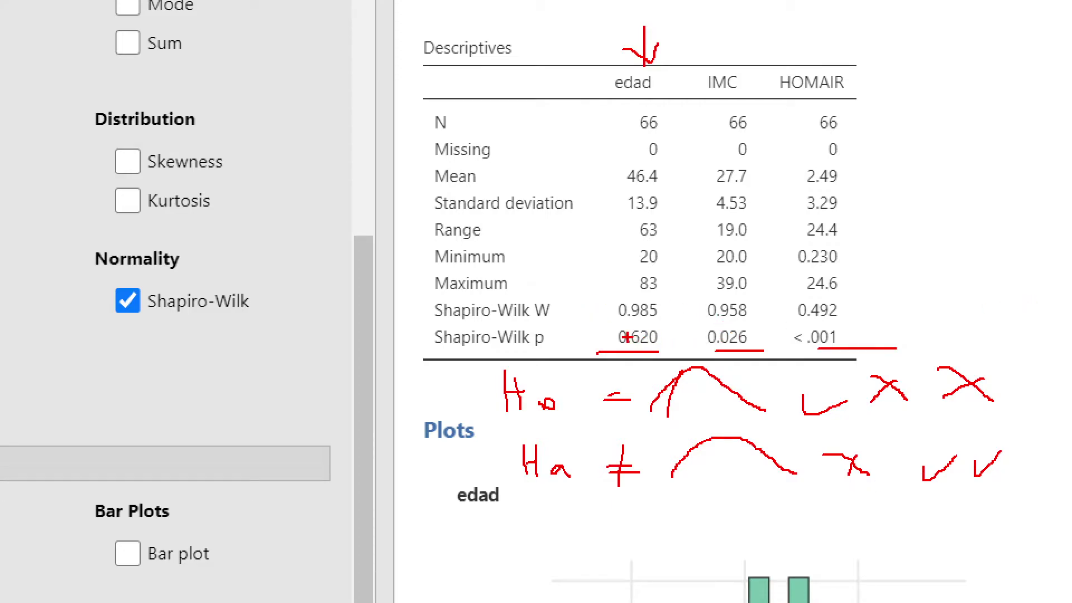
Draw ticks by the HOMAIR and edad p values, circle the IMC p value, and leave the annotation mode
left_click_drag(841, 316, 1000, 280)
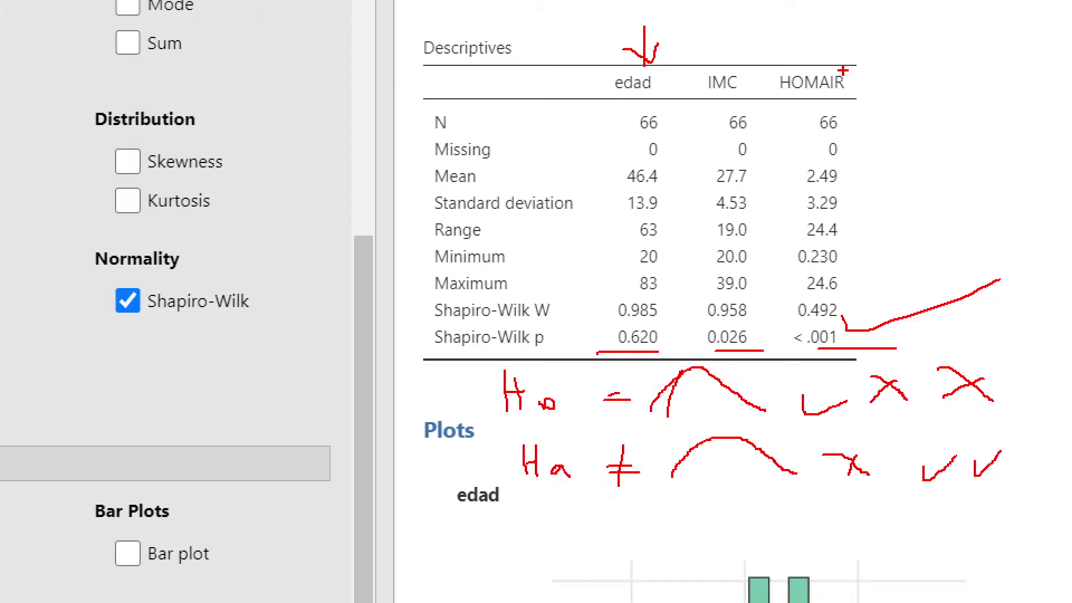
left_click_drag(594, 316, 680, 251)
mouse_move(758, 317)
left_mouse_down()
mouse_move(693, 308)
mouse_move(699, 356)
mouse_move(766, 365)
mouse_move(766, 316)
left_mouse_up()
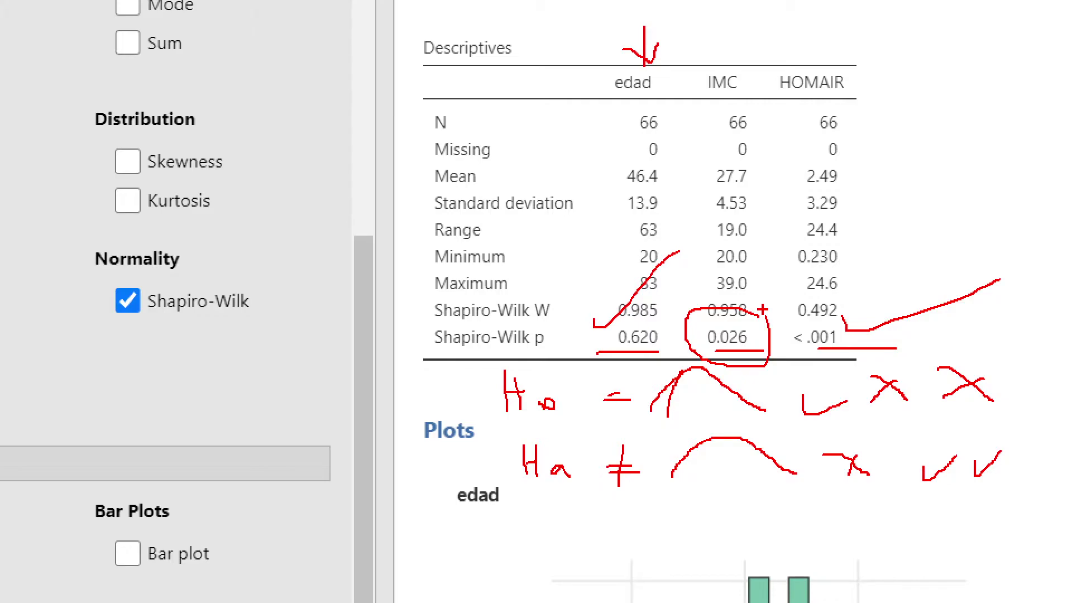
key("Escape")
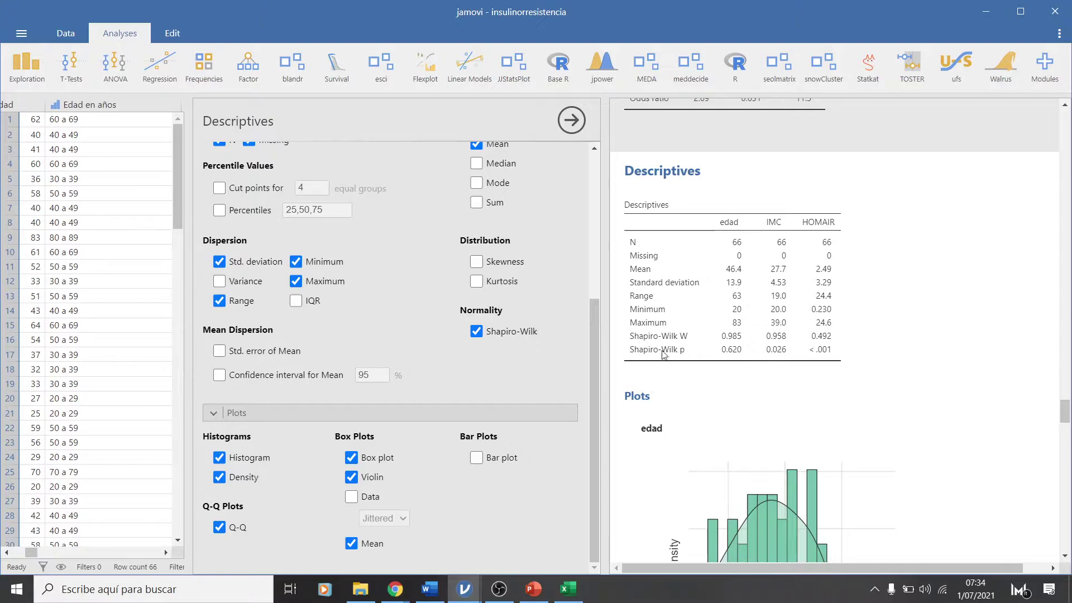
Switch to the Excel workbook and select the sample size question in cell A6
left_click(566, 594)
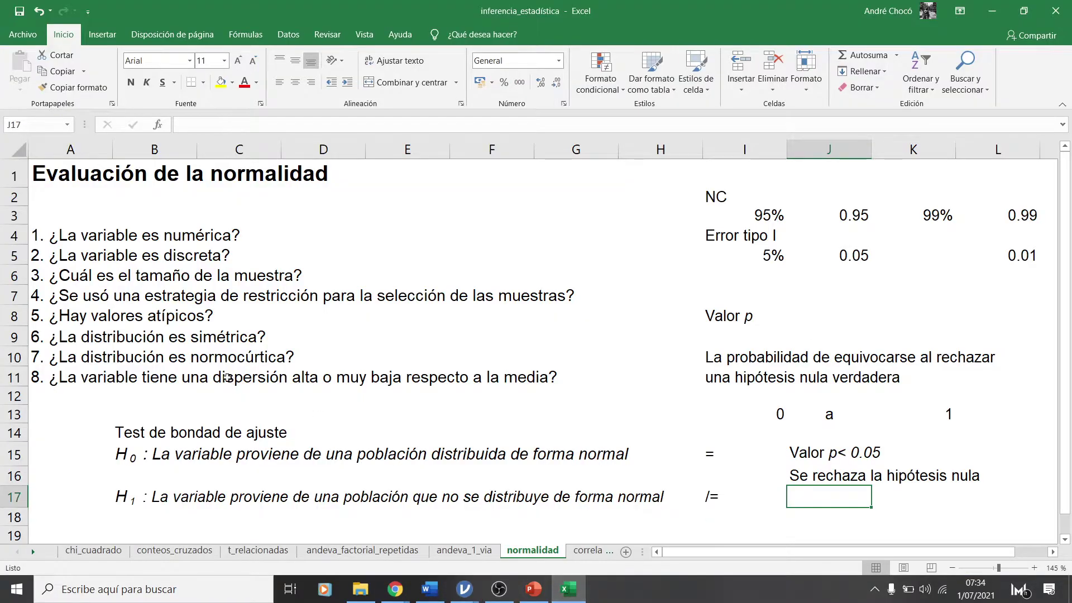
left_click(145, 288)
left_click(69, 276)
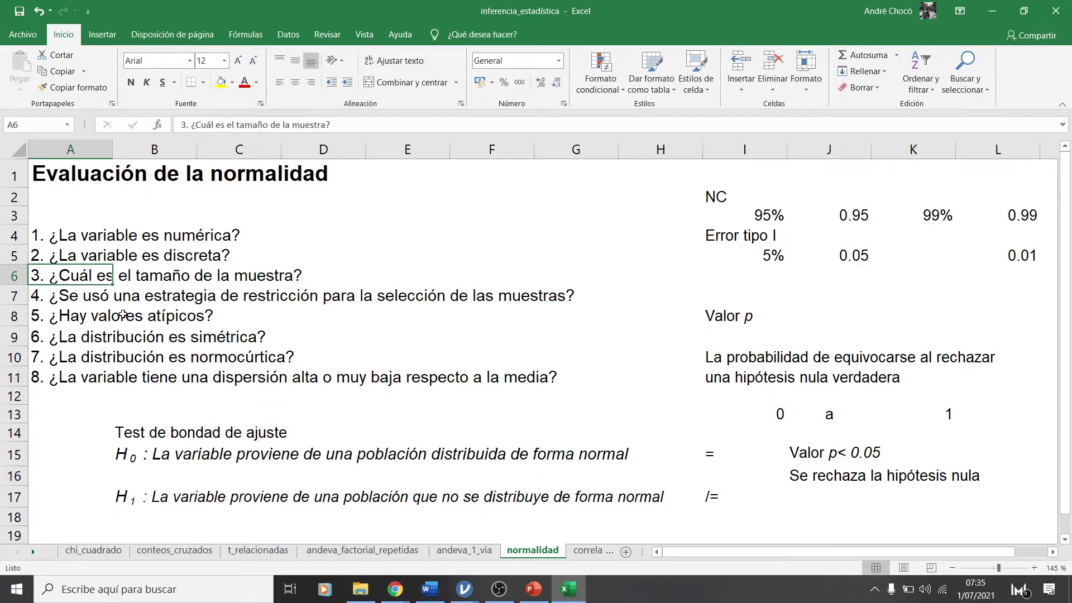
Close the first idc window of jamovi and switch to the insulinorresistencia window
left_click(460, 591)
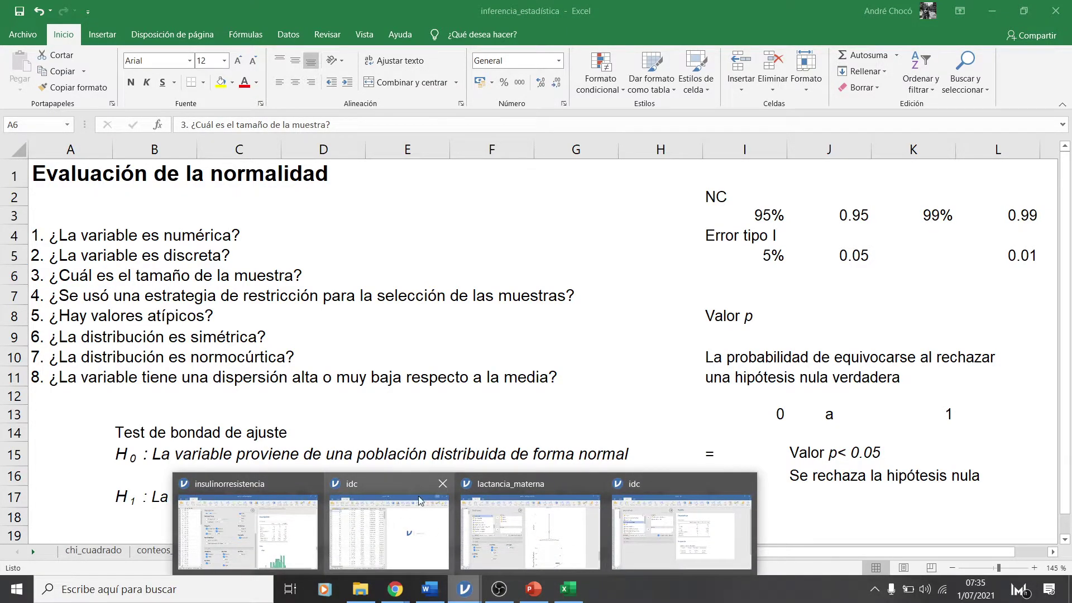
mouse_move(419, 503)
left_click(444, 485)
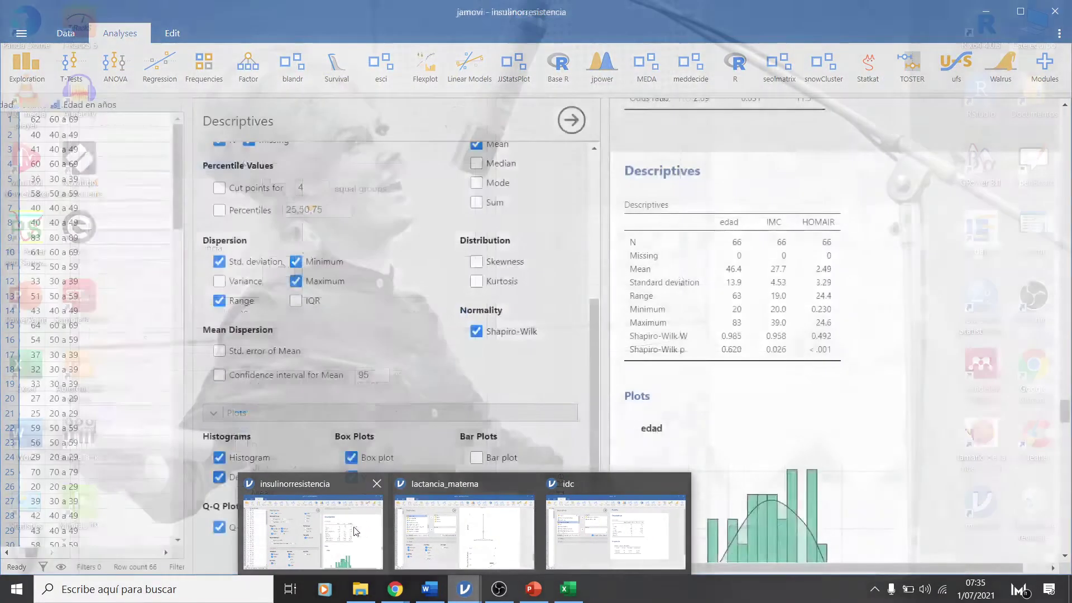
left_click(356, 530)
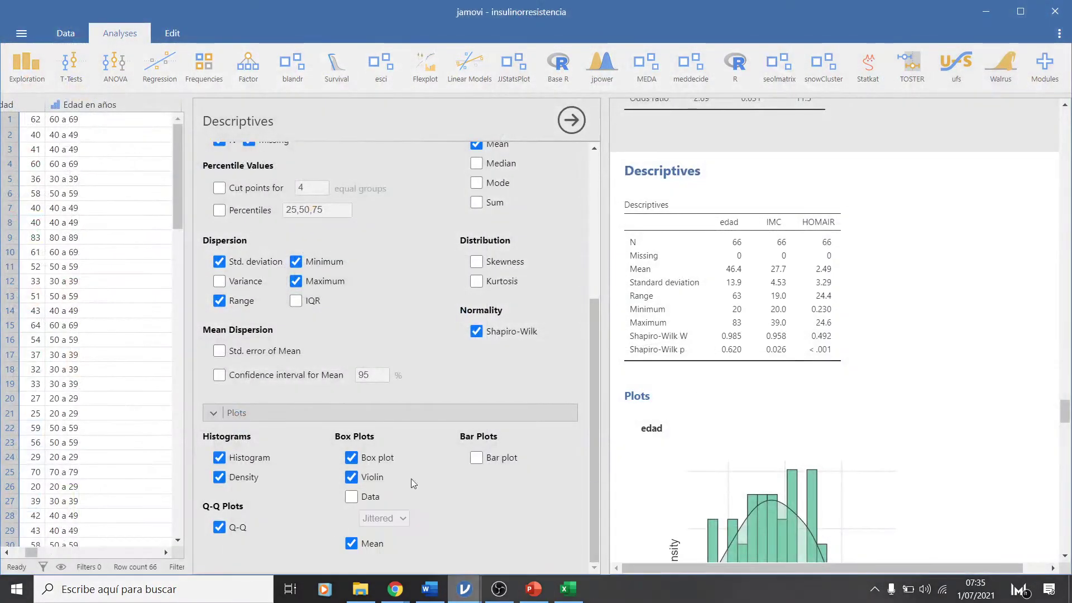
Remove edad and HOMAIR from the Descriptives variables, keeping only IMC, and add the median to the statistics
scroll(763, 408, "up", 4)
scroll(763, 408, "up", 3)
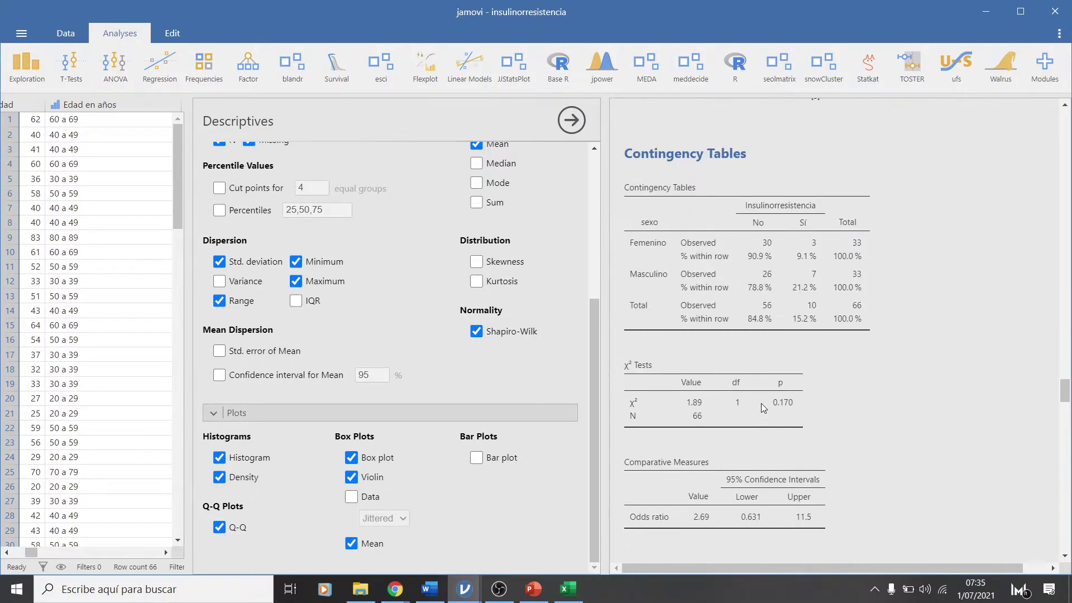
scroll(763, 408, "down", 10)
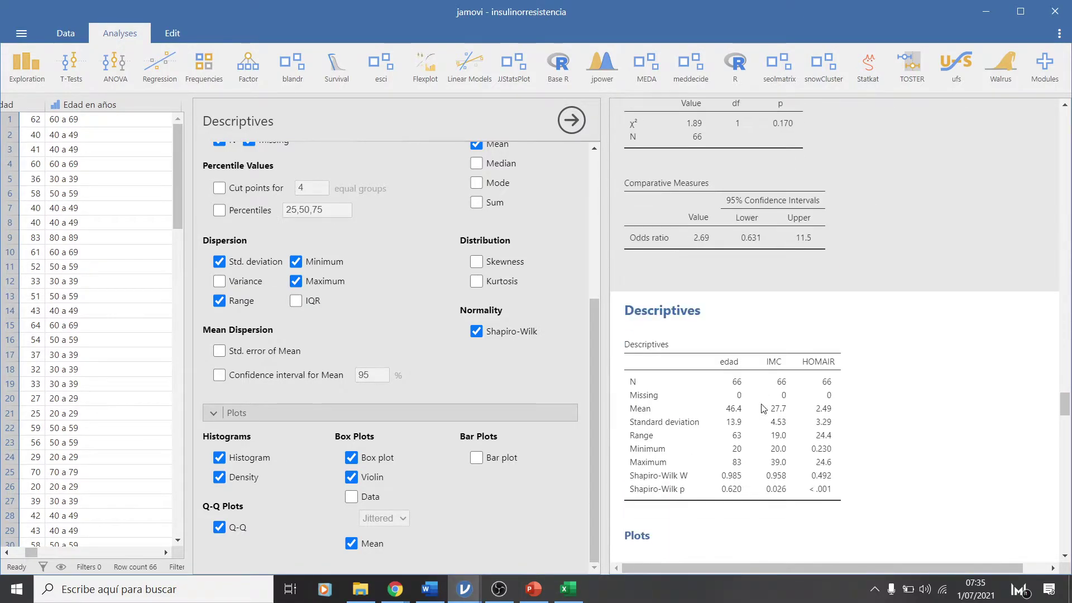
scroll(701, 354, "up", 4)
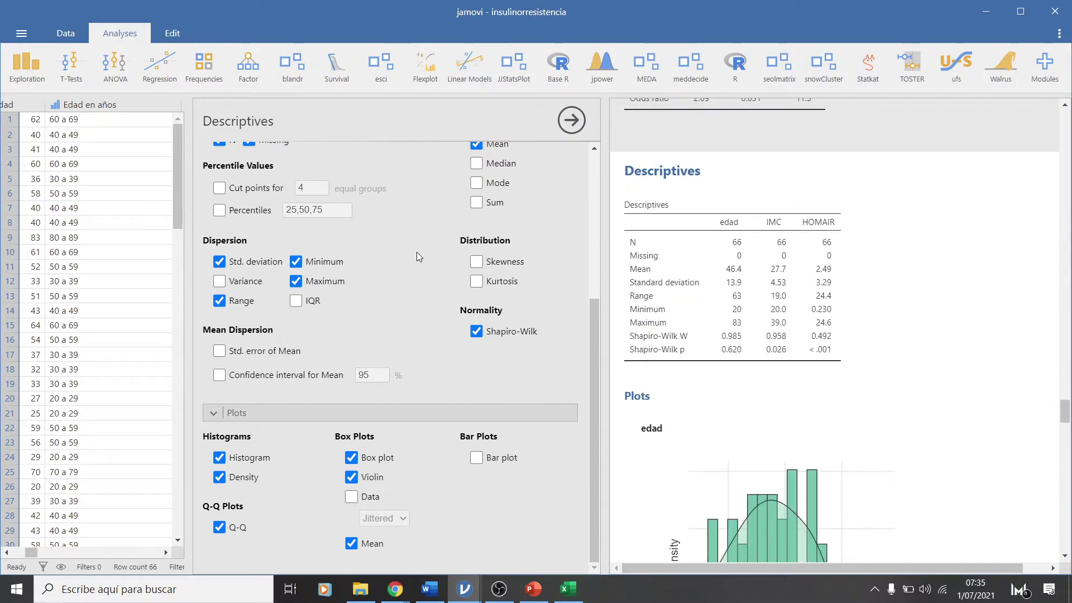
scroll(346, 228, "up", 4)
scroll(346, 227, "up", 1)
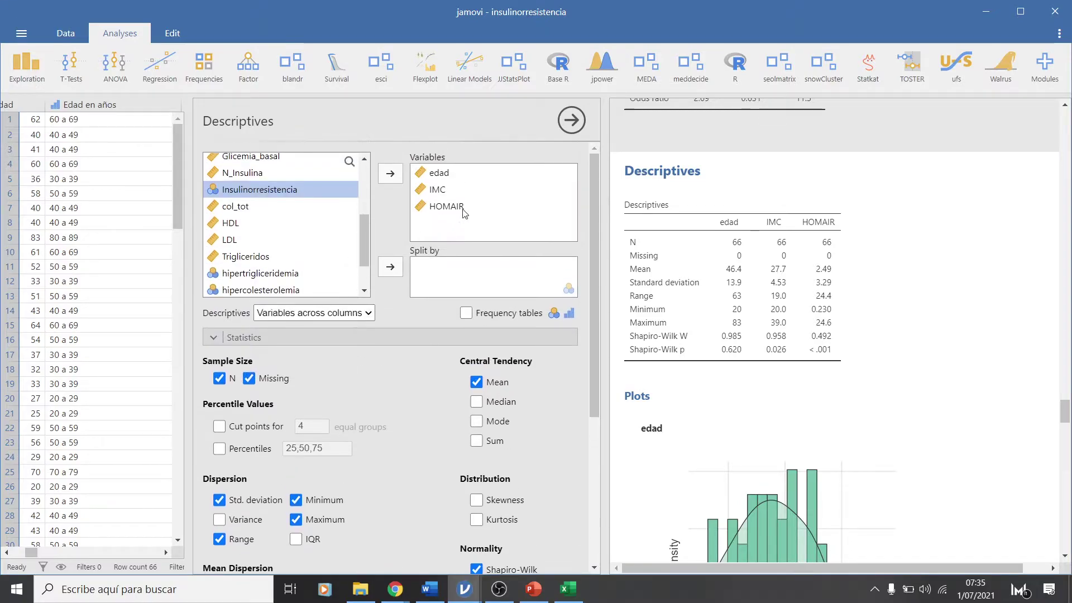
left_click(442, 173)
left_click(390, 174)
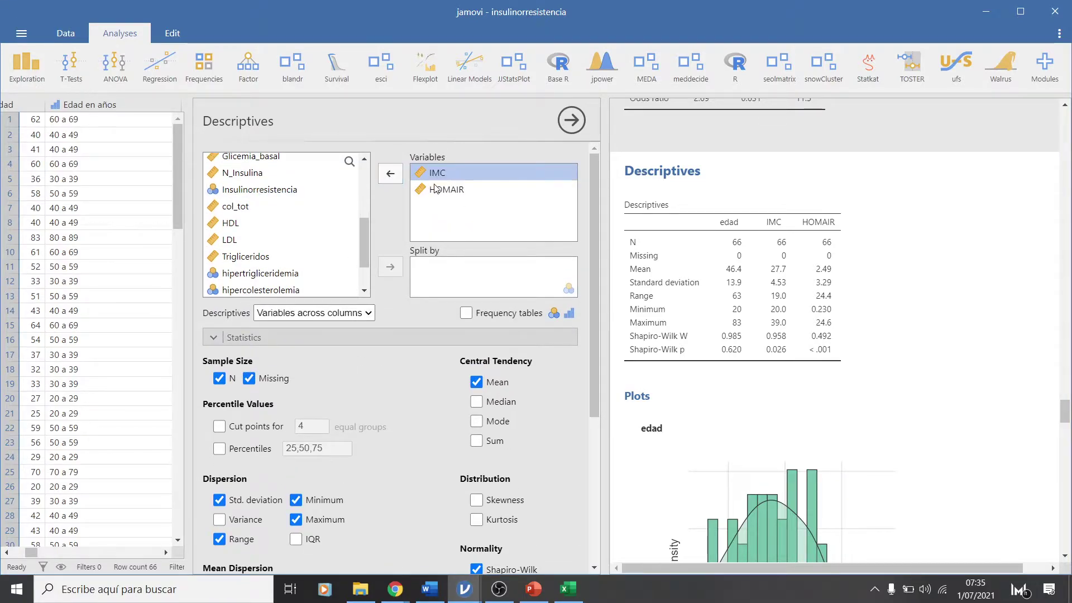
left_click(391, 174)
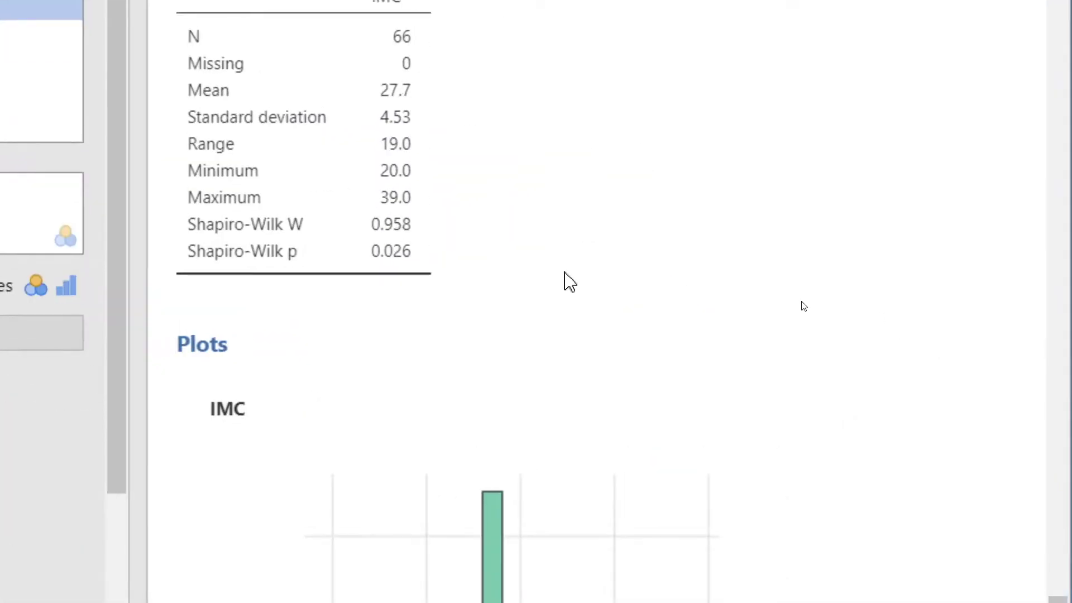
scroll(793, 240, "up", 3)
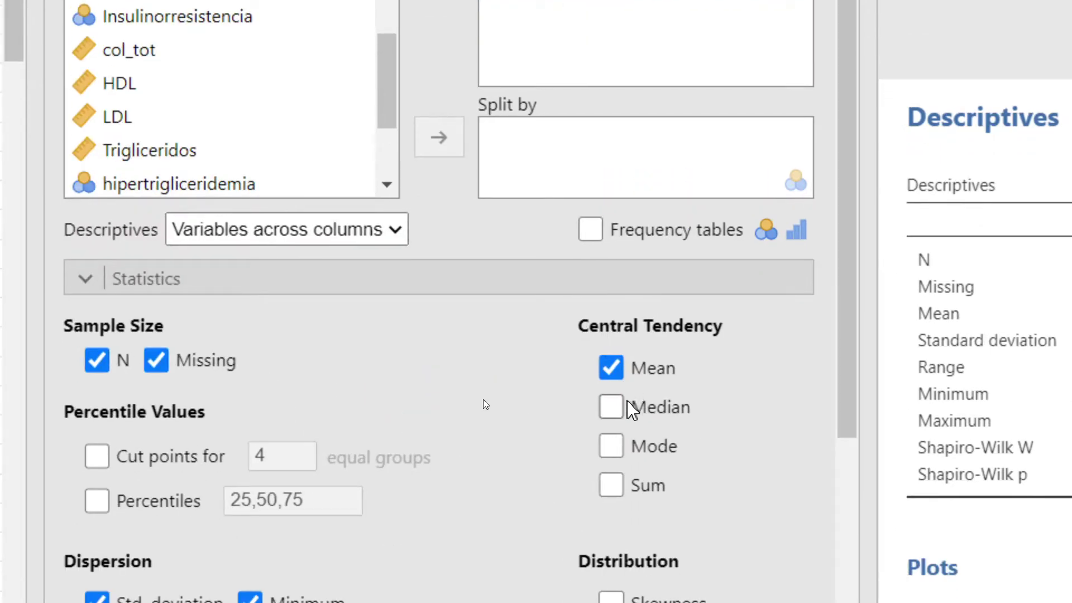
left_click(631, 408)
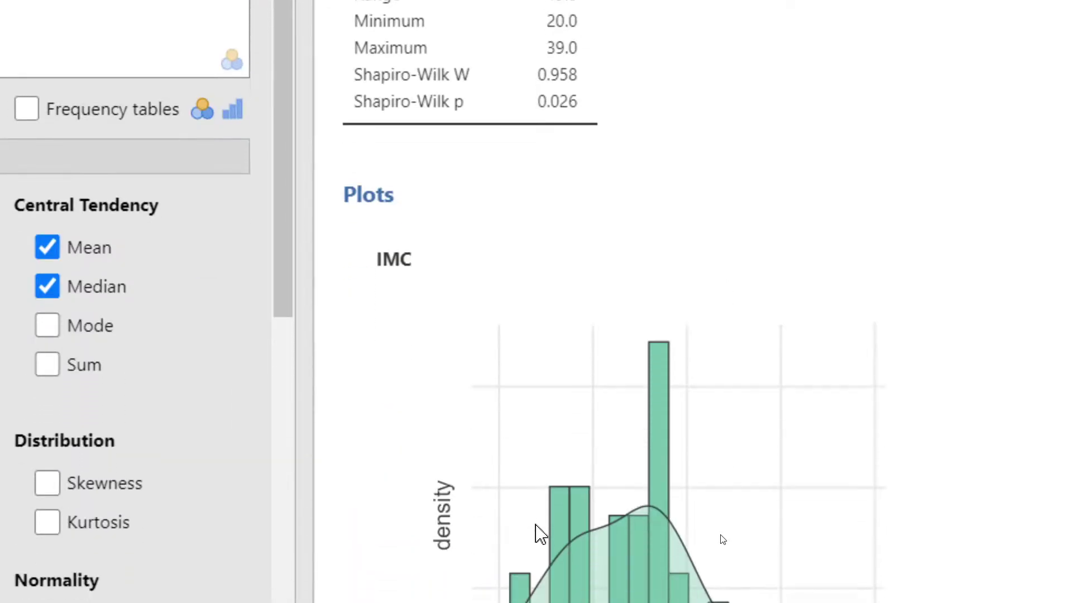
Examine the IMC histogram with density curve, the violin box plot and the Q-Q plot for symmetry, outliers and fit
scroll(564, 363, "down", 5)
scroll(564, 360, "up", 2)
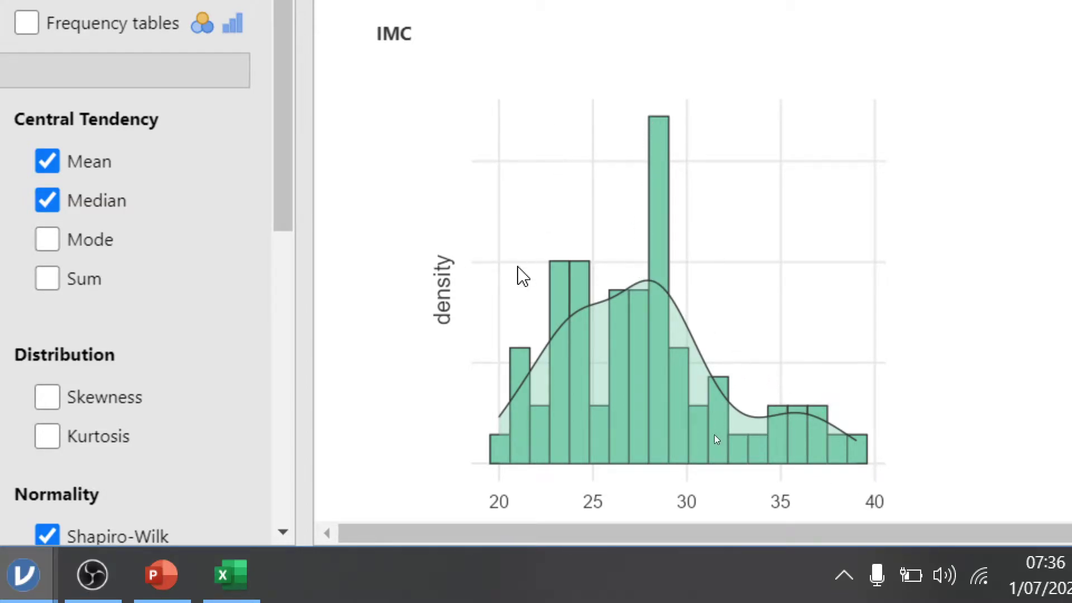
scroll(670, 335, "down", 8)
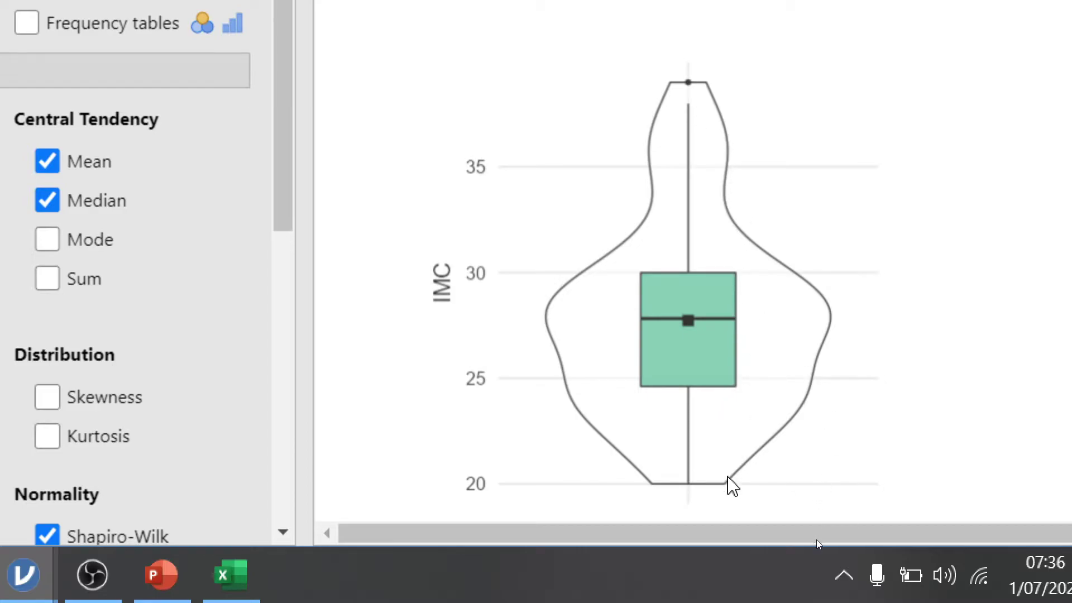
scroll(725, 483, "down", 5)
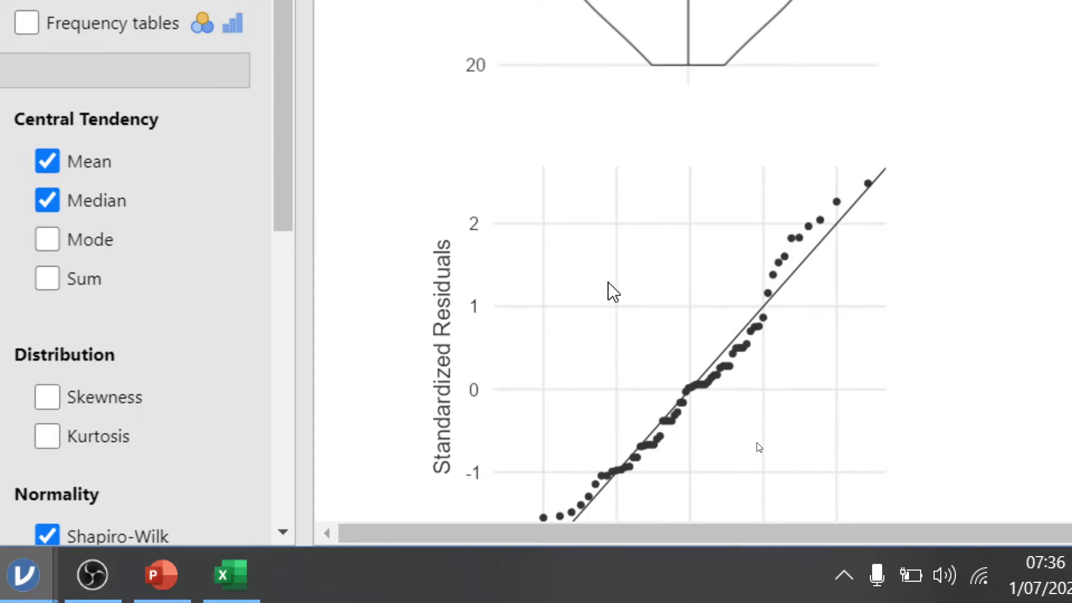
scroll(610, 290, "down", 2)
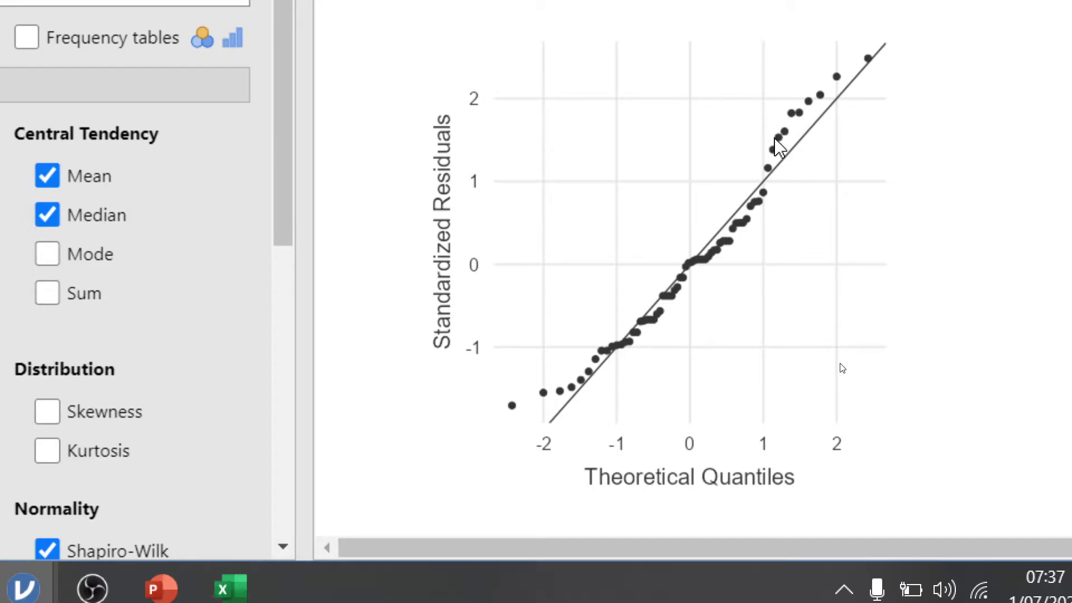
key("Tab")
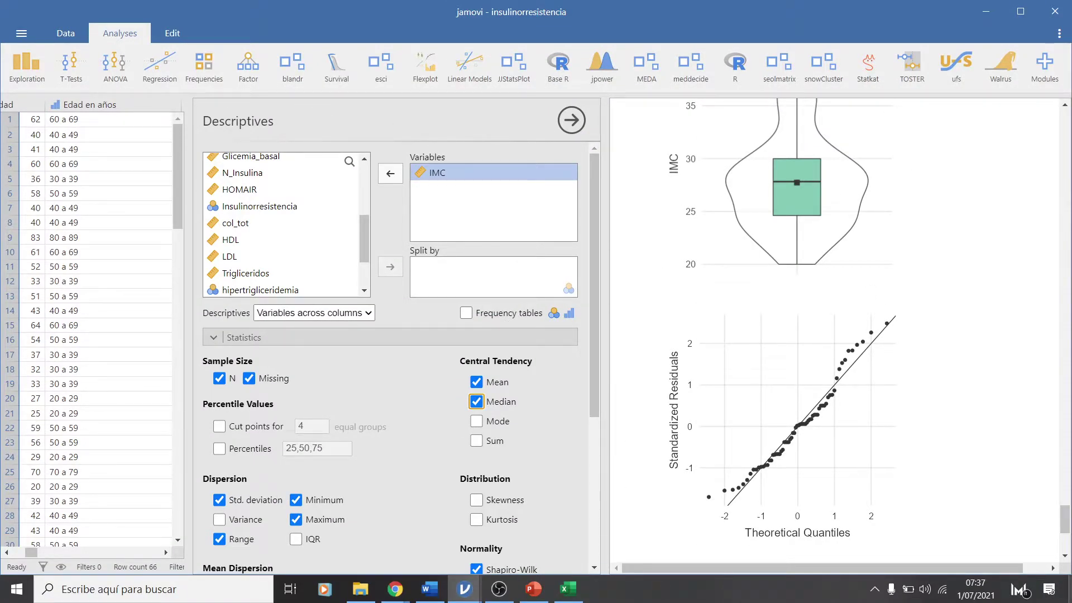
Set up a One-Way ANOVA with IMC as dependent variable, sexo as grouping variable and the normality test enabled
left_click(122, 69)
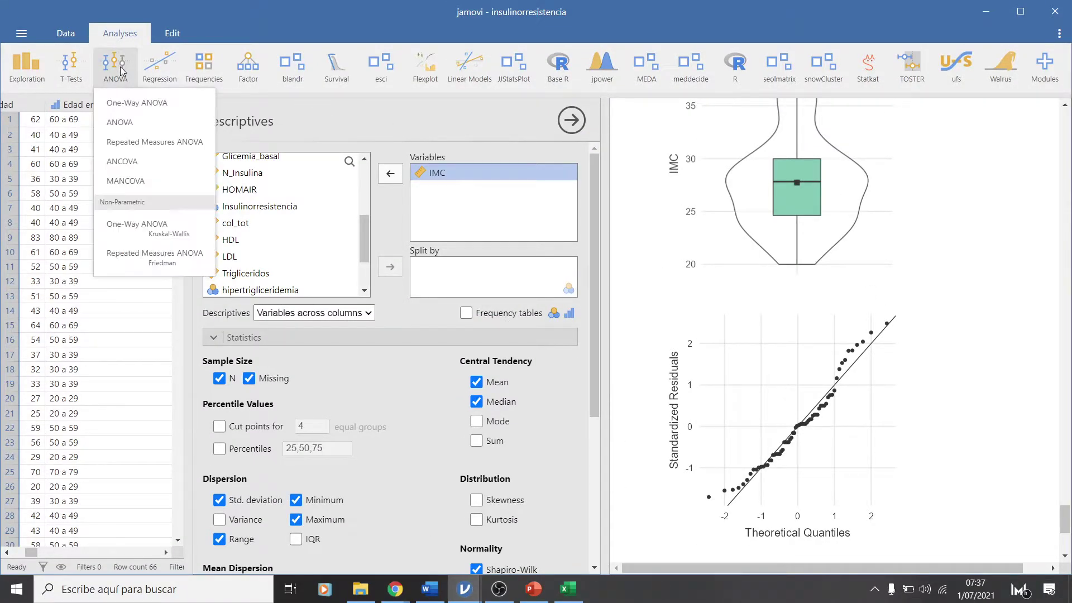
left_click(127, 102)
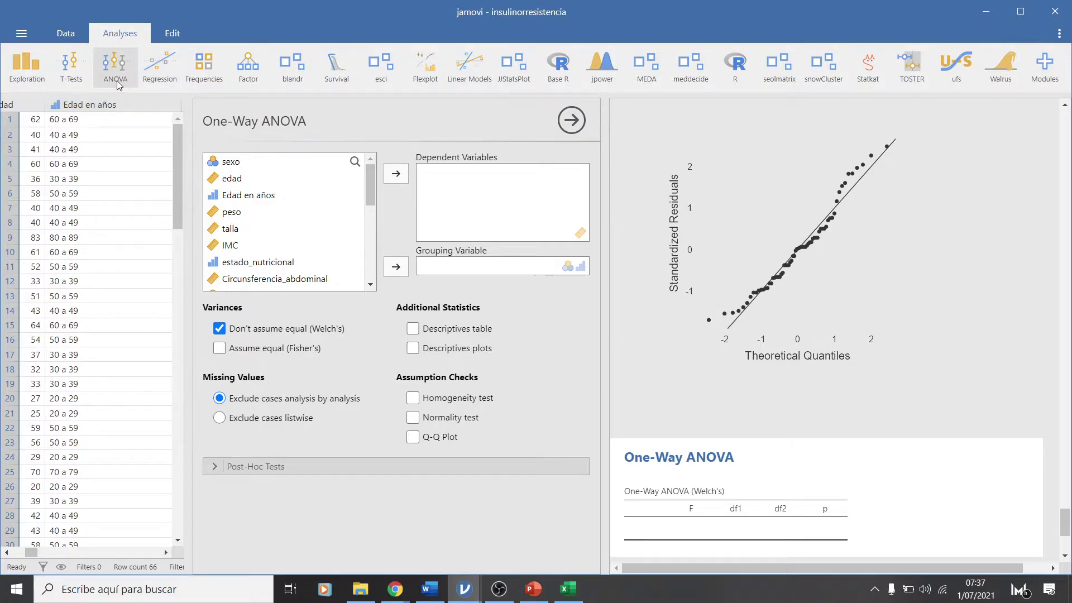
left_click(232, 244)
left_click(397, 177)
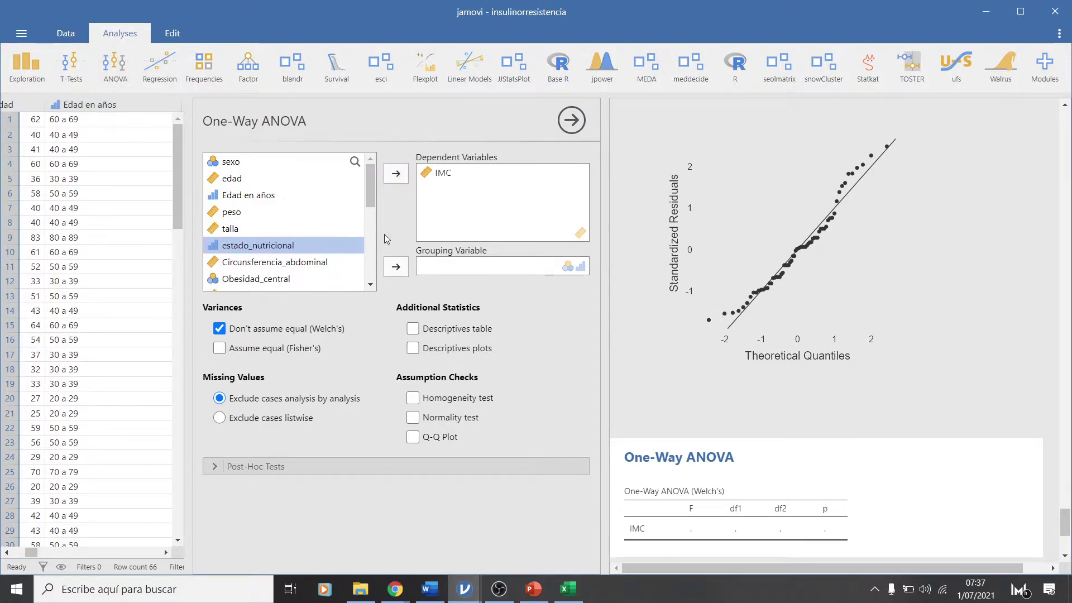
left_click(413, 418)
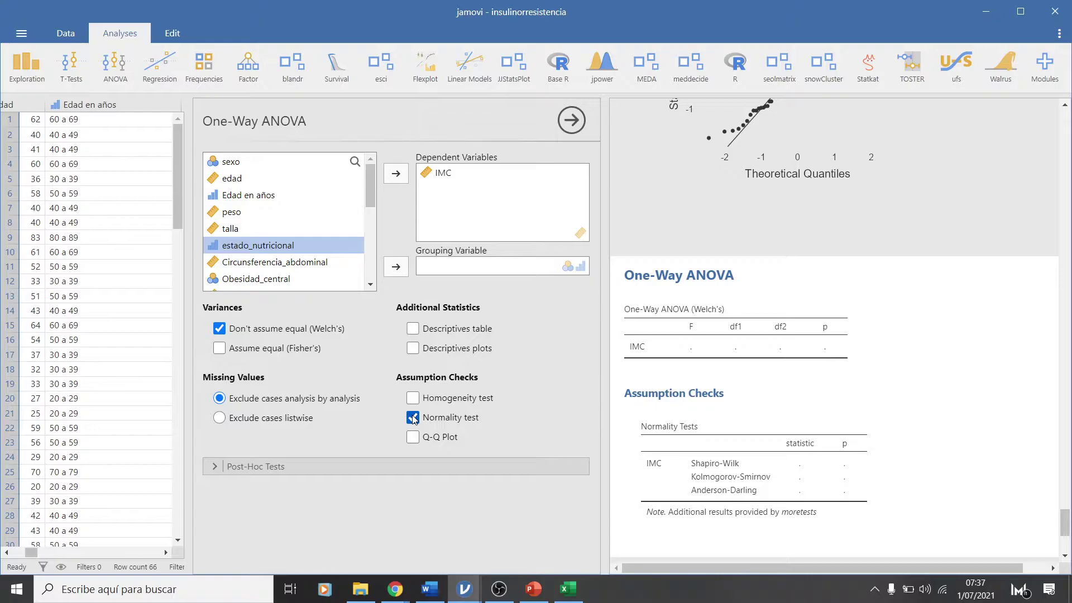
left_click(242, 163)
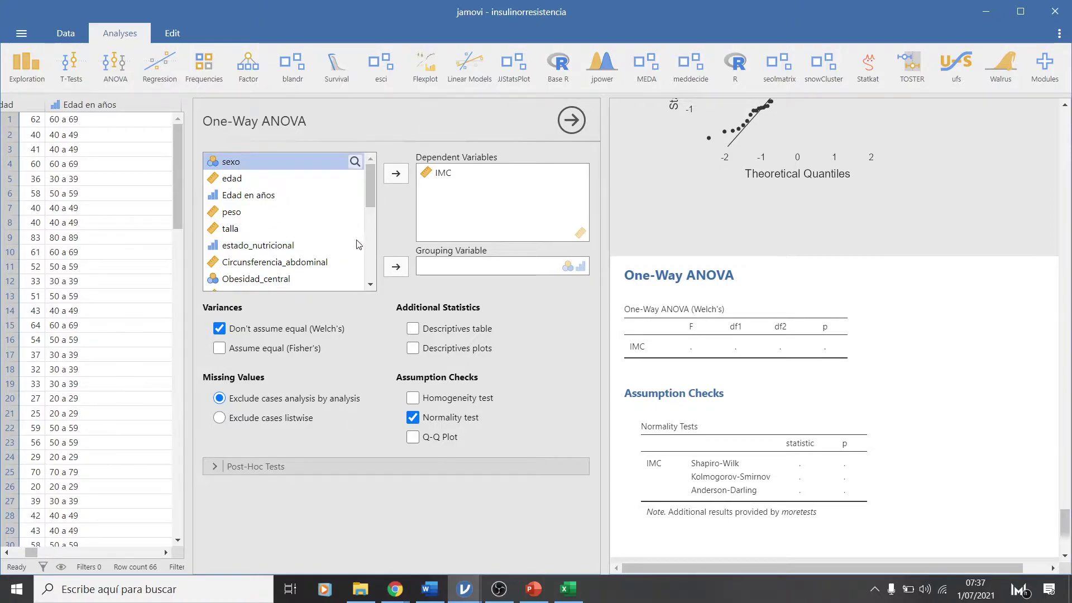
left_click(389, 273)
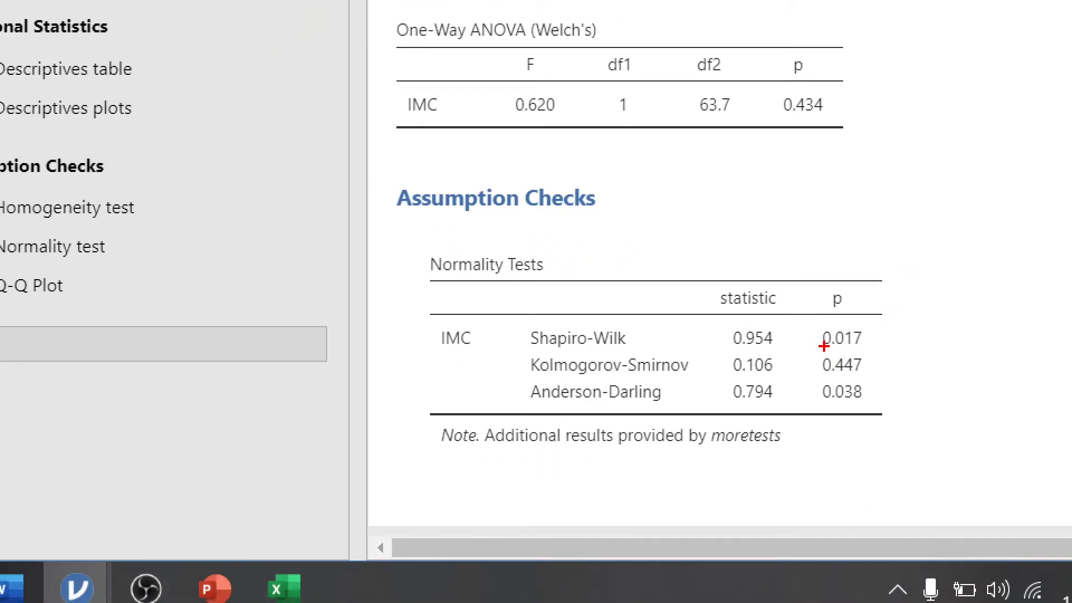
Outline the Shapiro-Wilk, Kolmogorov-Smirnov and Anderson-Darling p-values in the Normality Tests table with on-screen ink, and clear the annotations
mouse_move(881, 346)
left_mouse_down()
mouse_move(868, 318)
mouse_move(799, 320)
left_mouse_up()
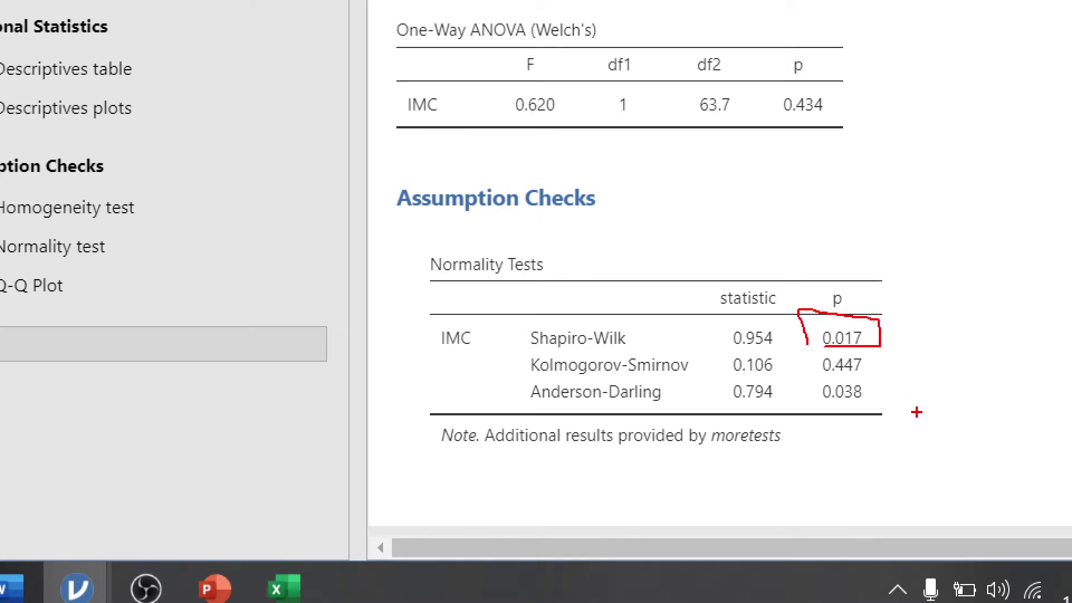
mouse_move(812, 379)
left_mouse_down()
mouse_move(851, 380)
mouse_move(823, 377)
mouse_move(871, 412)
mouse_move(874, 381)
left_mouse_up()
left_click_drag(804, 383, 777, 389)
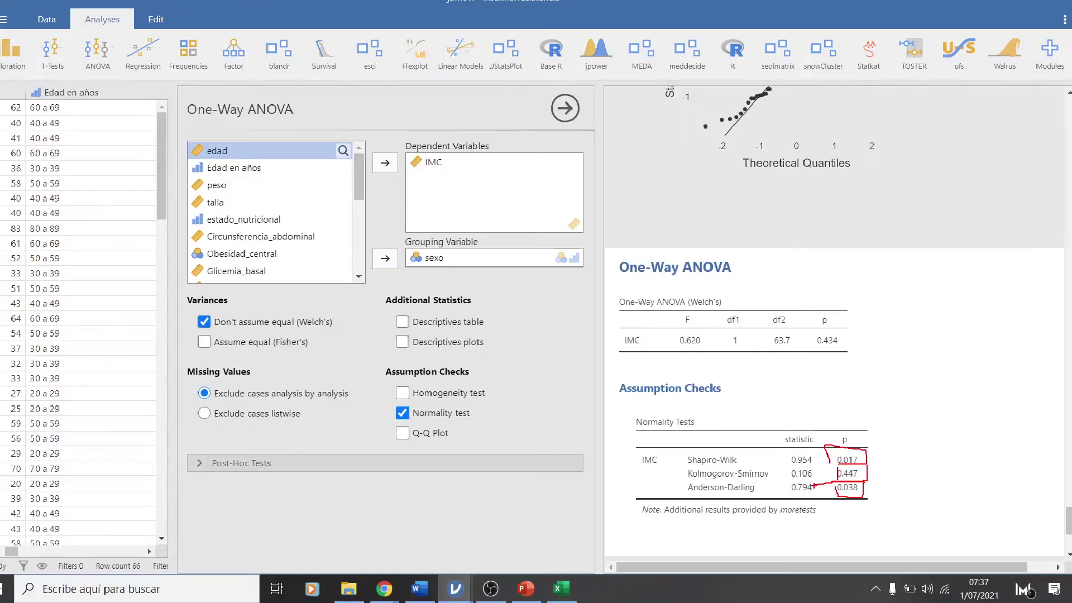
key("Escape")
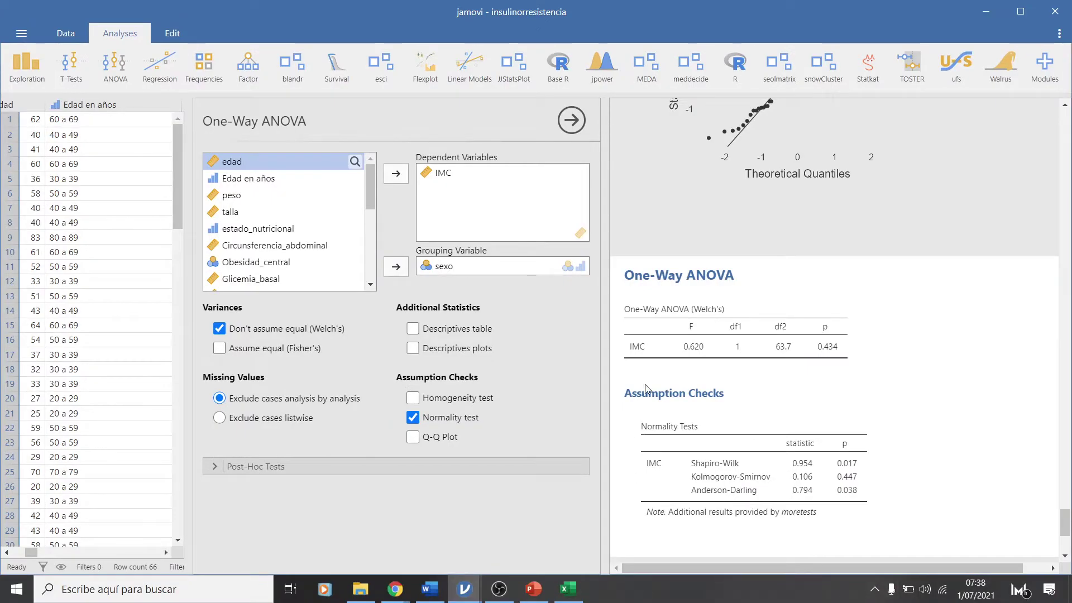
Review the IMC Descriptives table, and switch to the Excel workbook to point out the outlier question in A8 and the symmetry question in row 9
scroll(761, 285, "up", 10)
scroll(780, 288, "up", 8)
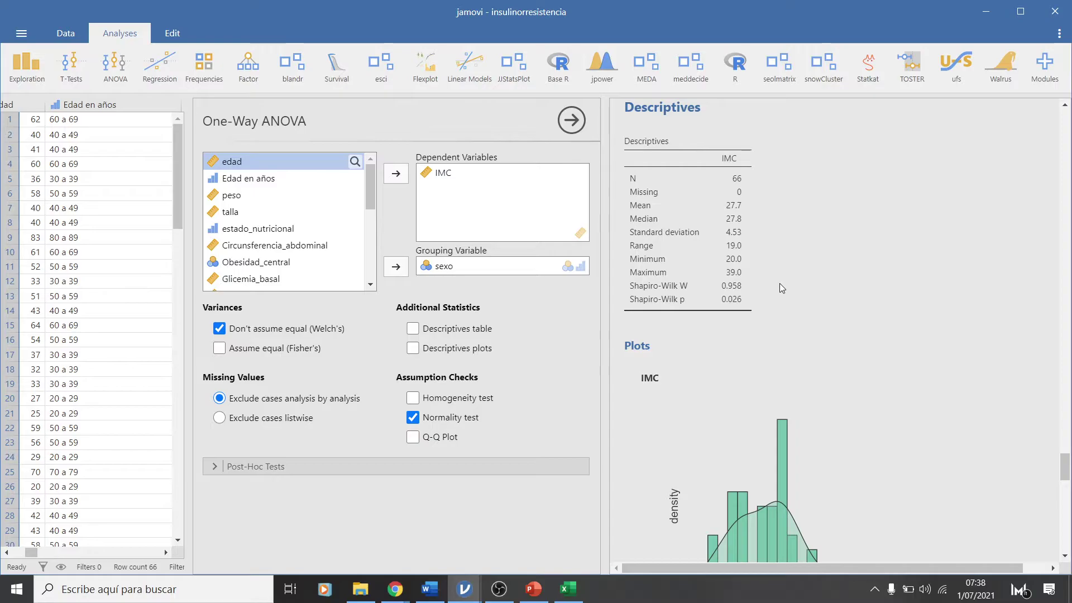
left_click(578, 593)
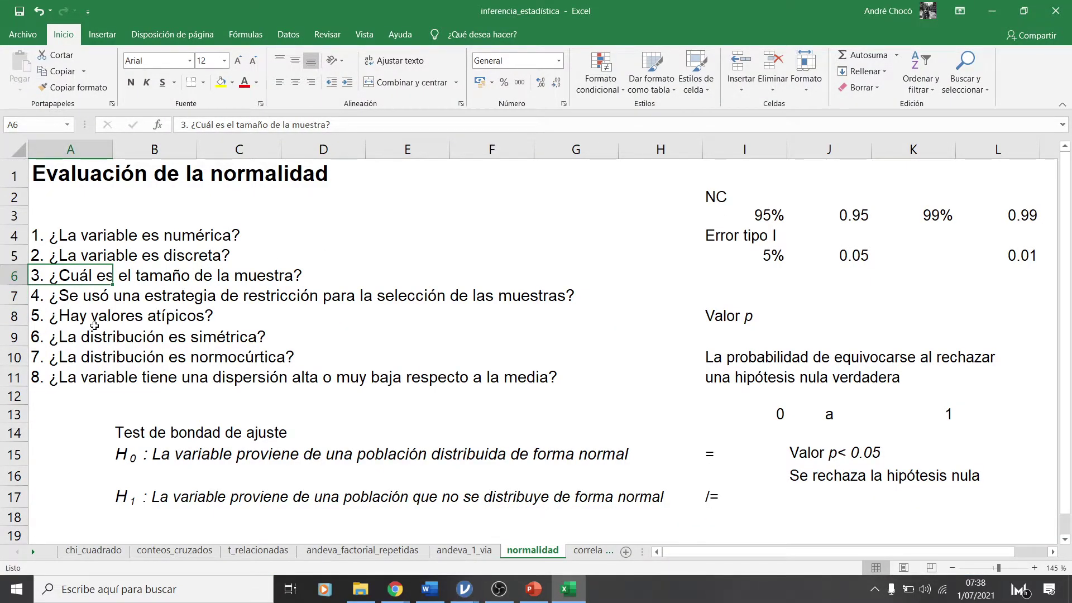
left_click(88, 320)
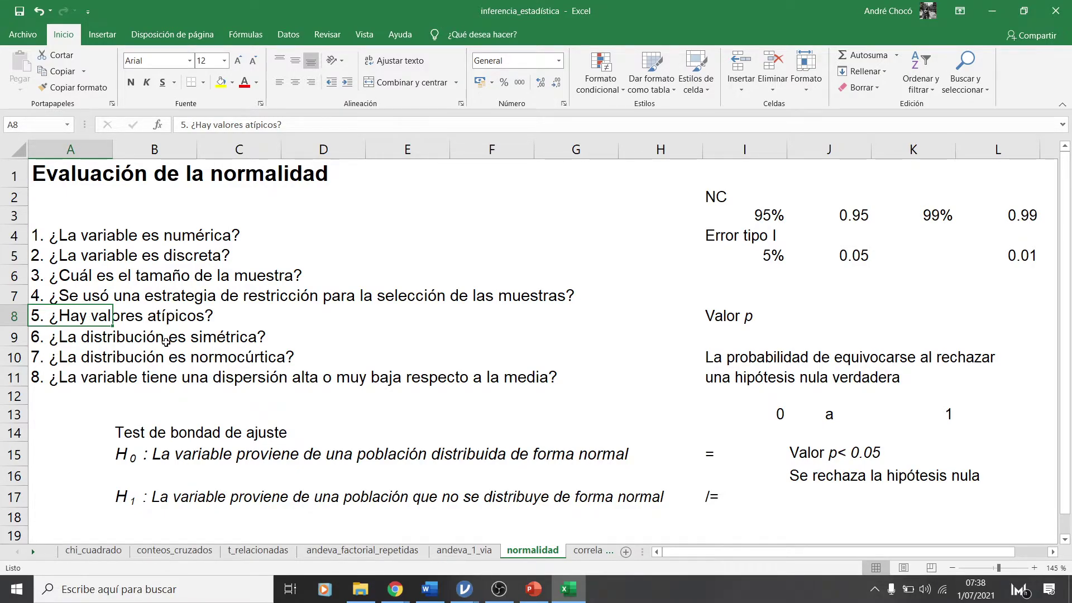
left_click(169, 347)
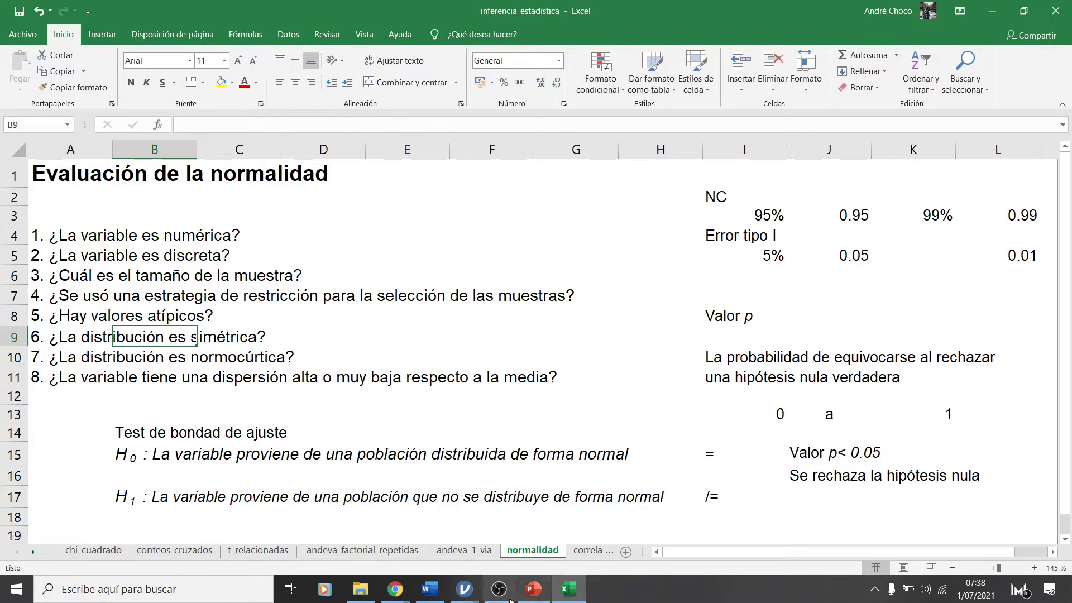
Switch to the insulinorresistencia window of jamovi and add skewness and kurtosis to the IMC Descriptives statistics
left_click(462, 590)
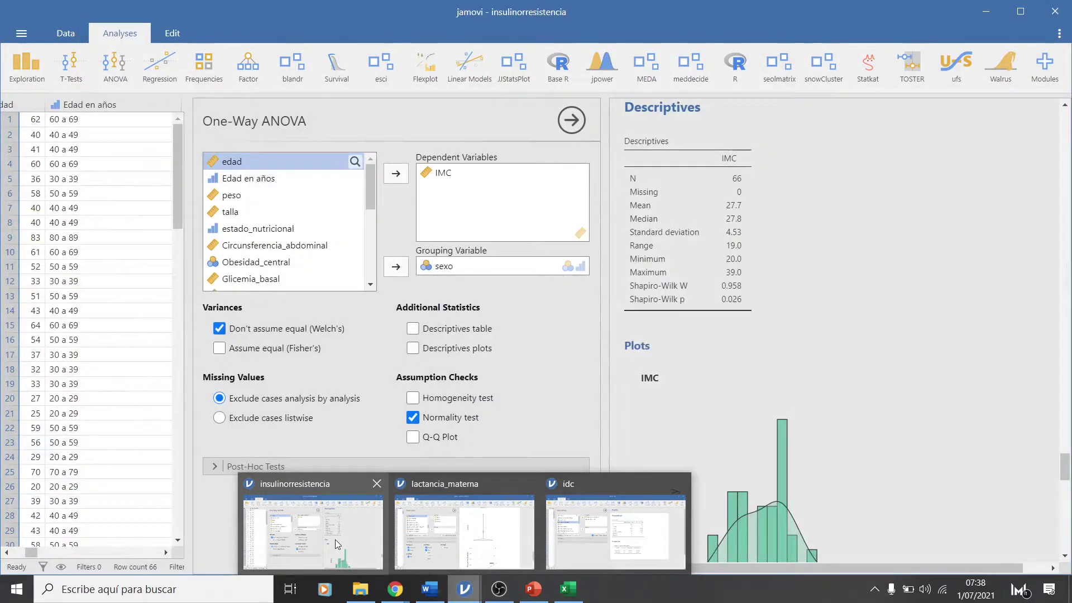
left_click(335, 539)
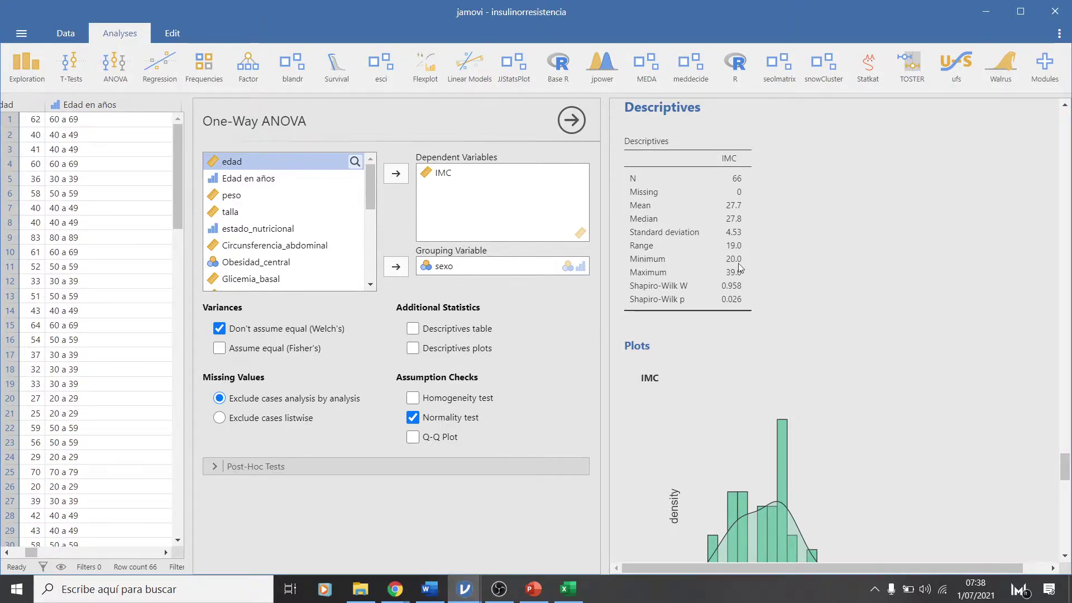
left_click(705, 261)
scroll(487, 461, "down", 1)
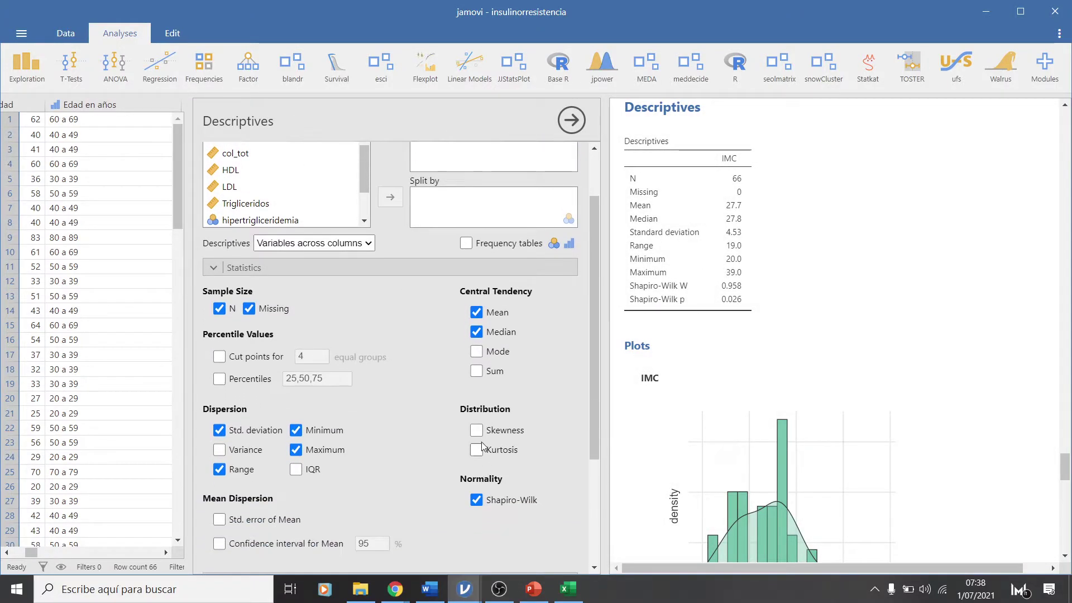
left_click(476, 433)
left_click(477, 451)
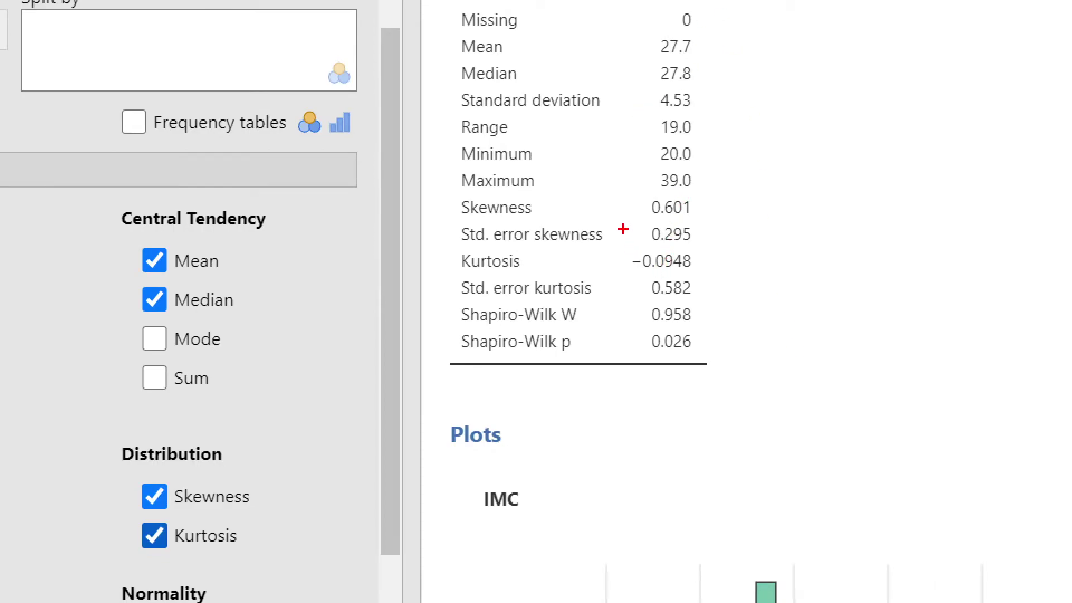
Outline the IMC skewness and kurtosis values in the Descriptives table with on-screen ink, and clear the annotations
mouse_move(647, 218)
left_mouse_down()
mouse_move(704, 216)
mouse_move(706, 196)
mouse_move(627, 196)
mouse_move(630, 215)
left_mouse_up()
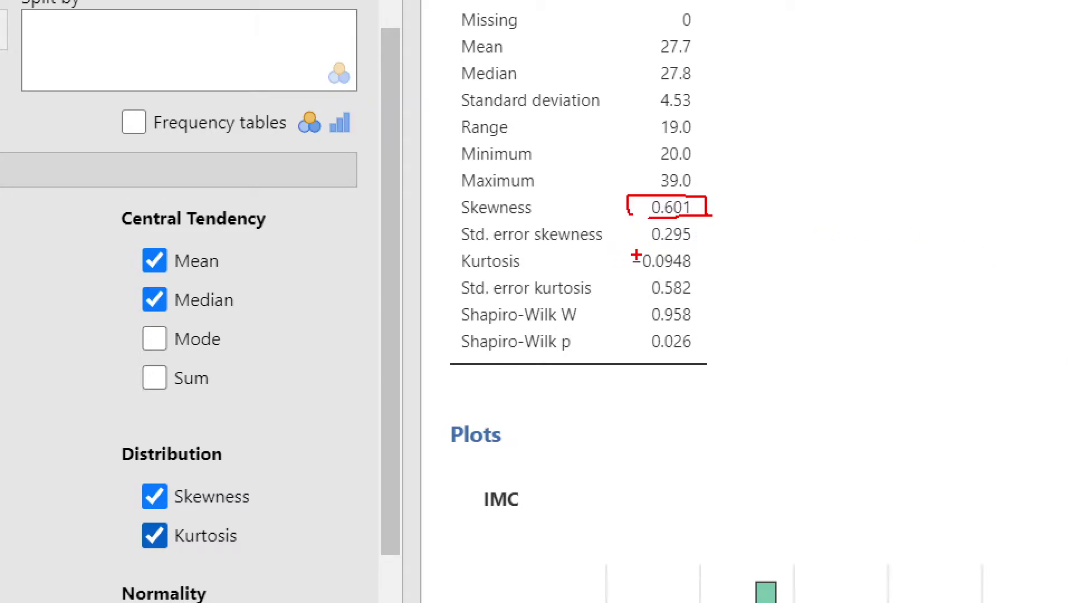
mouse_move(631, 276)
left_mouse_down()
mouse_move(701, 276)
mouse_move(699, 249)
mouse_move(624, 250)
mouse_move(626, 278)
left_mouse_up()
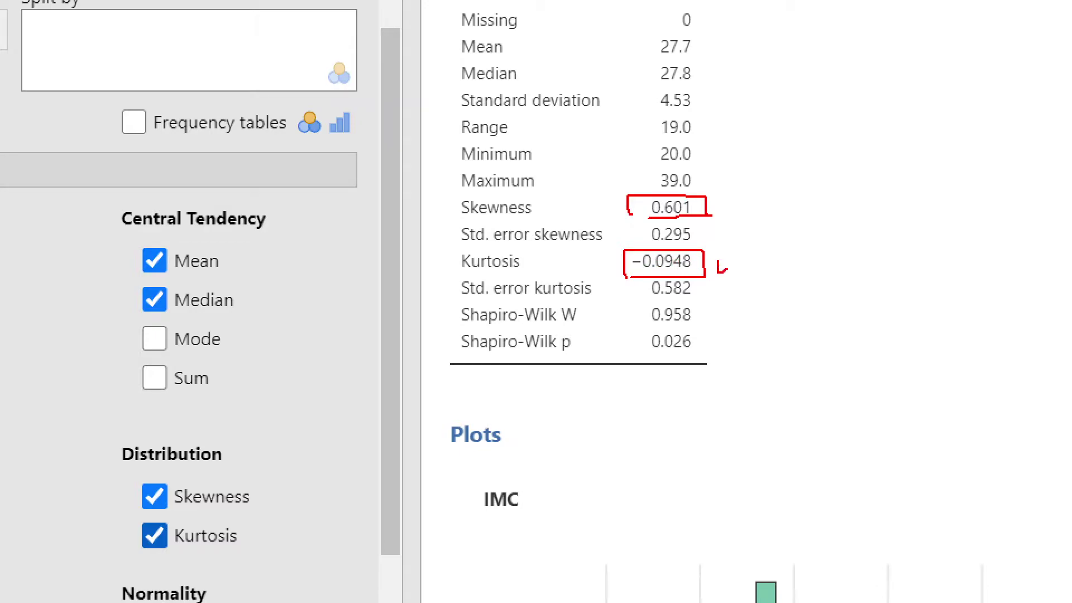
left_click_drag(734, 193, 750, 199)
key("Escape")
Compare the shape of the IMC histogram with its density curve and the violin box plot below it
scroll(765, 416, "down", 5)
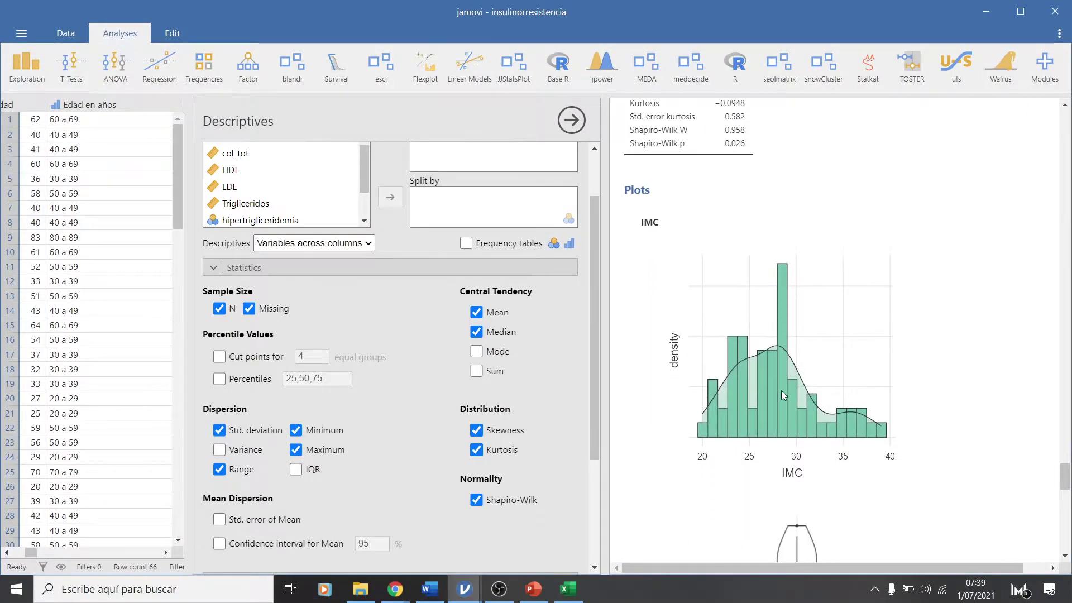
scroll(781, 395, "down", 3)
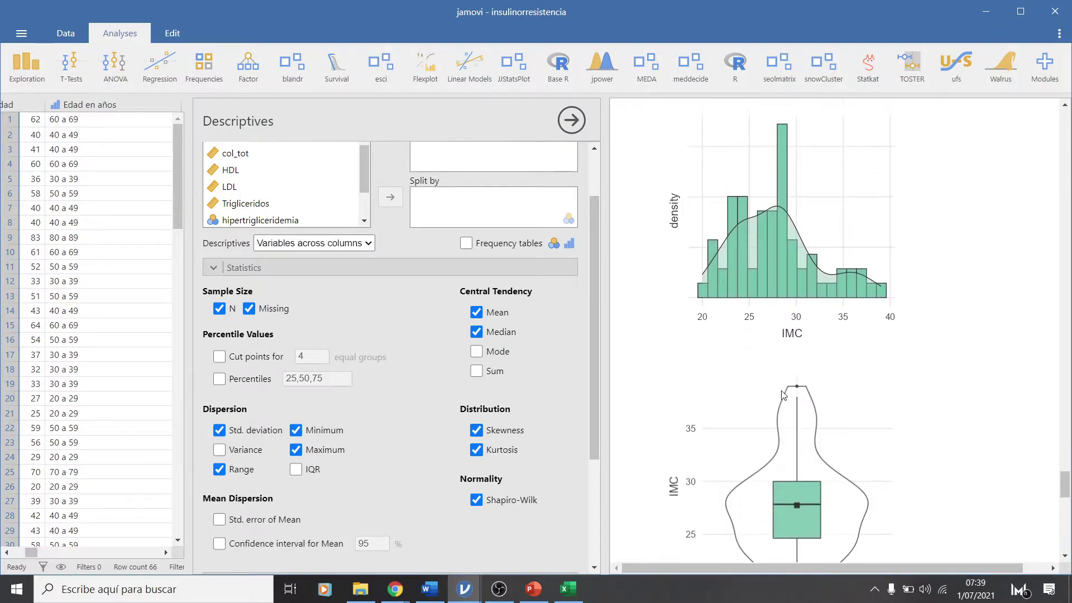
scroll(784, 396, "up", 4)
scroll(782, 392, "down", 1)
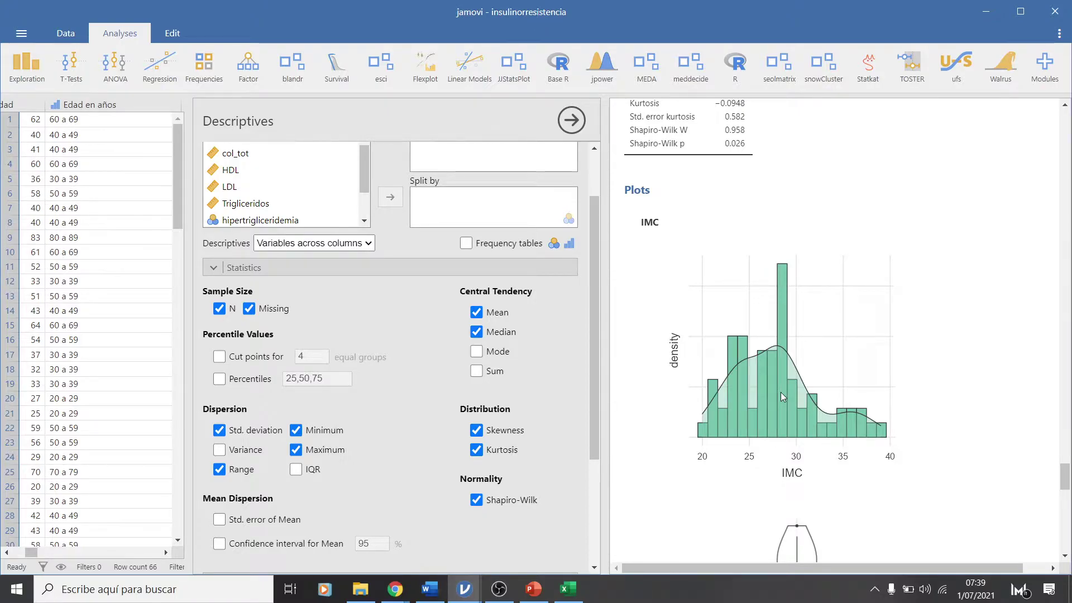
scroll(917, 425, "down", 7)
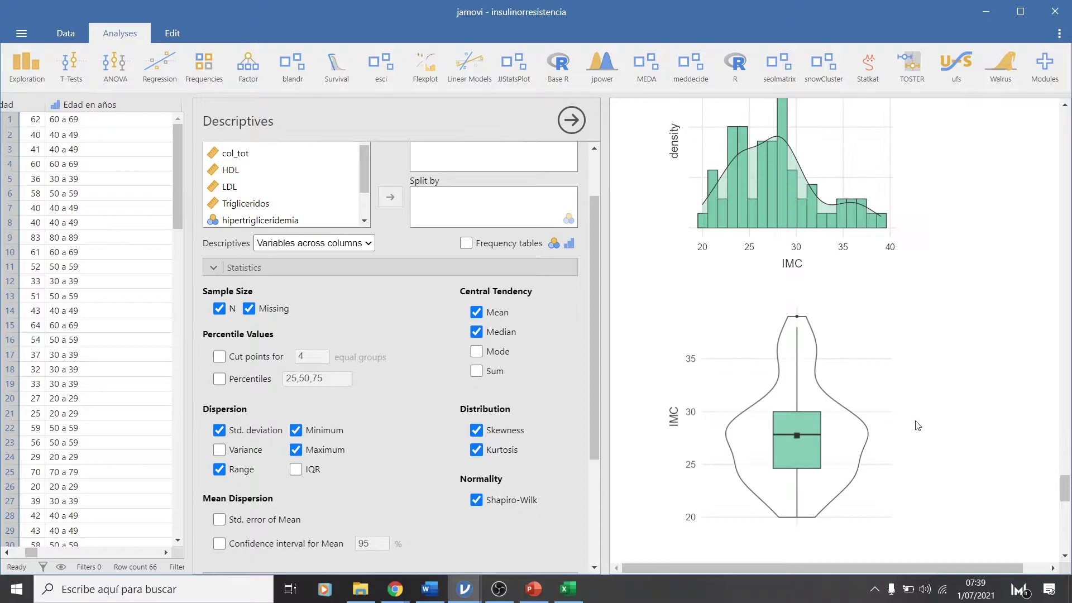
Review the IMC plots and add HOMAIR to the variables of the Descriptives analysis
scroll(915, 420, "down", 5)
scroll(916, 421, "up", 4)
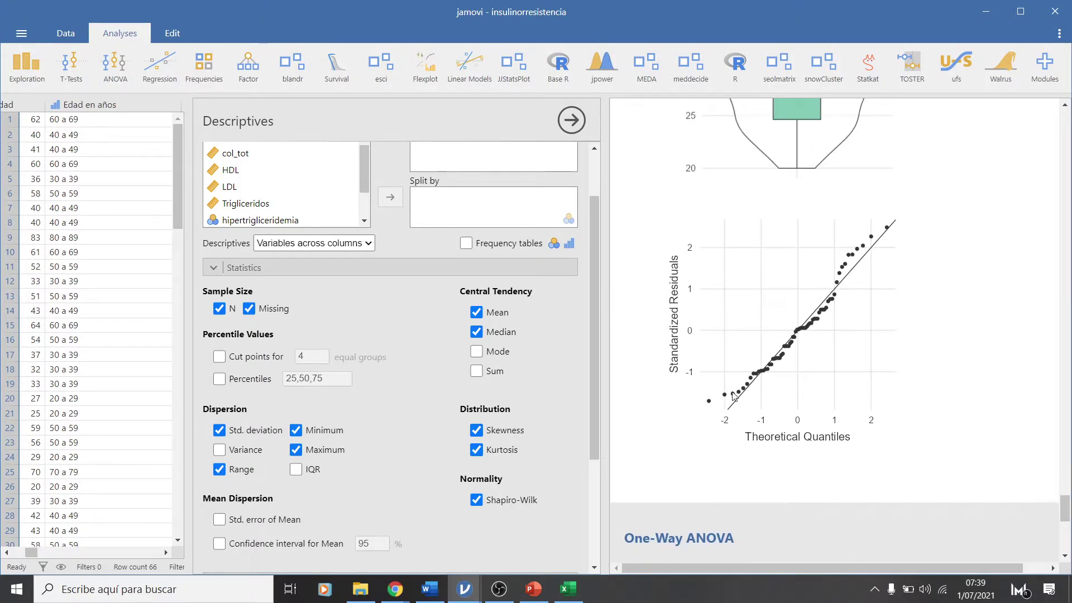
scroll(832, 262, "up", 6)
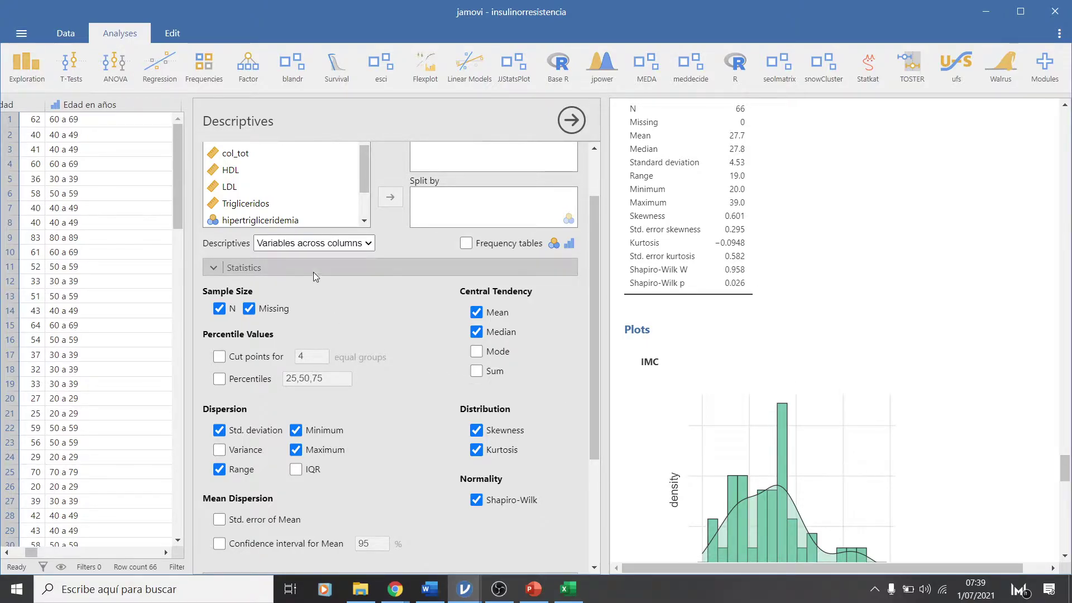
scroll(311, 275, "up", 3)
scroll(256, 250, "up", 5)
scroll(257, 249, "down", 3)
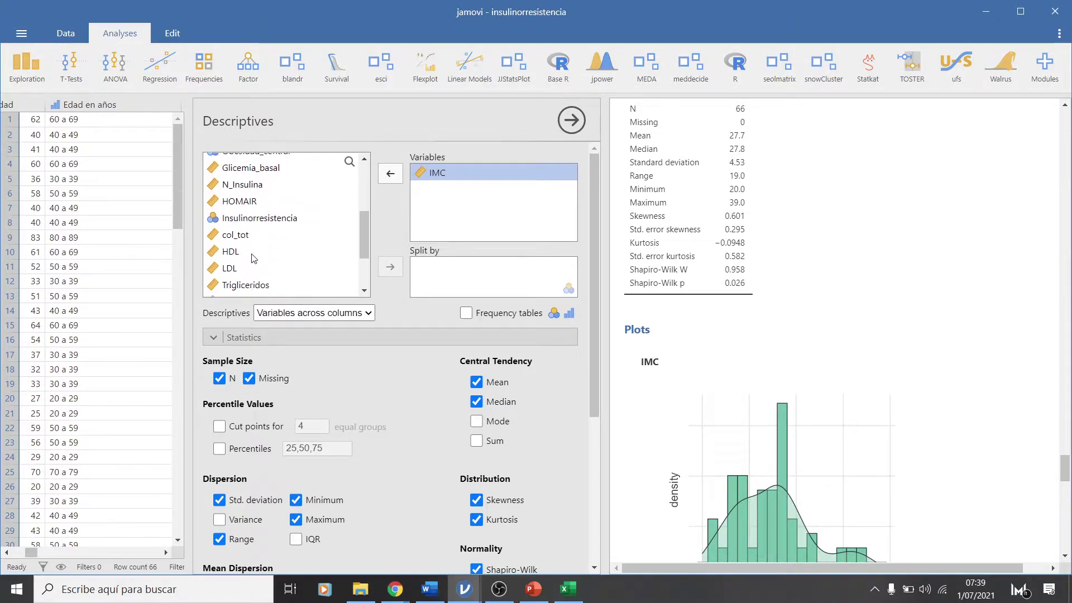
left_click(245, 191)
left_click(385, 182)
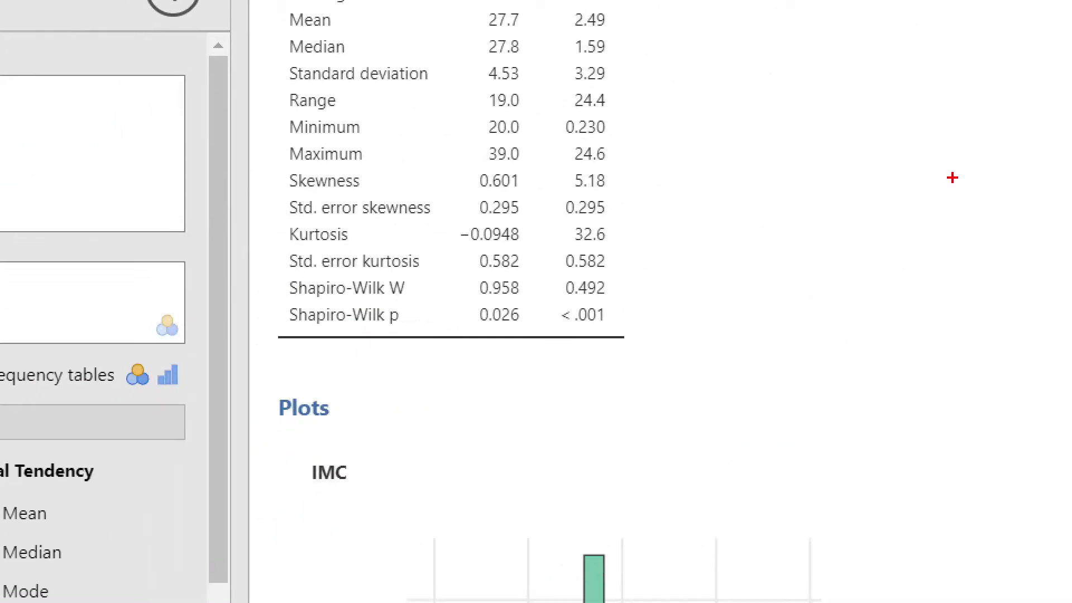
Mark the Shapiro-Wilk p values of HOMAIR and IMC on the descriptives table
mouse_move(566, 338)
left_mouse_down()
mouse_move(618, 330)
mouse_move(557, 301)
mouse_move(564, 336)
left_mouse_up()
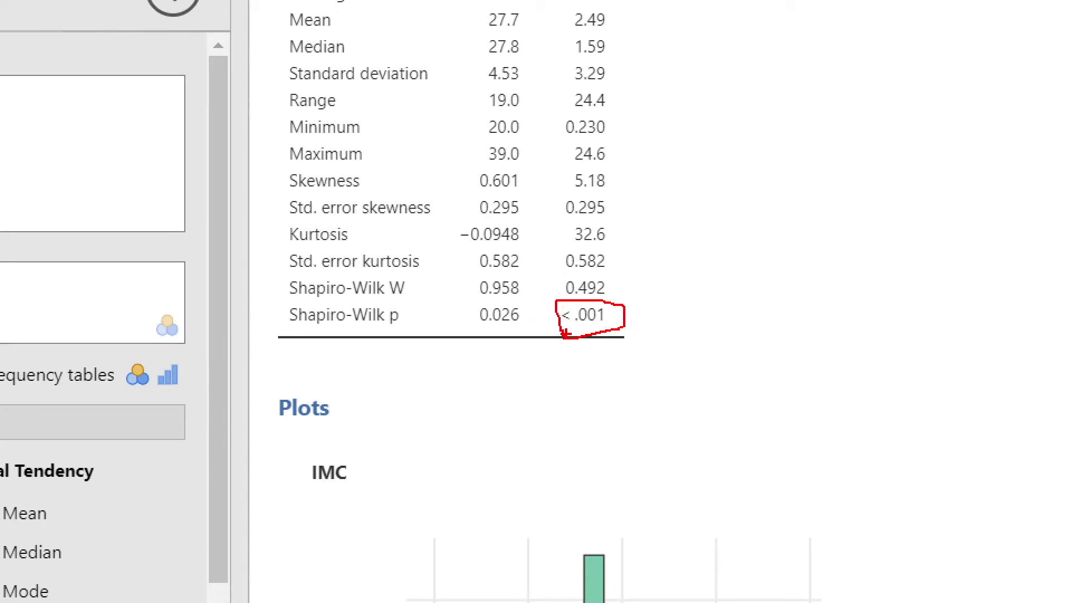
mouse_move(460, 304)
left_mouse_down()
mouse_move(466, 322)
mouse_move(524, 302)
mouse_move(532, 332)
mouse_move(442, 336)
left_mouse_up()
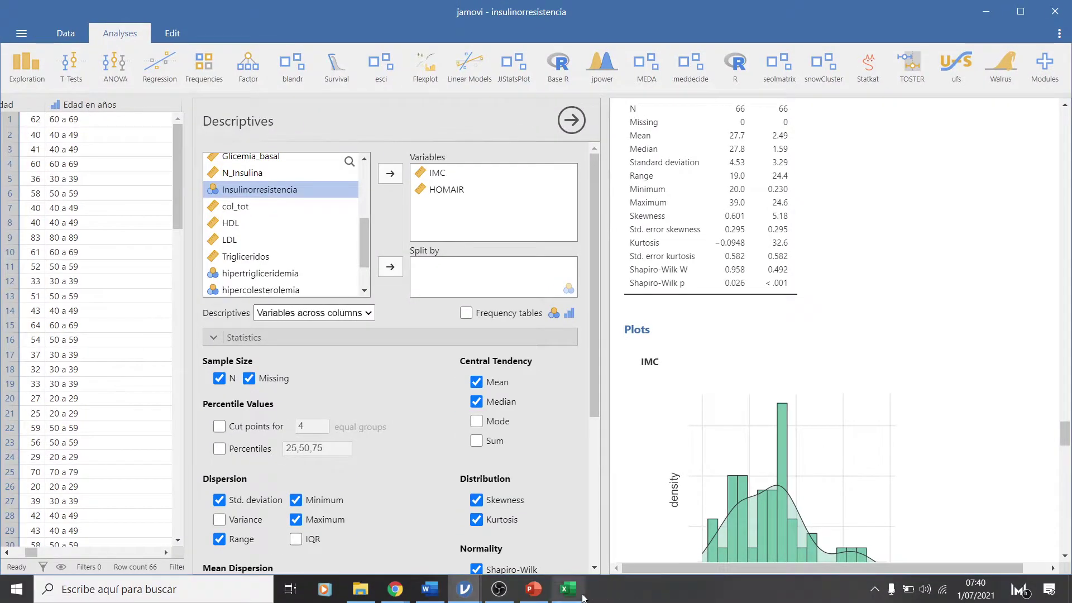
Consult question 4 of the normality checklist in Excel and return to the insulinorresistencia window in jamovi
left_click(570, 592)
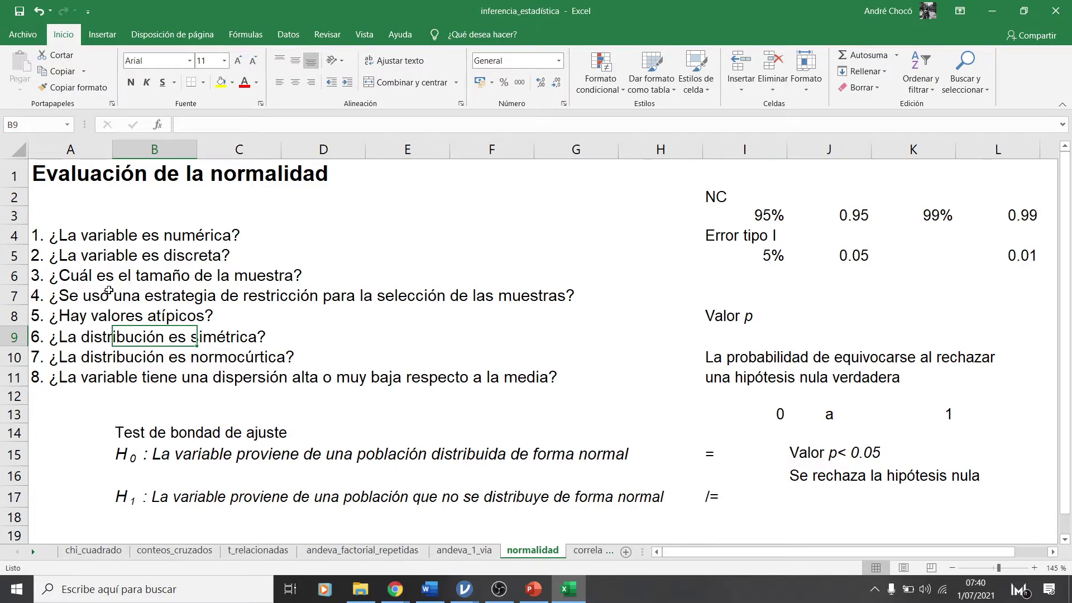
left_click(109, 291)
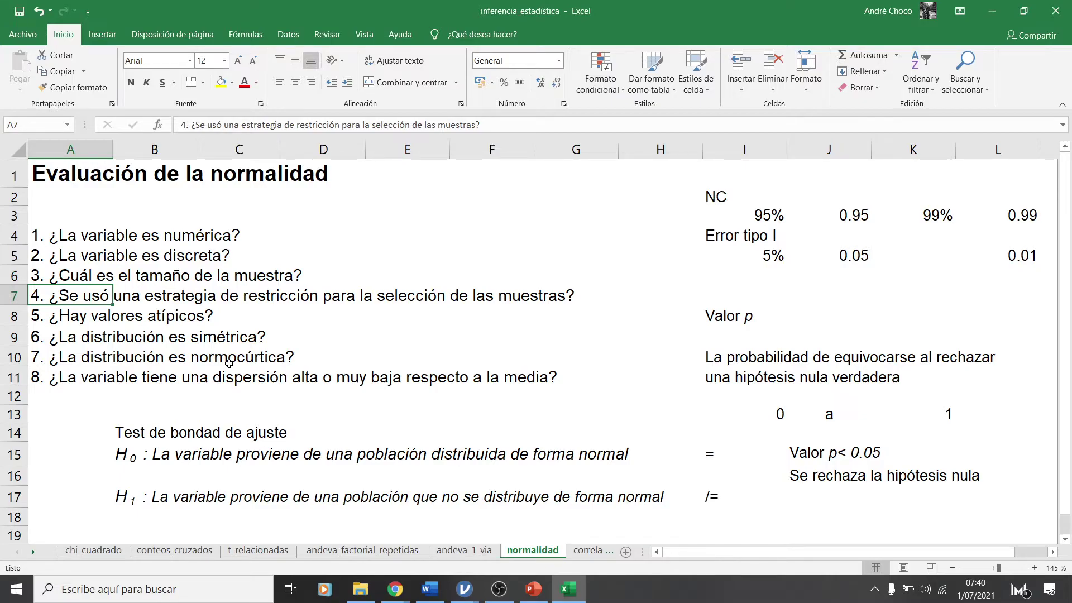
left_click(471, 584)
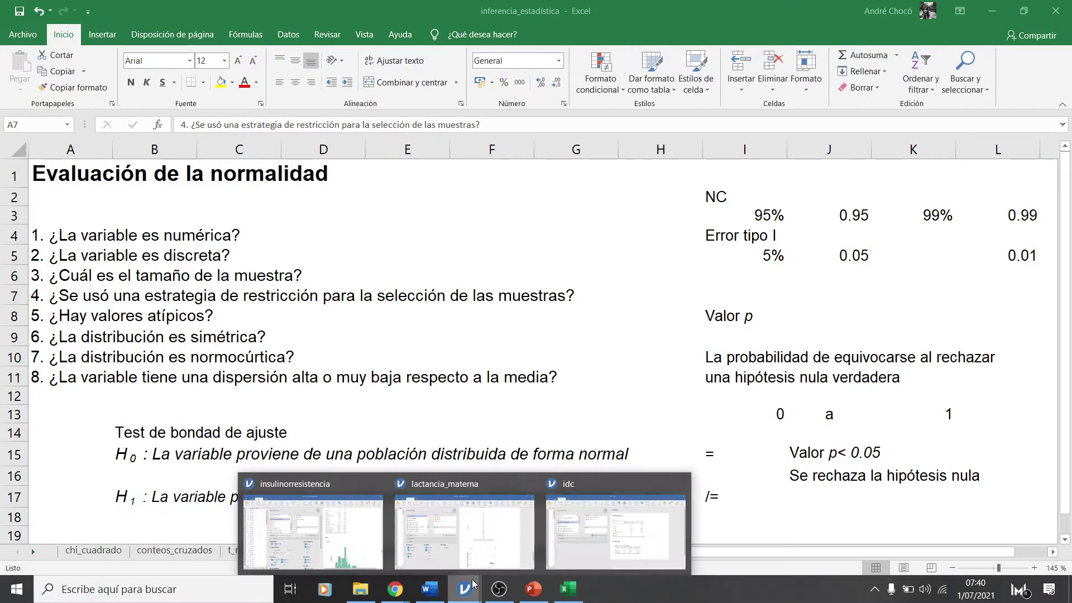
left_click(310, 537)
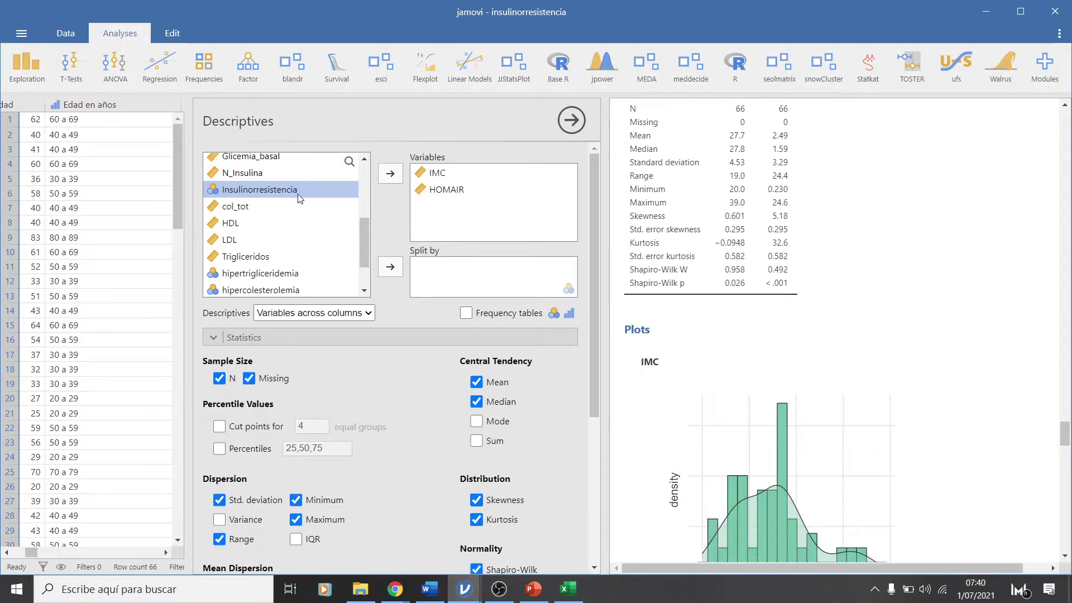
Add edad to the variables of the Descriptives analysis alongside IMC and HOMAIR
scroll(258, 192, "up", 3)
left_click(232, 178)
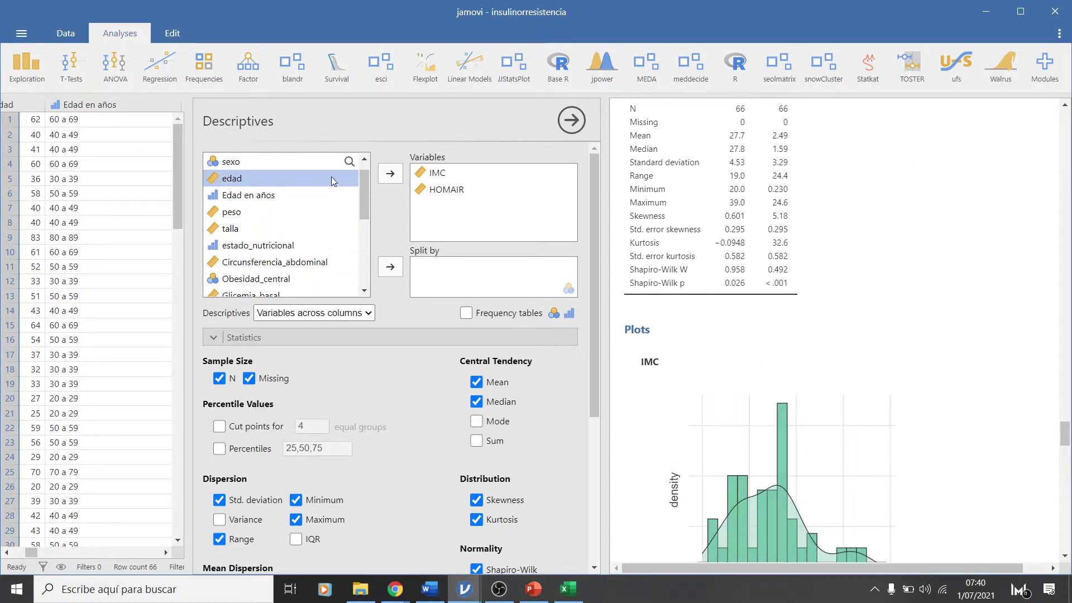
left_click(390, 173)
Find the edad histogram in the results and annotate its bars and density curve
scroll(748, 300, "down", 3)
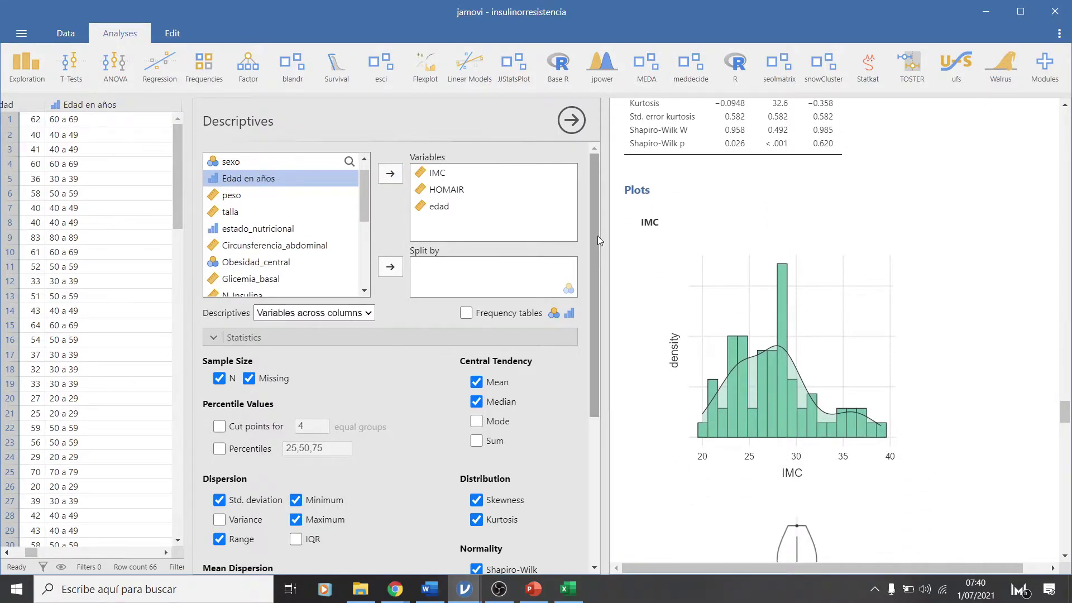
scroll(709, 325, "down", 4)
scroll(708, 325, "down", 20)
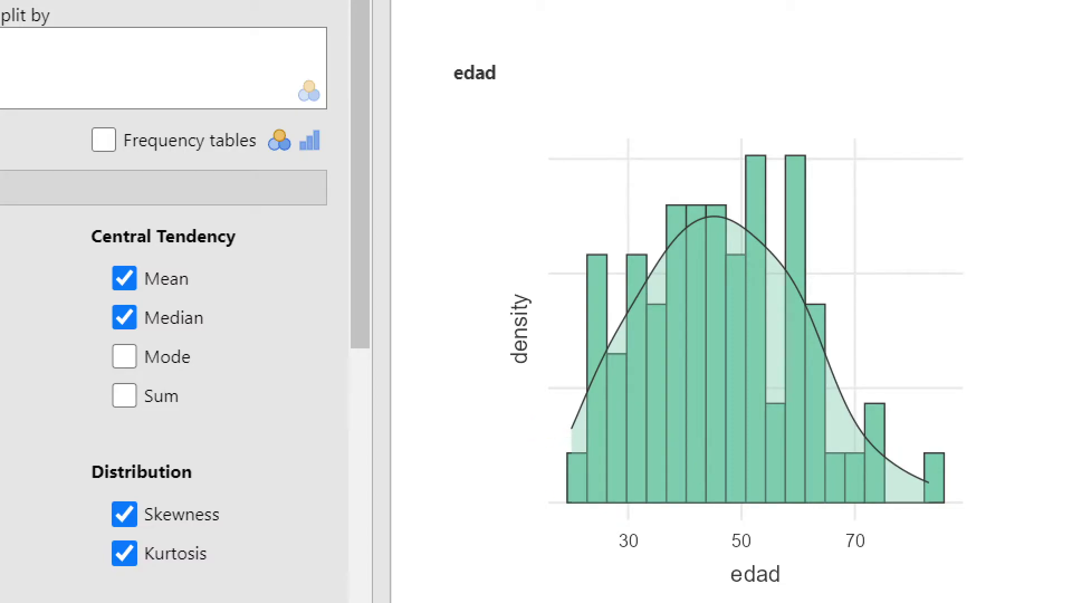
left_click_drag(559, 445, 523, 495)
mouse_move(544, 479)
left_mouse_down()
mouse_move(553, 507)
mouse_move(527, 479)
mouse_move(529, 505)
left_mouse_up()
left_click_drag(563, 252, 556, 591)
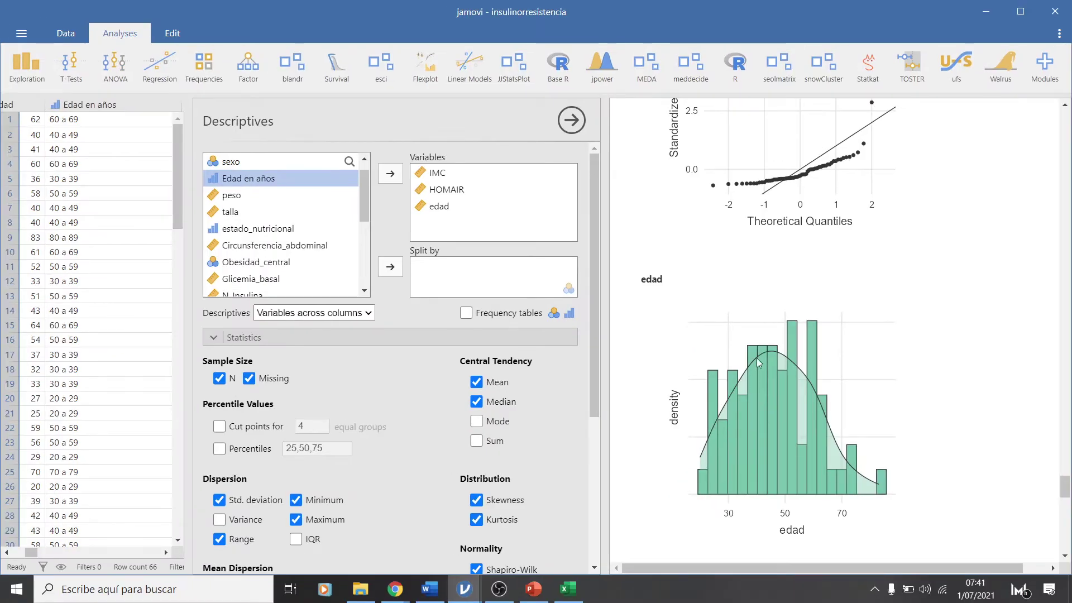
Revisit the IMC plots and consult the symmetry and kurtosis questions of the normality checklist in Excel
scroll(803, 353, "up", 5)
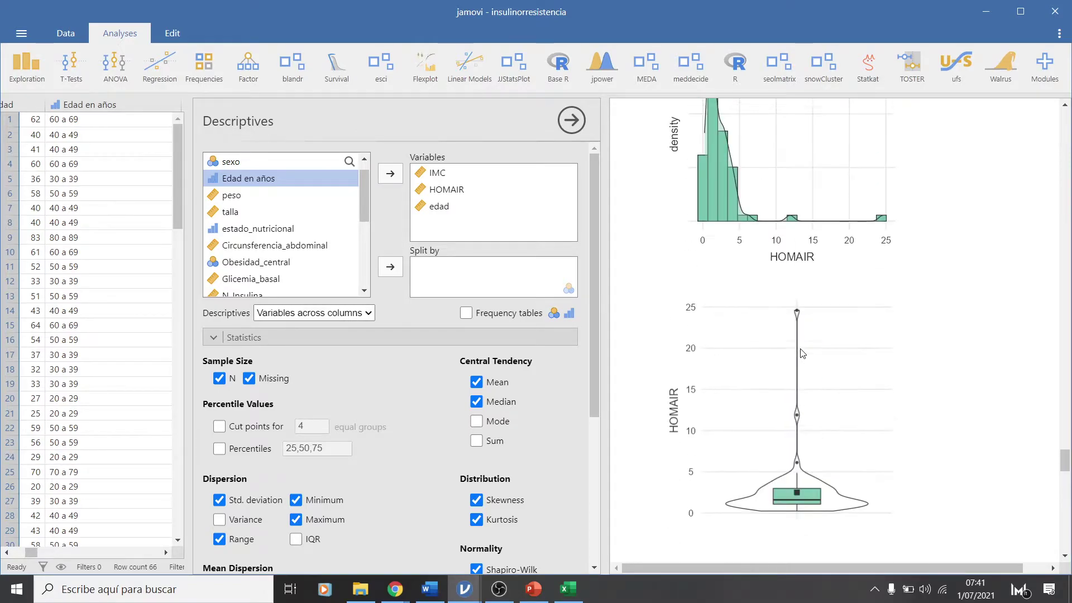
scroll(802, 352, "up", 4)
scroll(840, 353, "up", 15)
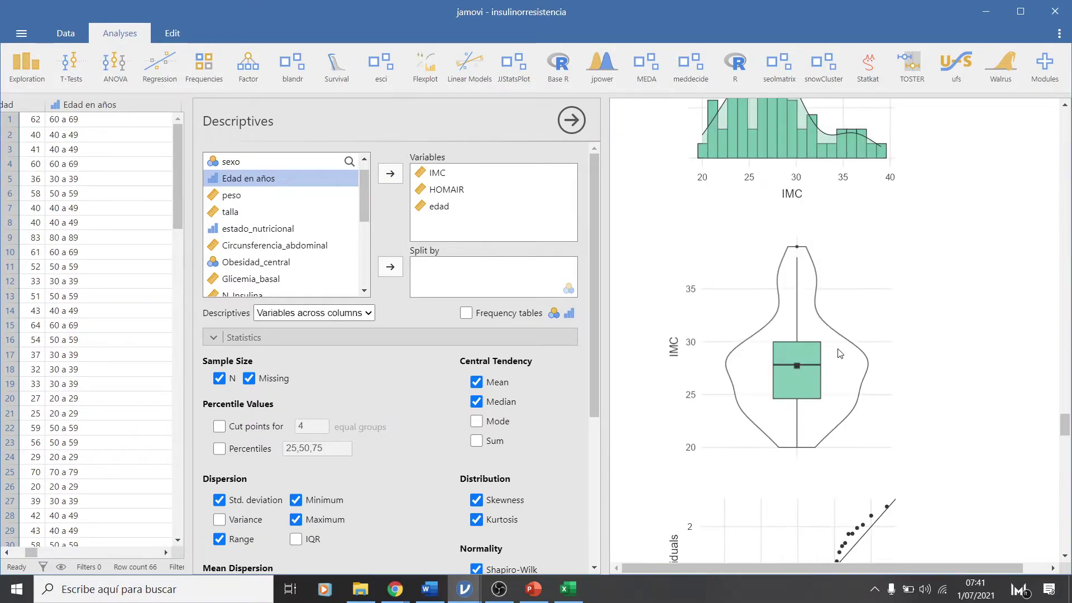
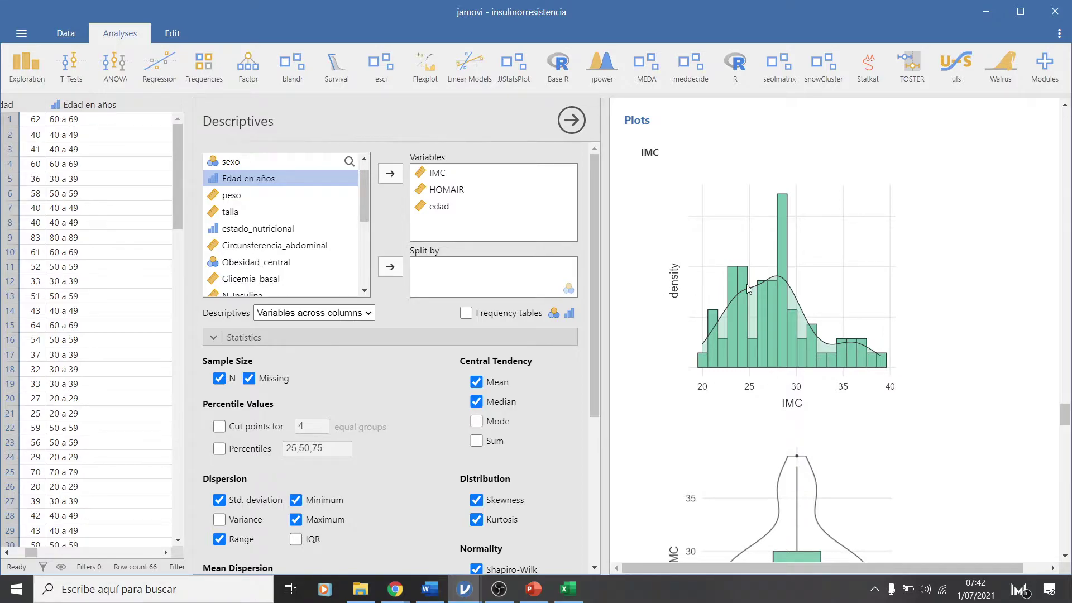
left_click(568, 589)
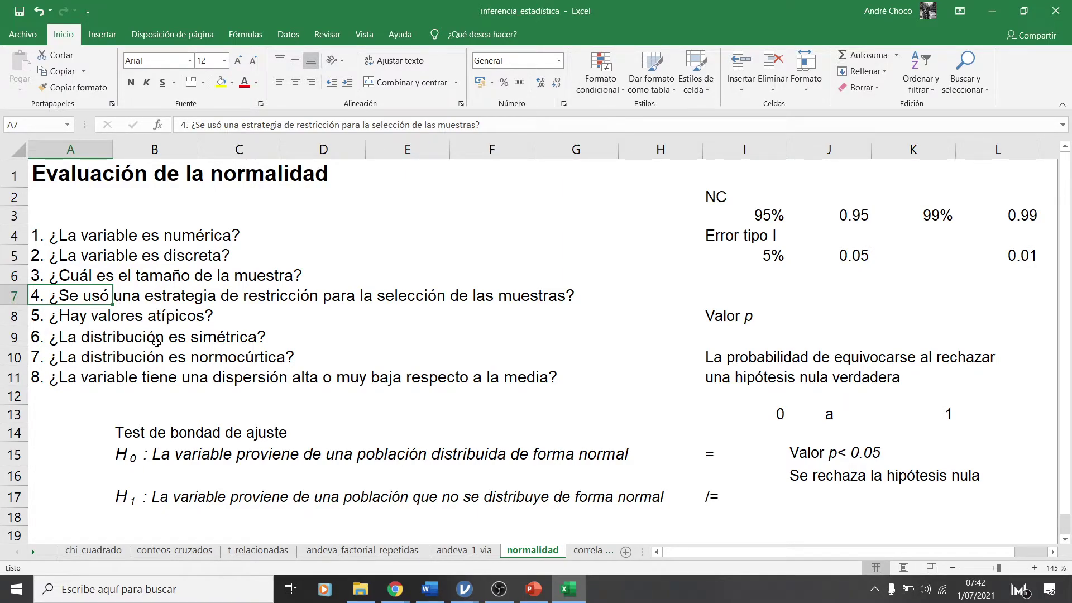
left_click(157, 343)
left_click(84, 359)
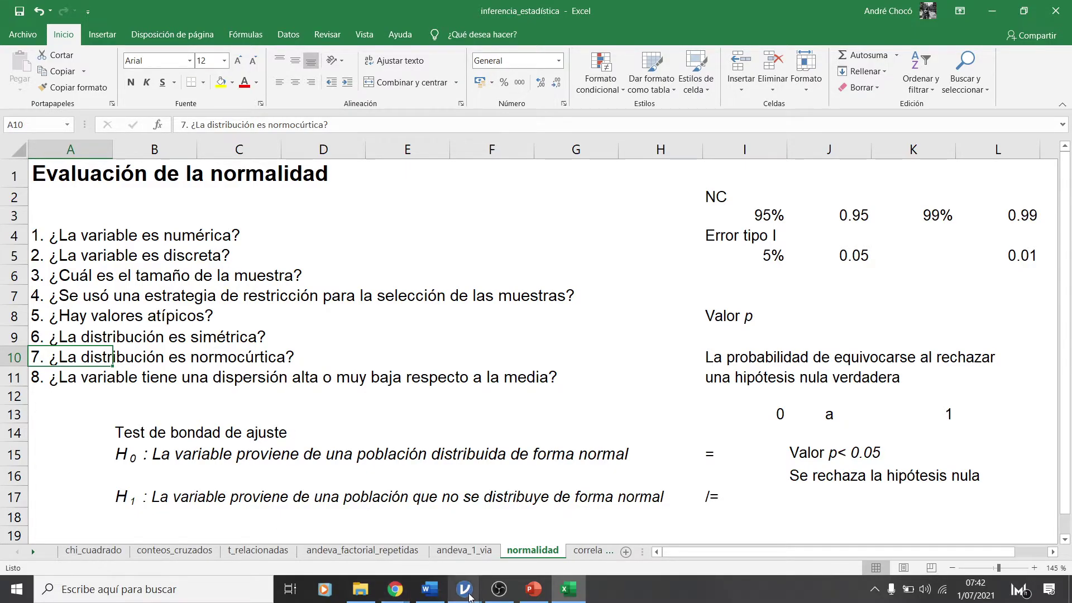
Switch to the lactancia_materna window in jamovi and examine the violin and Q-Q plots of gestas, cesareas and abortos
left_click(465, 595)
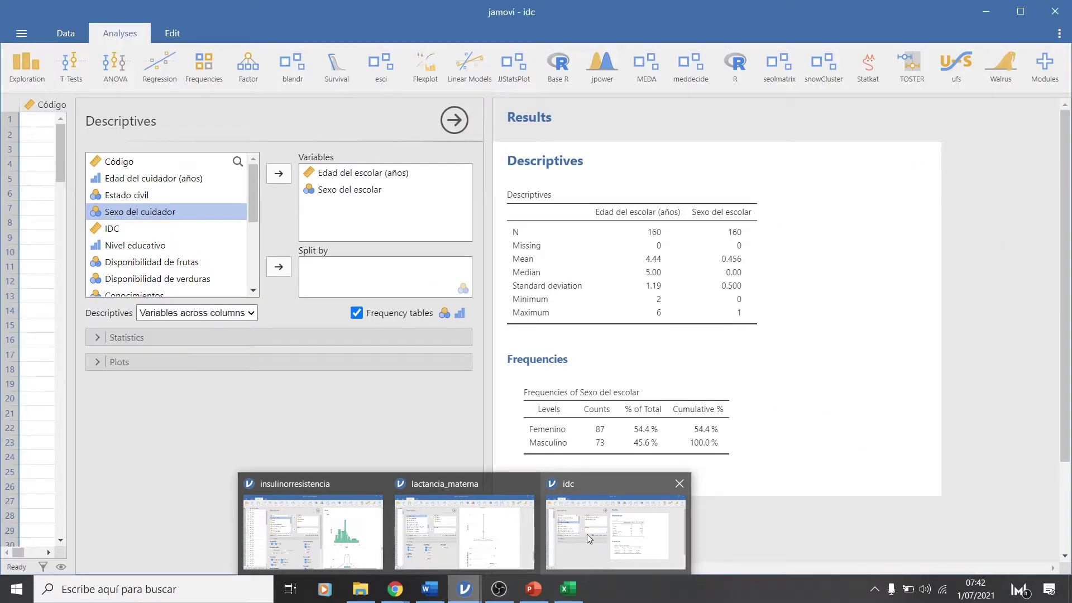
left_click(477, 534)
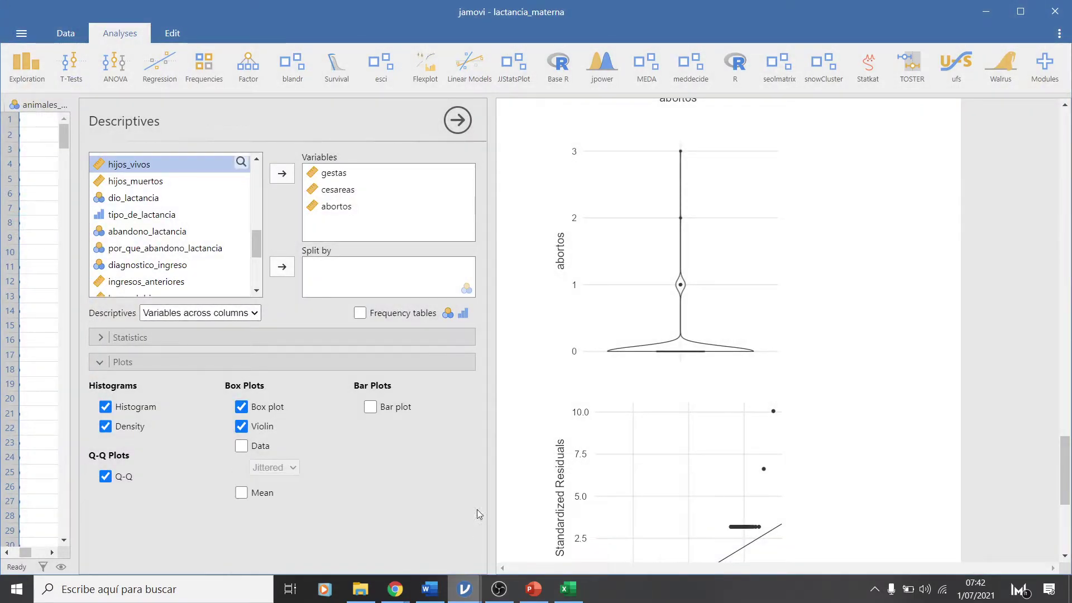
scroll(590, 280, "down", 8)
scroll(617, 282, "up", 20)
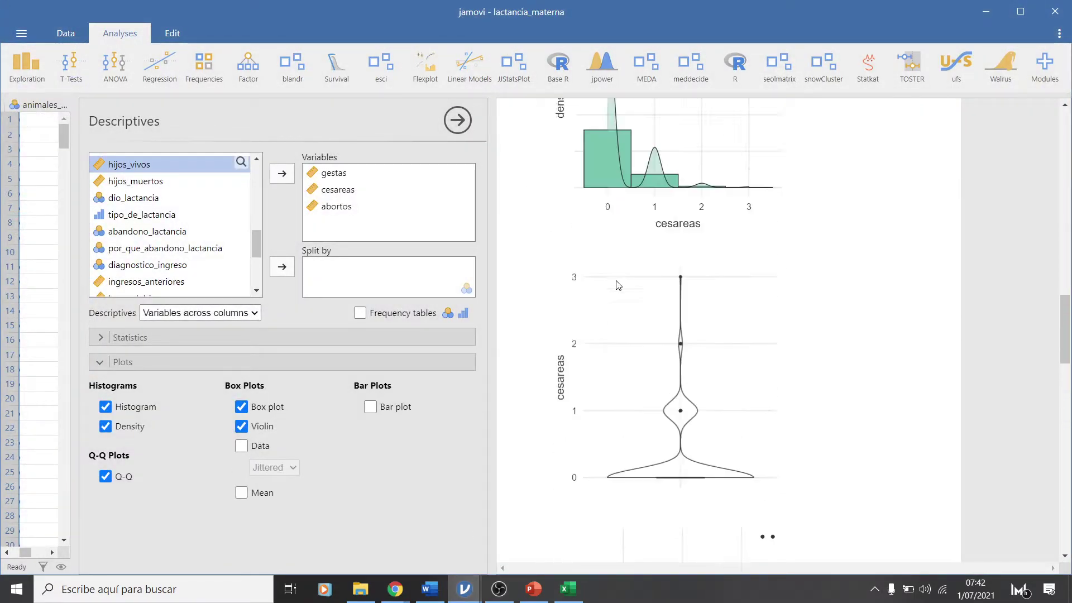
scroll(669, 295, "down", 7)
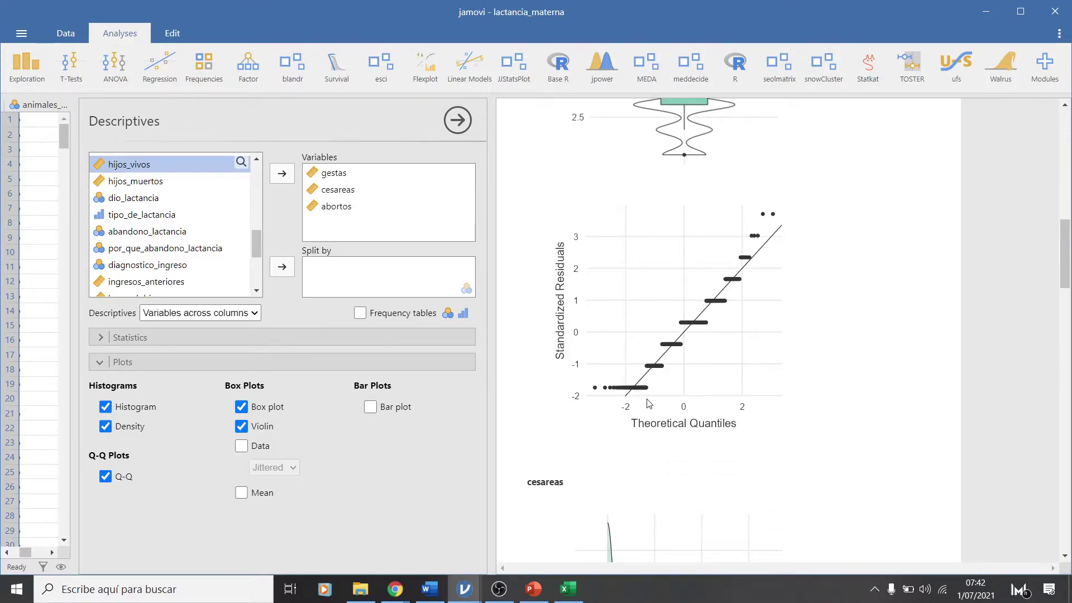
scroll(648, 402, "down", 10)
scroll(648, 403, "down", 1)
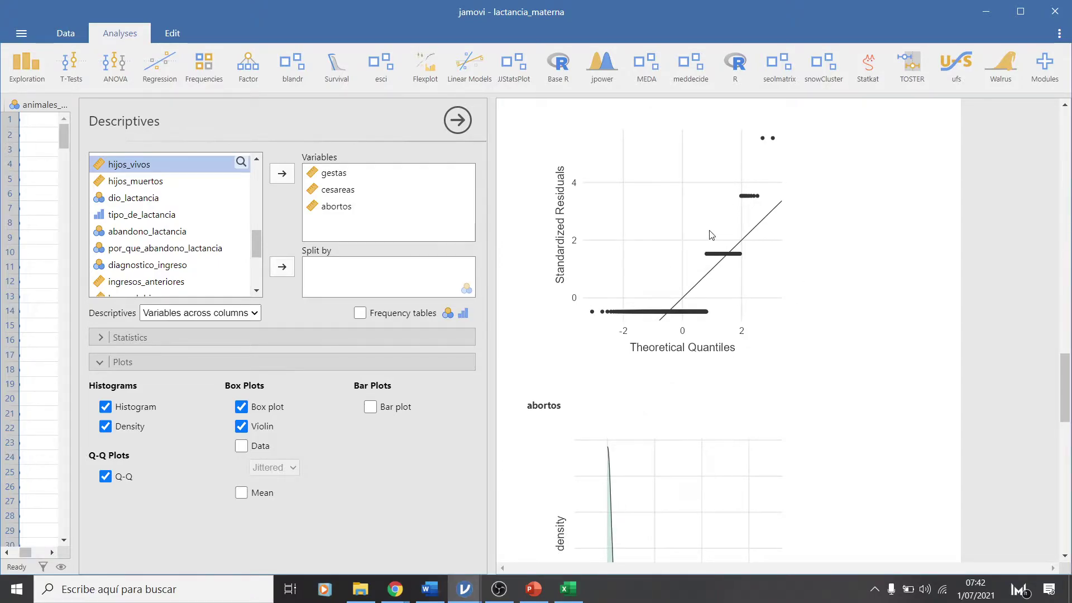
scroll(712, 235, "up", 10)
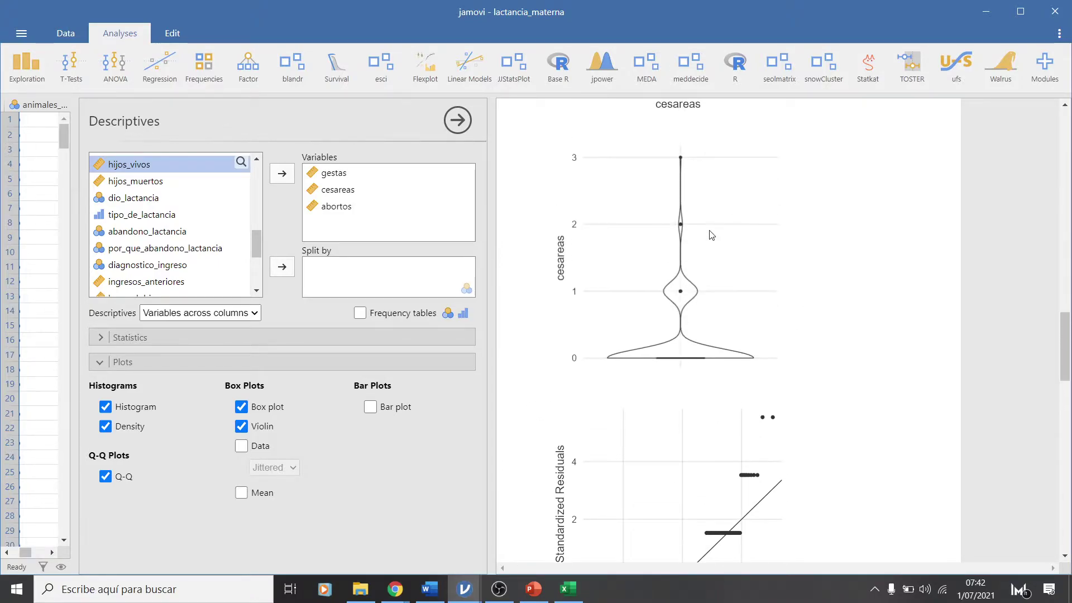
scroll(712, 235, "up", 3)
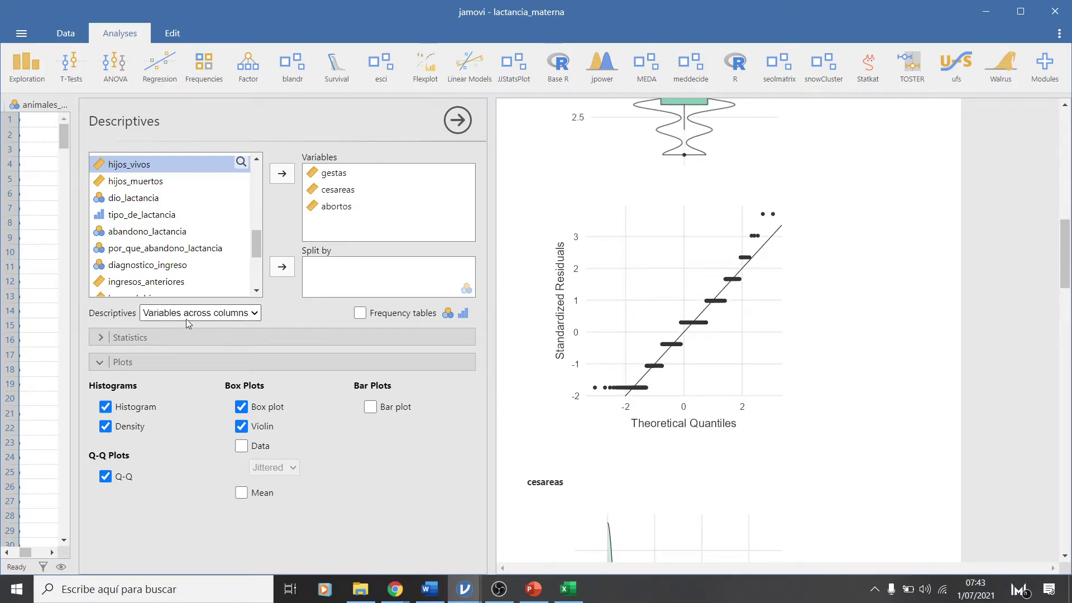
Enable the Shapiro-Wilk, skewness and kurtosis statistics for gestas, cesareas and abortos
left_click(102, 342)
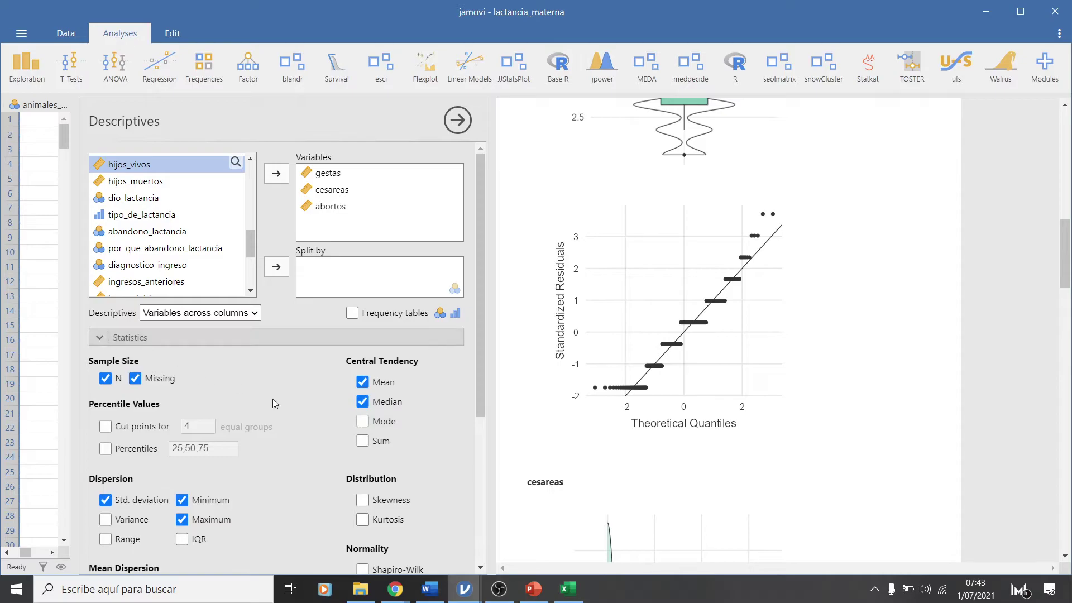
left_click(362, 364)
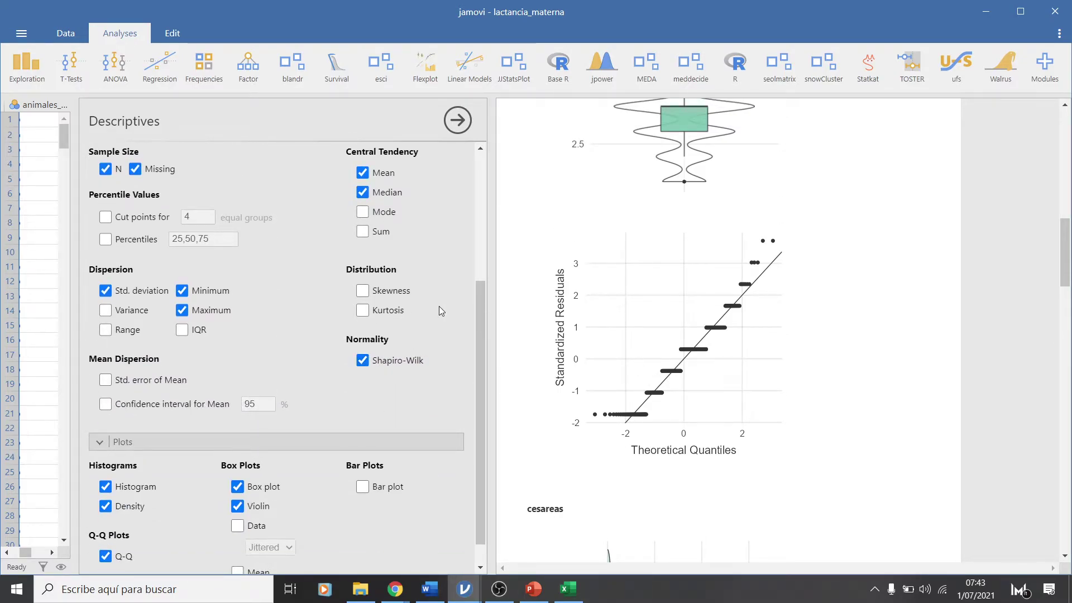
left_click(363, 291)
left_click(363, 311)
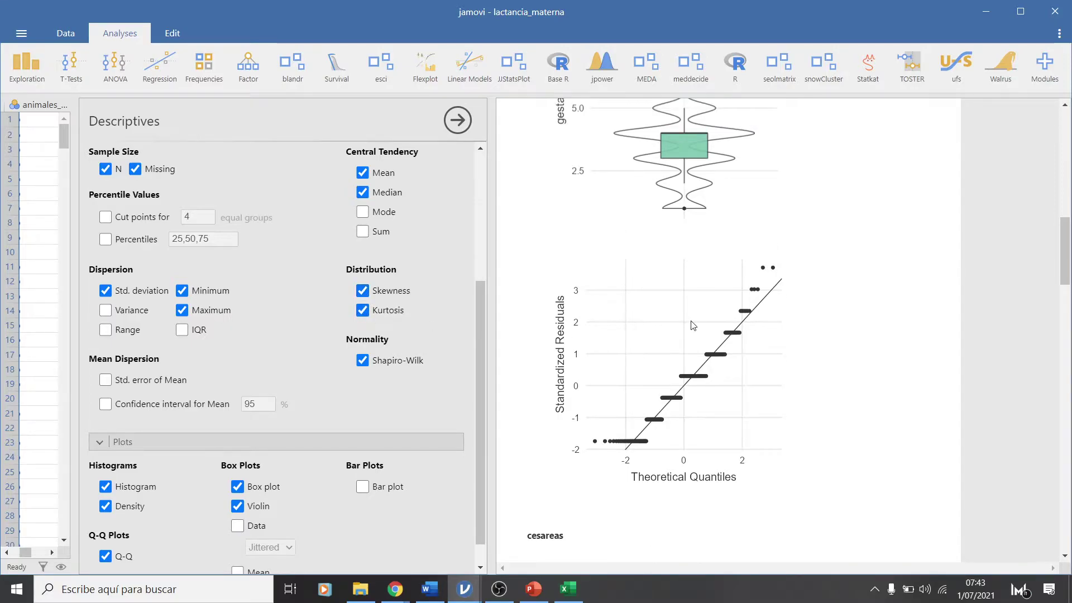
Underline the Shapiro-Wilk p values and circle the sample sizes of all three variables in the descriptives table
scroll(697, 307, "up", 15)
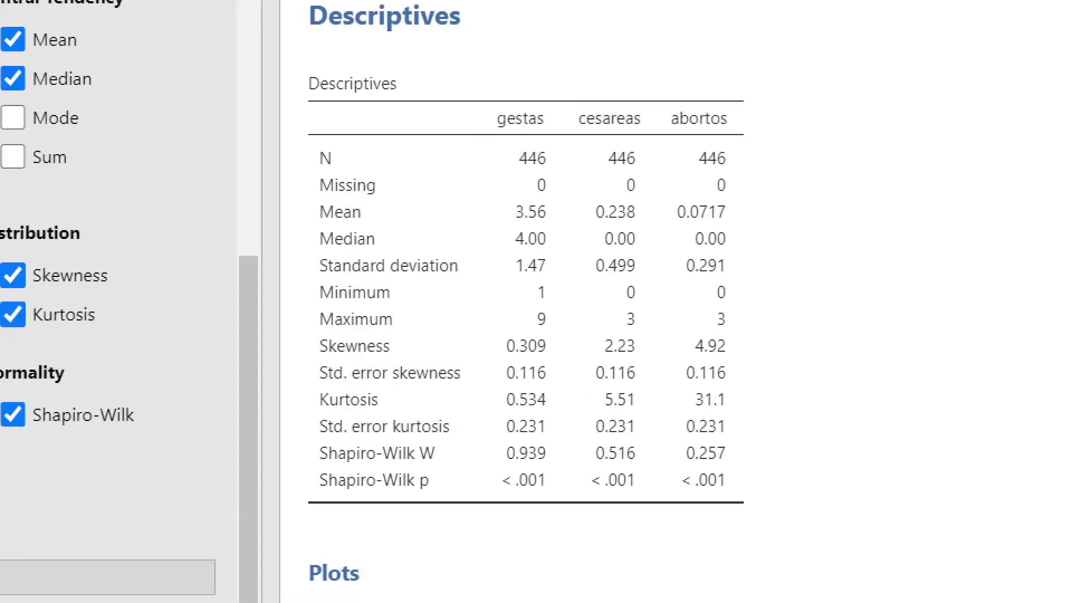
left_click_drag(496, 494, 746, 493)
mouse_move(552, 135)
left_mouse_down()
mouse_move(522, 139)
mouse_move(513, 163)
mouse_move(572, 169)
mouse_move(537, 143)
left_mouse_up()
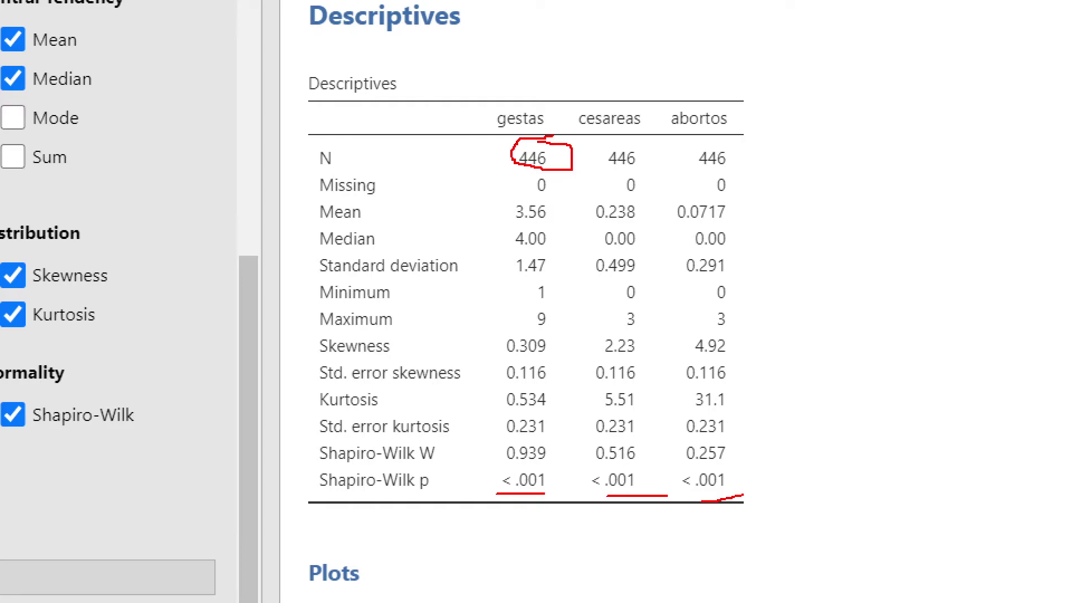
mouse_move(645, 139)
left_mouse_down()
mouse_move(613, 140)
mouse_move(625, 163)
mouse_move(656, 157)
mouse_move(642, 146)
left_mouse_up()
mouse_move(729, 140)
left_mouse_down()
mouse_move(682, 148)
mouse_move(729, 170)
mouse_move(722, 144)
left_mouse_up()
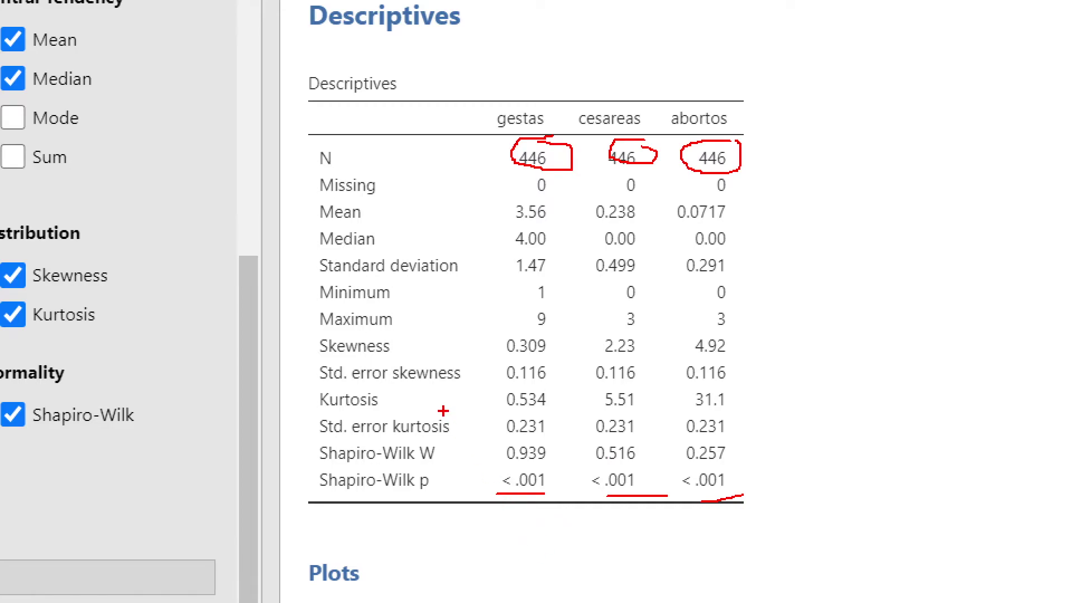
Mark the kurtosis and skewness values of gestas, cesareas and abortos in the descriptives table
left_click_drag(497, 408, 539, 408)
left_click_drag(604, 414, 748, 408)
mouse_move(594, 408)
left_mouse_down()
mouse_move(597, 386)
mouse_move(659, 366)
mouse_move(658, 412)
mouse_move(677, 387)
mouse_move(751, 373)
mouse_move(760, 416)
left_mouse_up()
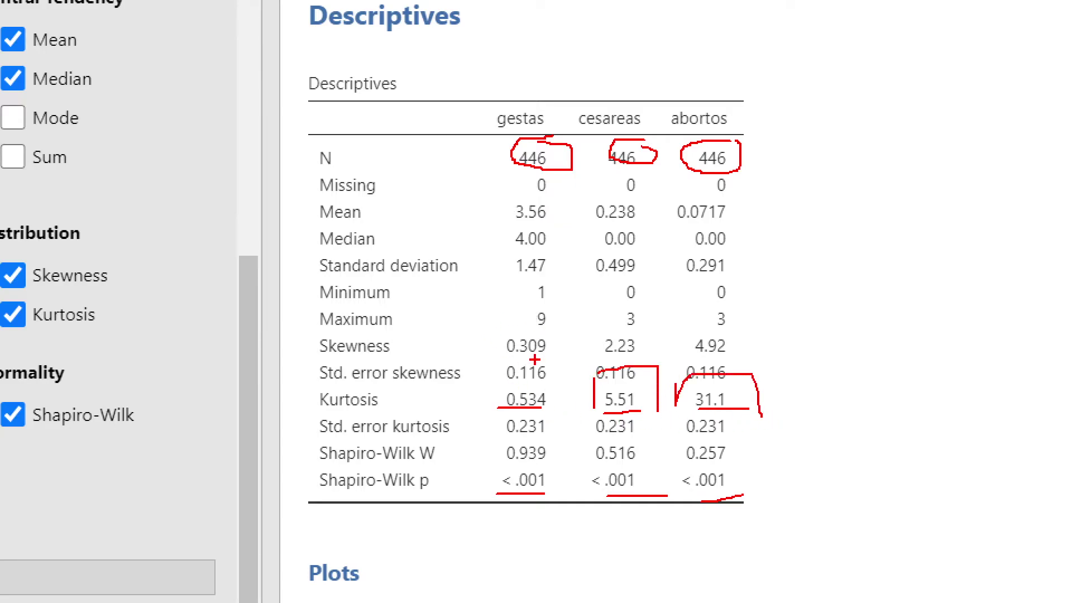
left_click_drag(364, 363, 454, 362)
left_click_drag(606, 355, 637, 354)
left_click_drag(713, 361, 745, 360)
Highlight the skewness and kurtosis of gestas and cross out its Shapiro-Wilk p value
mouse_move(500, 339)
left_mouse_down()
mouse_move(568, 356)
mouse_move(479, 330)
left_mouse_up()
left_click_drag(499, 400, 571, 392)
mouse_move(519, 480)
left_mouse_down()
mouse_move(536, 464)
mouse_move(507, 502)
left_mouse_up()
left_click_drag(507, 464, 543, 505)
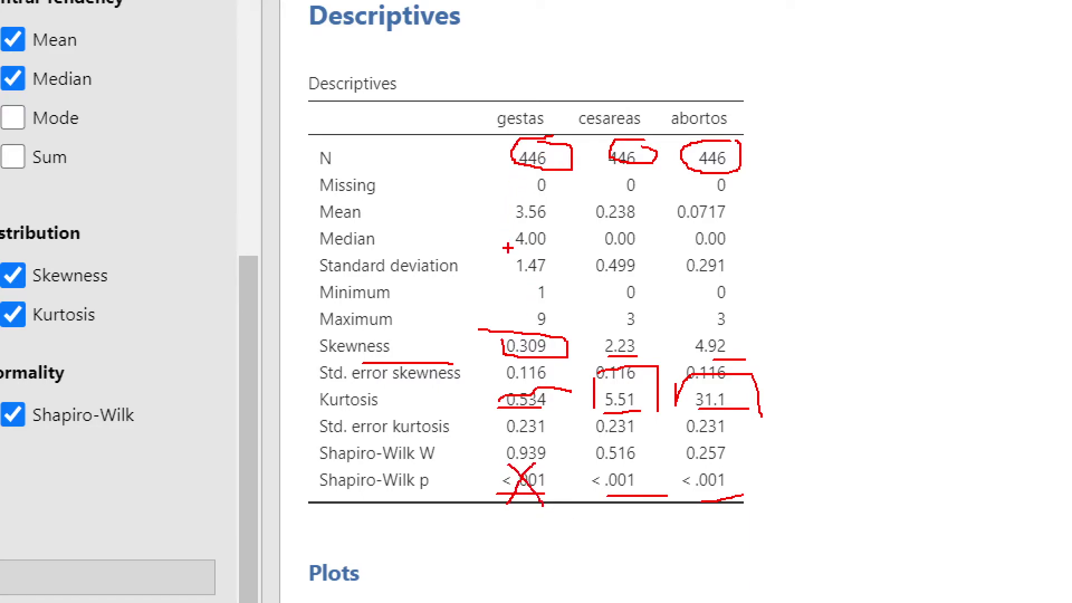
Underline the mean, median and standard deviation of gestas in the descriptives table
left_click_drag(499, 218, 560, 218)
left_click_drag(515, 251, 564, 252)
left_click_drag(516, 281, 579, 281)
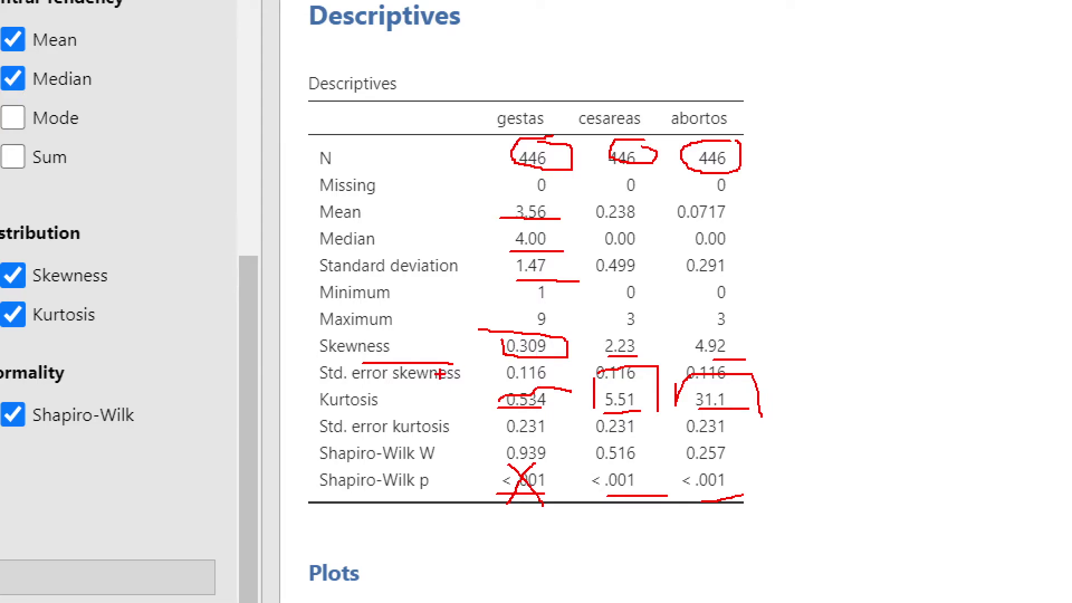
Examine the histogram with density curve and the box-violin plot of gestas
scroll(635, 399, "down", 10)
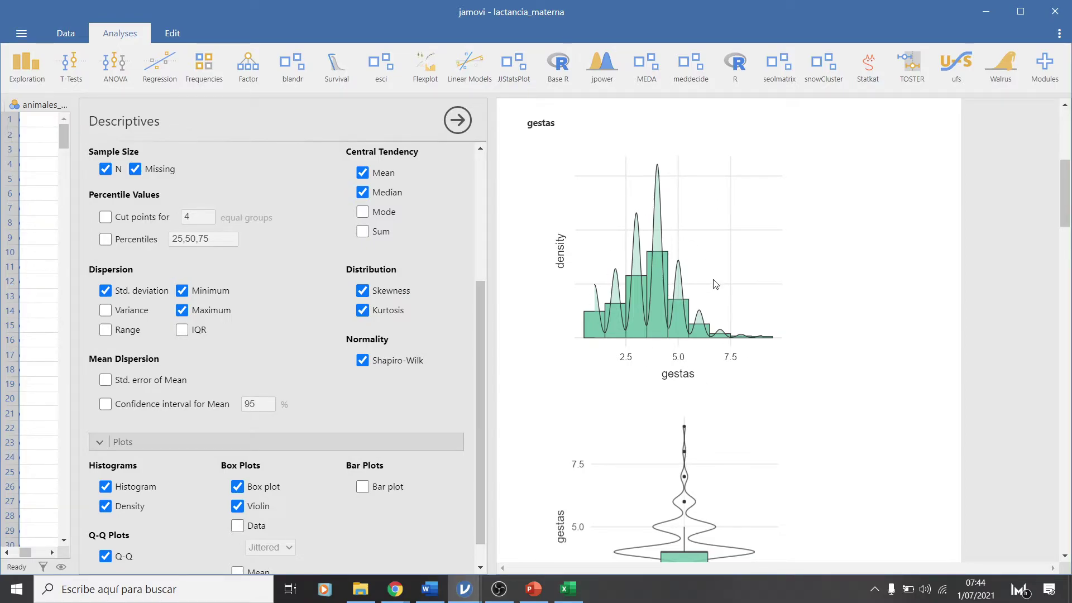
scroll(619, 327, "down", 3)
scroll(619, 327, "up", 4)
scroll(622, 333, "down", 3)
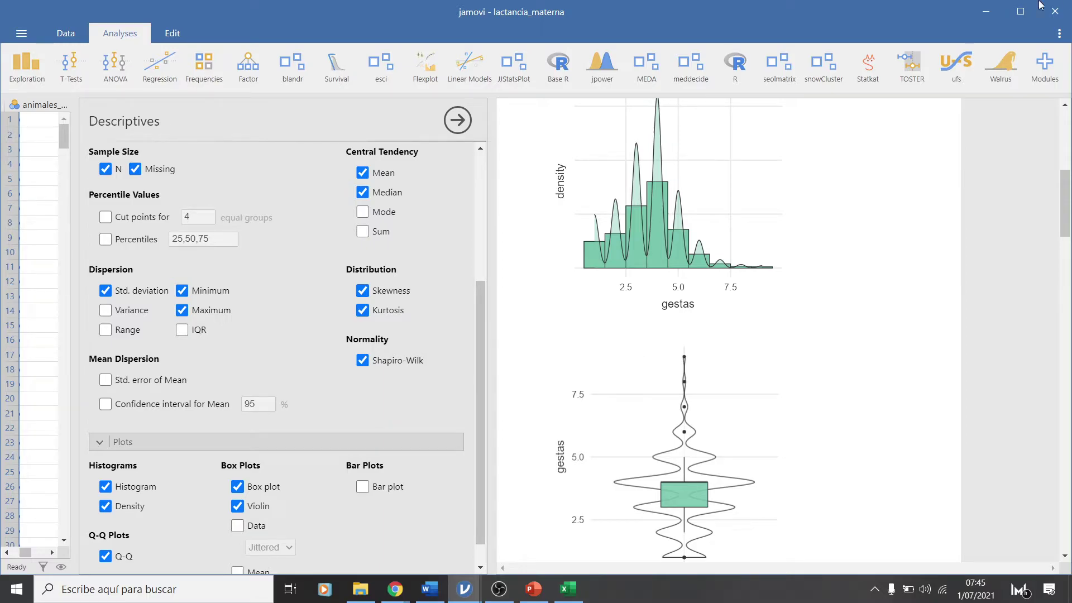
Switch to the Word course outline and highlight the "T de Student" topic under Módulo 4
left_click(440, 593)
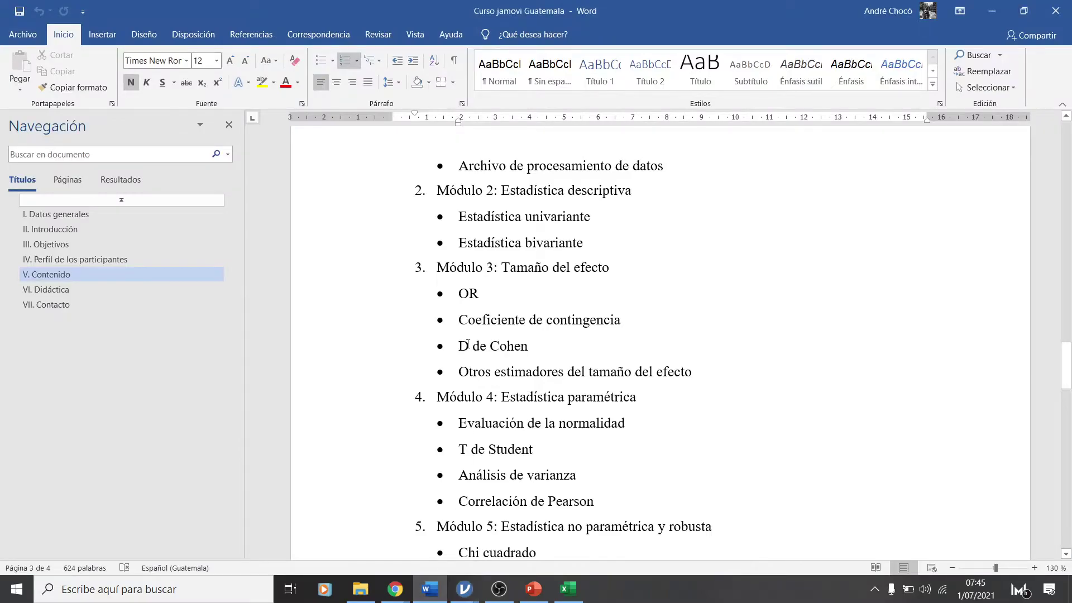
left_click_drag(540, 453, 457, 451)
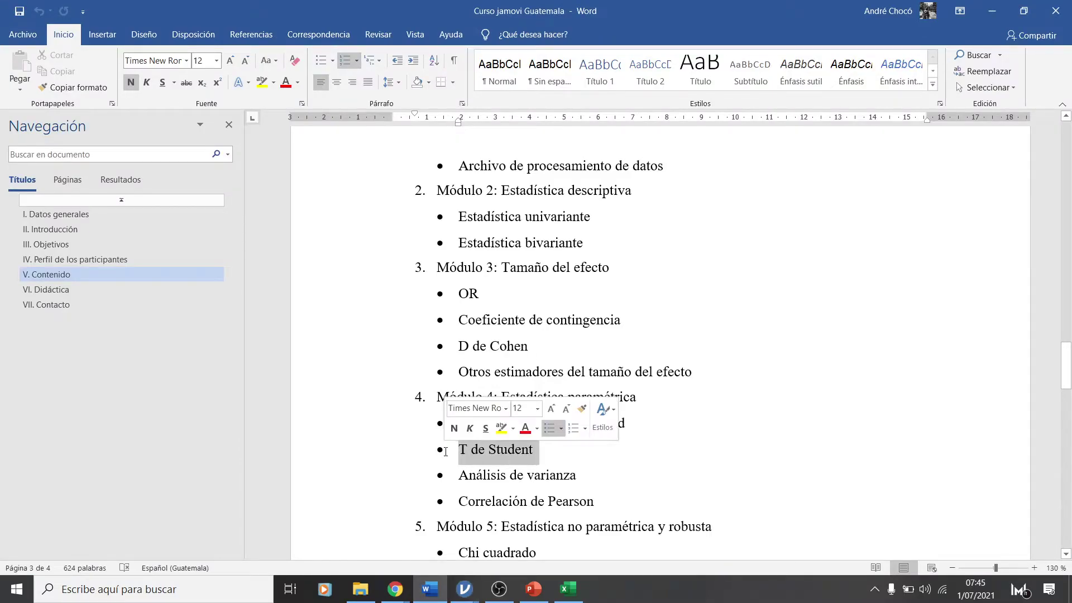
scroll(627, 431, "down", 3)
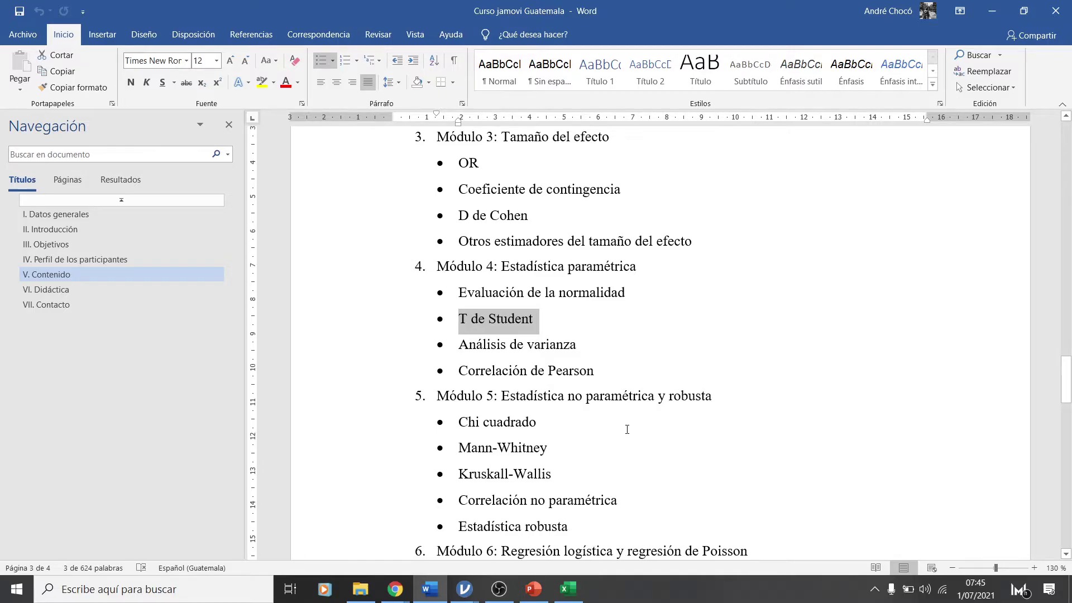
Switch to the insulinorresistencia dataset in jamovi and start an Independent Samples T-Test
left_click(464, 589)
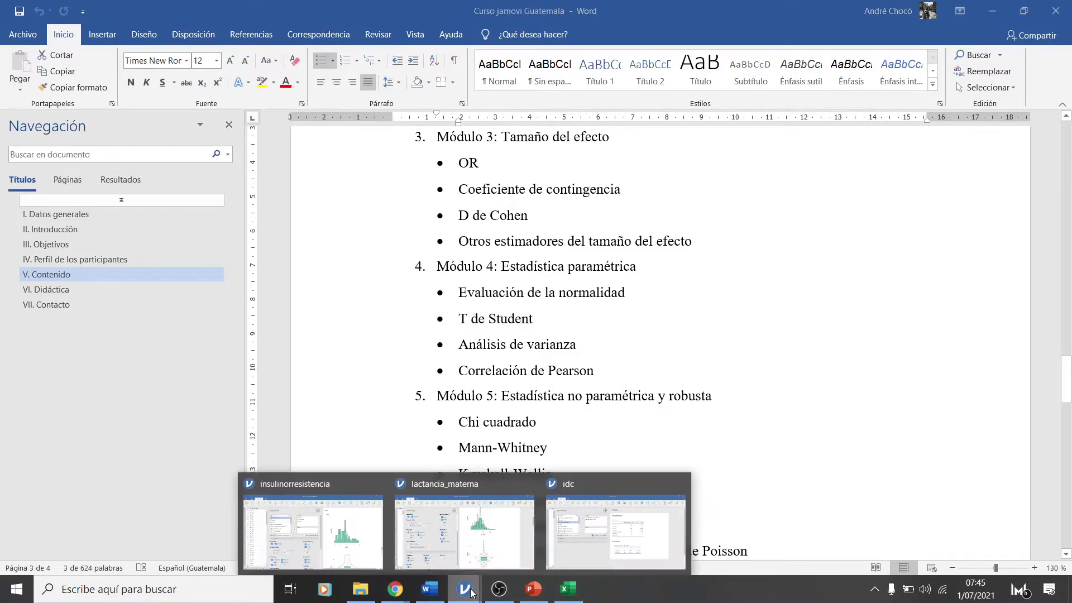
left_click(372, 538)
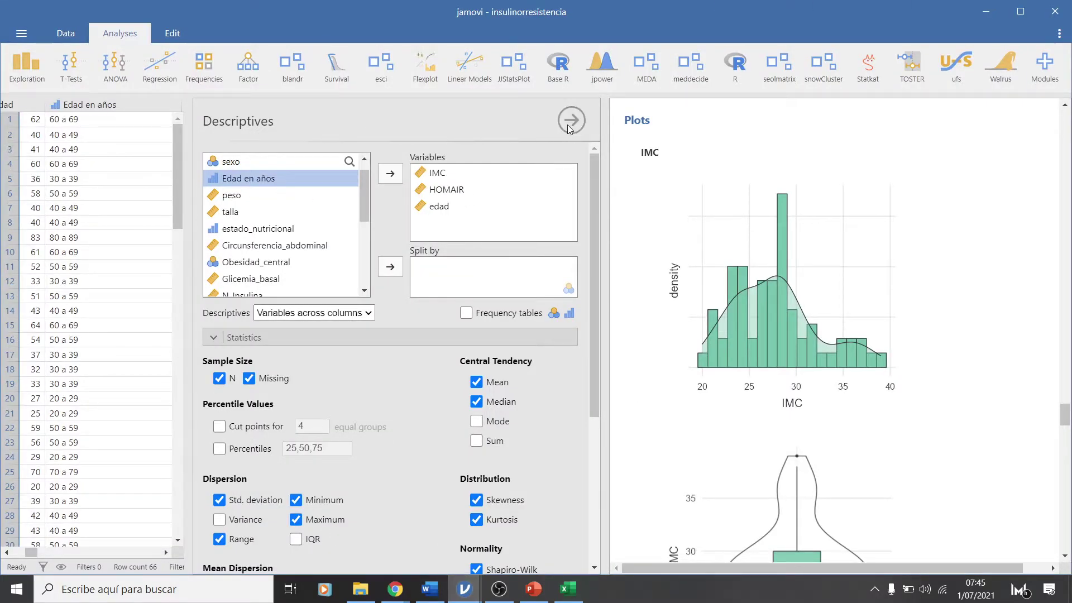
left_click(72, 70)
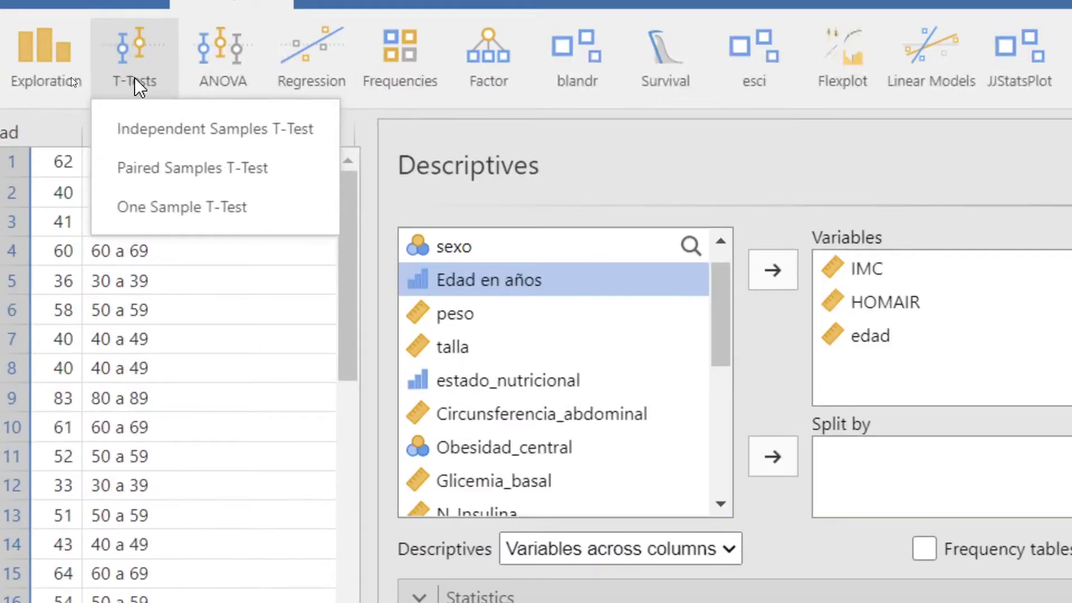
left_click(156, 144)
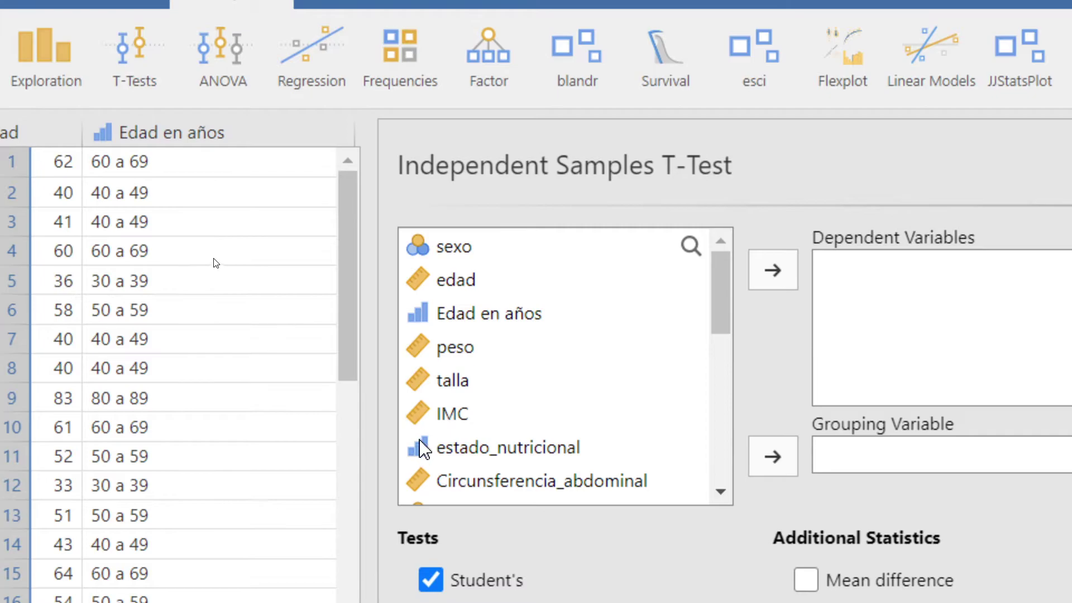
Assign IMC as the dependent variable and Insulinorresistencia as the grouping variable
left_click(433, 415)
left_click(773, 270)
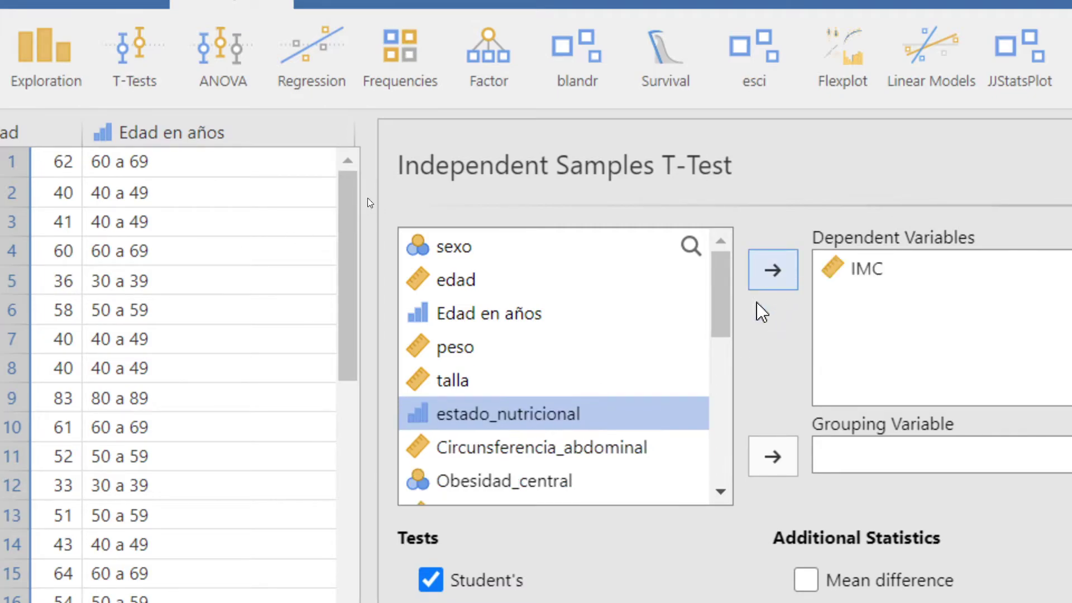
scroll(479, 353, "down", 5)
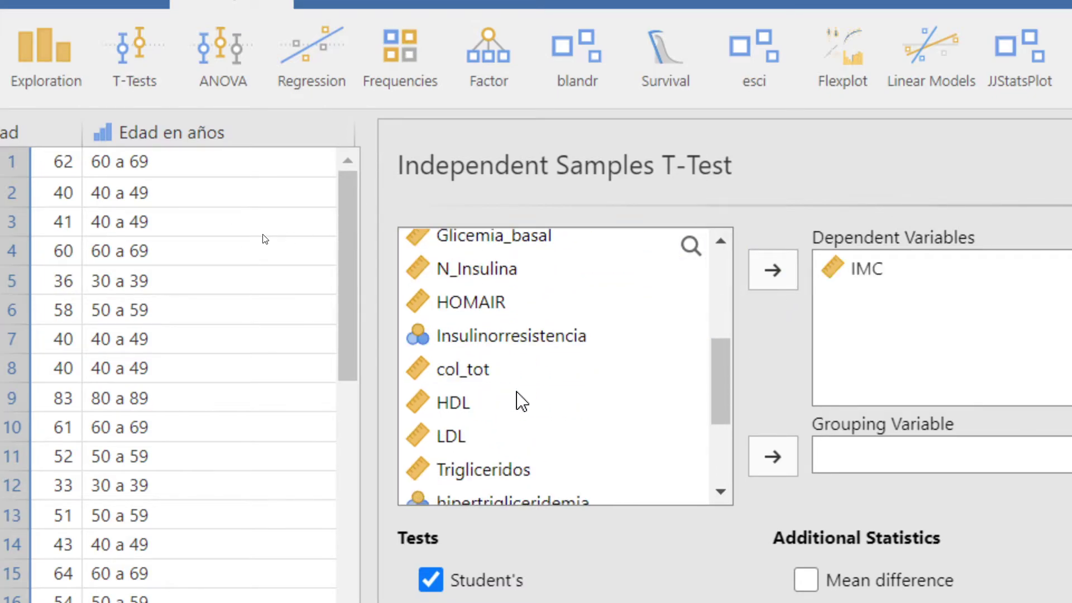
left_click(528, 336)
left_click(781, 463)
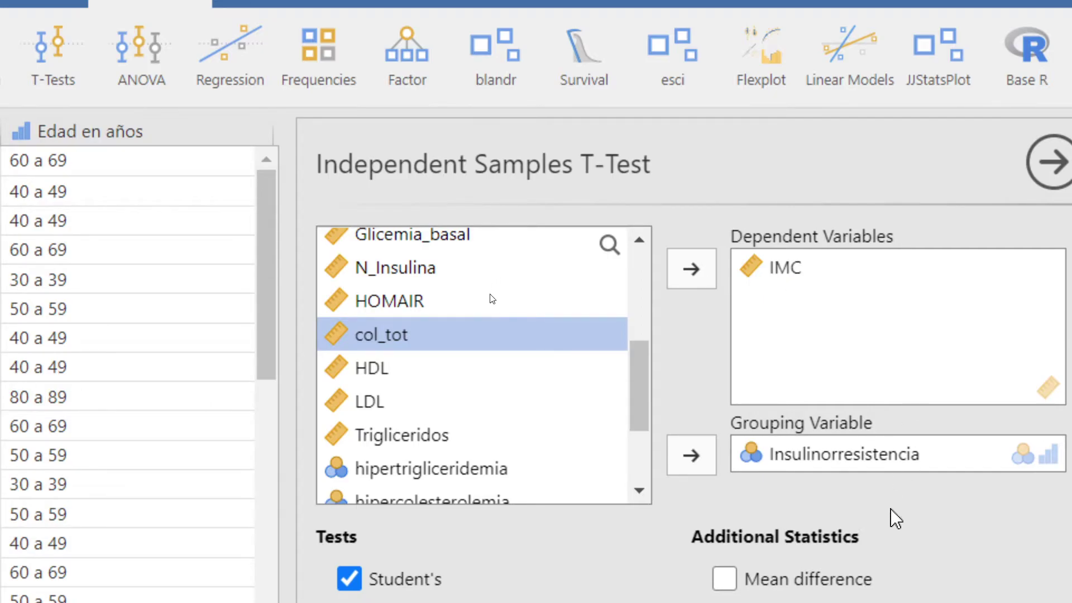
Enable descriptives, descriptives plots, the normality test, the Q-Q plot and the homogeneity test
scroll(892, 508, "down", 1)
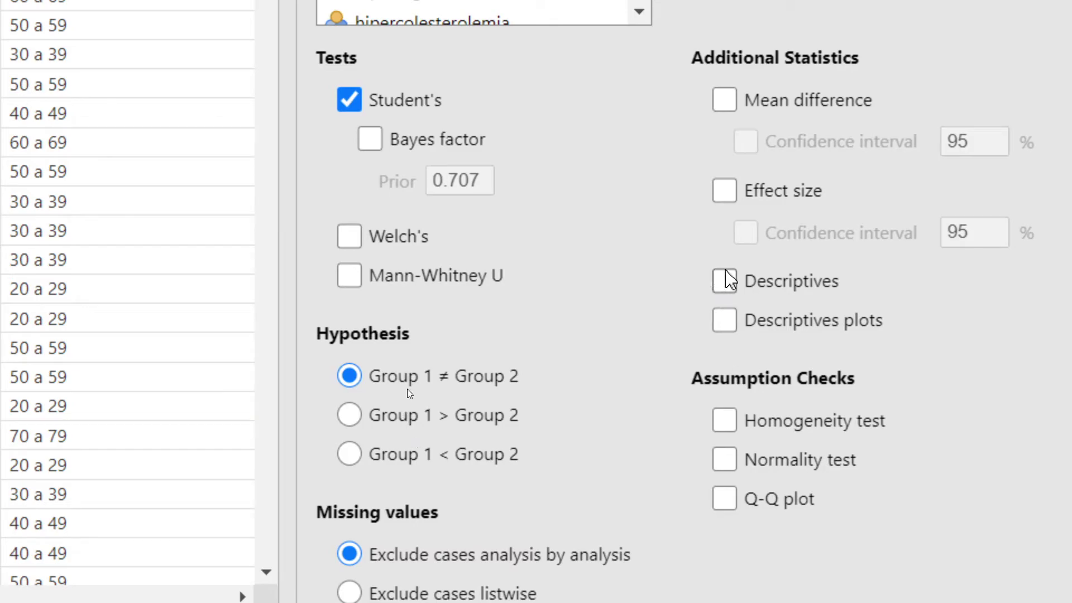
left_click(725, 281)
left_click(724, 319)
left_click(728, 464)
left_click(727, 498)
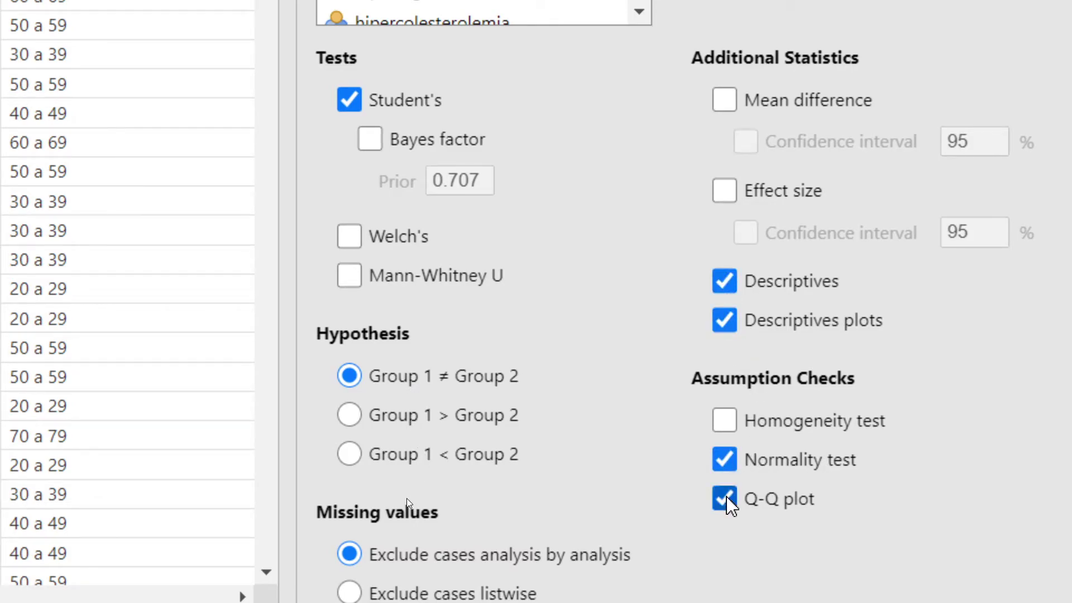
left_click(720, 422)
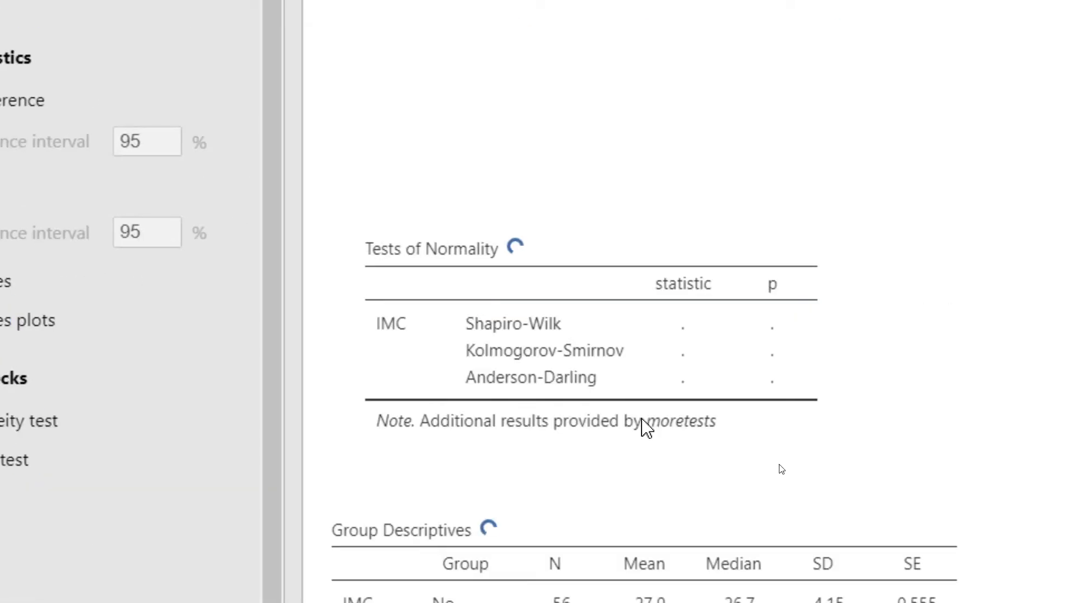
Review the IMC Q-Q plot and mark the p values in the Tests of Normality table
scroll(646, 433, "down", 15)
scroll(646, 433, "down", 7)
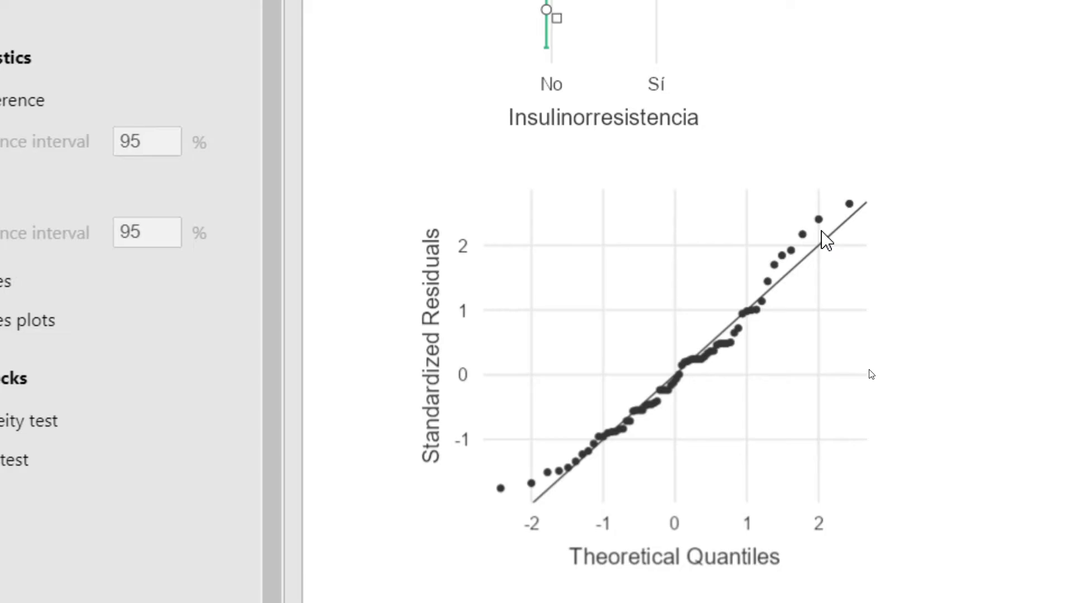
scroll(821, 232, "down", 7)
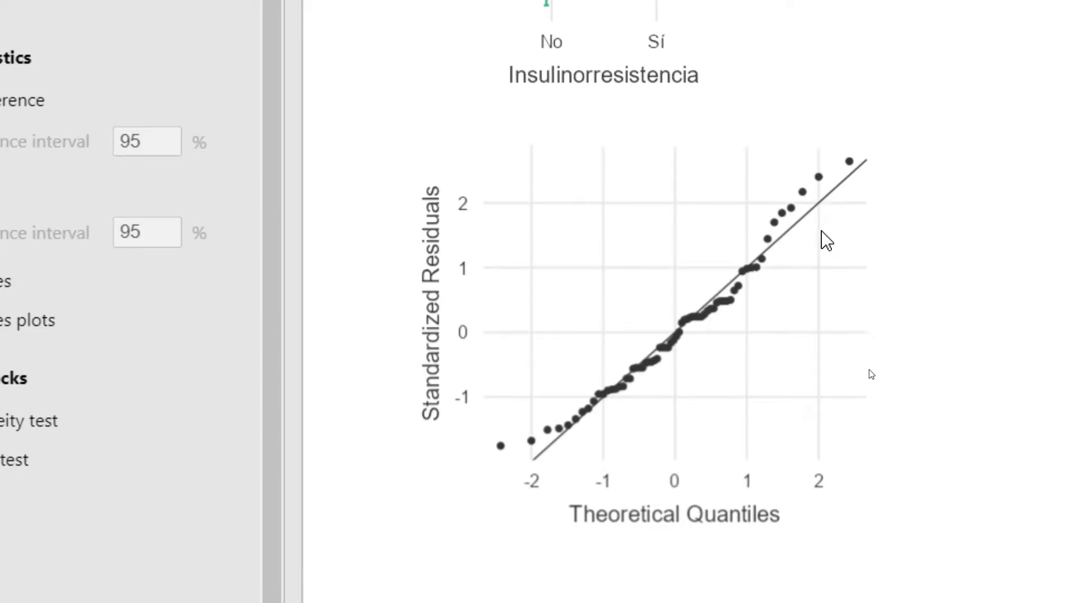
scroll(822, 240, "up", 15)
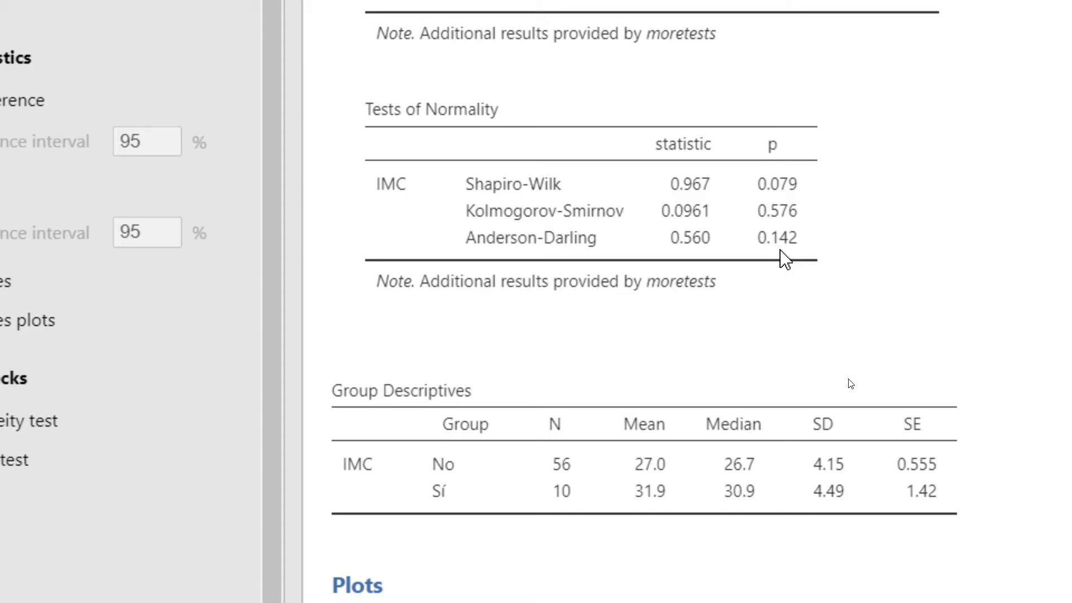
mouse_move(772, 252)
left_mouse_down()
mouse_move(802, 251)
mouse_move(782, 195)
mouse_move(809, 193)
left_mouse_up()
key("Escape")
scroll(770, 530, "up", 10)
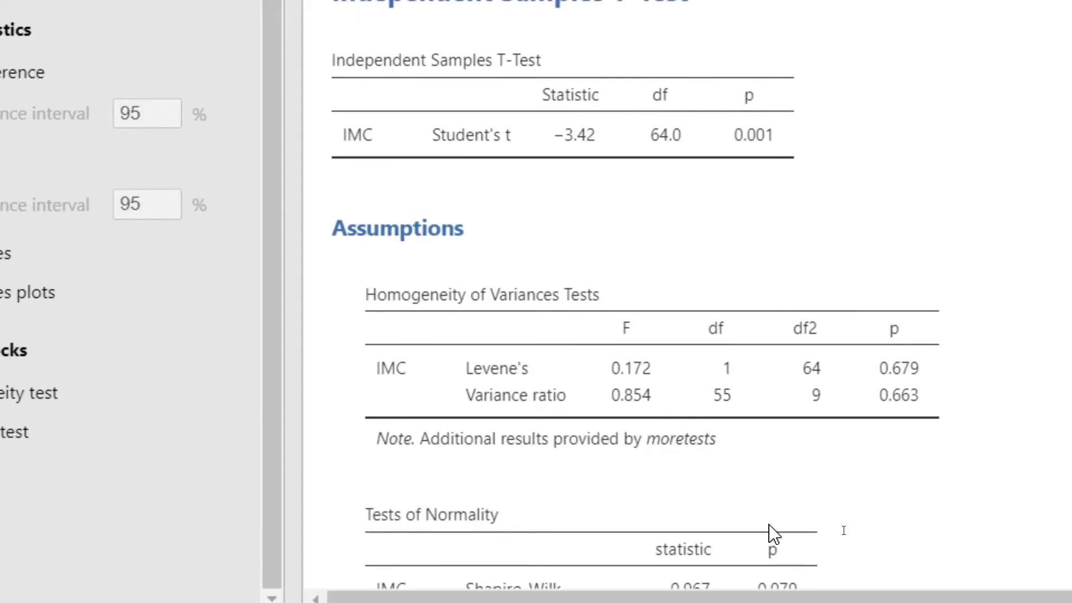
Draw two horizontal lines between the confidence intervals of the No and Sí groups on the IMC plot, then clear them
scroll(769, 528, "down", 15)
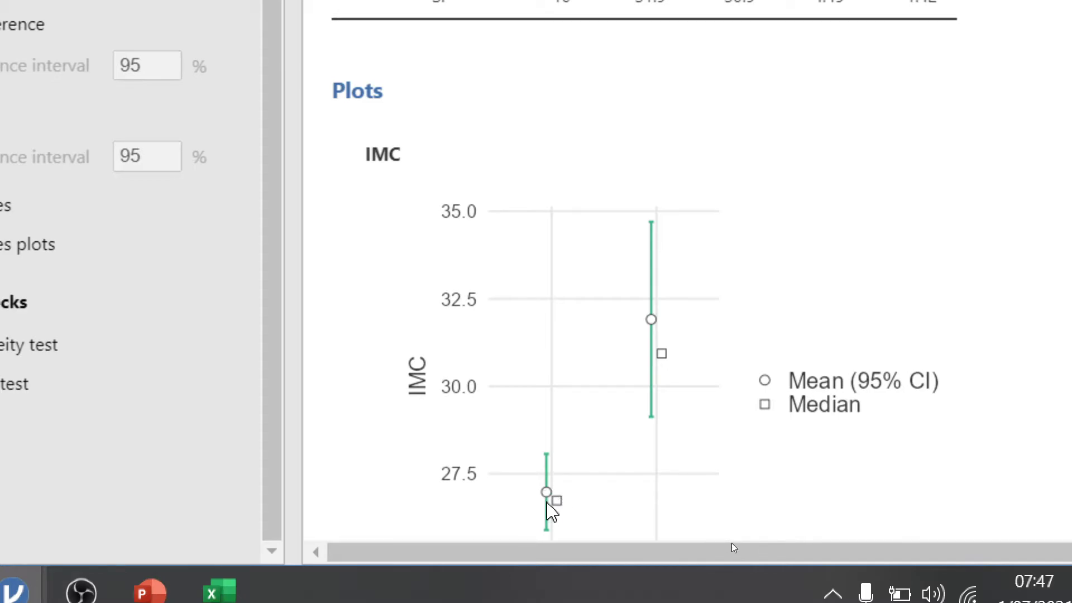
scroll(550, 502, "down", 5)
scroll(550, 334, "up", 3)
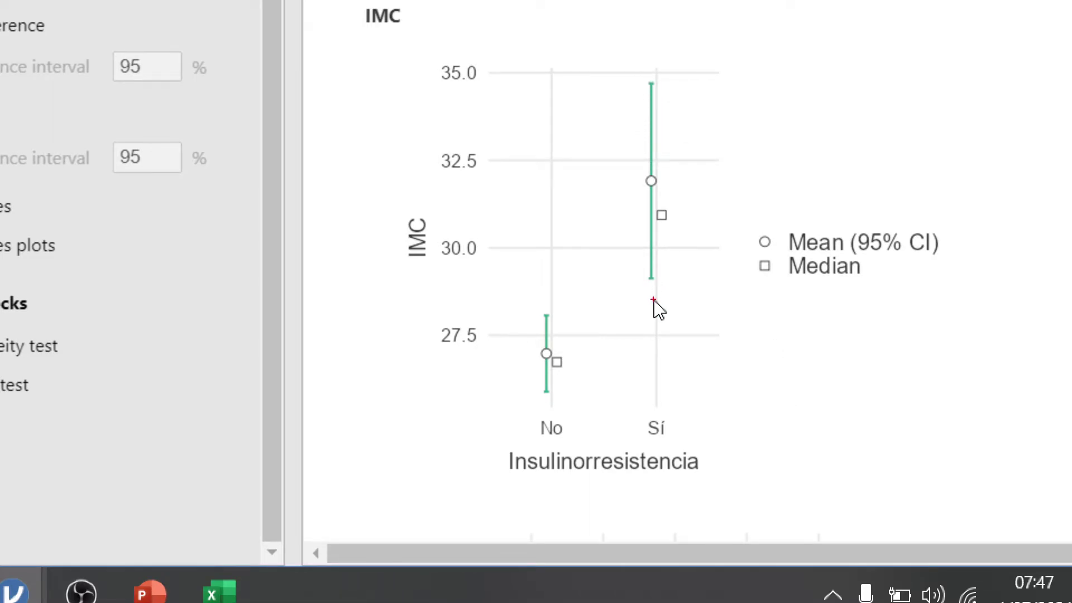
left_click_drag(486, 282, 708, 283)
left_click_drag(483, 306, 727, 304)
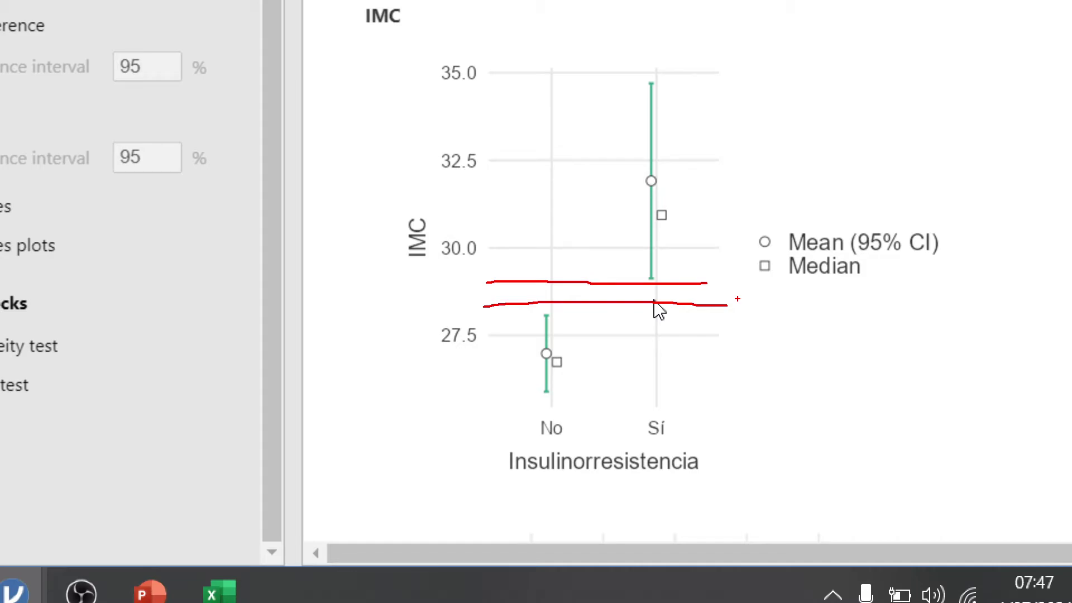
key("Escape")
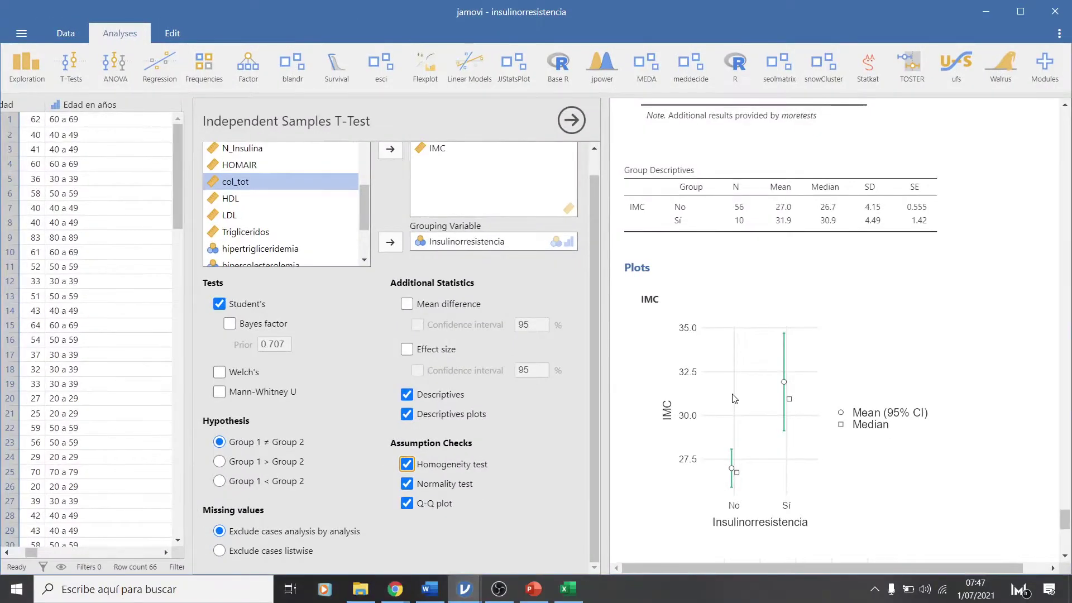
Switch to the Excel workbook and view the two-tailed null hypothesis on the t_independientes sheet
left_click(569, 589)
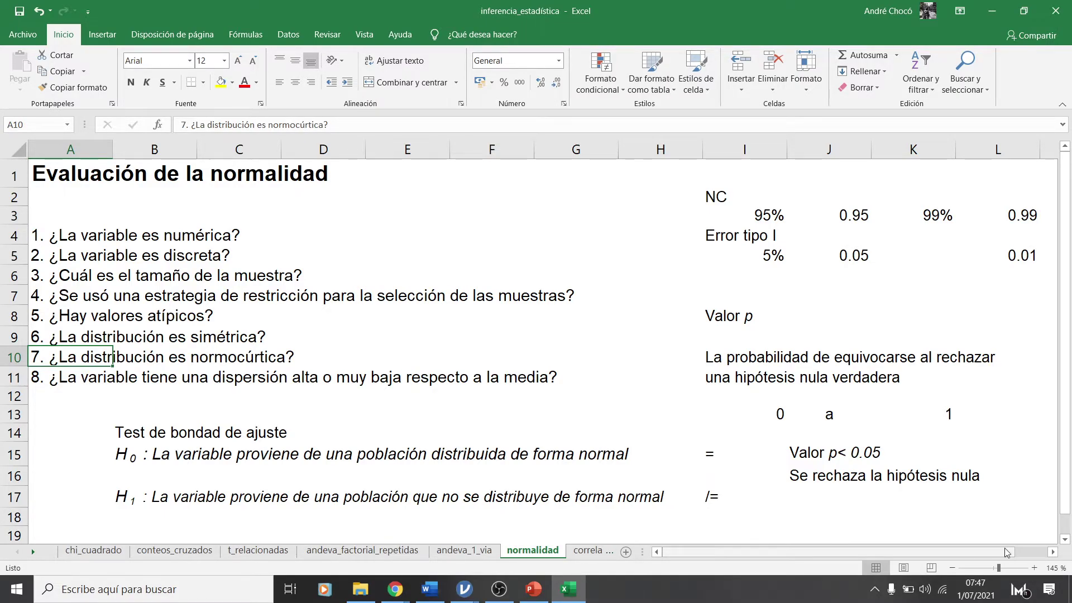
left_click(587, 551)
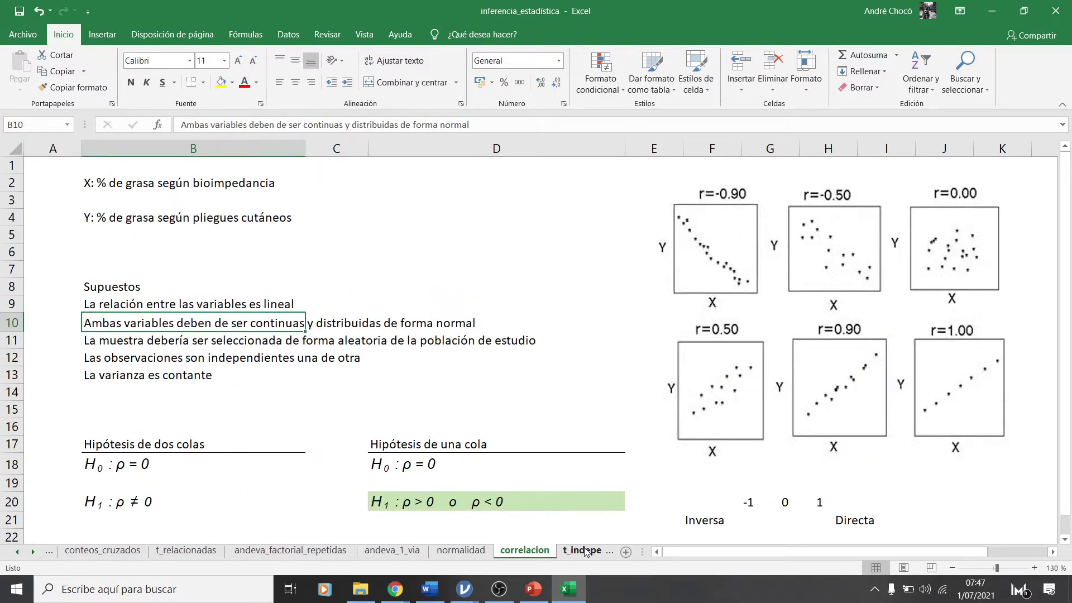
left_click(583, 551)
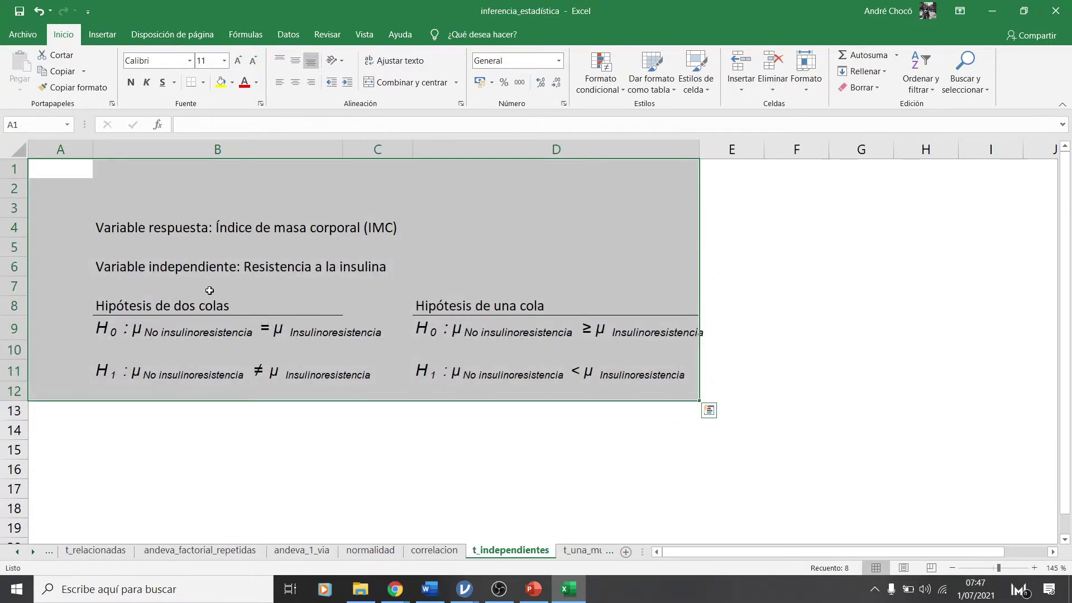
left_click(156, 333)
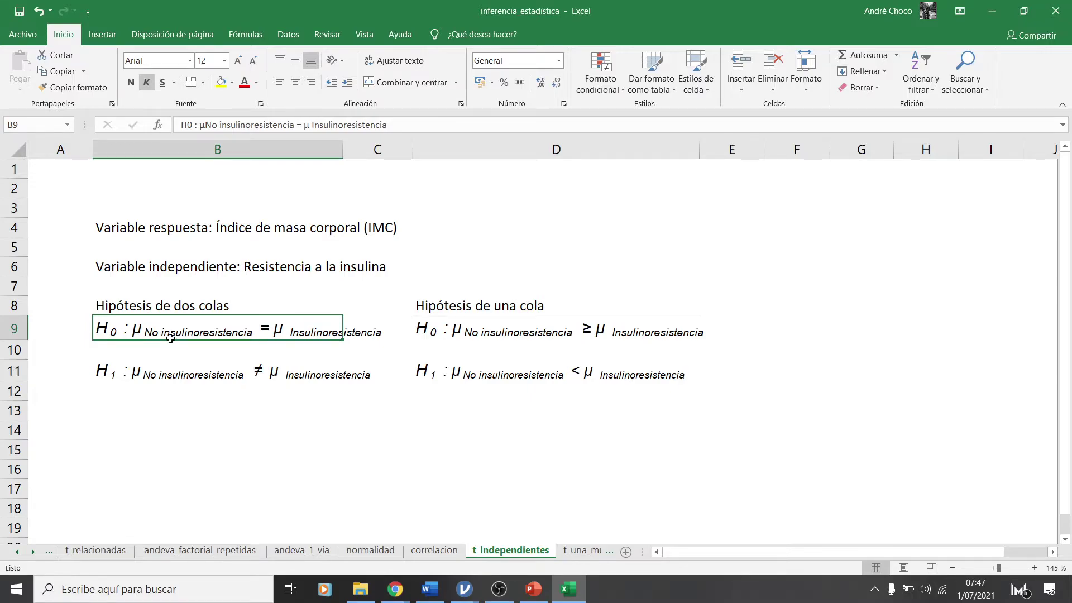
scroll(163, 333, "up", 1)
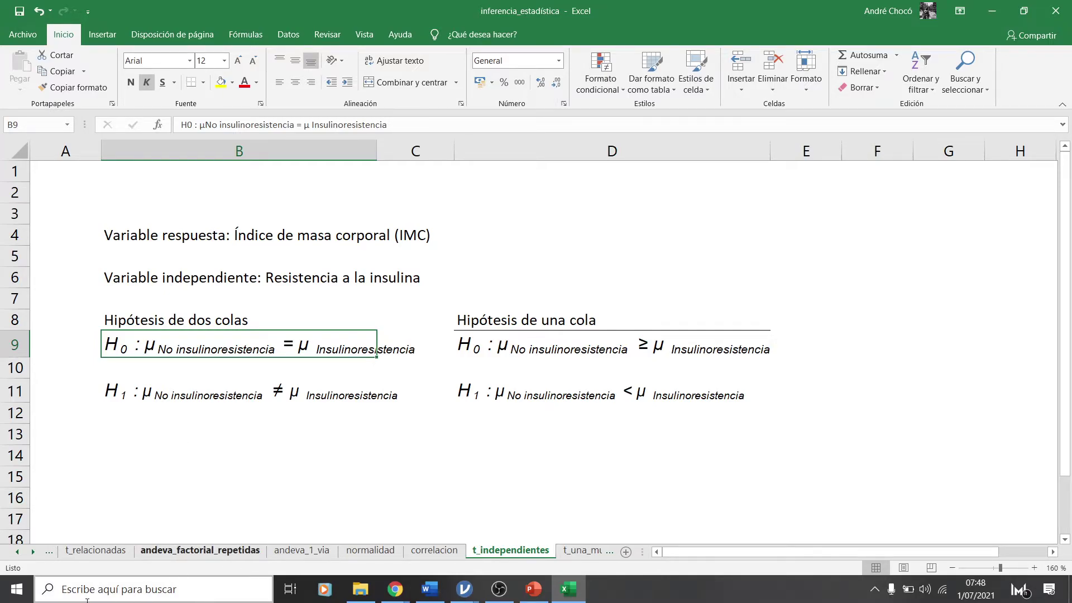
Close the lactancia_materna jamovi window without saving its changes
mouse_move(464, 588)
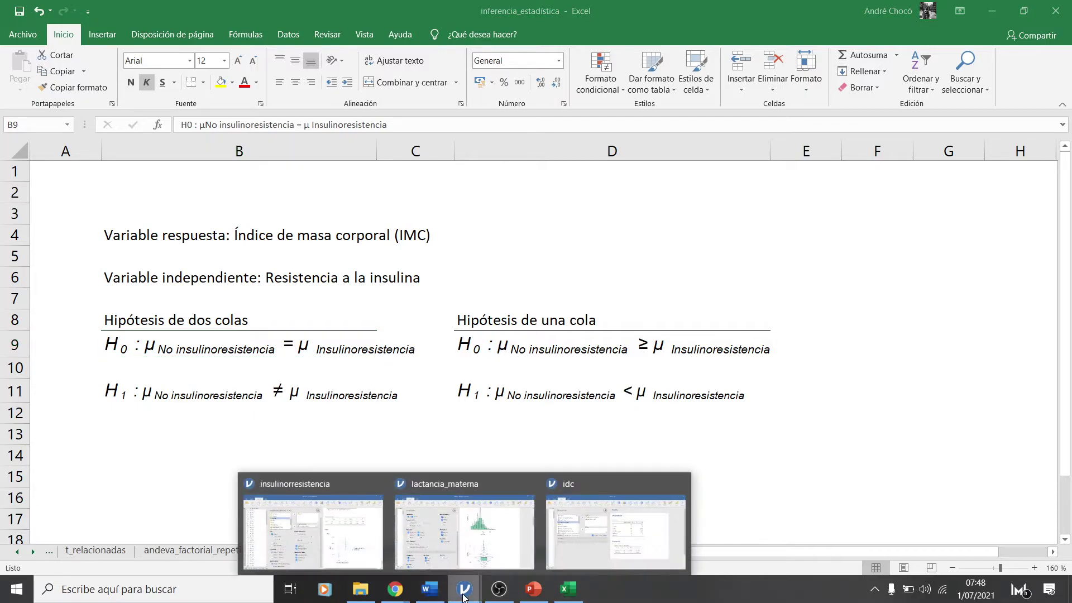
mouse_move(499, 545)
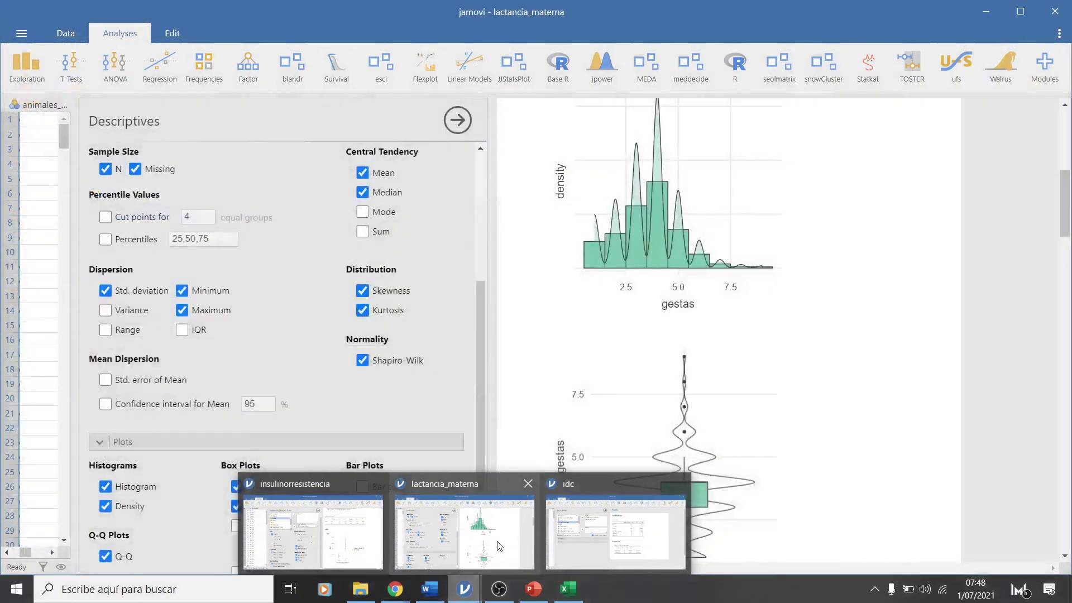
left_click(531, 486)
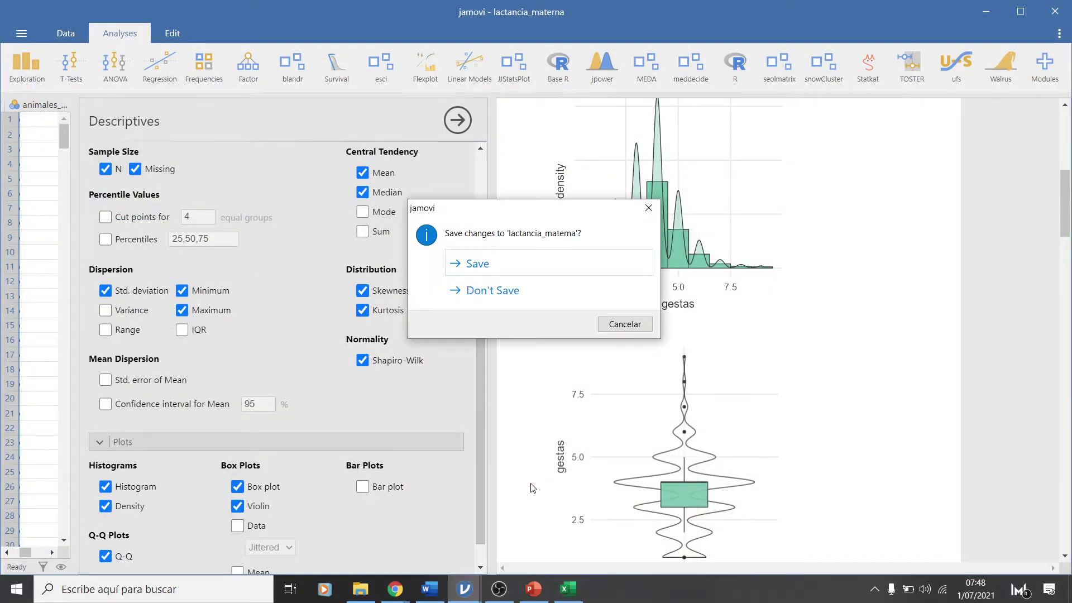
left_click(503, 291)
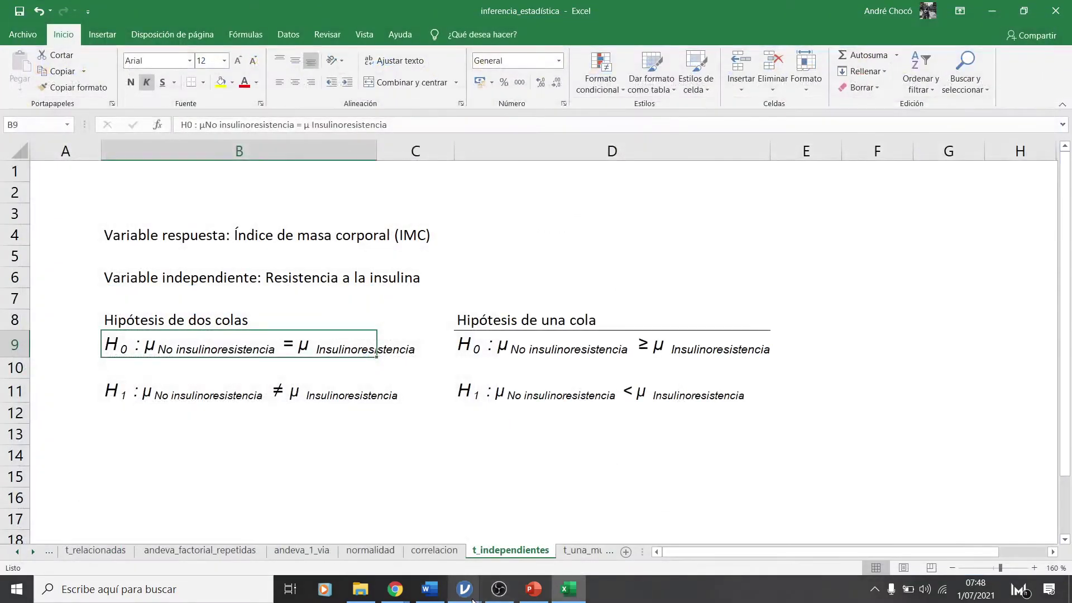
Return to the insulinorresistencia dataset in jamovi and view the Student's t result for IMC
mouse_move(472, 598)
left_click(389, 528)
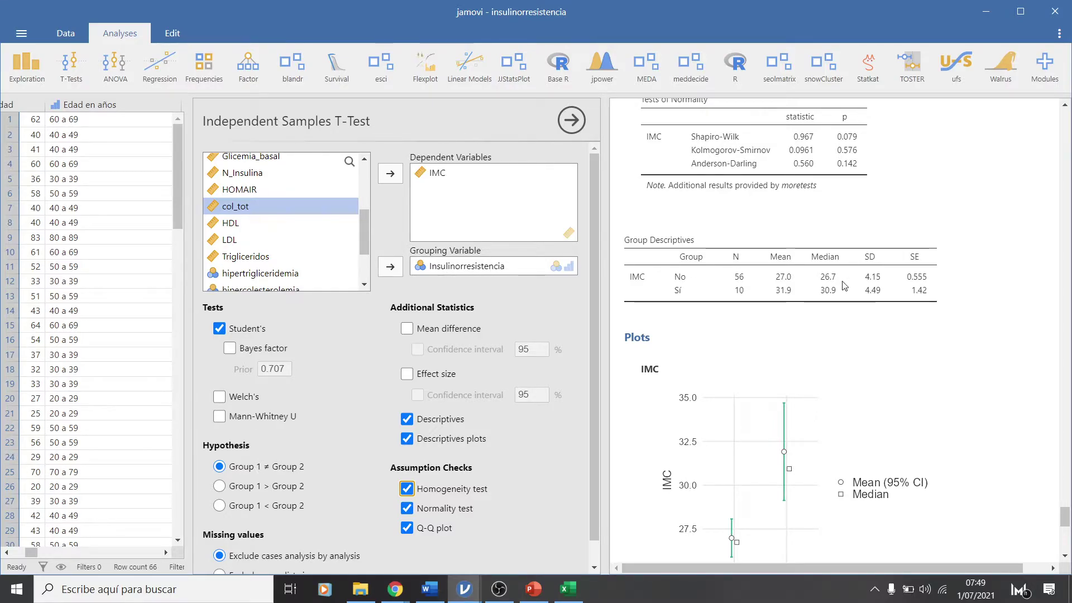
scroll(814, 282, "up", 5)
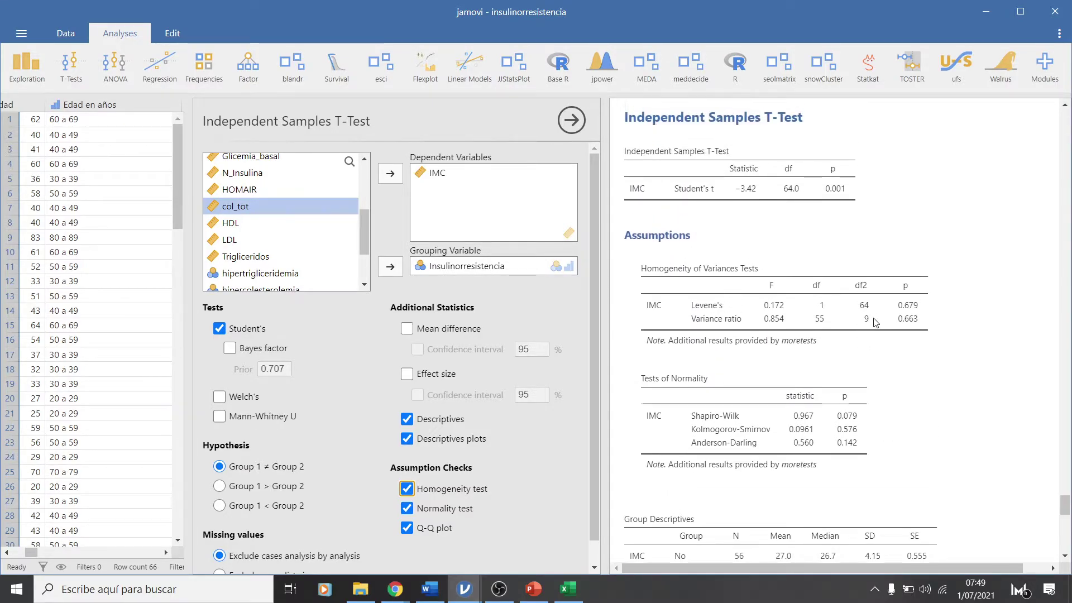
scroll(871, 327, "up", 3)
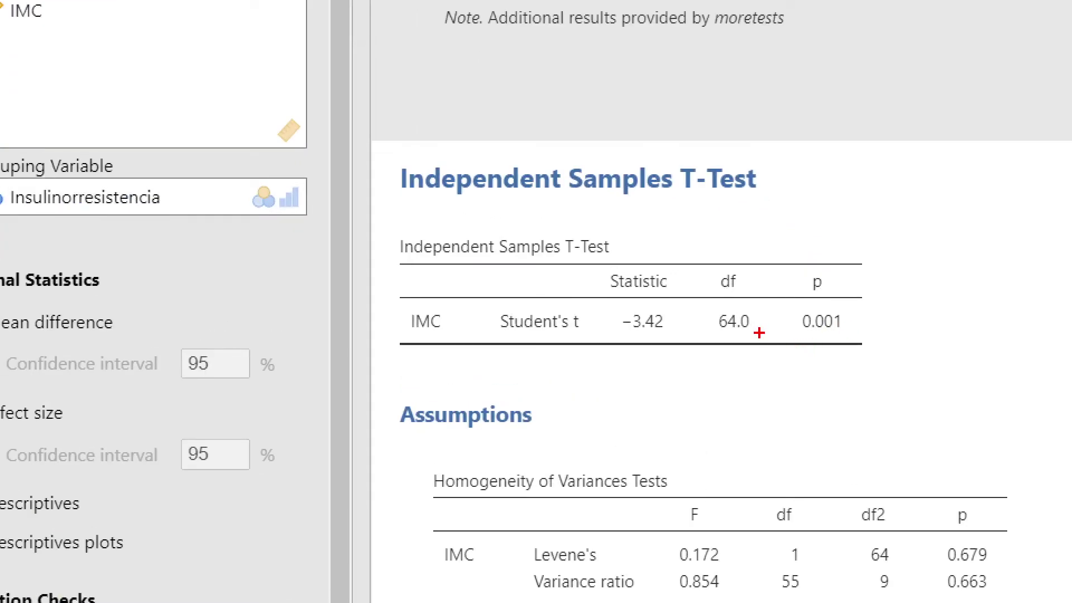
Circle the p value of the Student's t result for IMC, then clear the markings
mouse_move(758, 333)
left_mouse_down()
mouse_move(890, 335)
mouse_move(776, 310)
left_mouse_up()
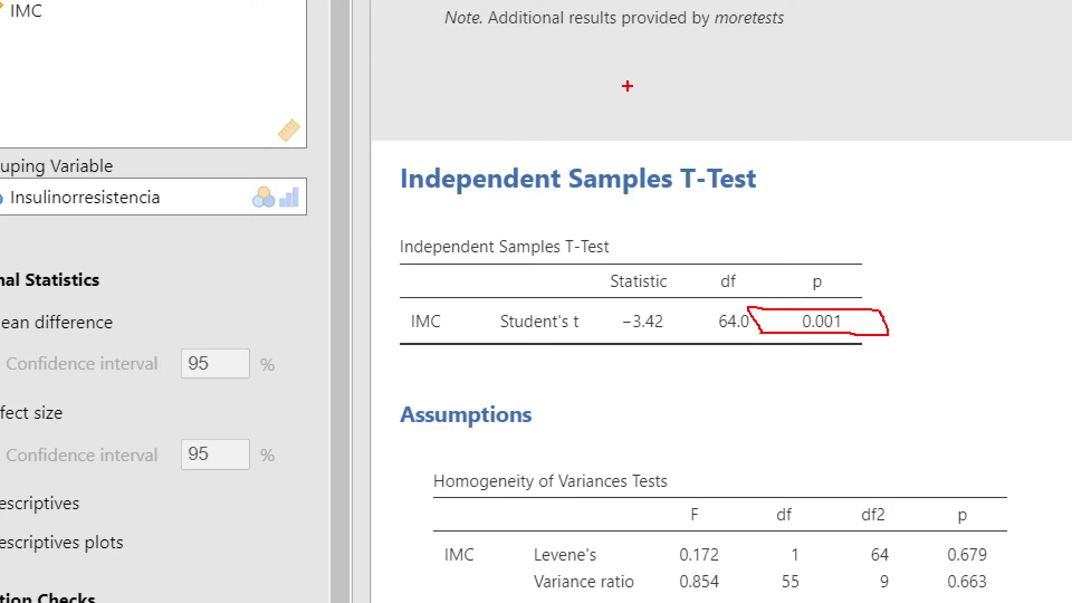
left_click_drag(680, 212, 761, 205)
key("Escape")
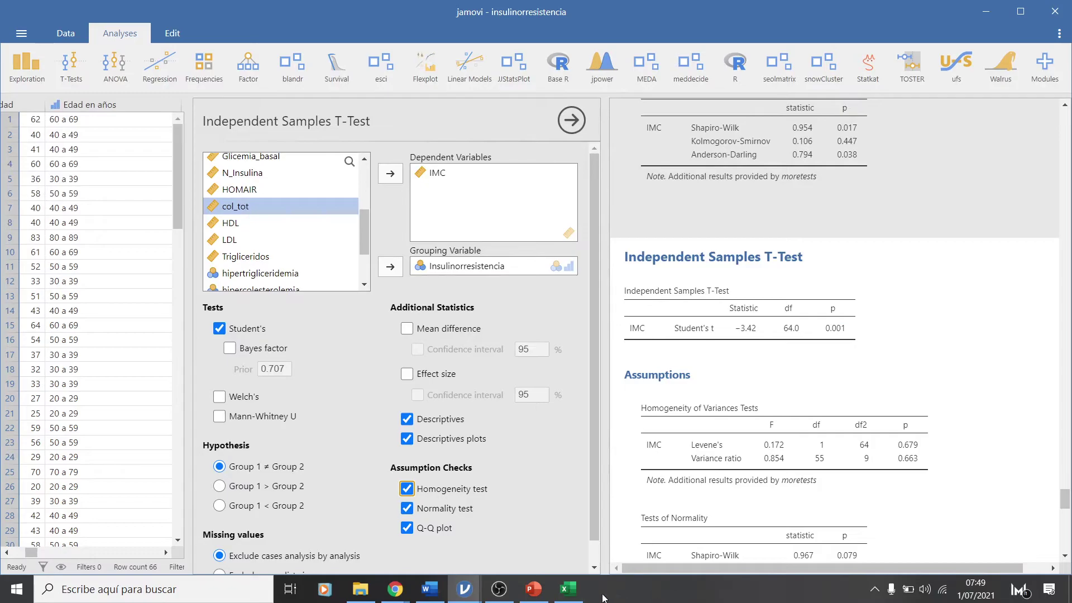
Switch to the Excel workbook and examine the two-tailed null and alternative hypotheses on the t_independientes sheet
left_click(569, 589)
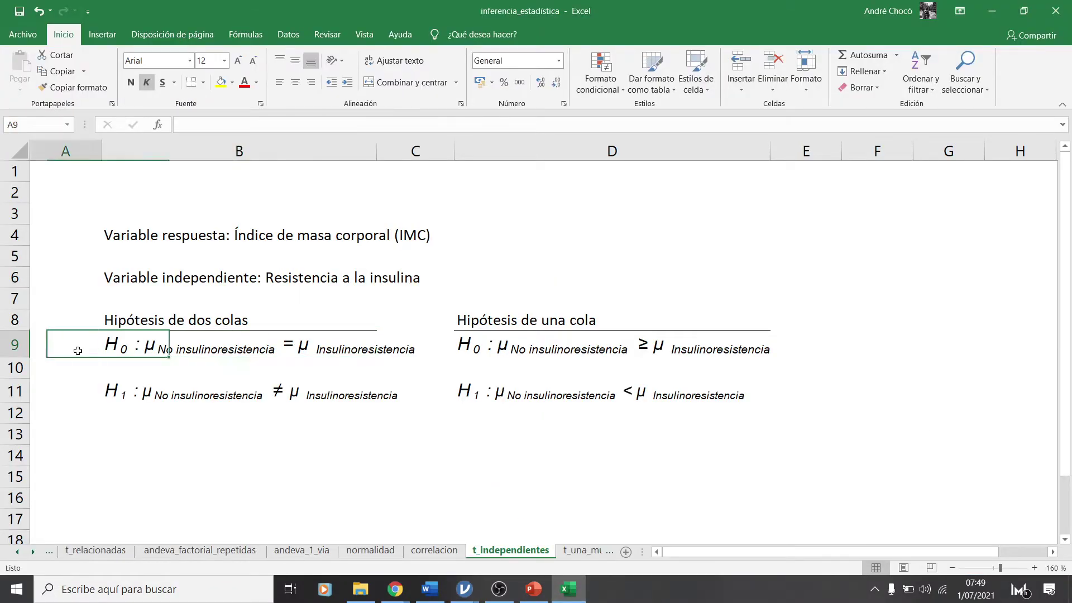
left_click(118, 348)
left_click(113, 385)
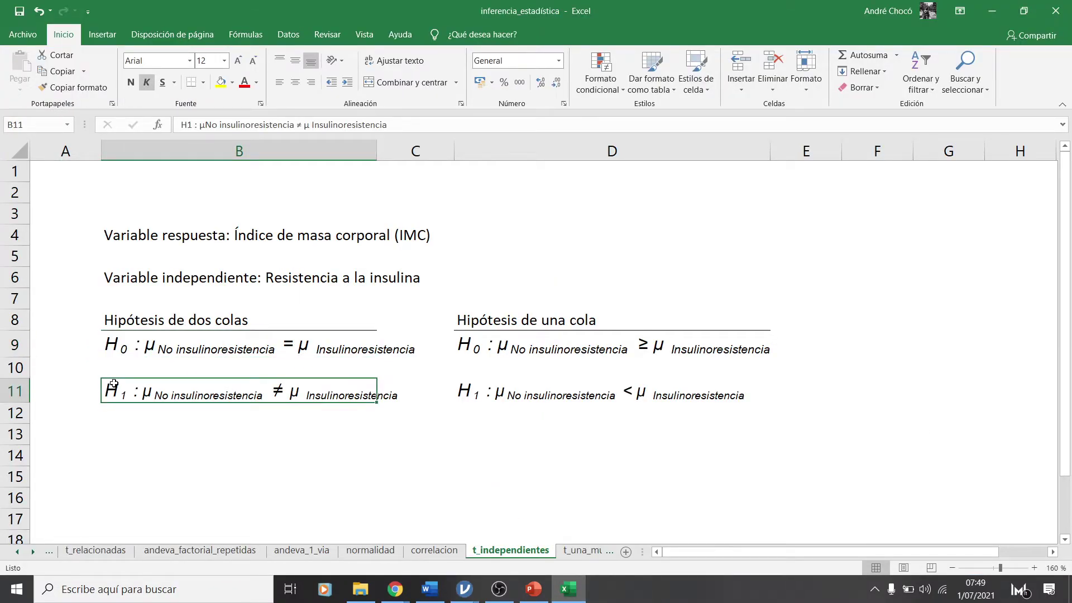
left_click(126, 350)
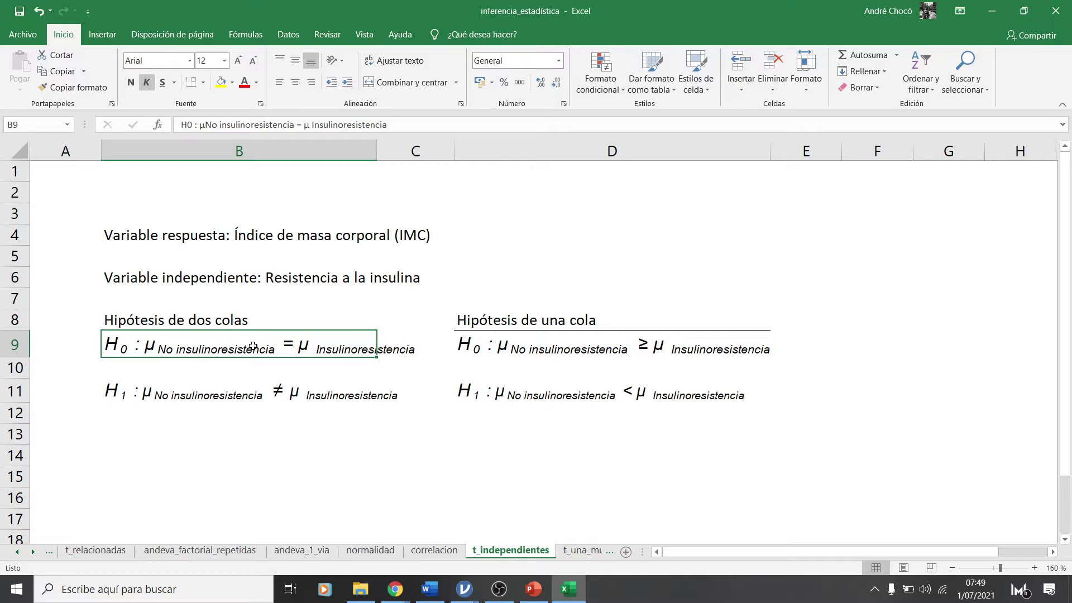
left_click(178, 393)
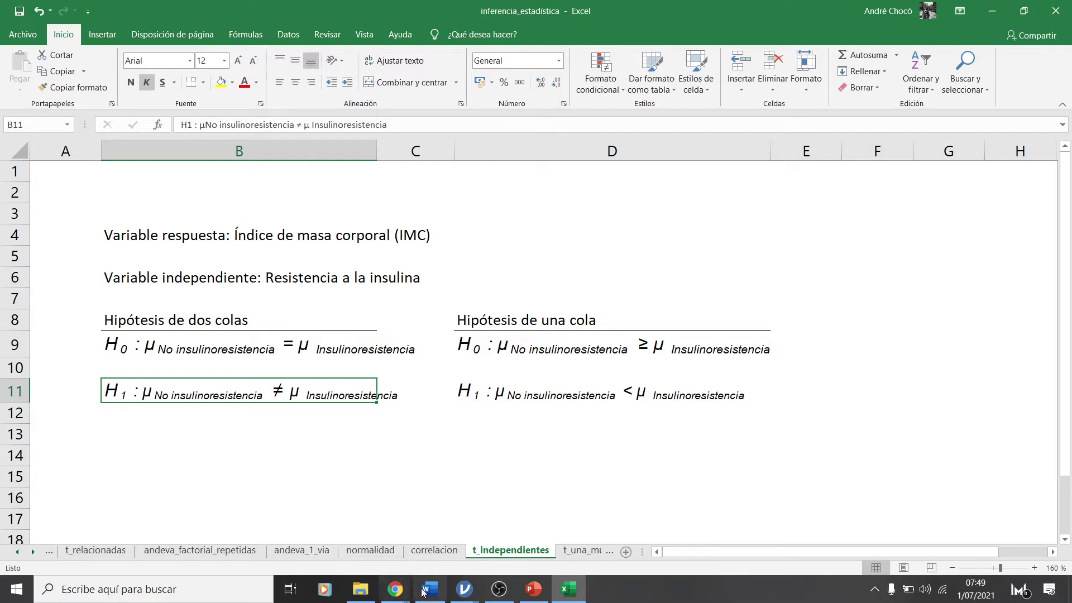
Return to the insulinorresistencia dataset in jamovi and view the assumption tables below the t-test result
left_click(463, 590)
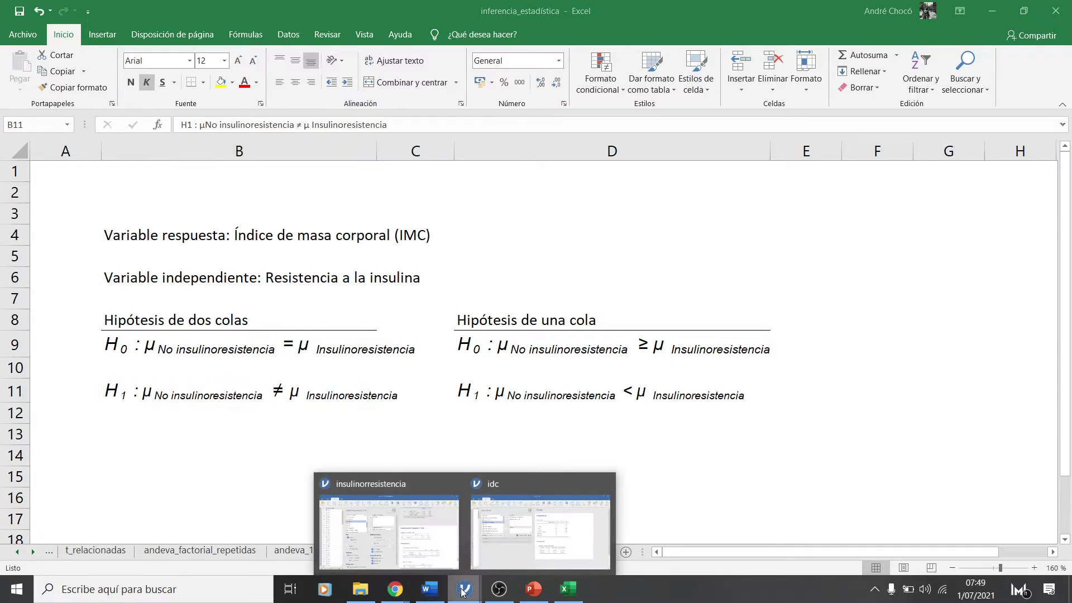
left_click(539, 546)
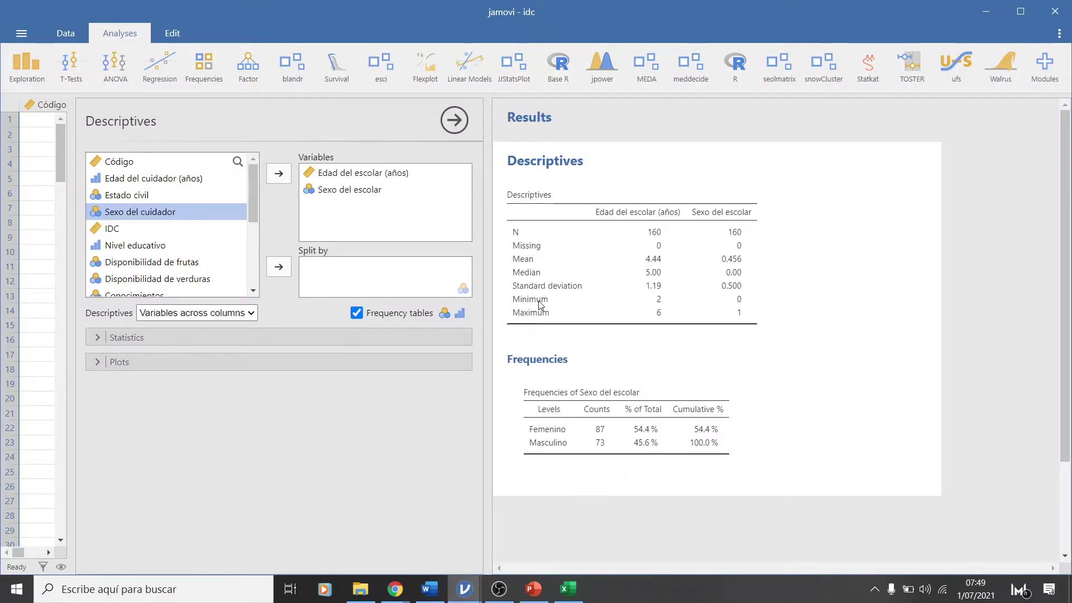
mouse_move(464, 589)
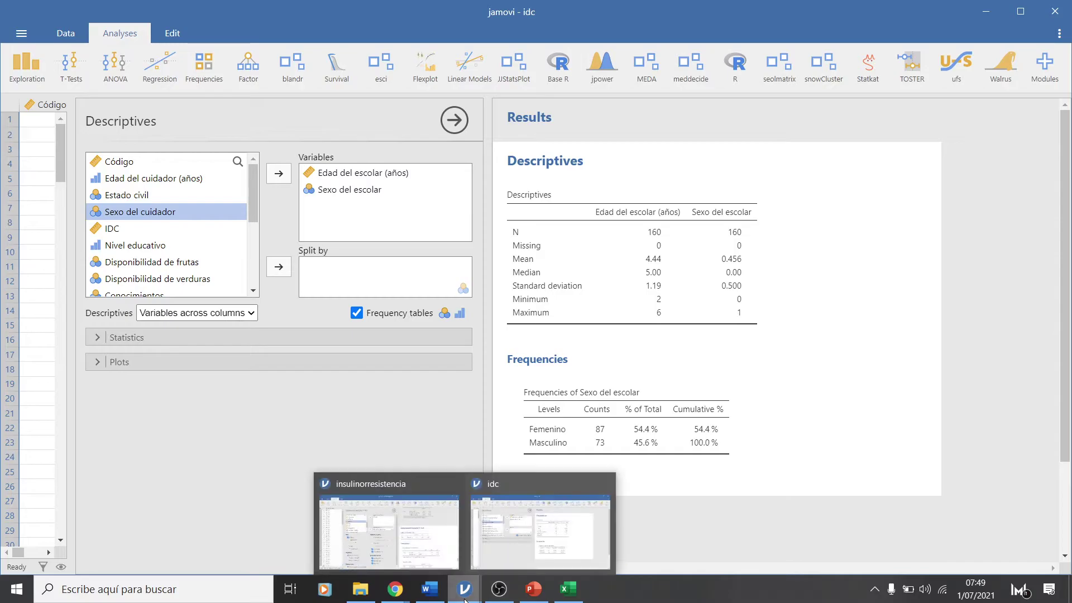
left_click(405, 540)
scroll(849, 390, "down", 5)
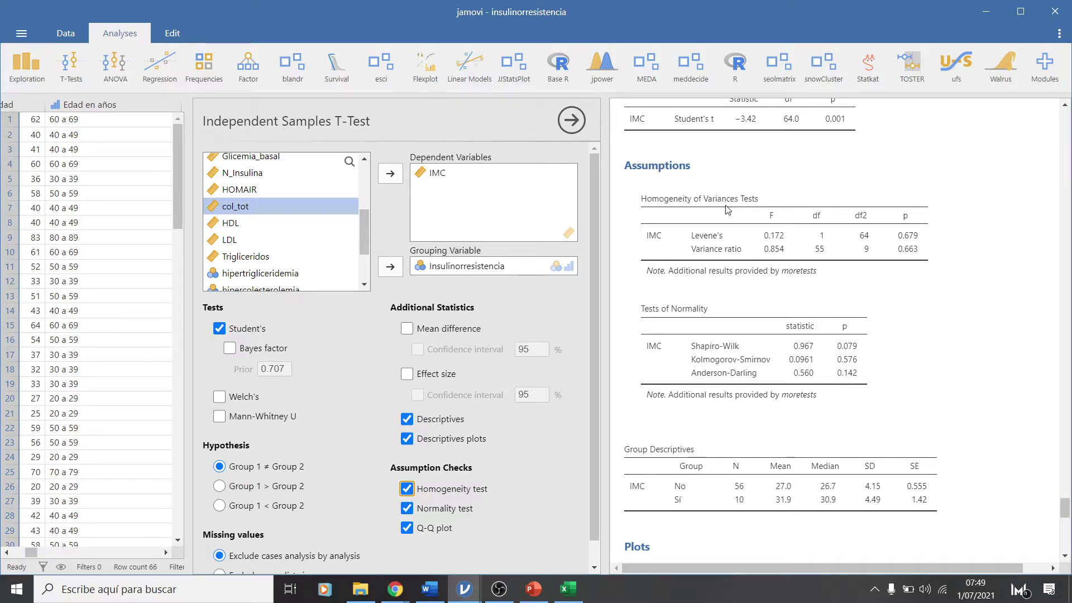
Create a Descriptives analysis of IMC split by Insulinorresistencia
left_click(35, 75)
left_click(36, 100)
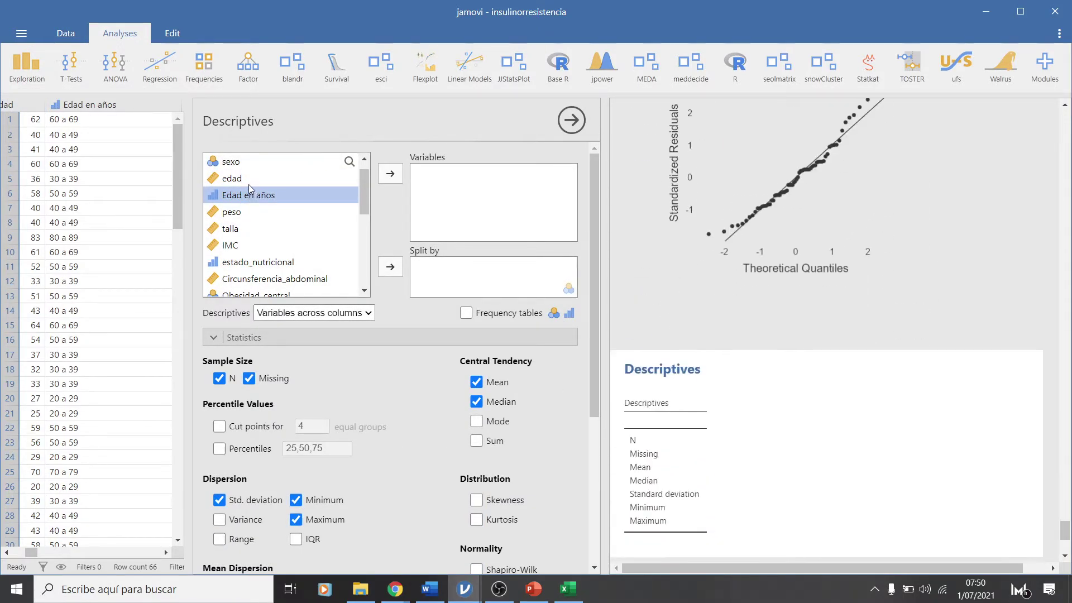
left_click(239, 245)
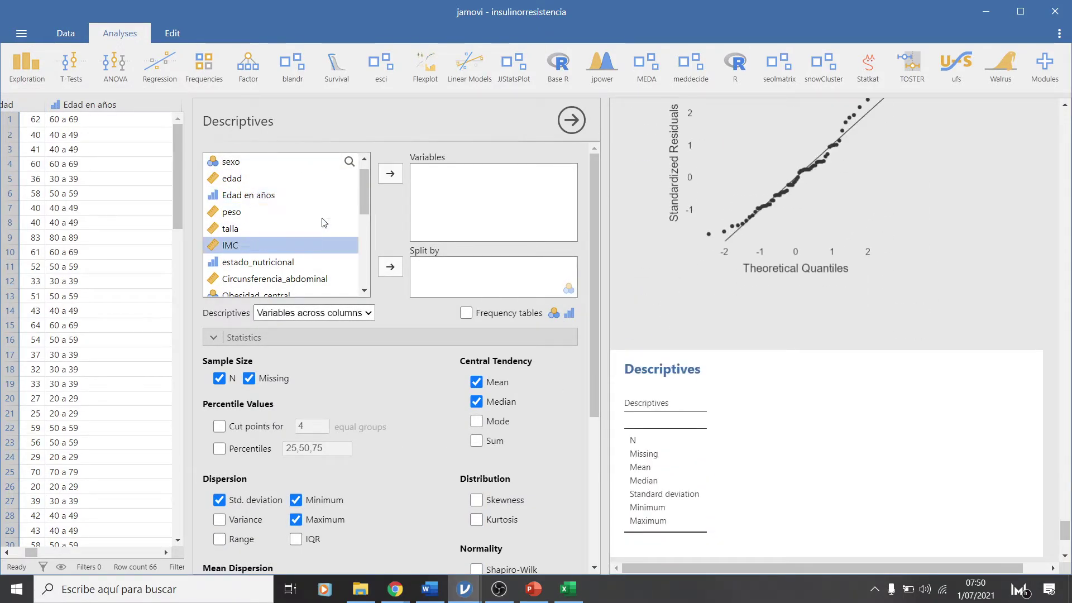
left_click(389, 175)
scroll(246, 249, "down", 3)
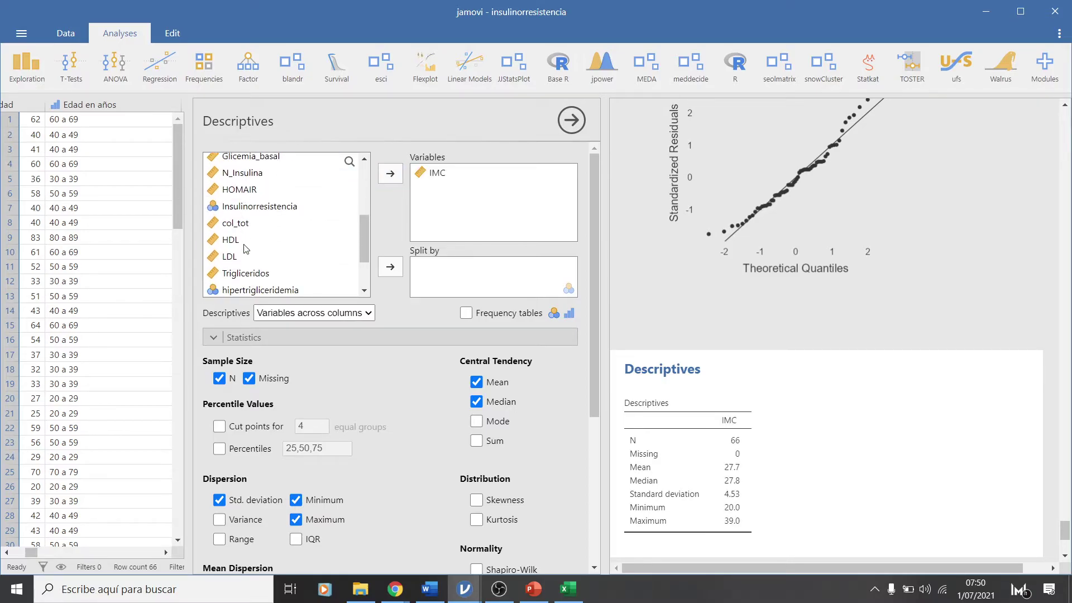
left_click(259, 206)
left_click(390, 266)
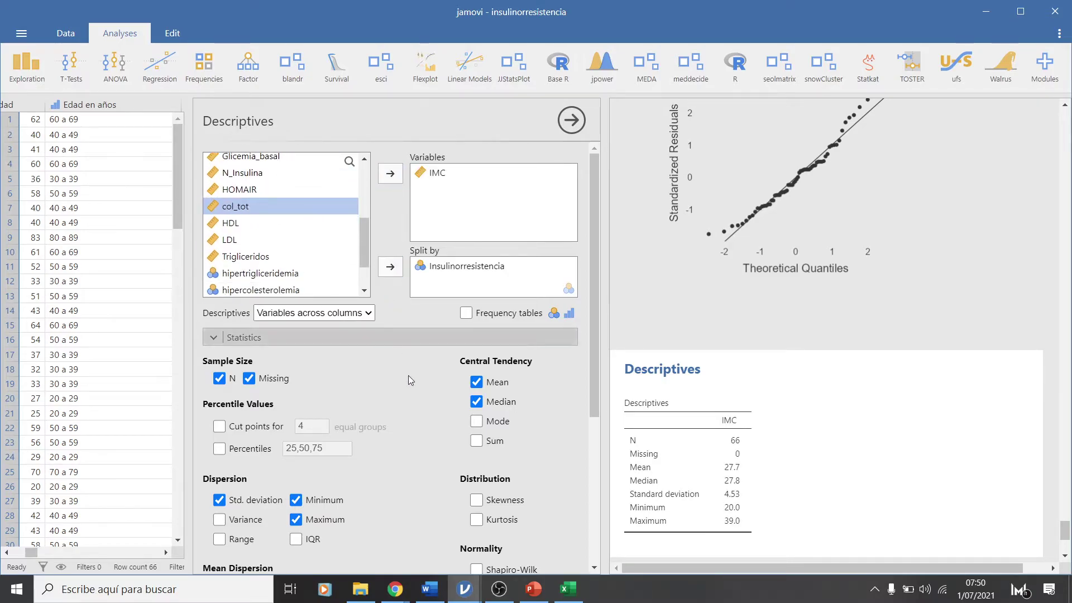
Add a box plot to the IMC descriptives
scroll(410, 410, "down", 2)
scroll(410, 410, "down", 3)
left_click(352, 457)
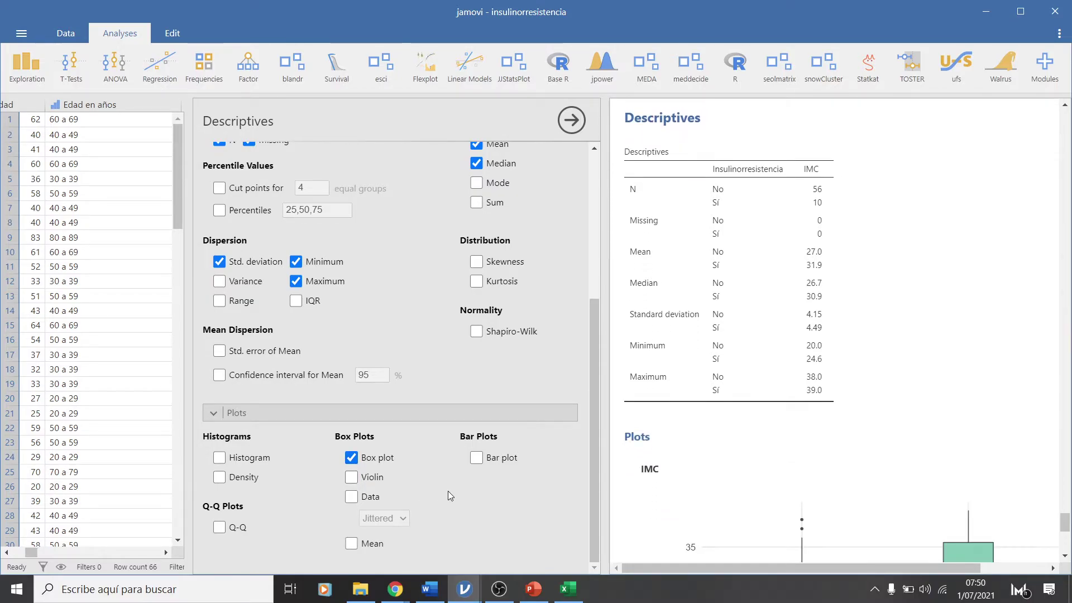
Remove maximum, minimum, standard deviation, median, mean, missing and N from the IMC descriptives, leaving only the box plot
left_click(296, 281)
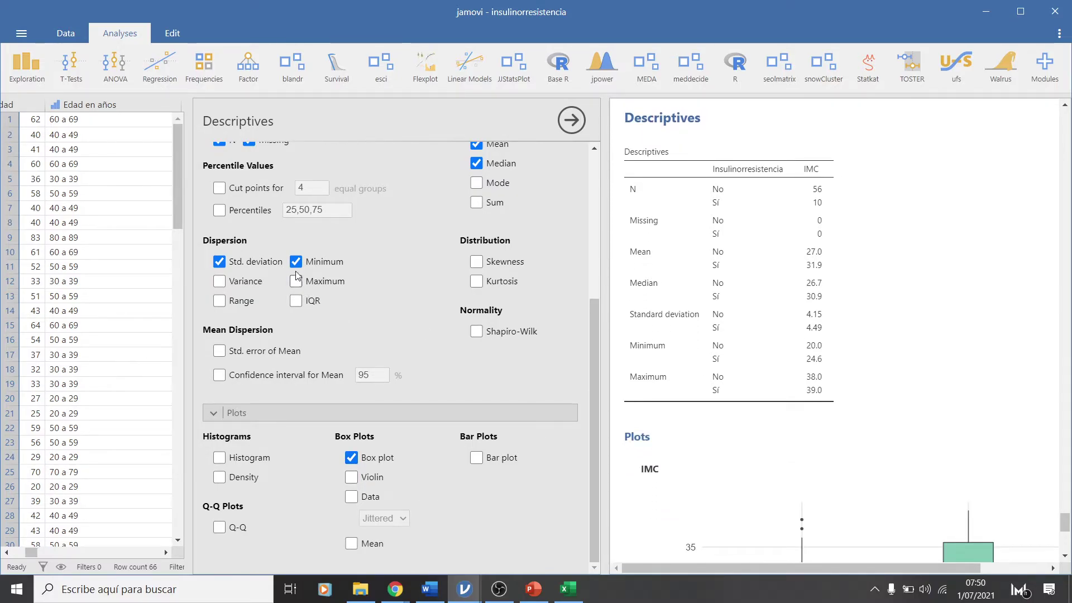
left_click(296, 261)
left_click(255, 260)
left_click(477, 163)
left_click(477, 146)
scroll(304, 332, "up", 4)
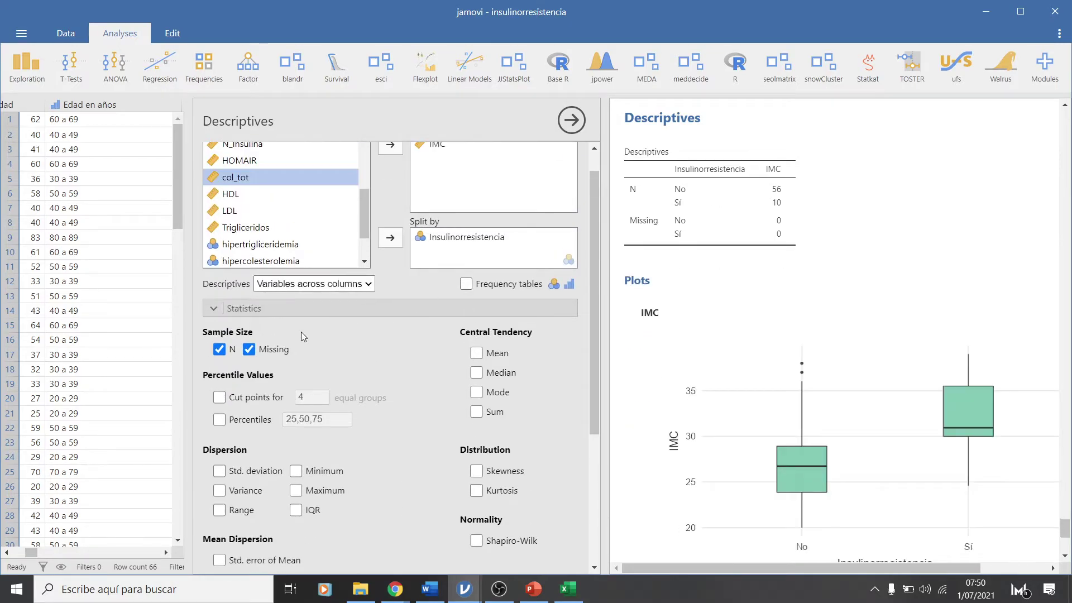
left_click(248, 350)
left_click(218, 349)
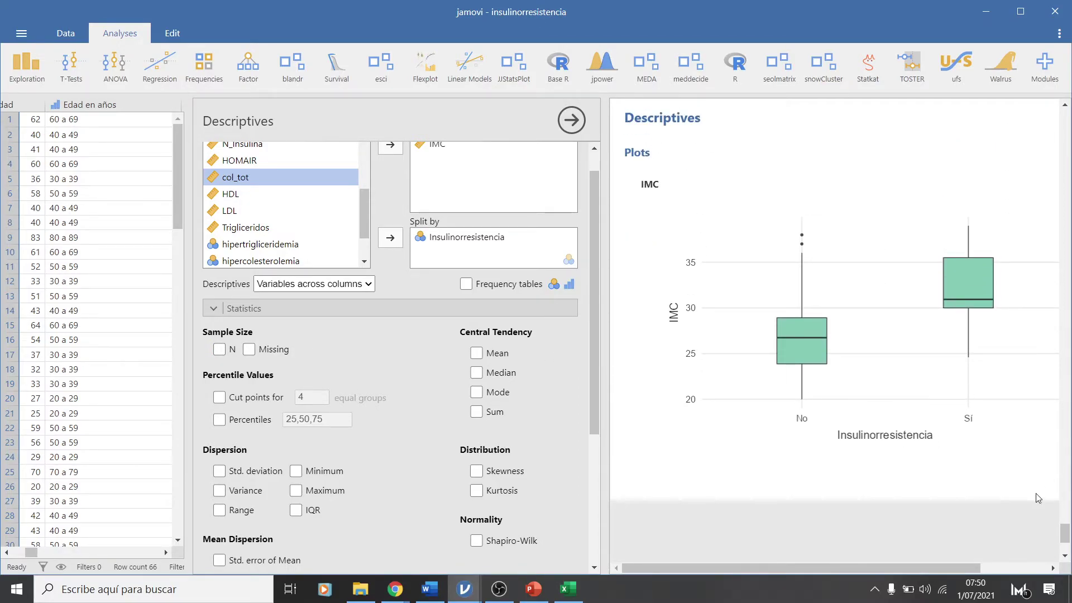
Draw lines across the IMC box plot at the Sí and No medians and mark the difference with a triangle
left_click_drag(944, 568, 978, 569)
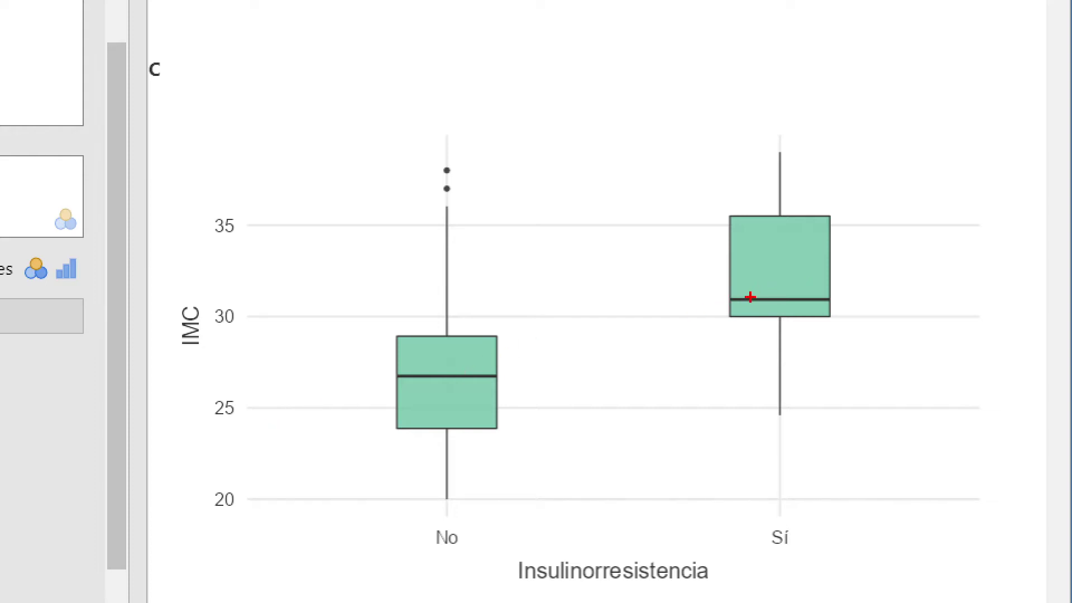
left_click_drag(727, 299, 160, 300)
left_click_drag(179, 365, 551, 382)
left_click_drag(293, 335, 299, 321)
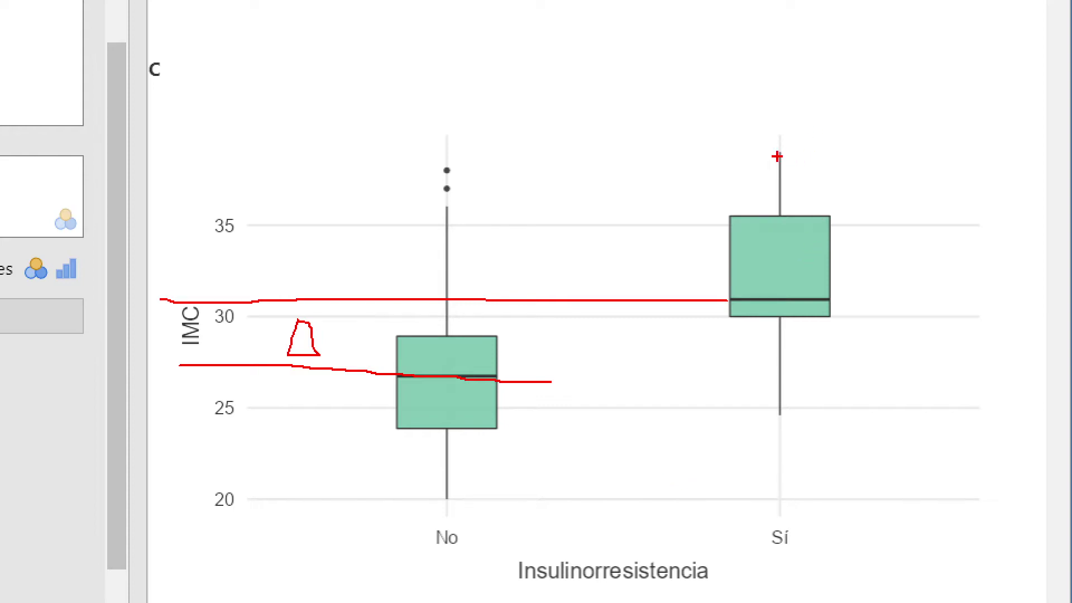
Mark the upper and lower extremes of the No and Sí box plots and circle each group's full spread
left_click_drag(750, 152, 800, 151)
left_click_drag(776, 413, 814, 413)
left_click_drag(453, 165, 467, 165)
left_click_drag(433, 492, 475, 493)
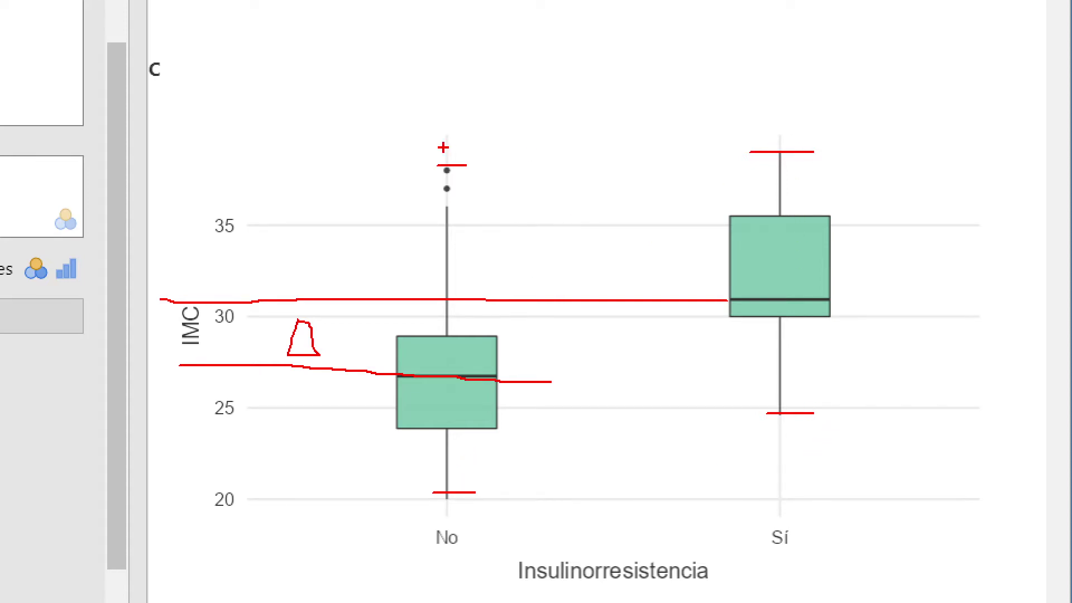
mouse_move(469, 148)
left_mouse_down()
mouse_move(401, 204)
mouse_move(407, 451)
mouse_move(490, 495)
mouse_move(509, 270)
mouse_move(474, 146)
left_mouse_up()
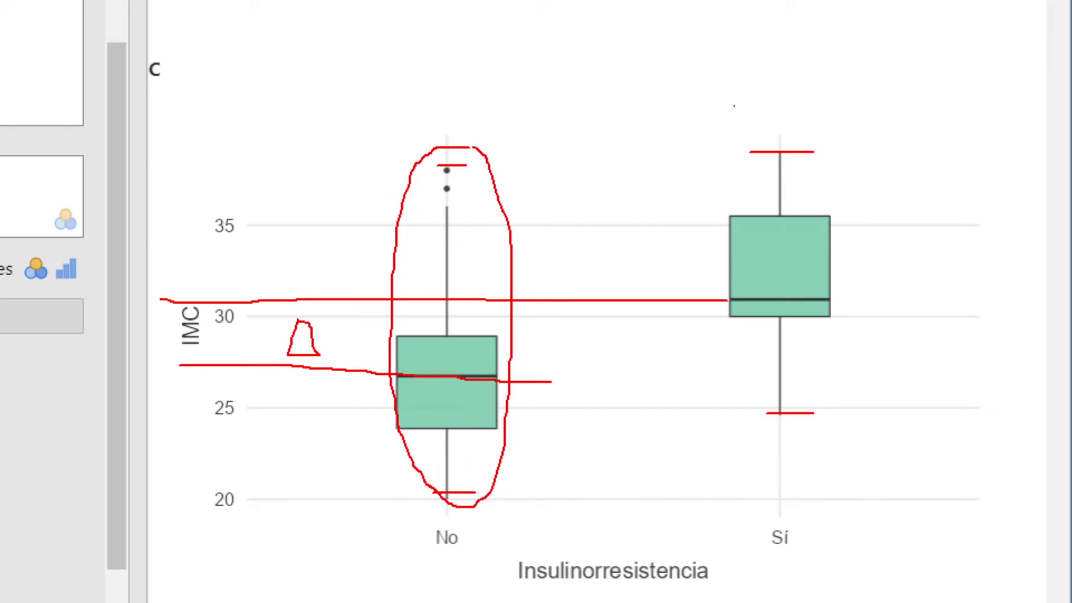
mouse_move(788, 142)
left_mouse_down()
mouse_move(722, 199)
mouse_move(762, 374)
mouse_move(846, 403)
mouse_move(821, 123)
mouse_move(762, 95)
left_mouse_up()
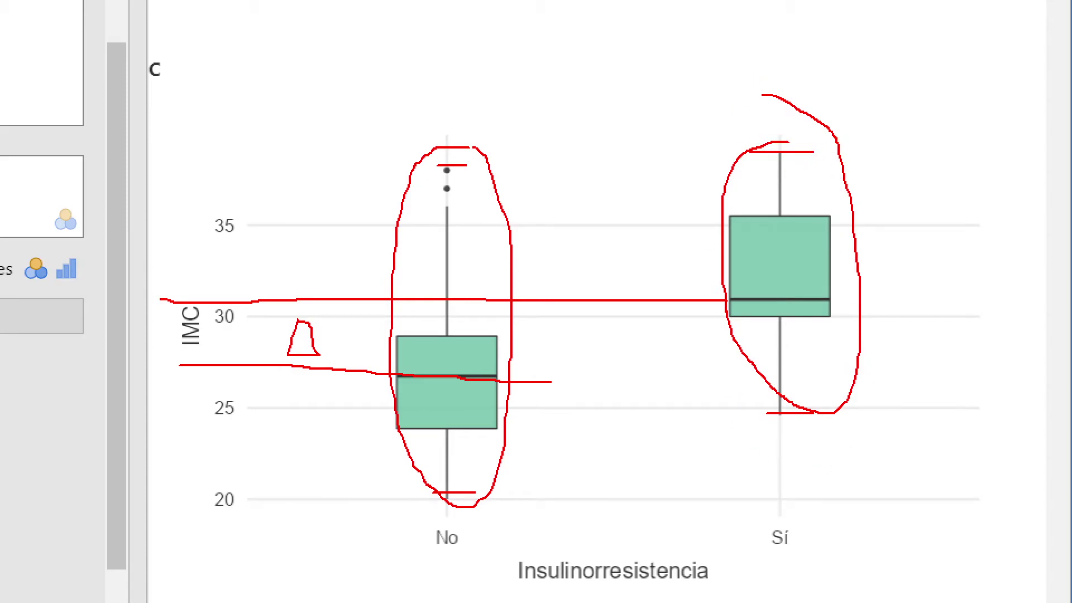
Write "Ho Var =" and "Ha Var ≠" above the IMC box plots, then clear all annotations
mouse_move(487, 19)
left_mouse_down()
mouse_move(490, 53)
mouse_move(511, 43)
mouse_move(518, 54)
left_mouse_up()
left_click_drag(602, 31, 620, 62)
mouse_move(623, 48)
left_mouse_down()
mouse_move(623, 79)
mouse_move(664, 50)
mouse_move(682, 79)
mouse_move(721, 54)
mouse_move(802, 59)
mouse_move(830, 47)
left_mouse_up()
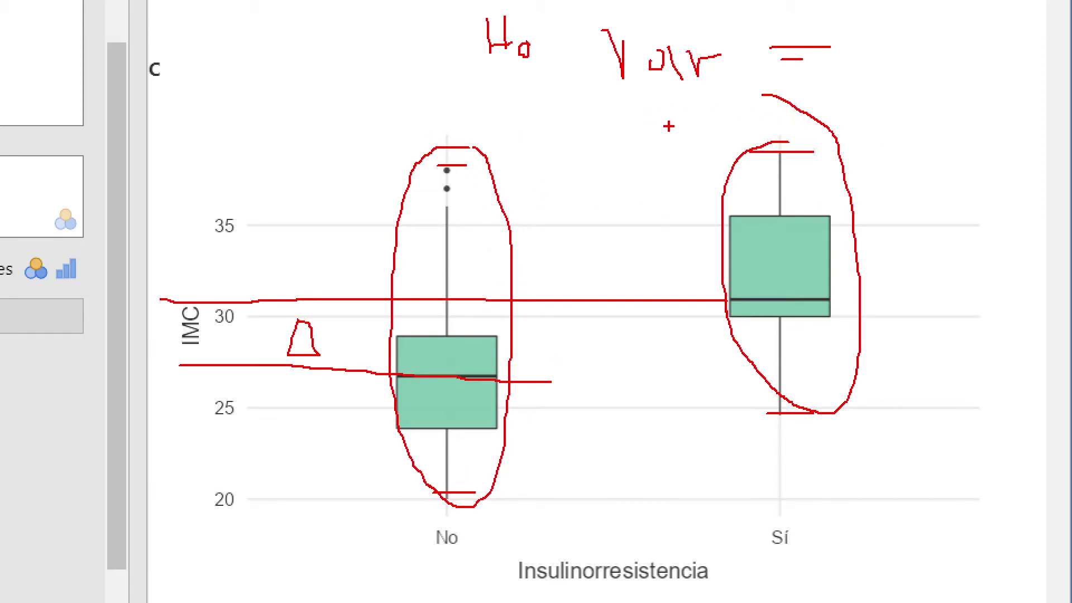
mouse_move(498, 101)
left_mouse_down()
mouse_move(505, 130)
mouse_move(569, 141)
left_mouse_up()
mouse_move(618, 114)
left_mouse_down()
mouse_move(657, 112)
mouse_move(684, 140)
mouse_move(717, 120)
left_mouse_up()
mouse_move(839, 127)
left_mouse_down()
mouse_move(895, 127)
mouse_move(905, 116)
mouse_move(875, 149)
left_mouse_up()
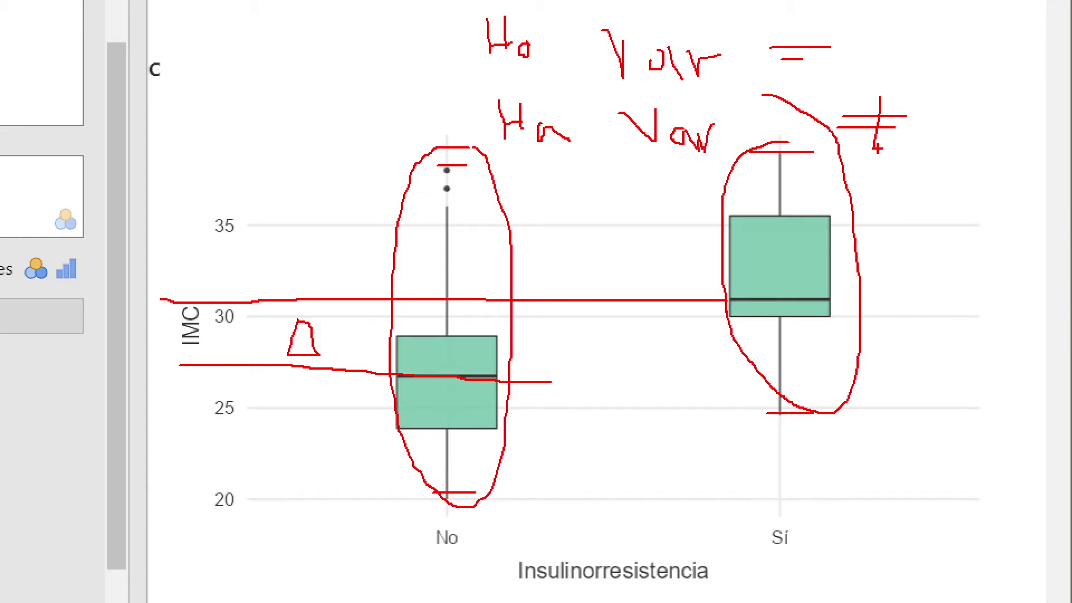
key("Escape")
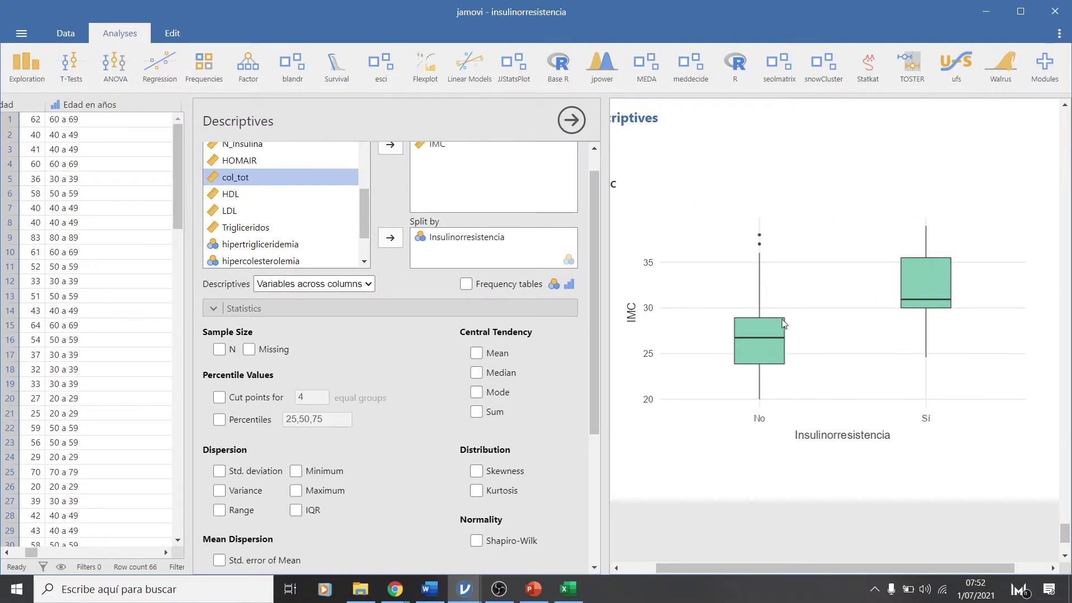
Widen the results area and mark Levene's test and its p value in the Homogeneity of Variances table
scroll(784, 323, "up", 10)
scroll(870, 306, "up", 3)
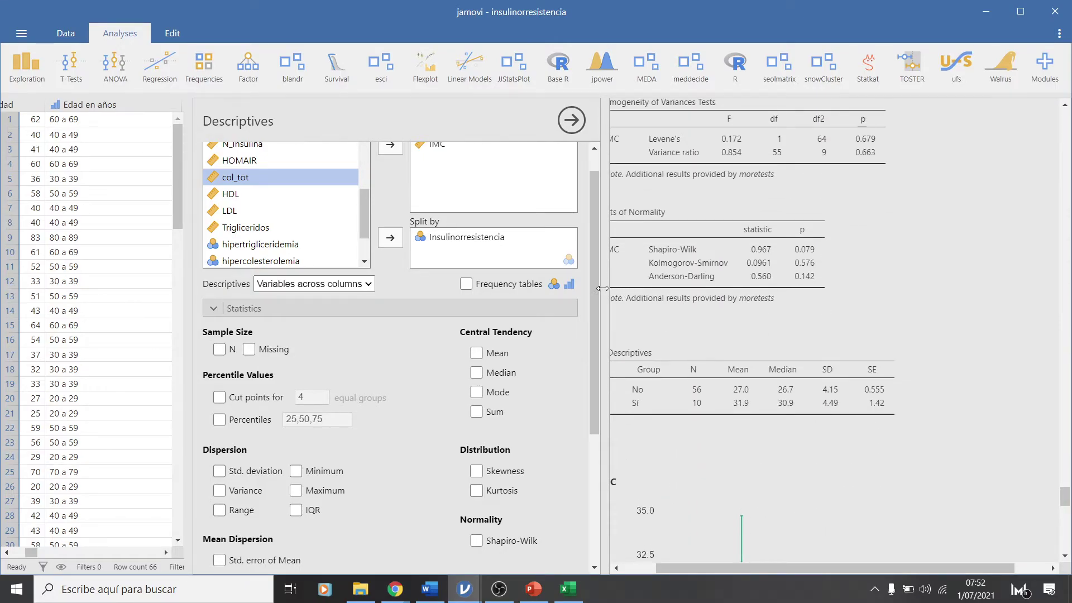
left_click_drag(602, 288, 472, 293)
scroll(812, 230, "up", 3)
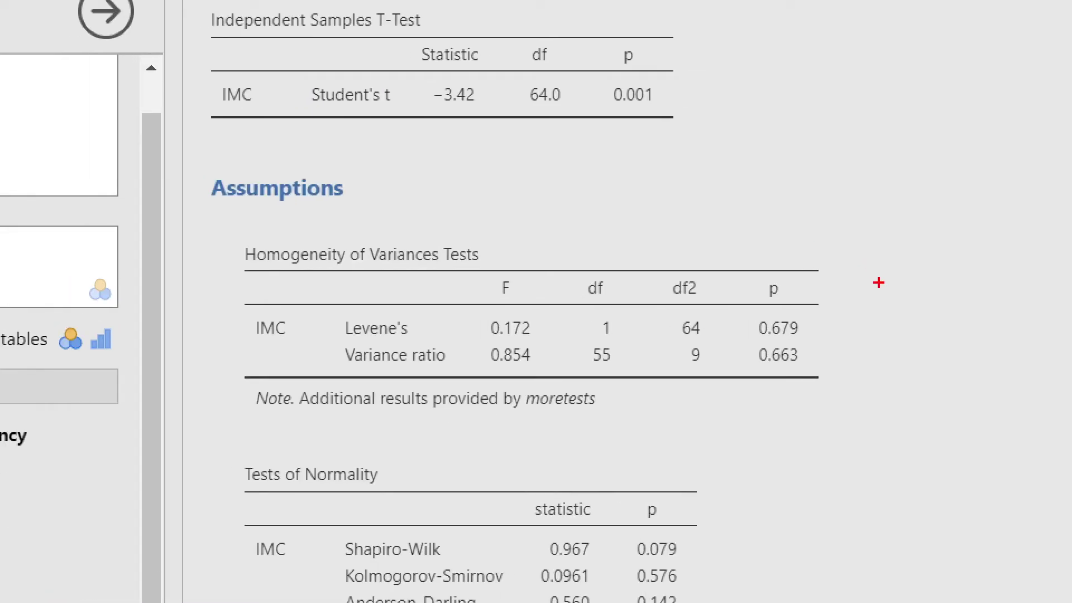
left_click_drag(347, 341, 436, 341)
left_click_drag(744, 340, 808, 337)
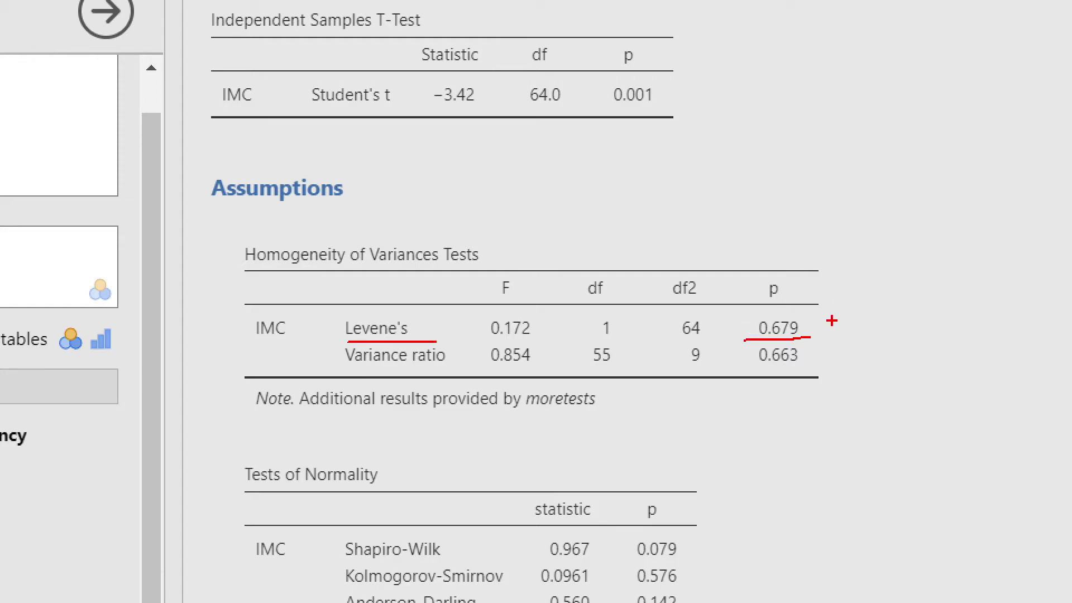
left_click_drag(832, 324, 861, 298)
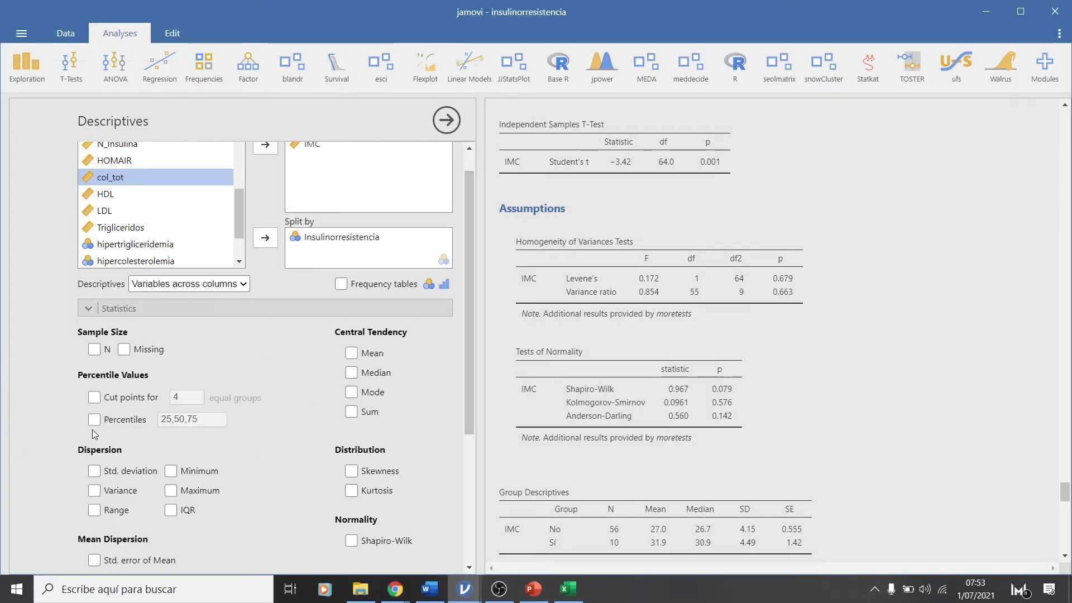
Reopen the Independent Samples T-Test settings for IMC and examine the test, hypothesis and assumption check options
scroll(92, 431, "down", 3)
scroll(275, 235, "up", 3)
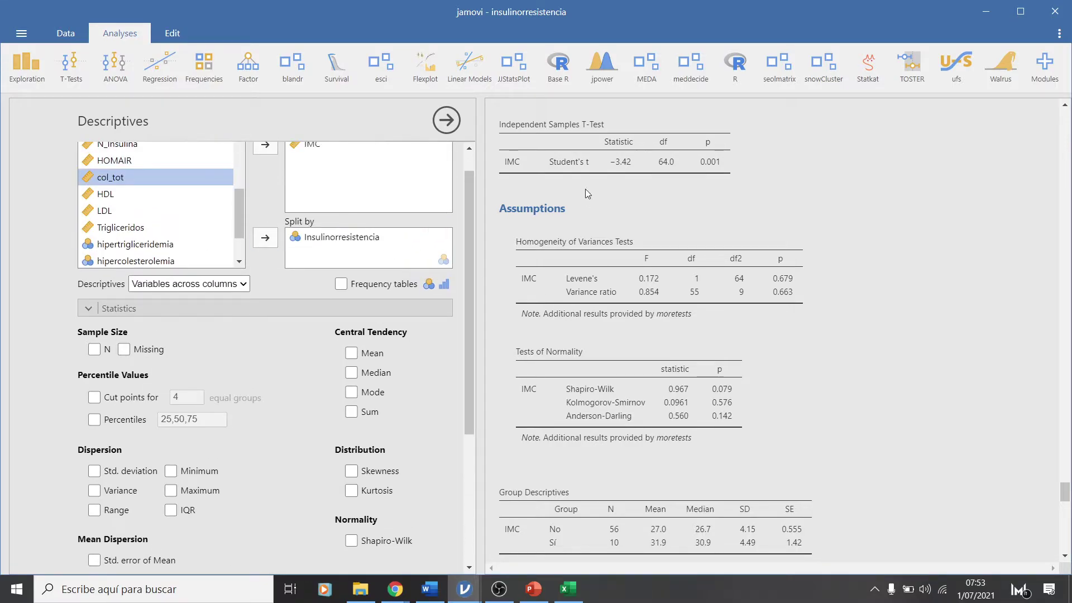
left_click(595, 160)
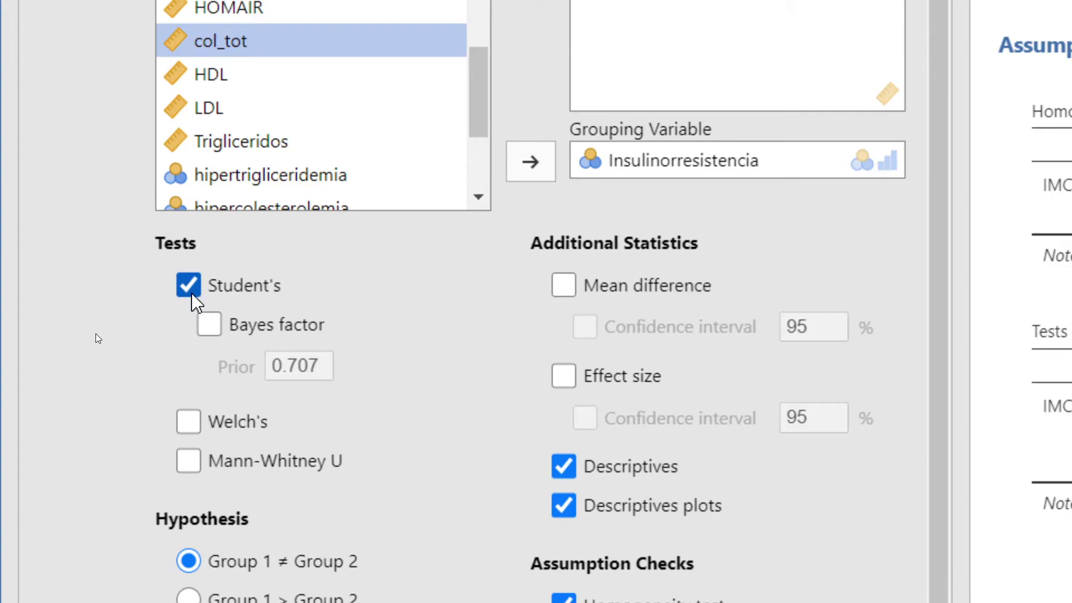
scroll(328, 537, "down", 1)
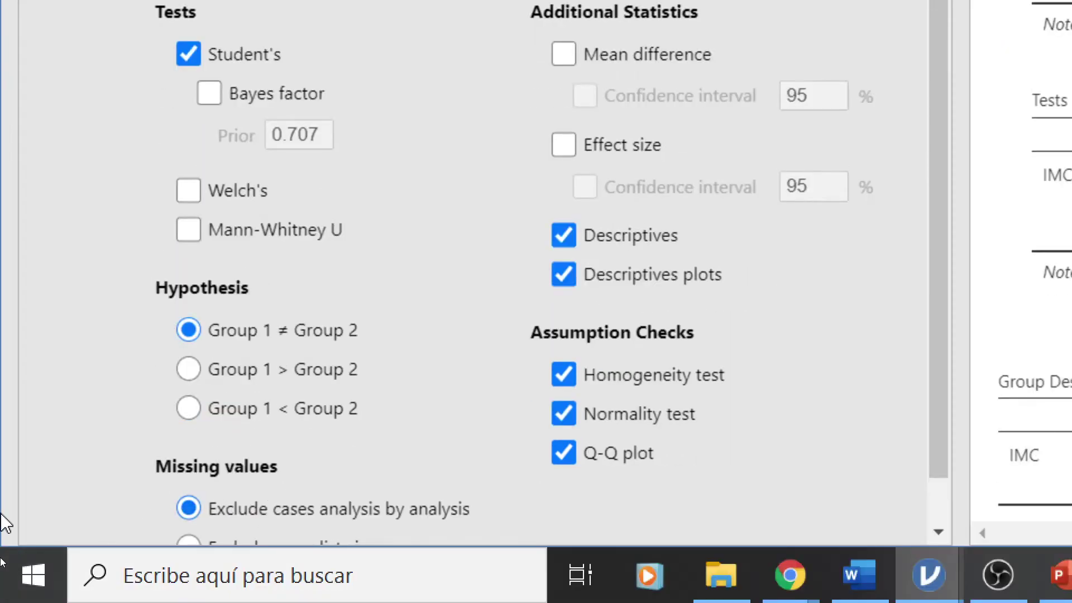
Close the t-test settings and switch to the Excel workbook to view the hypotheses on the t_independientes sheet
left_click(5, 513)
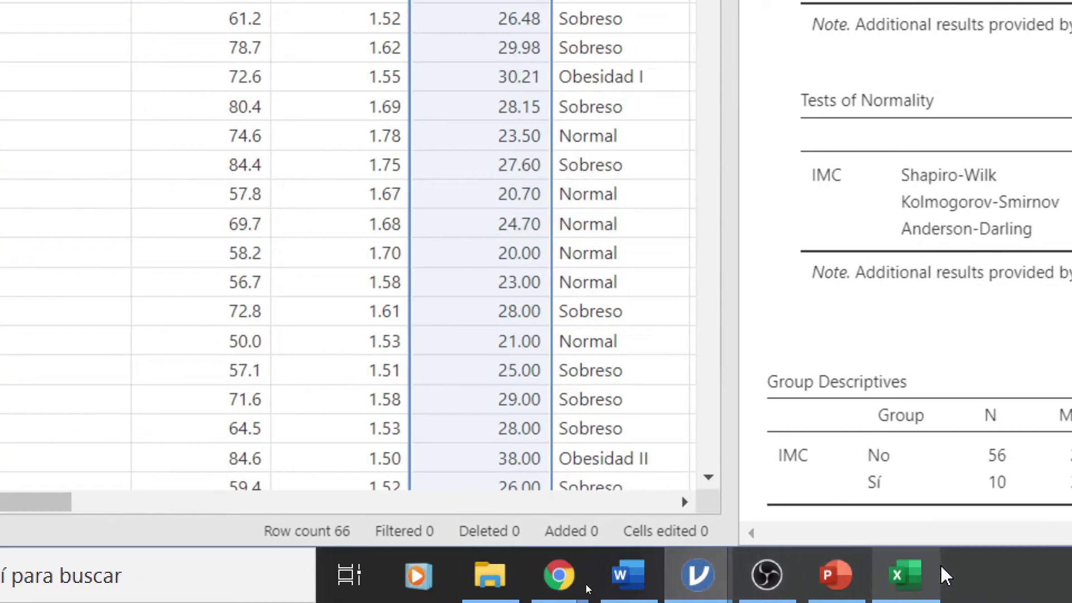
left_click(893, 571)
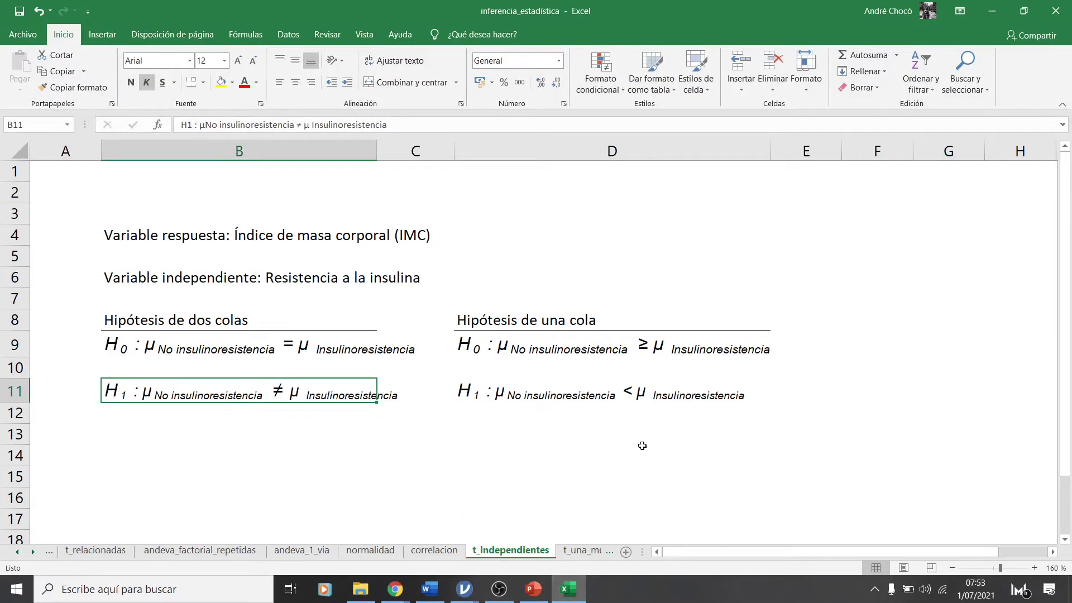
Compare the two-tailed and one-tailed null and alternative hypotheses on the t_independientes sheet
left_click(500, 342)
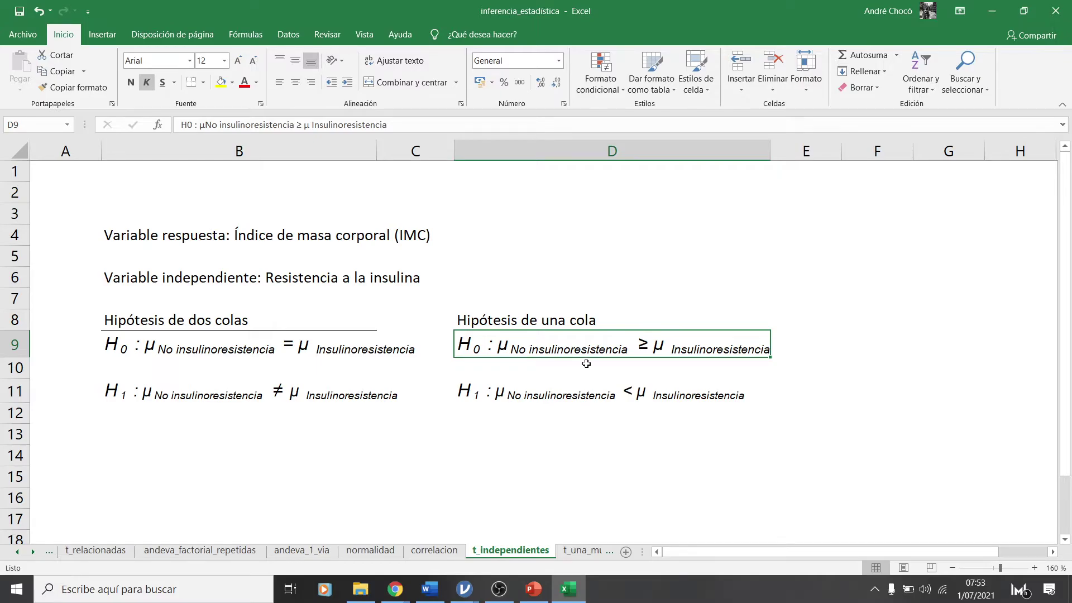
left_click(528, 321)
left_click(213, 319)
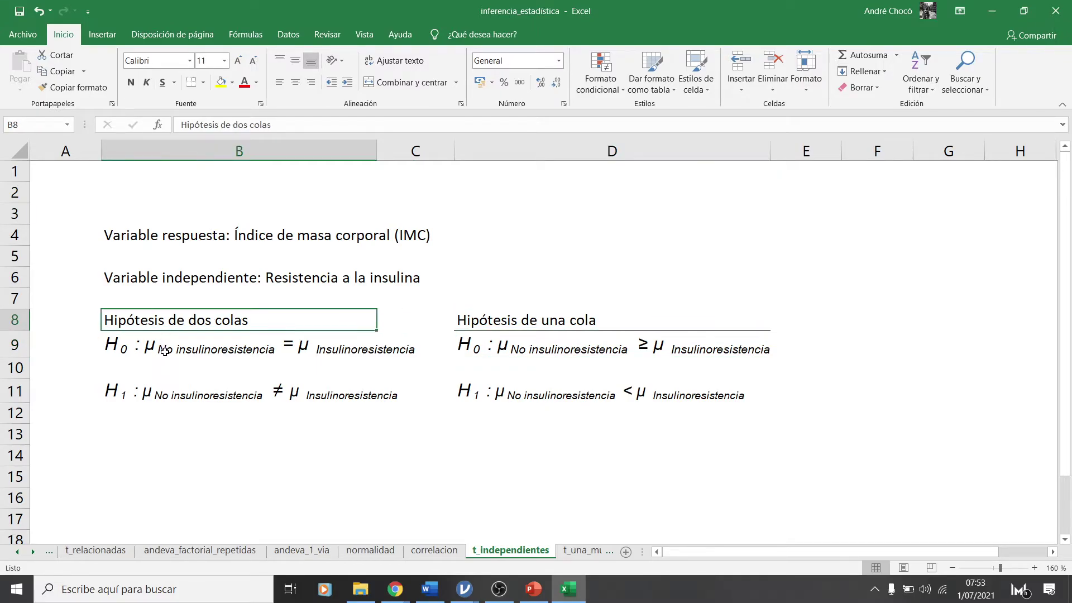
left_click(164, 350)
left_click(183, 382)
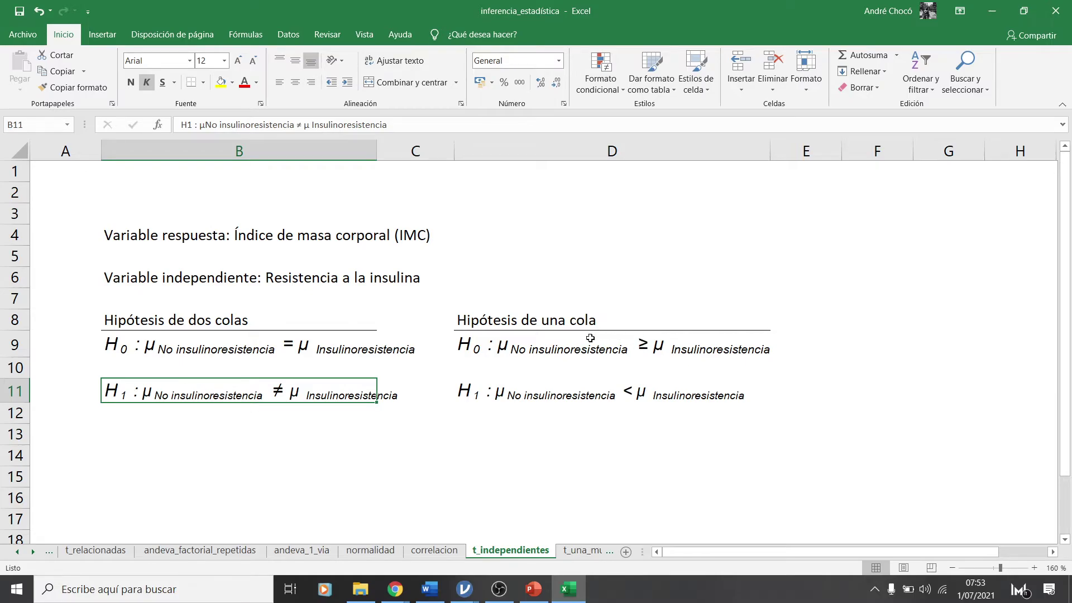
scroll(620, 340, "up", 1)
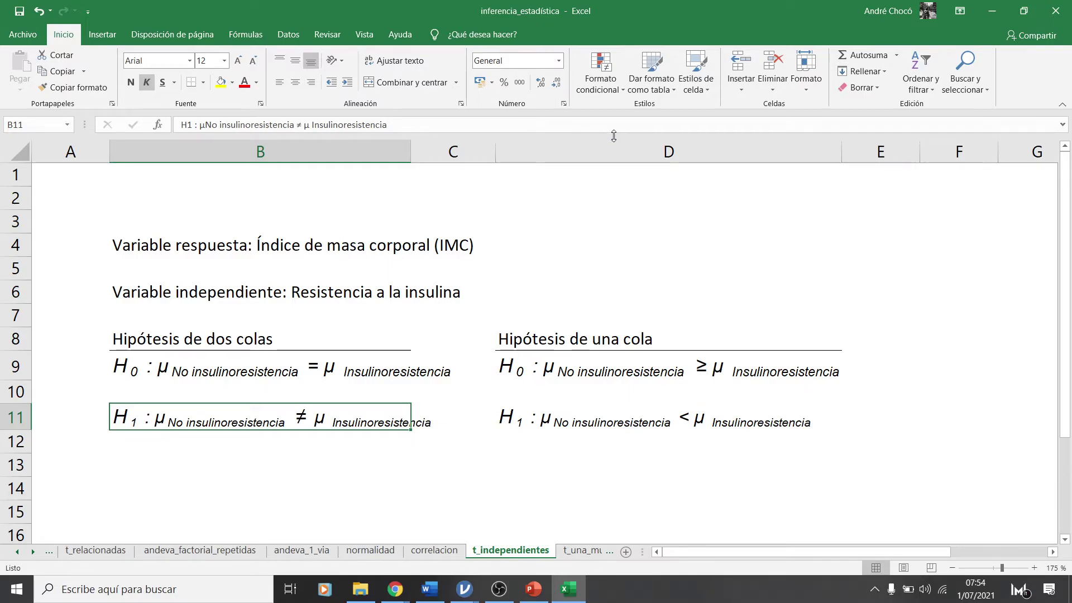
left_click(517, 423)
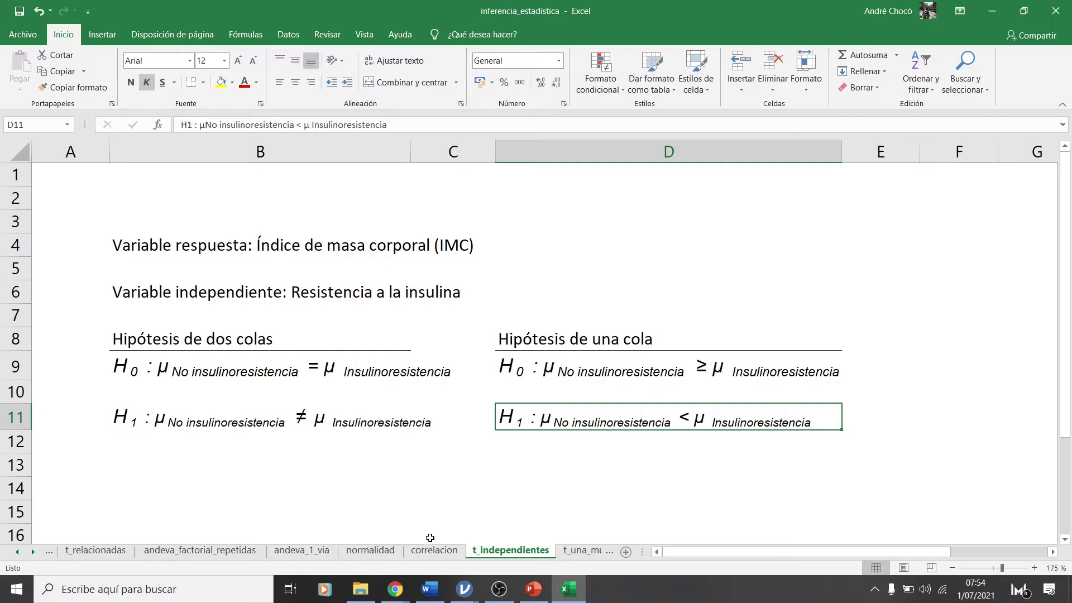
Switch to the course document in Word and highlight the T de Student and Análisis de varianza topics under Módulo 4
left_click(446, 590)
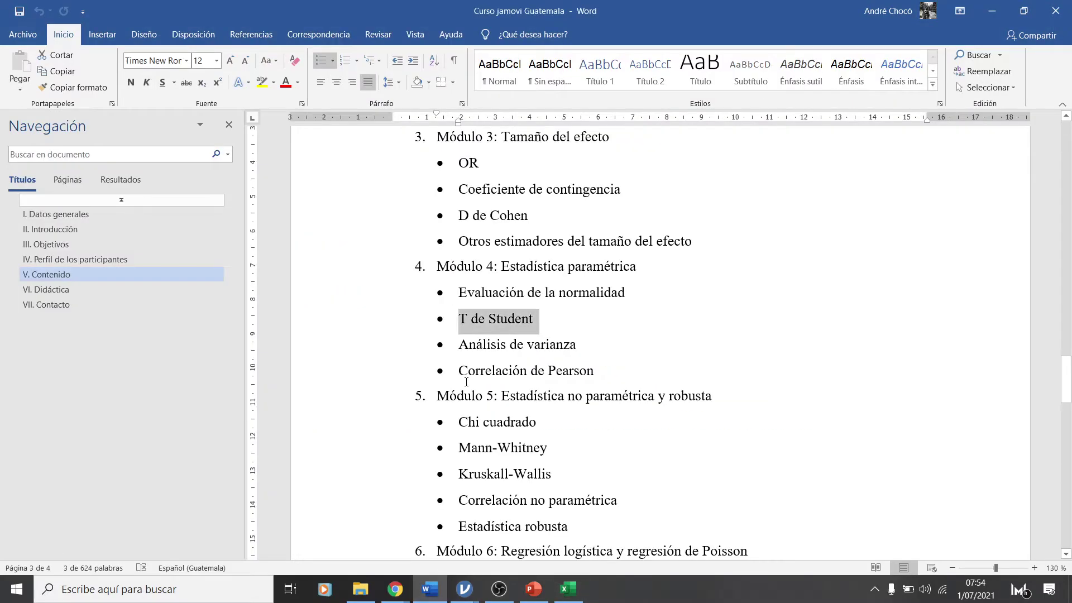
triple_click(564, 346)
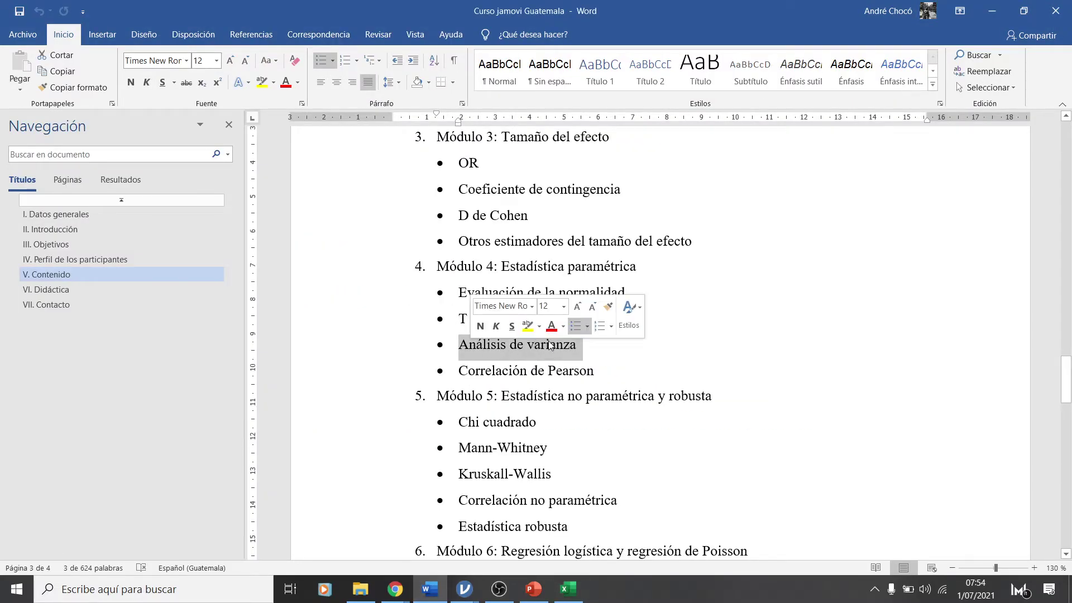
left_click(637, 350)
left_click_drag(543, 319, 456, 324)
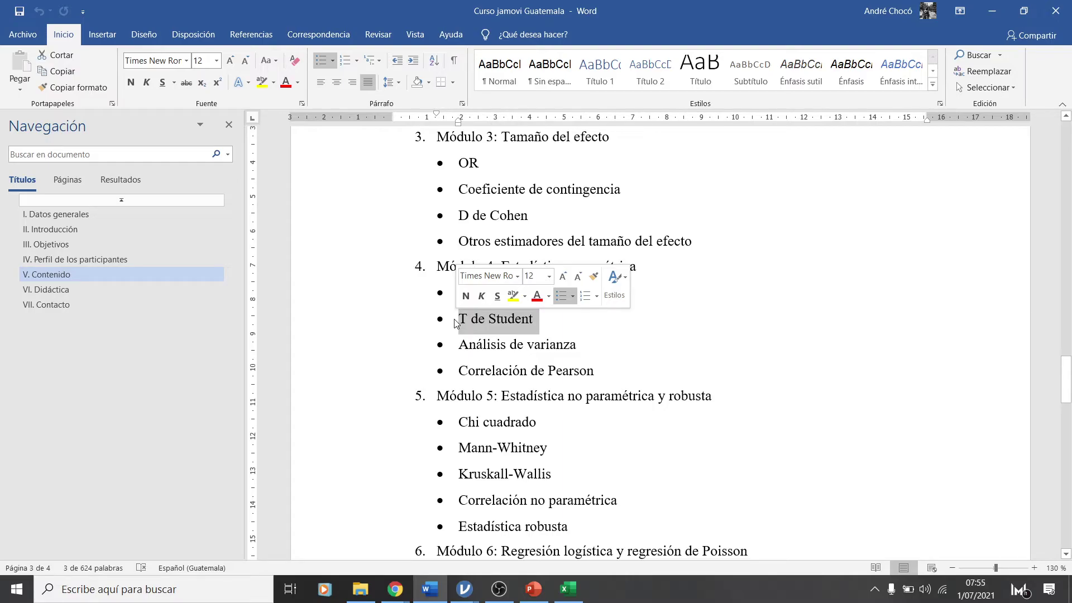
left_click(582, 345)
left_click_drag(552, 345, 481, 346)
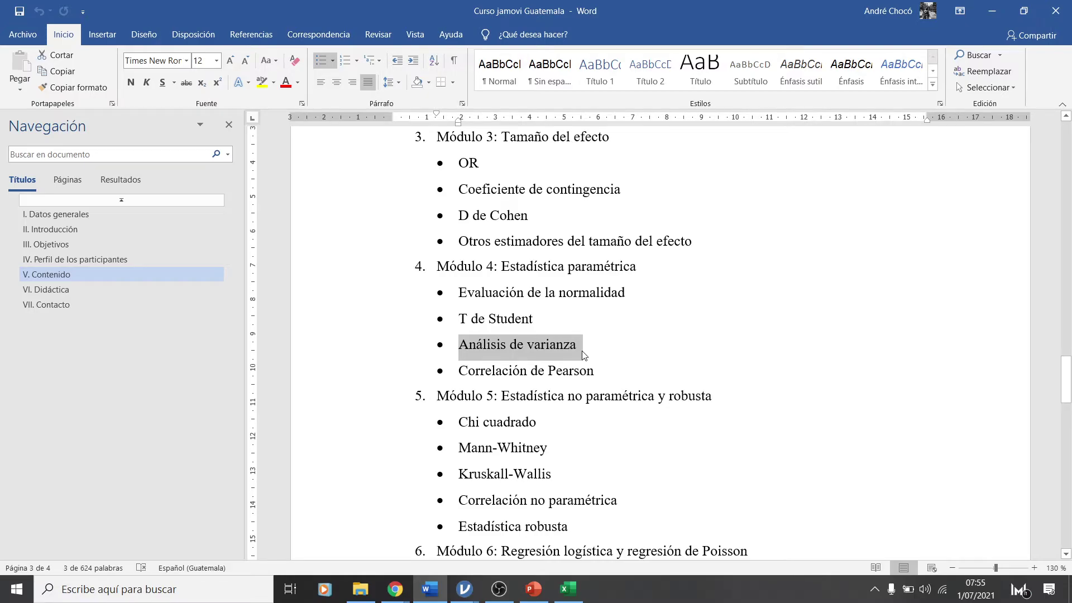
Switch to the jamovi window with the idc dataset
left_click(359, 597)
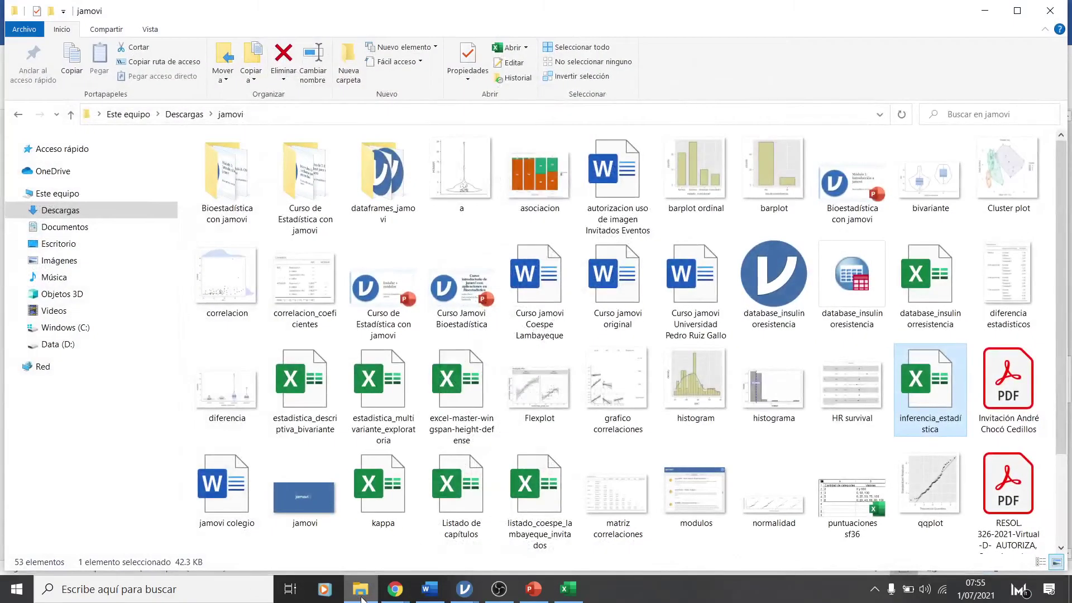
mouse_move(464, 588)
left_click(517, 545)
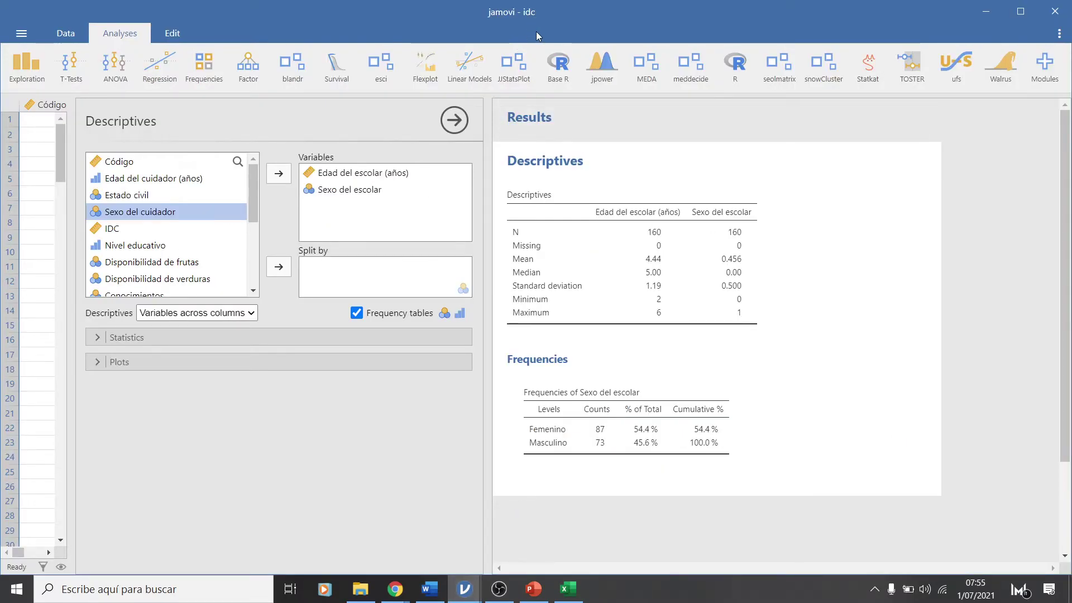
Replace Edad del escolar (años) and Sexo del escolar with IDC in the Descriptives analysis and turn off frequency tables
left_click(341, 174)
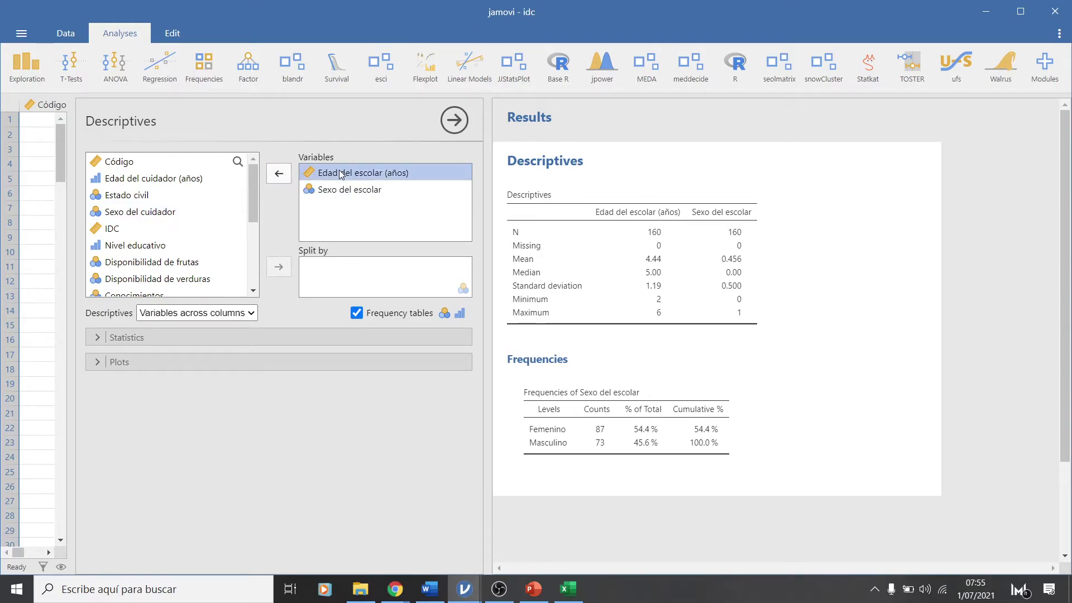
left_click(279, 177)
left_click(278, 180)
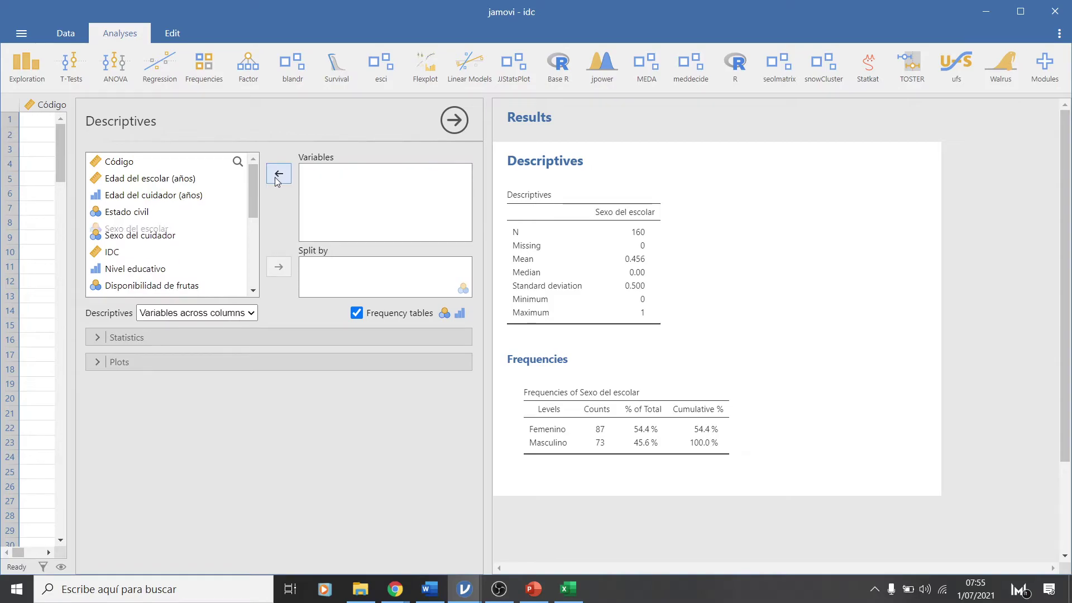
left_click(357, 313)
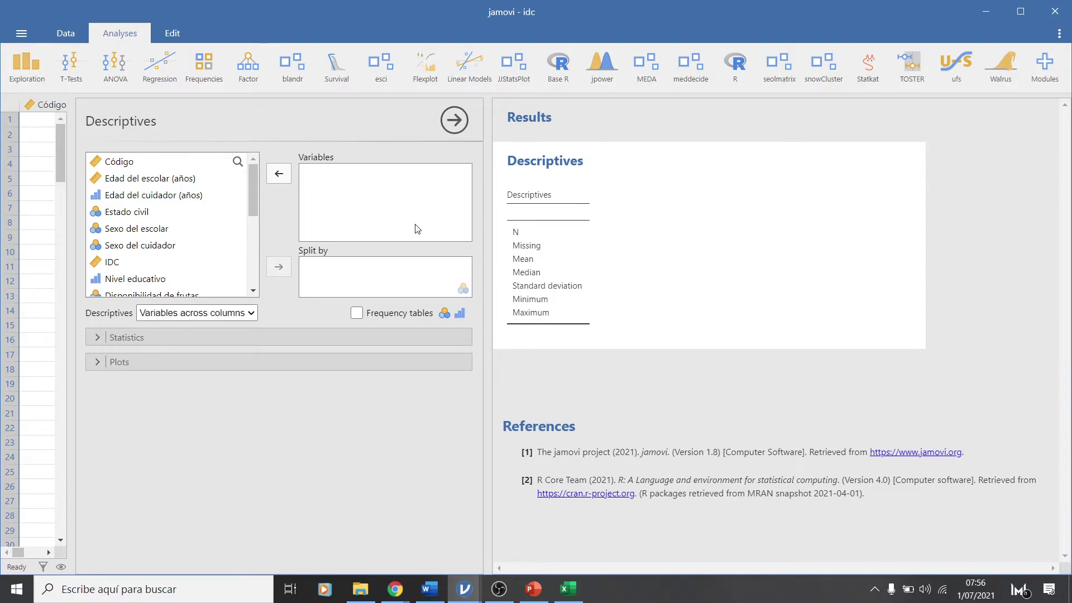
left_click(102, 267)
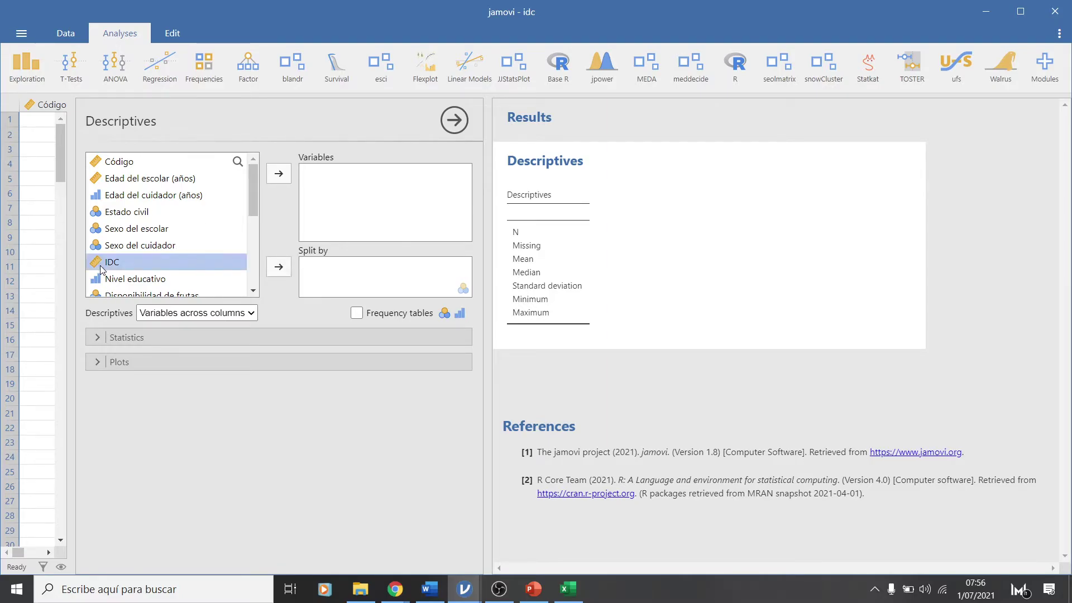
left_click(278, 180)
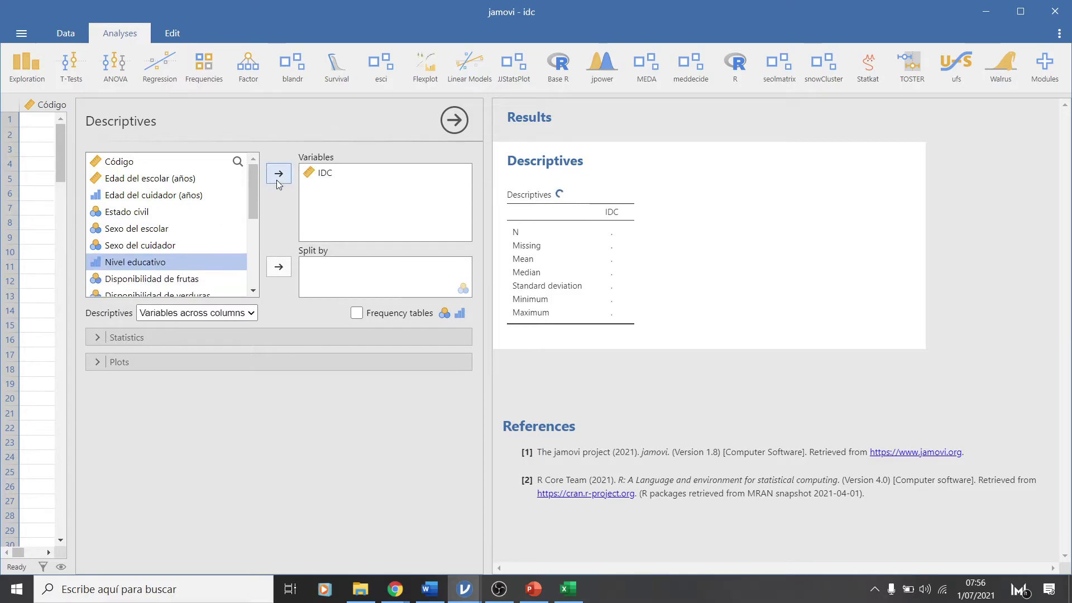
Create a second Descriptives analysis with IDC as its variable
left_click(24, 69)
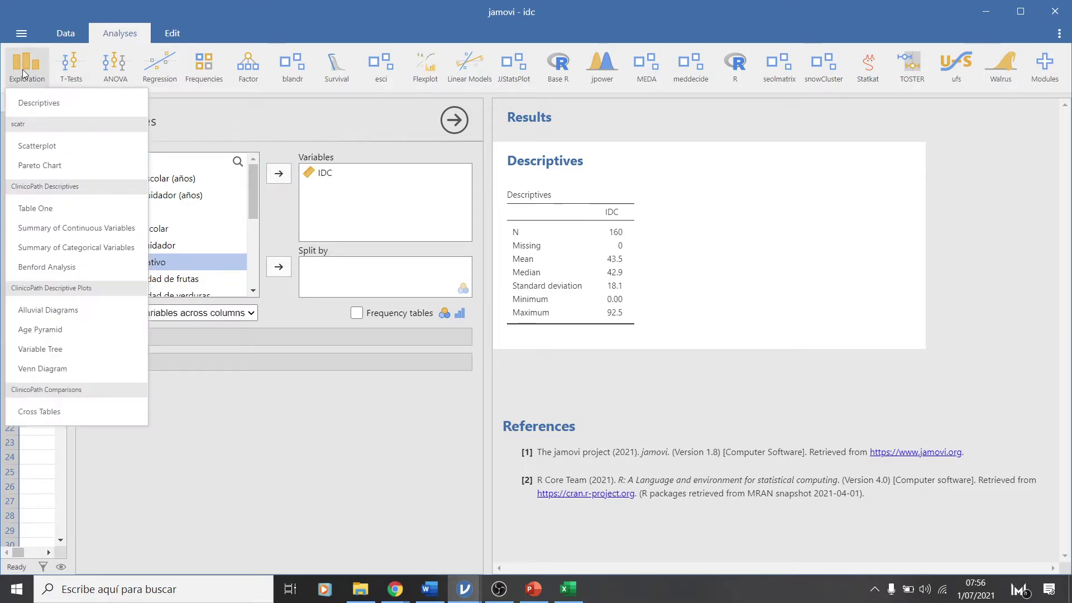
left_click(45, 109)
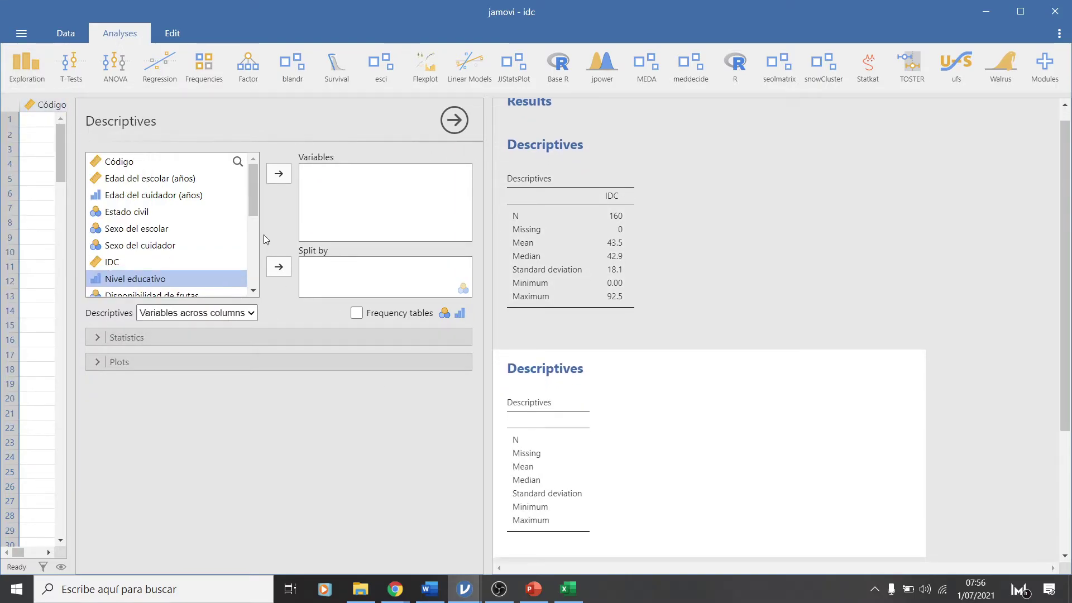
left_click(120, 263)
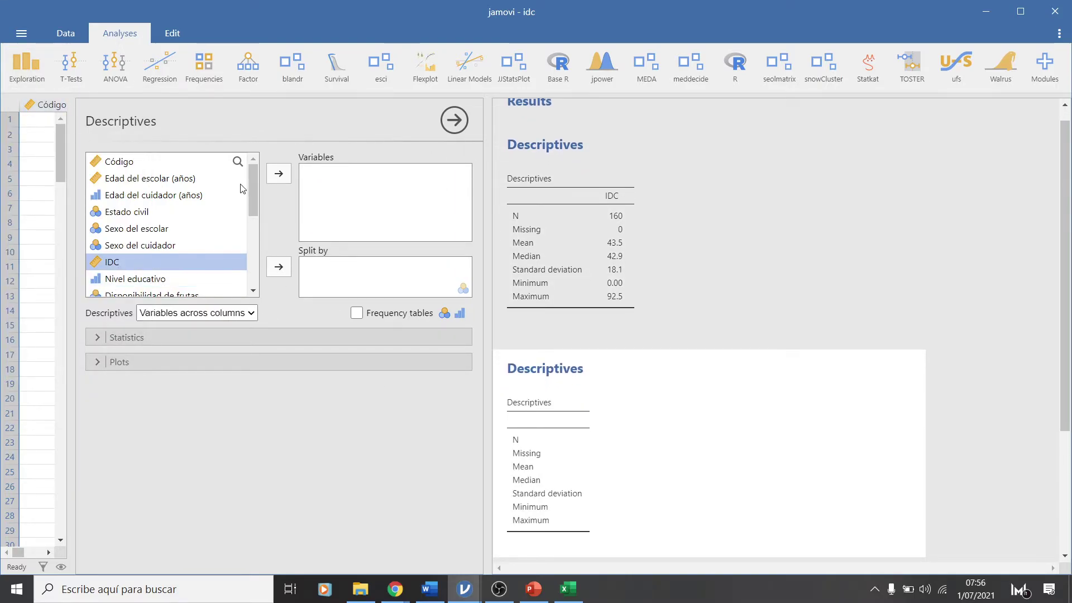
left_click(278, 174)
Add a histogram with density curve and a Q-Q plot for IDC, and examine both plots
left_click(107, 341)
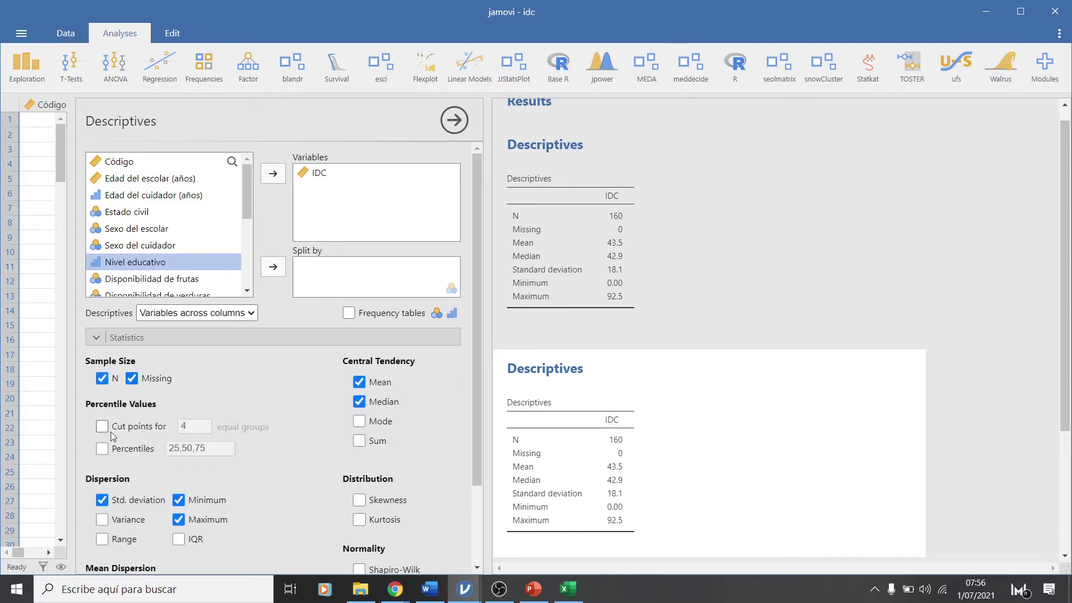
scroll(111, 491, "down", 2)
left_click(100, 547)
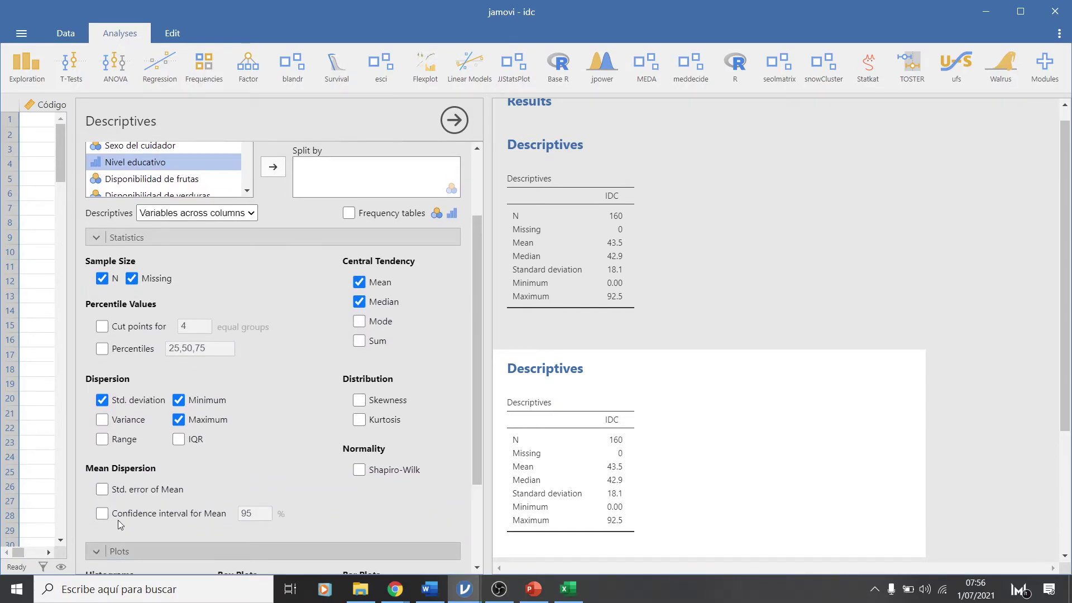
left_click(103, 477)
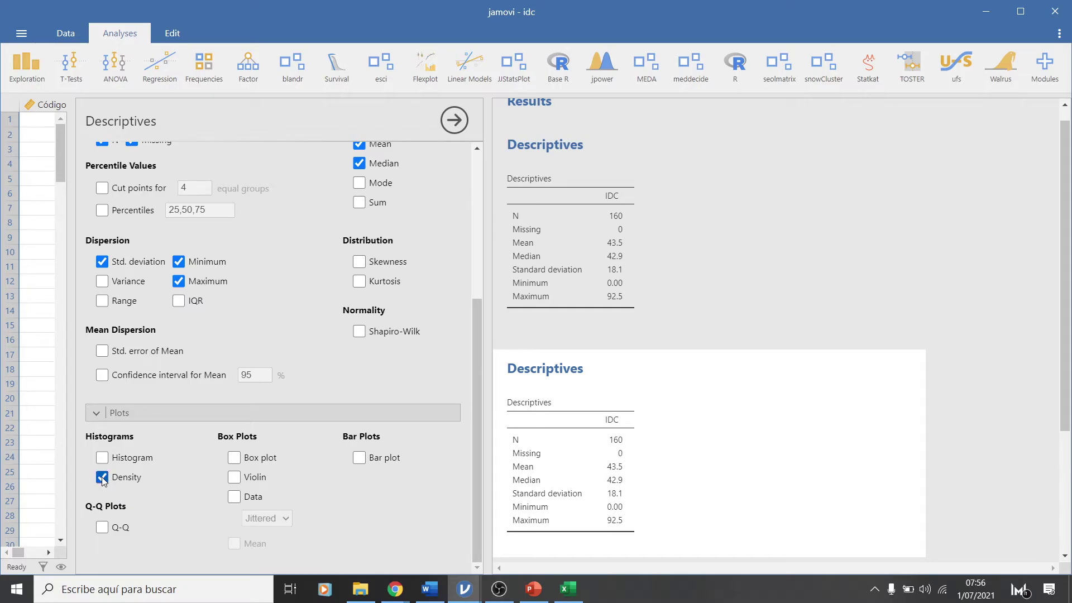
left_click(102, 457)
left_click(103, 527)
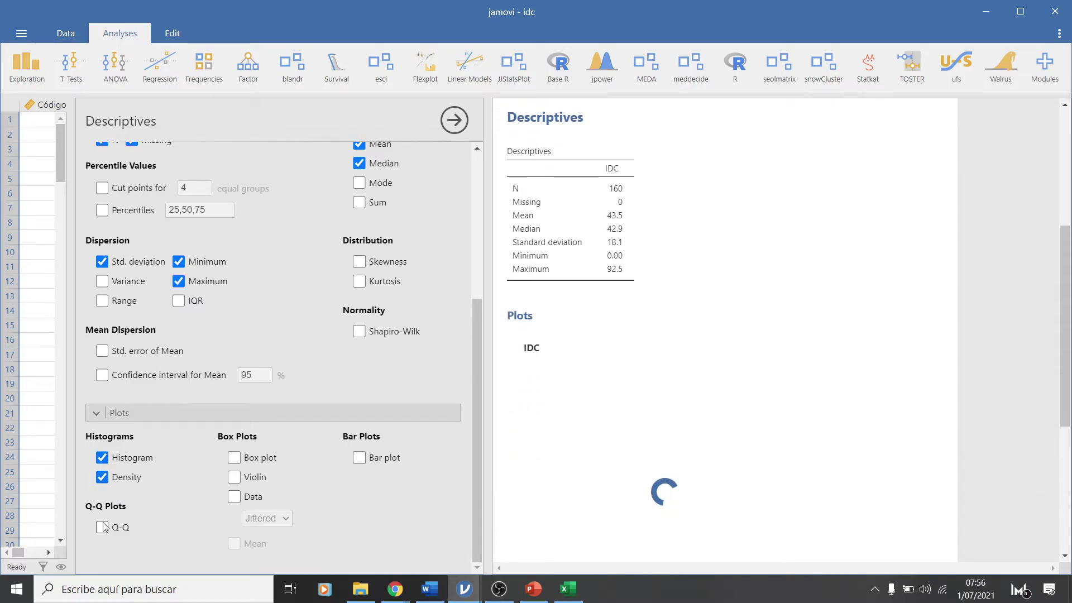
scroll(615, 413, "down", 3)
scroll(621, 420, "up", 3)
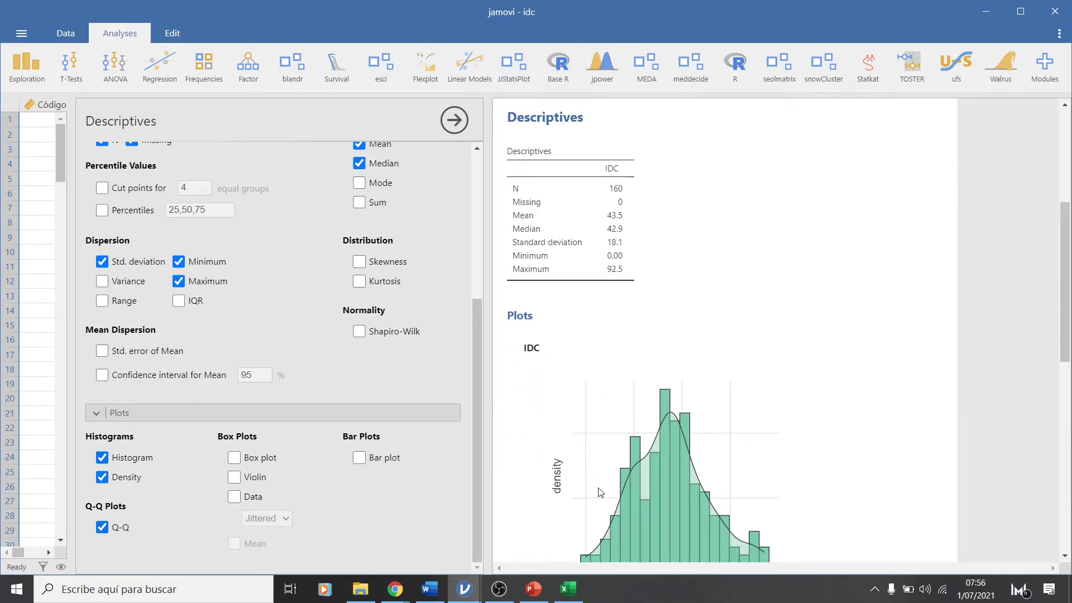
scroll(737, 402, "down", 6)
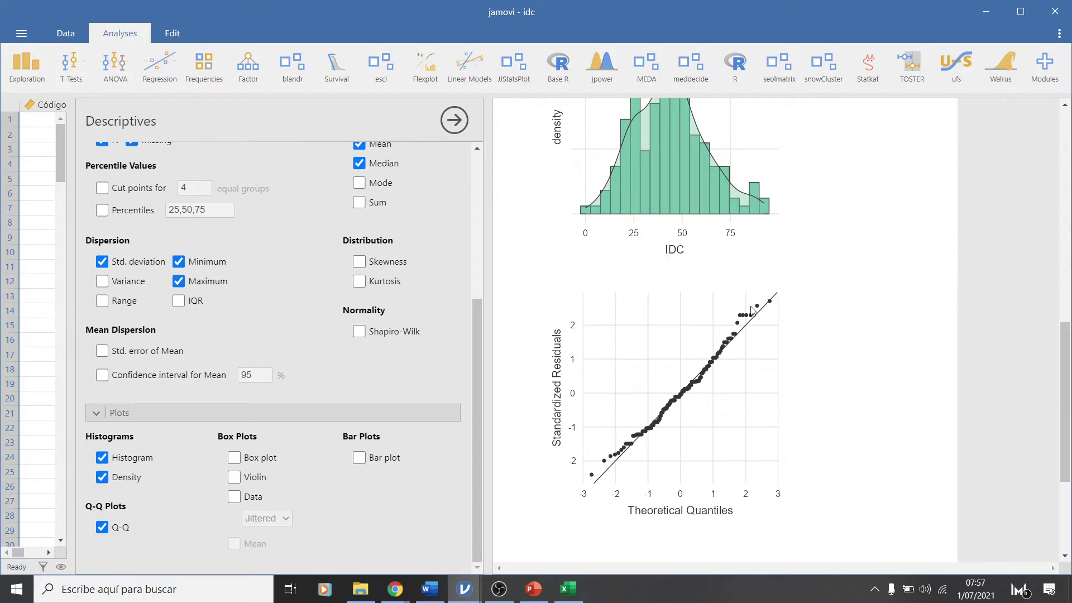
Split the IDC descriptives by Nivel educativo
scroll(752, 311, "up", 5)
scroll(215, 300, "up", 1)
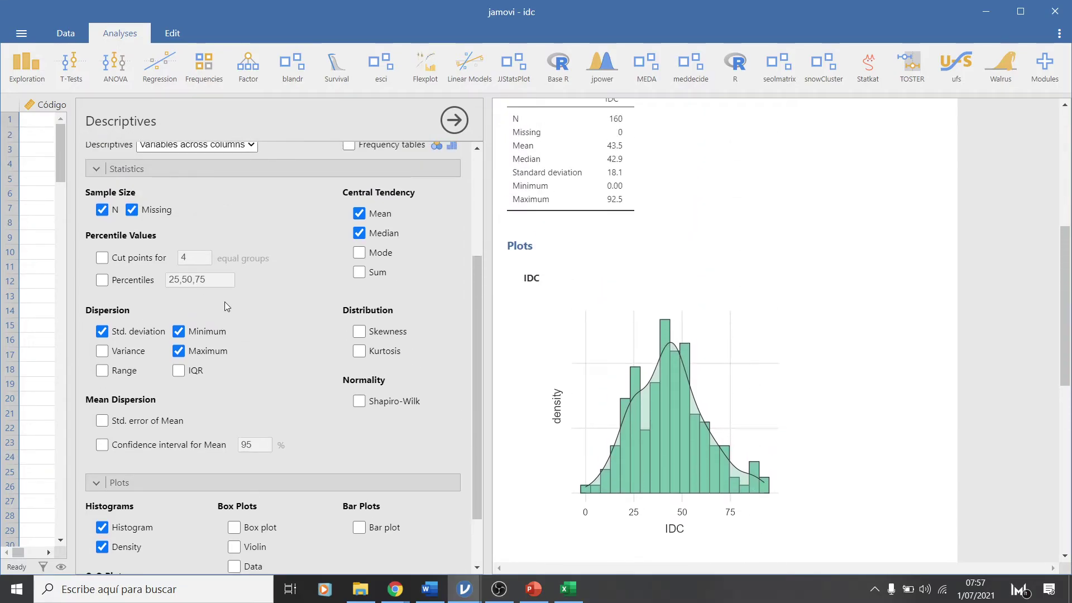
scroll(243, 310, "up", 1)
scroll(277, 316, "up", 2)
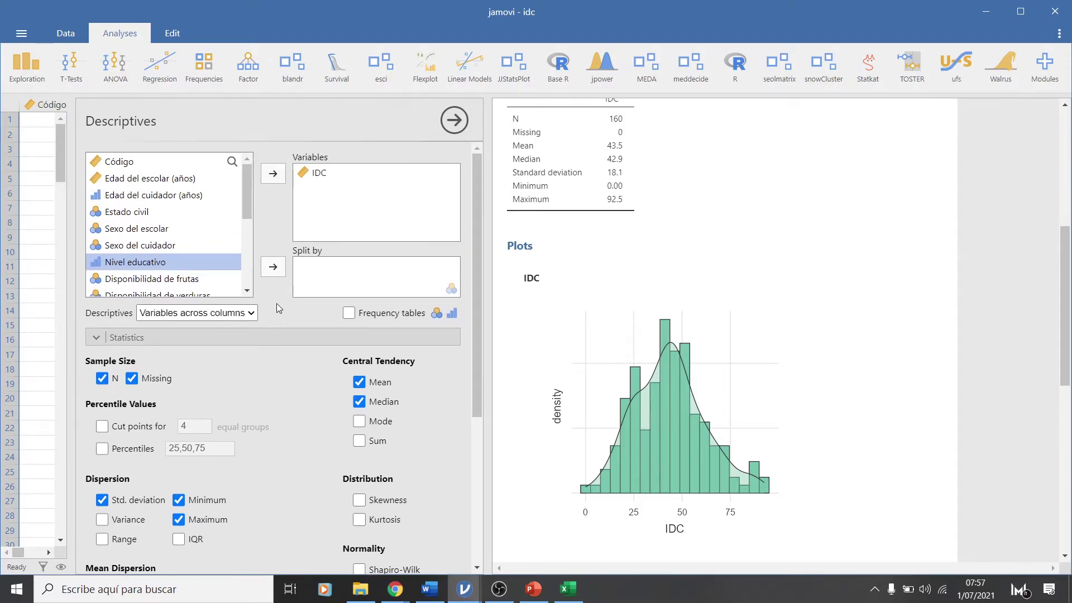
scroll(178, 264, "down", 1)
left_click(273, 268)
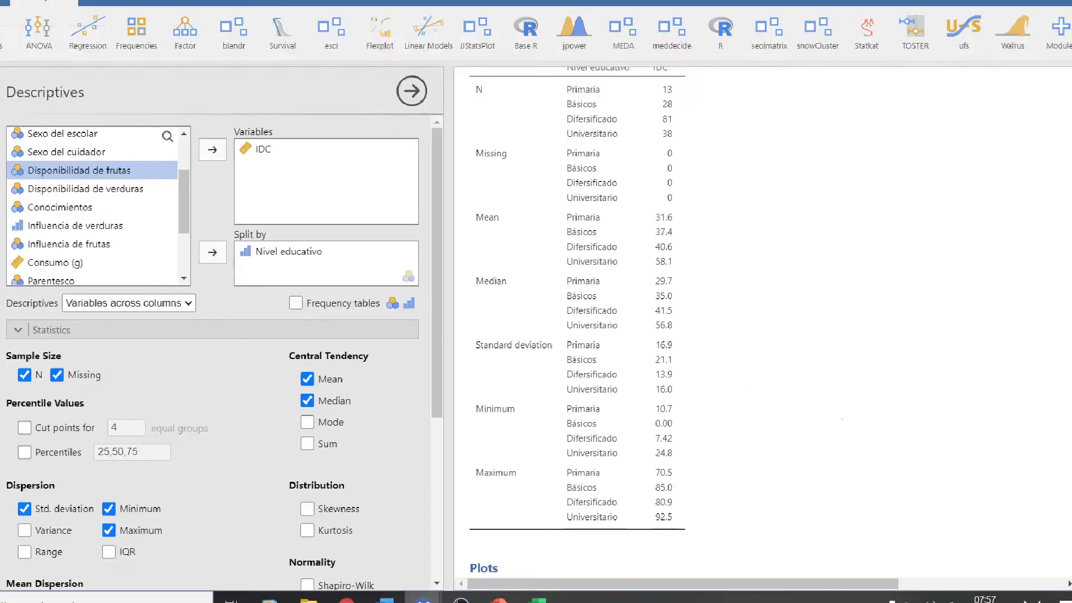
Add box plots of IDC by Nivel educativo and bring them into view in the results
scroll(424, 481, "down", 1)
scroll(424, 481, "down", 3)
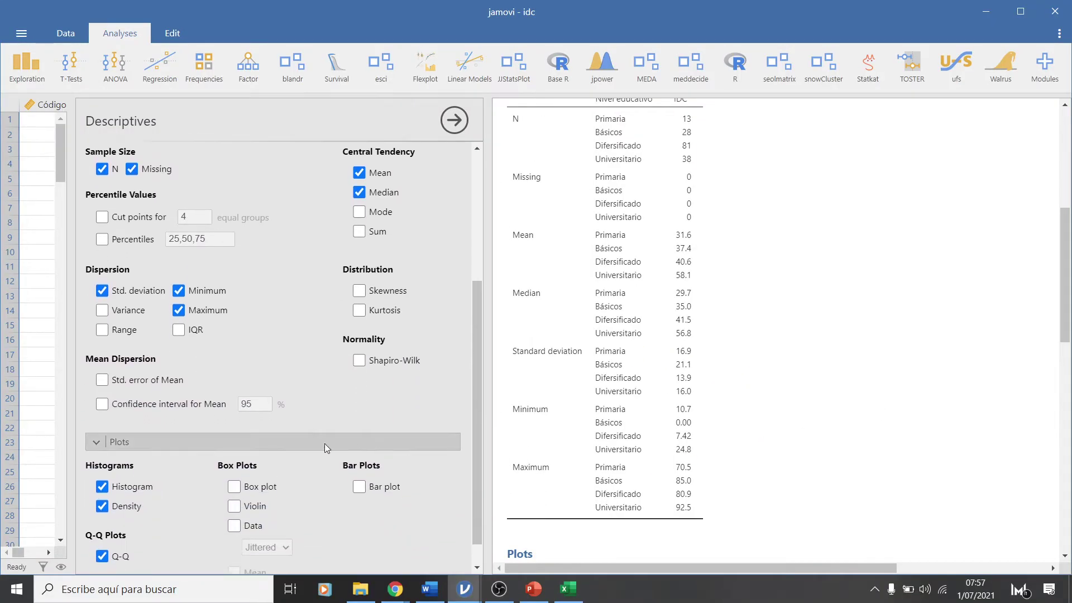
left_click(234, 487)
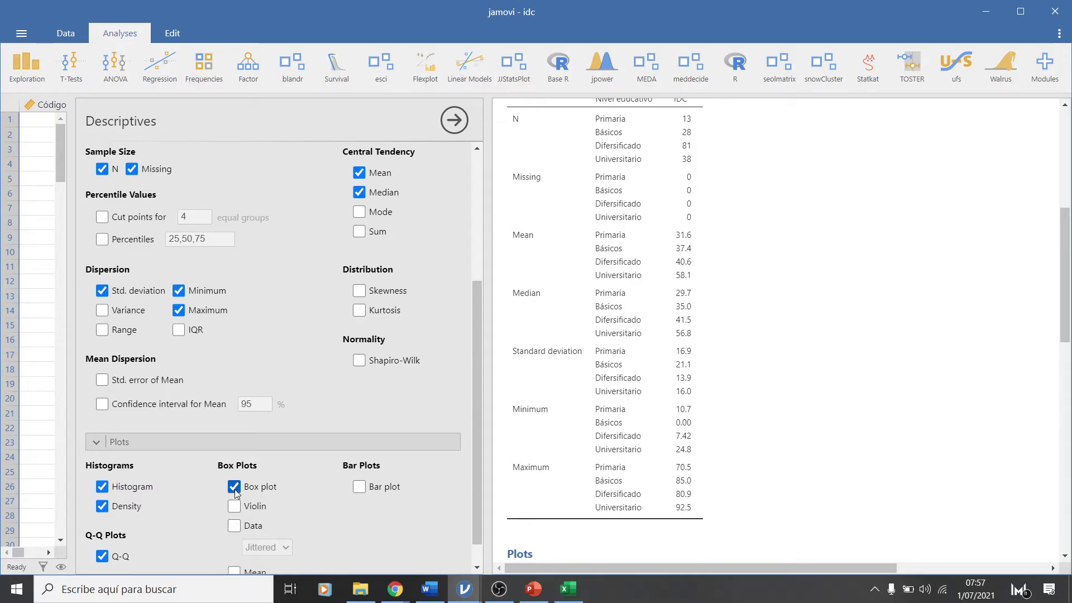
scroll(708, 425, "down", 5)
scroll(708, 421, "down", 7)
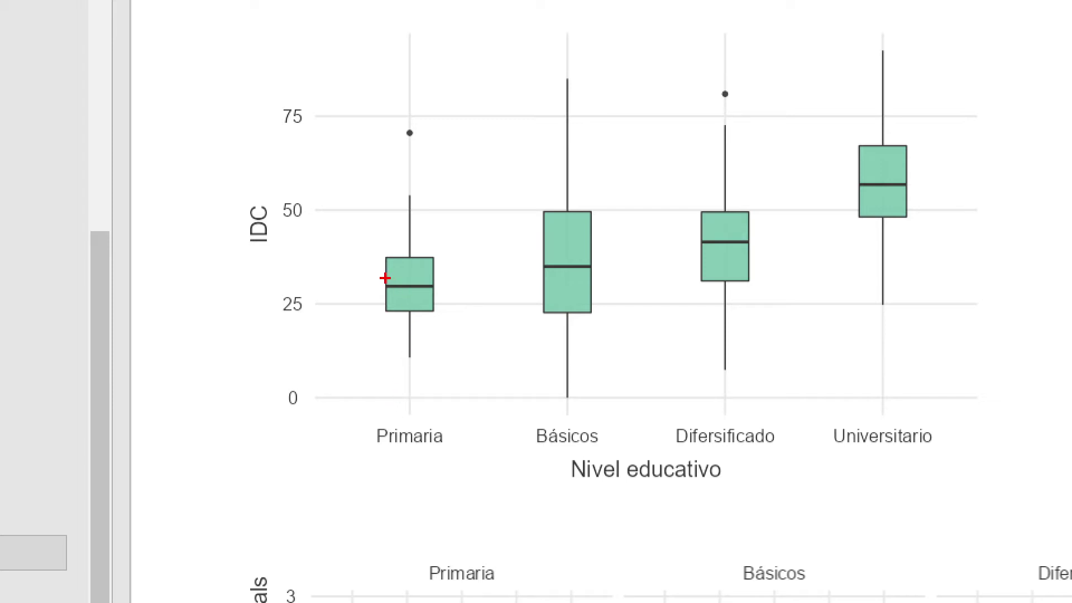
Mark the median levels of the four Nivel educativo box plots with red lines, then clear the annotations
left_click_drag(376, 283, 446, 282)
left_click_drag(269, 279, 323, 278)
left_click_drag(518, 262, 607, 262)
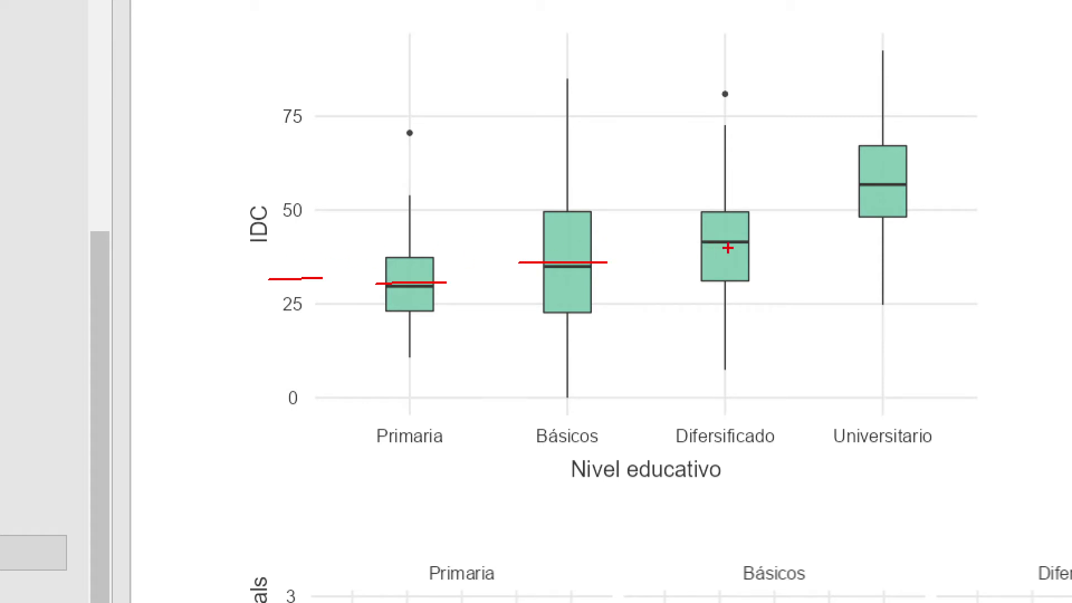
left_click_drag(696, 239, 750, 239)
left_click_drag(913, 186, 283, 195)
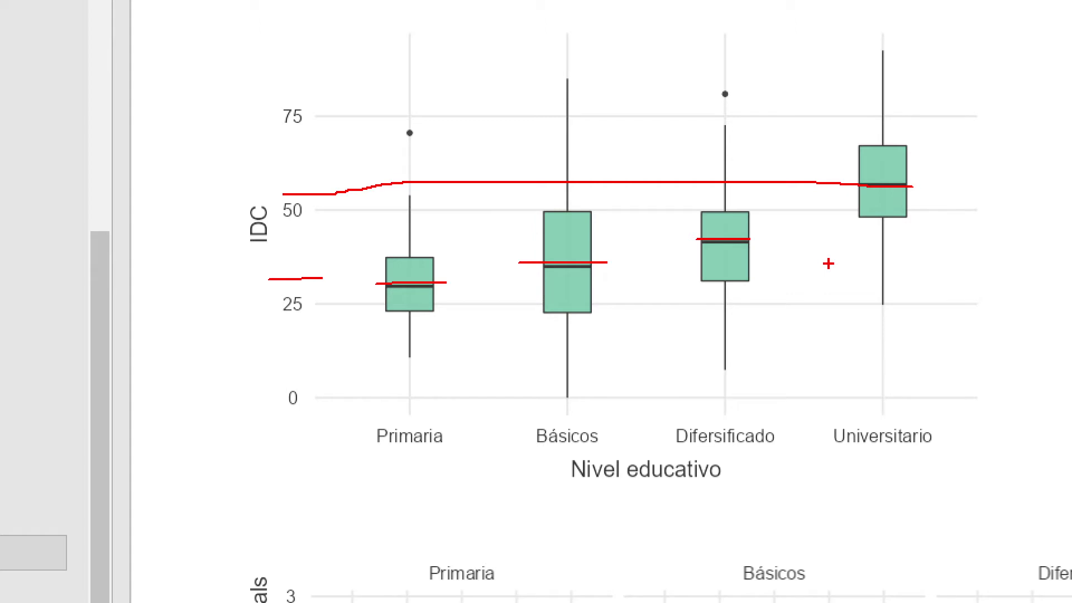
key("Escape")
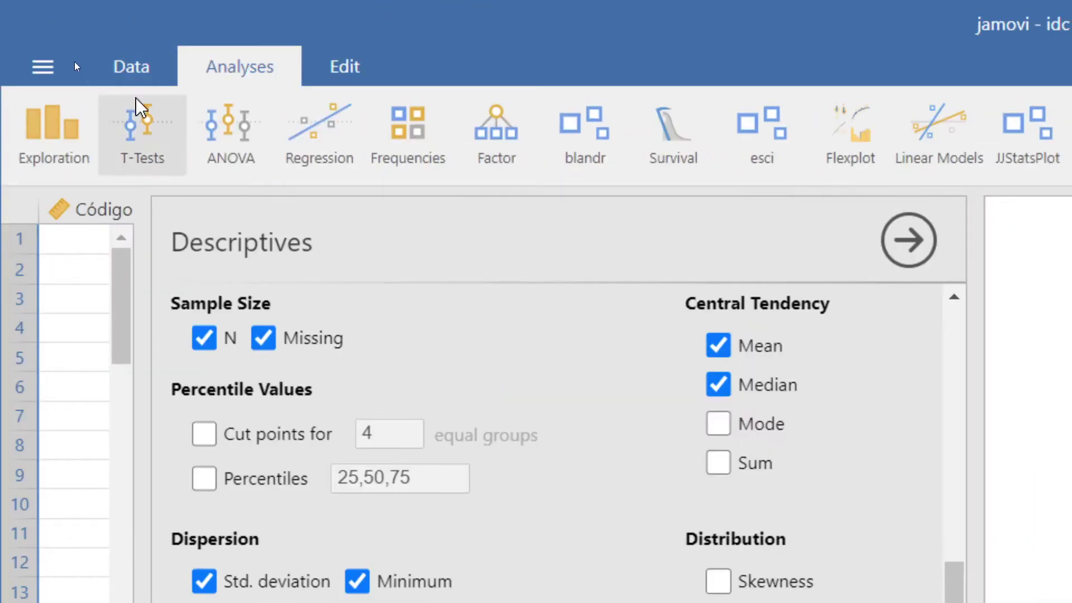
Set up a one-way ANOVA with IDC as the dependent variable and Nivel educativo as the grouping variable
left_click(232, 151)
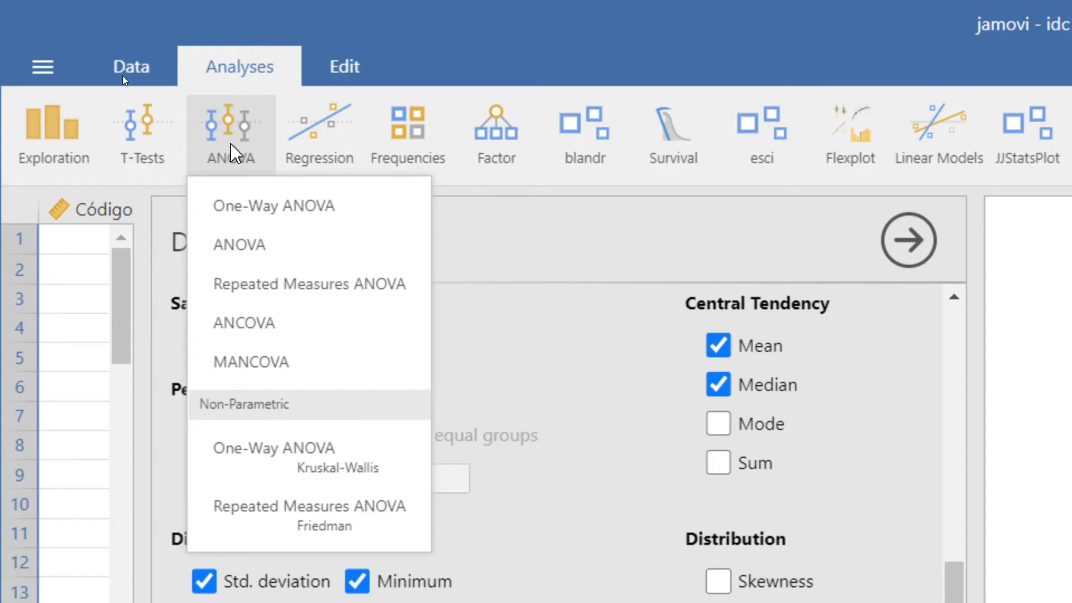
left_click(277, 220)
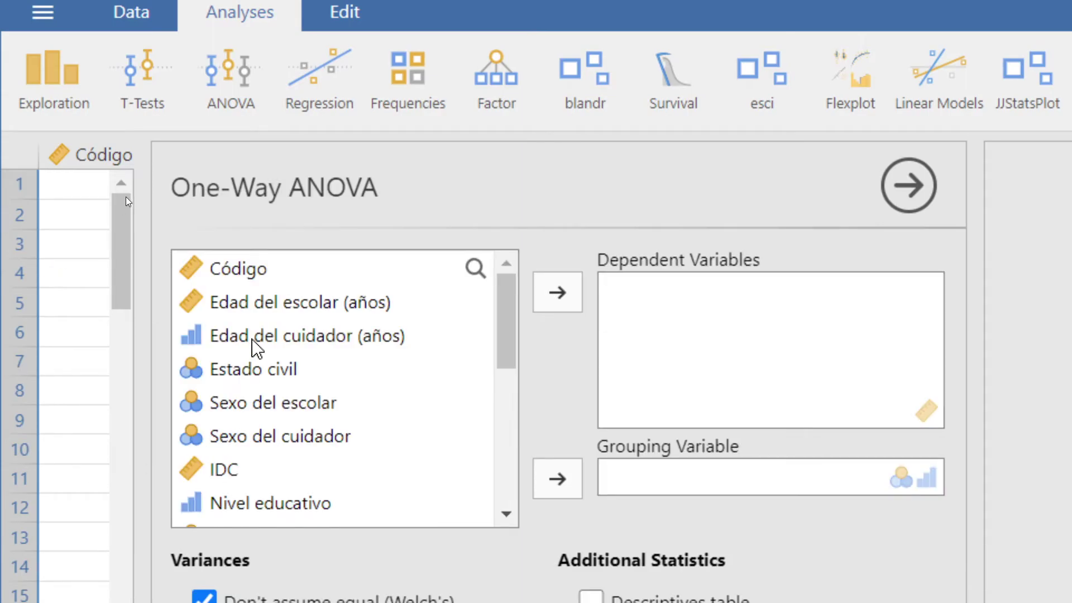
left_click(249, 96)
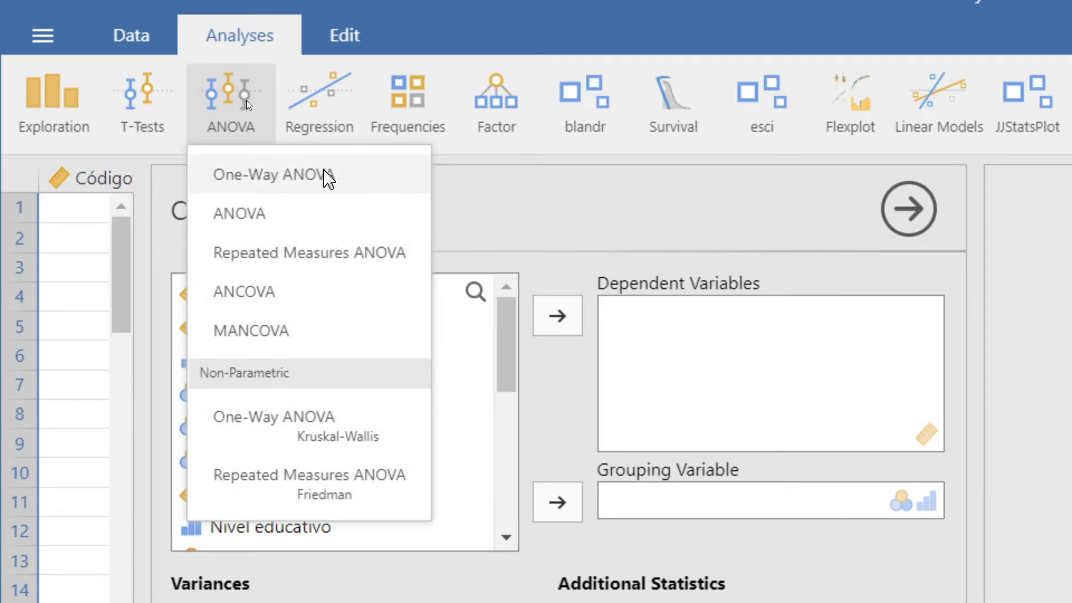
left_click(279, 177)
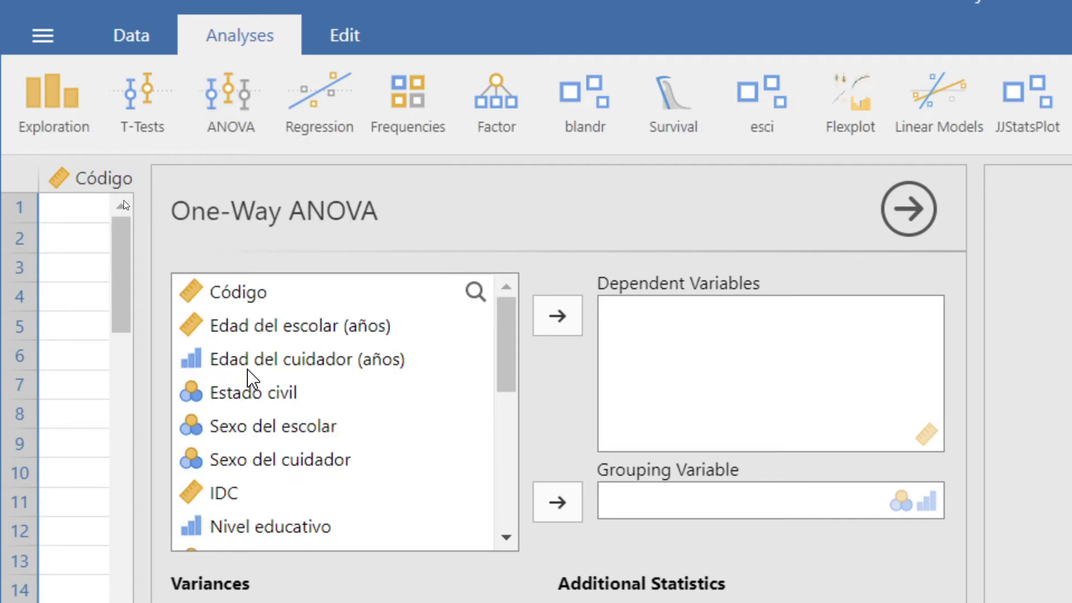
left_click(234, 503)
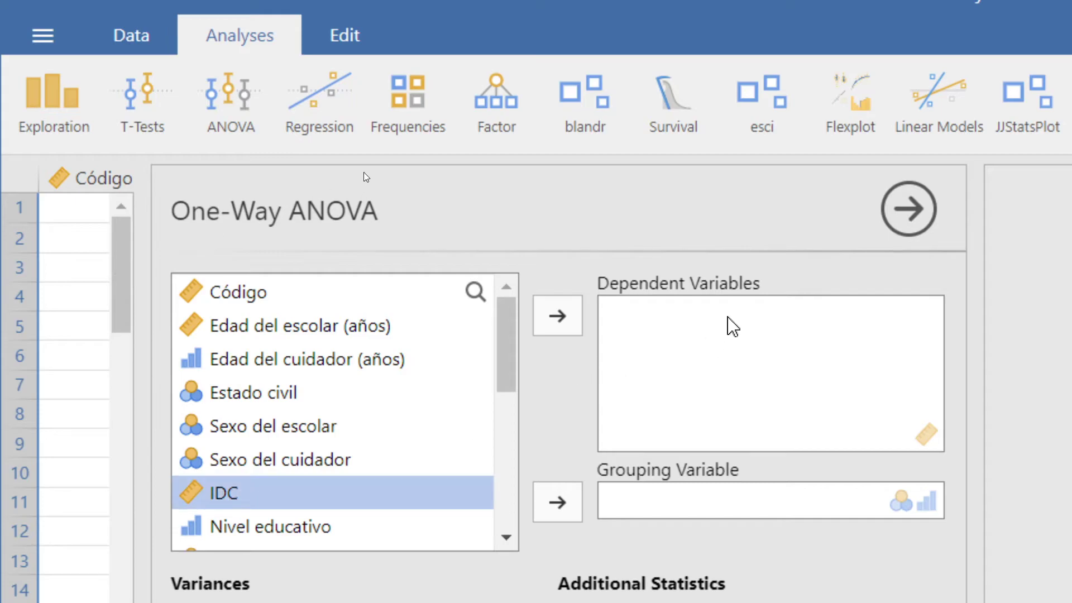
left_click(551, 314)
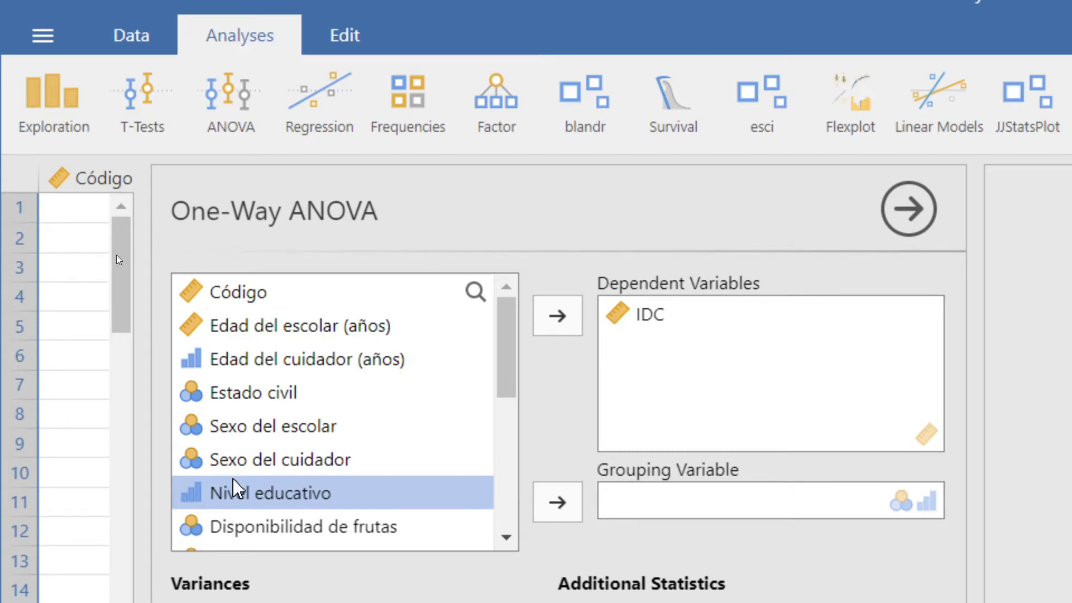
left_click(557, 502)
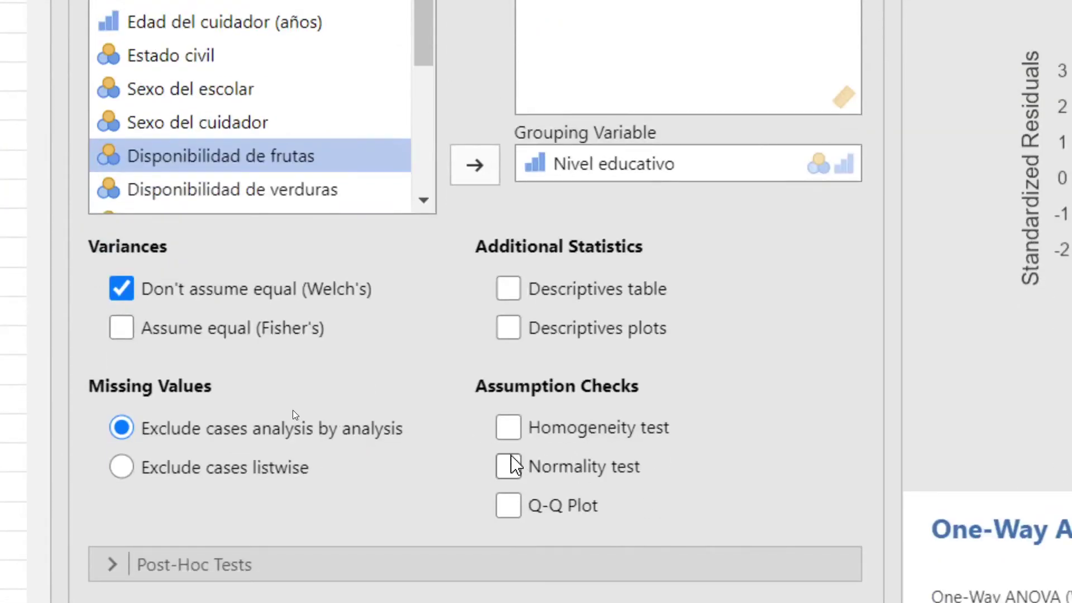
Add the descriptives table and descriptives plots to the ANOVA, and include the equal-variances (Fisher's) test
left_click(508, 288)
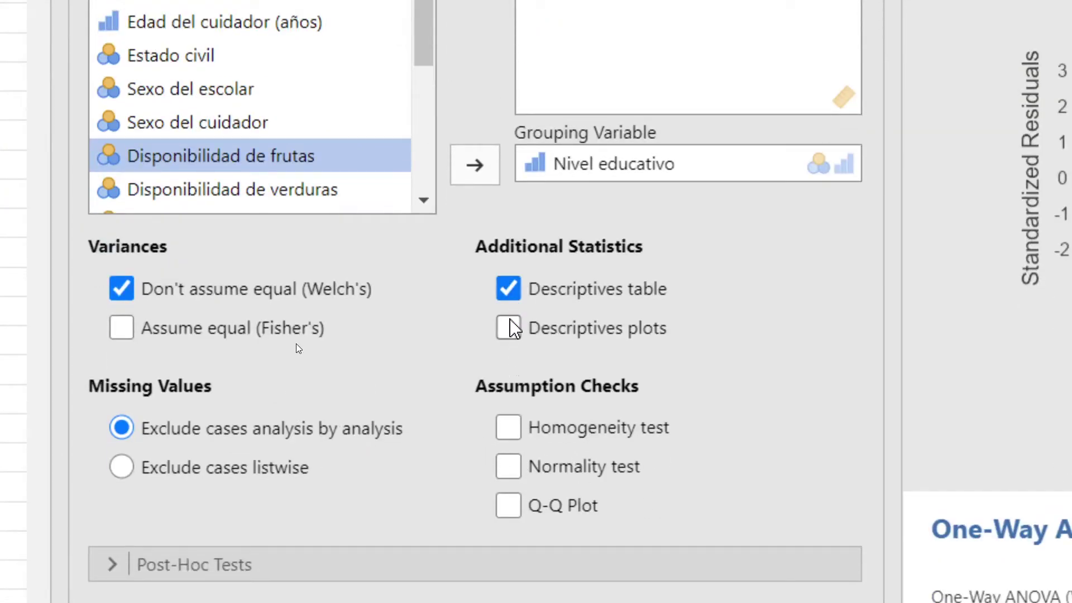
left_click(508, 327)
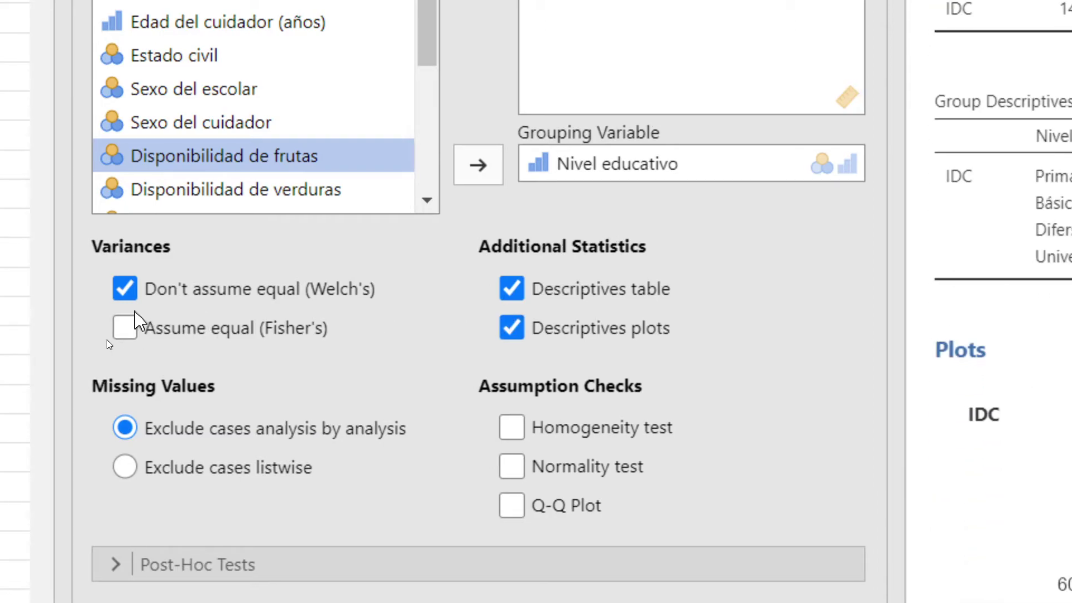
left_click(140, 328)
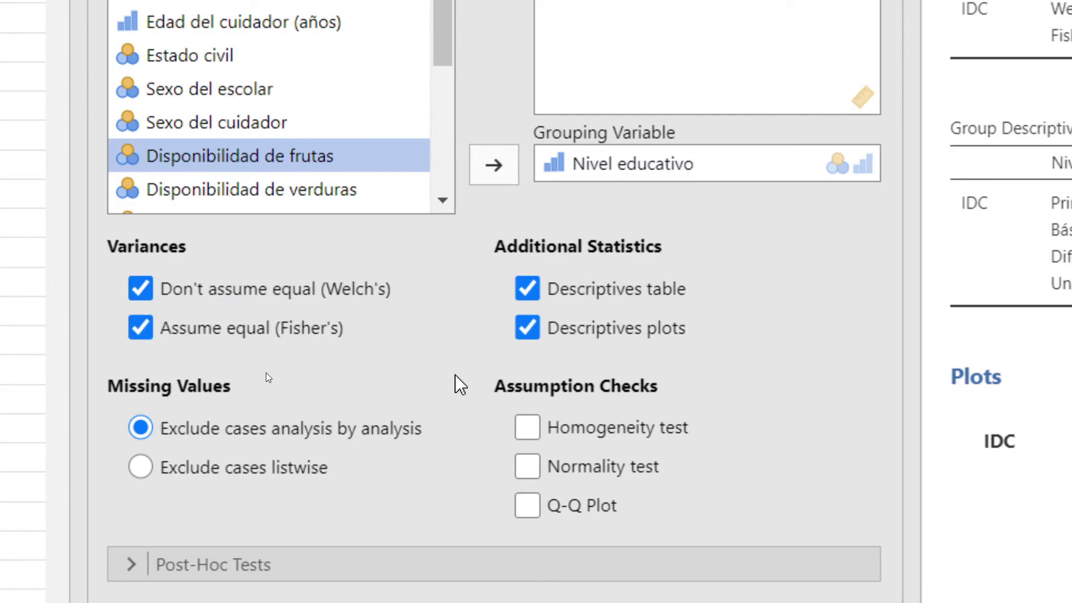
Add the homogeneity test, normality test and Q-Q plot as assumption checks, and expand the post-hoc test options
left_click(527, 426)
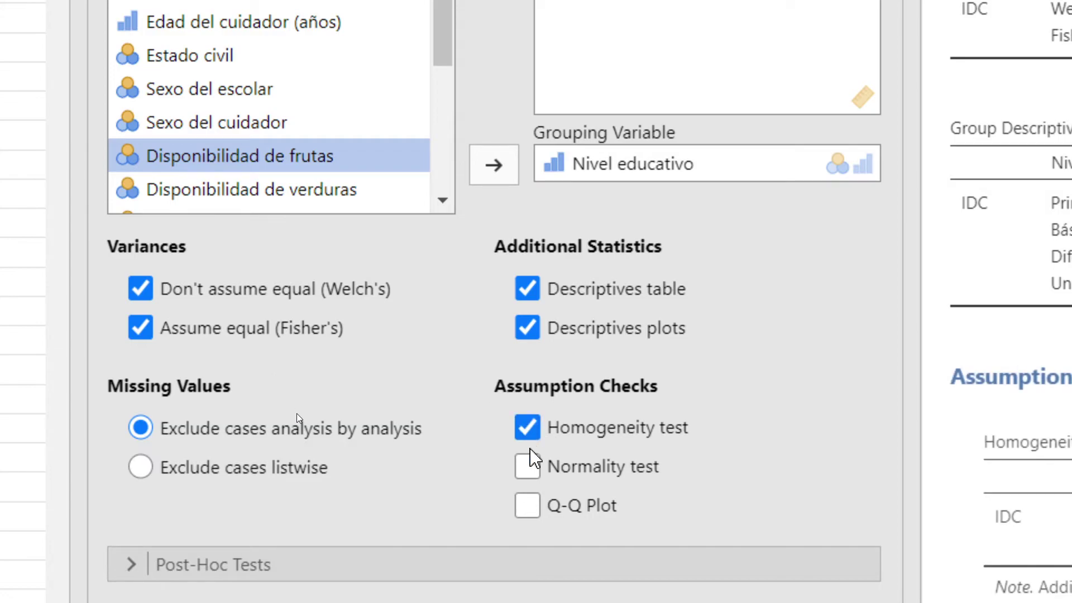
left_click(529, 466)
left_click(534, 506)
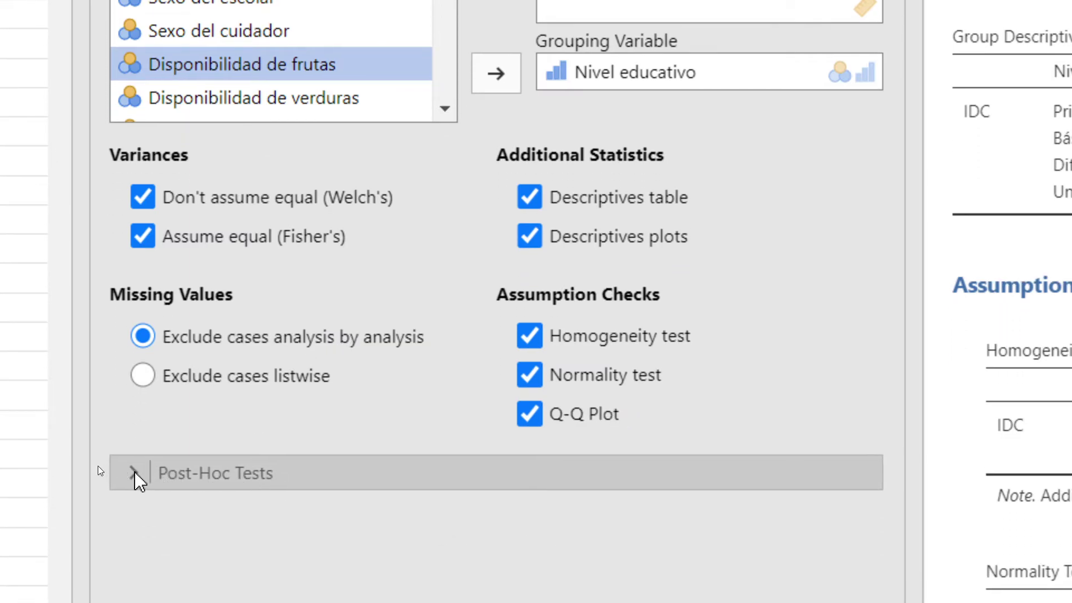
left_click(134, 474)
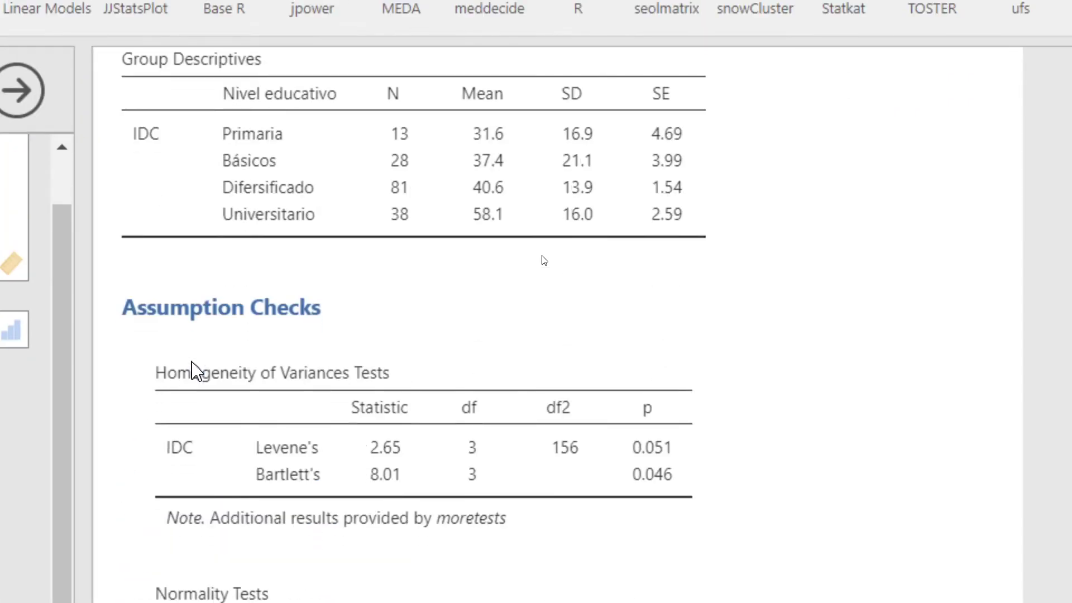
Examine the homogeneity and normality test tables, the IDC means plot and the residuals Q-Q plot in the ANOVA results
scroll(191, 362, "down", 3)
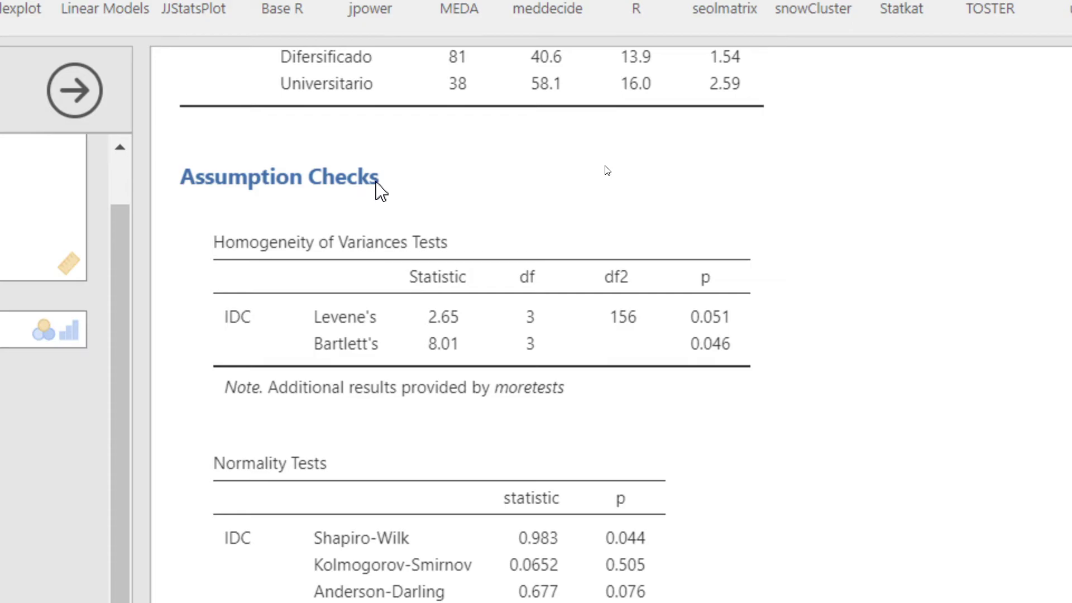
scroll(444, 360, "down", 5)
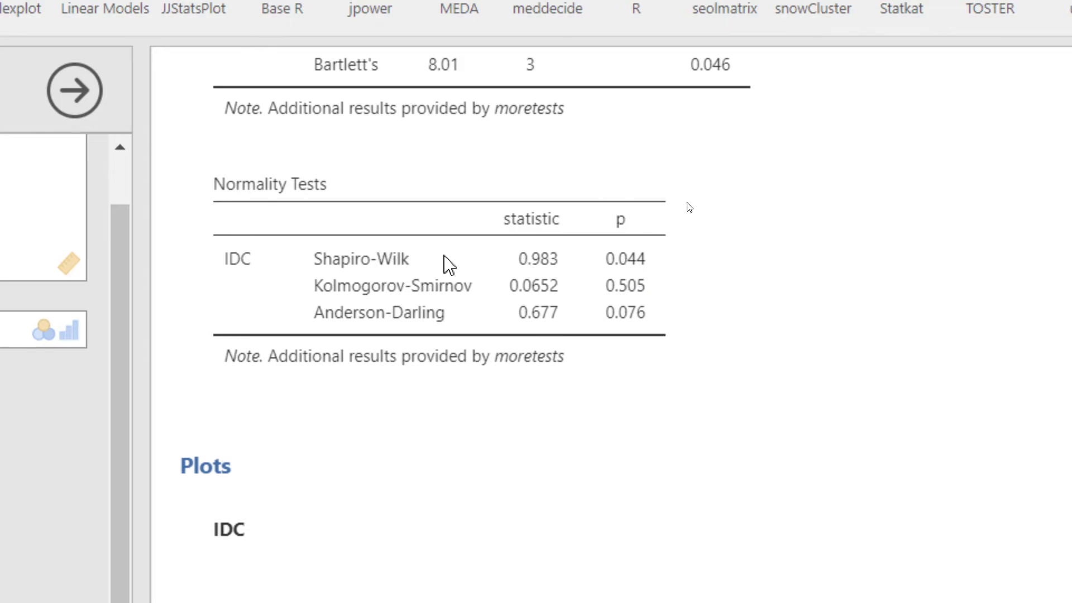
scroll(304, 373, "down", 7)
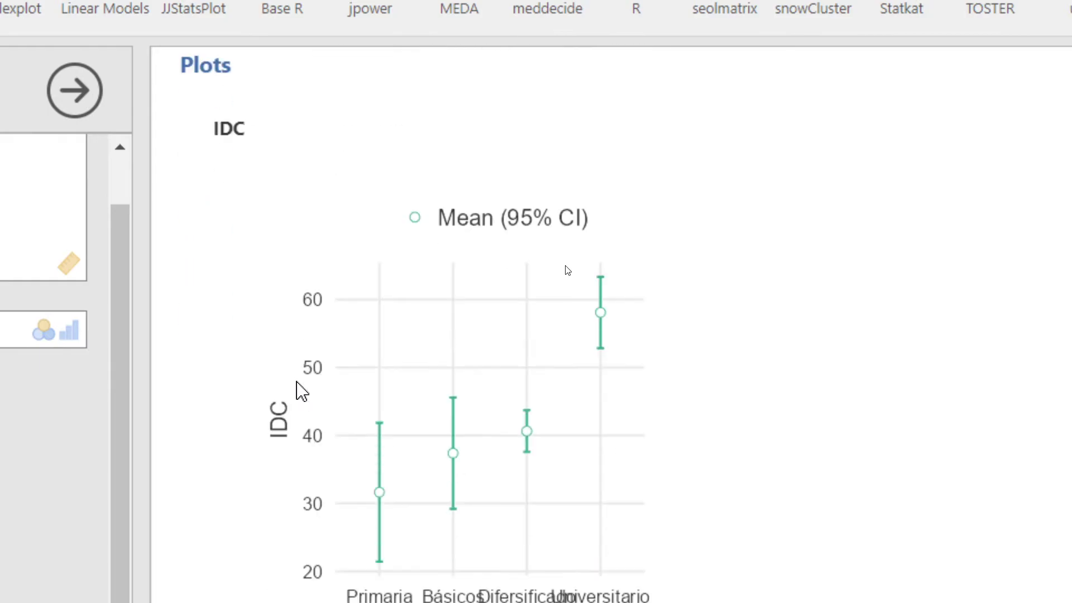
scroll(335, 391, "up", 8)
scroll(335, 391, "down", 15)
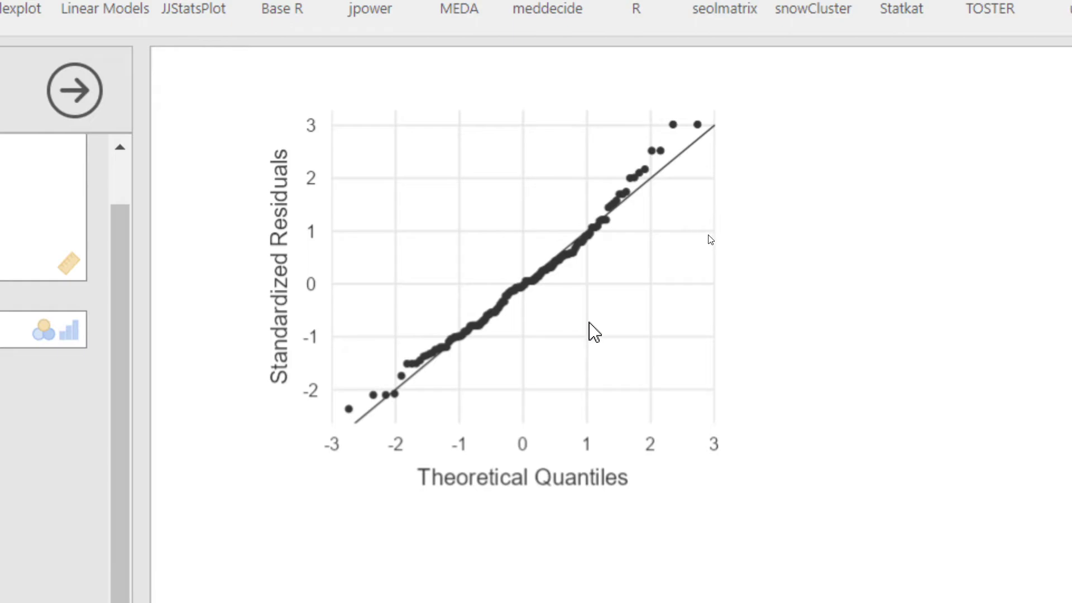
scroll(450, 292, "up", 10)
scroll(452, 296, "up", 10)
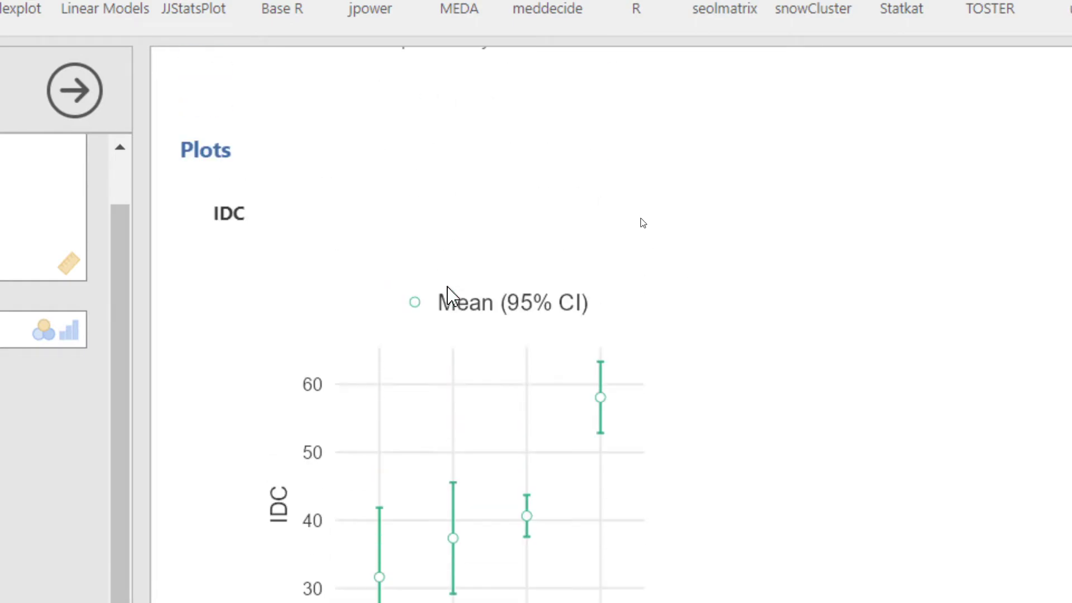
scroll(446, 268, "up", 3)
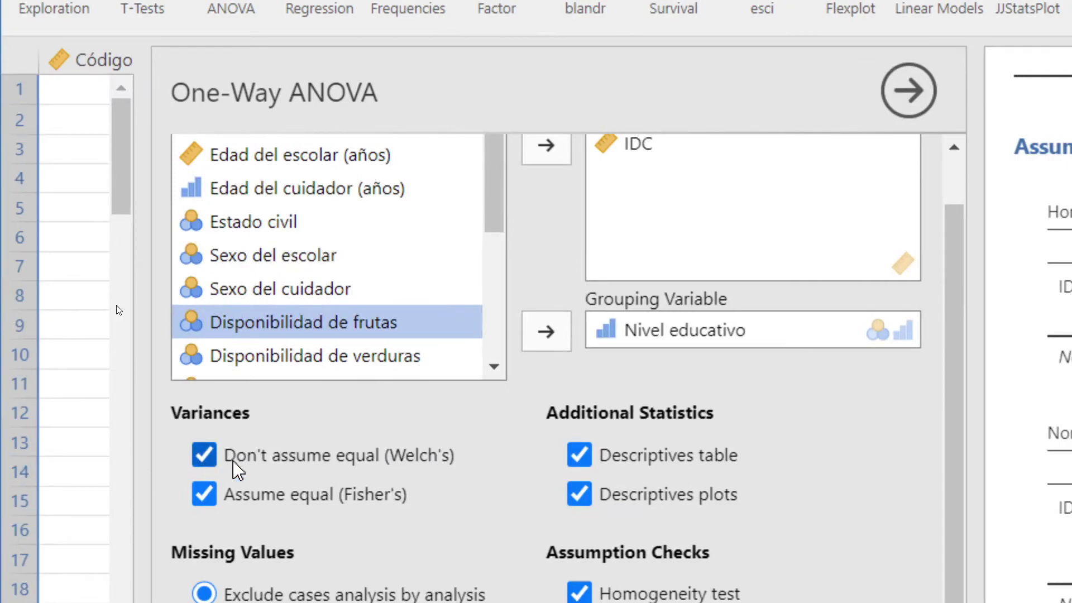
Exclude the equal-variances (Fisher's) test so only Welch's remains, and bring the ANOVA table into view
left_click(207, 494)
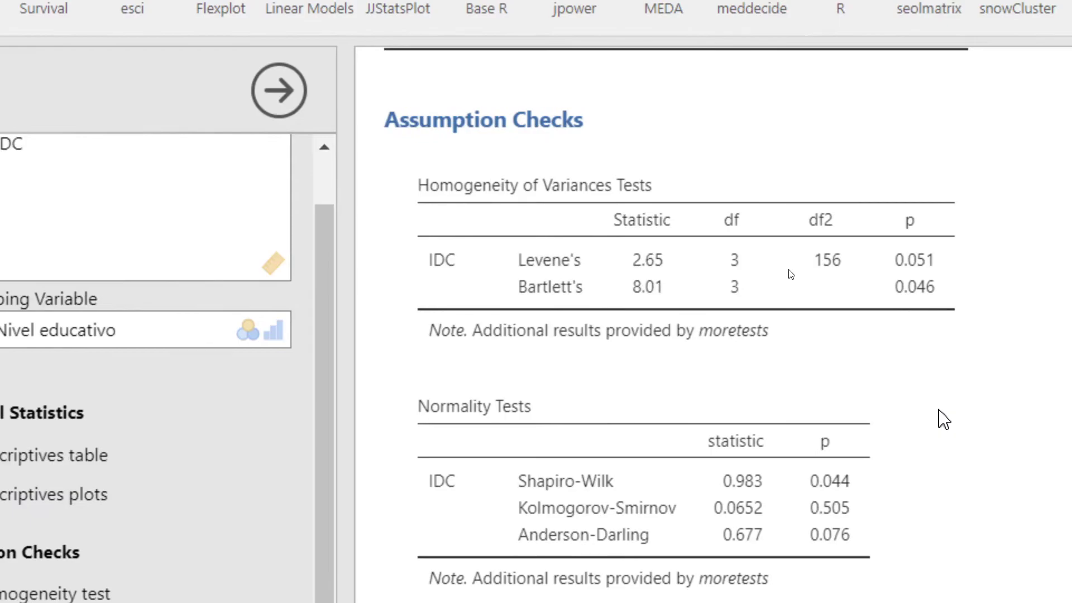
scroll(749, 225, "up", 10)
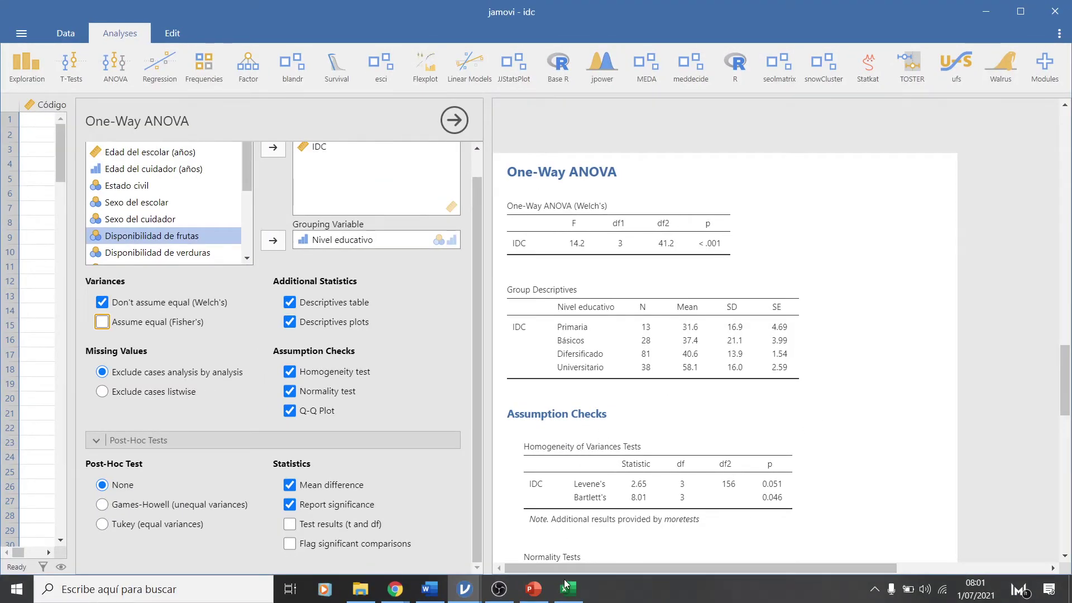
Switch to the inferencia_estadística workbook in Excel and review the ANOVA hypotheses on the andeva_1_via sheet
left_click(569, 589)
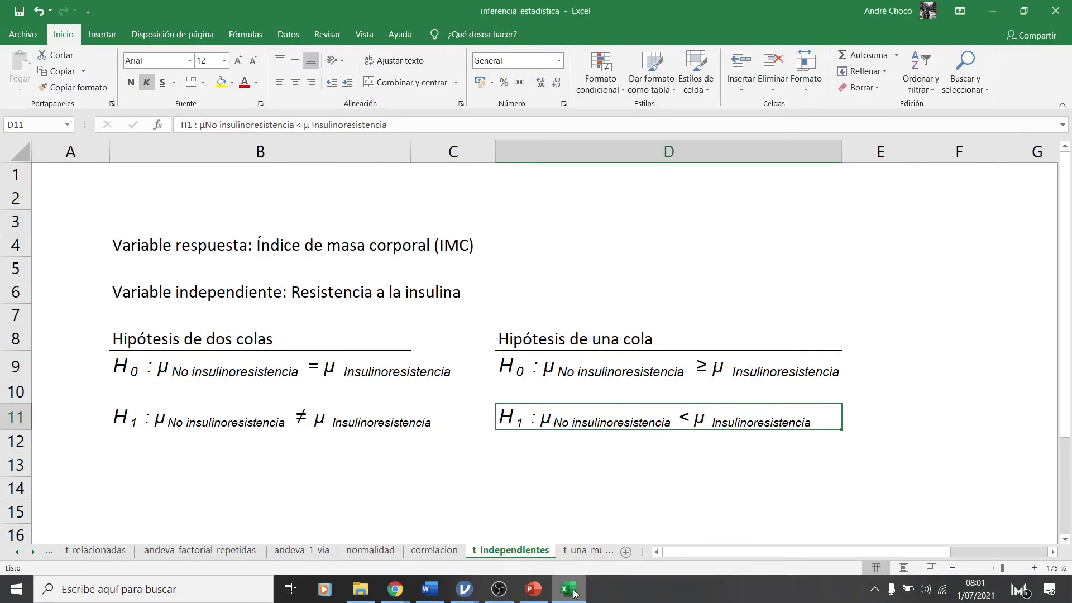
left_click(302, 550)
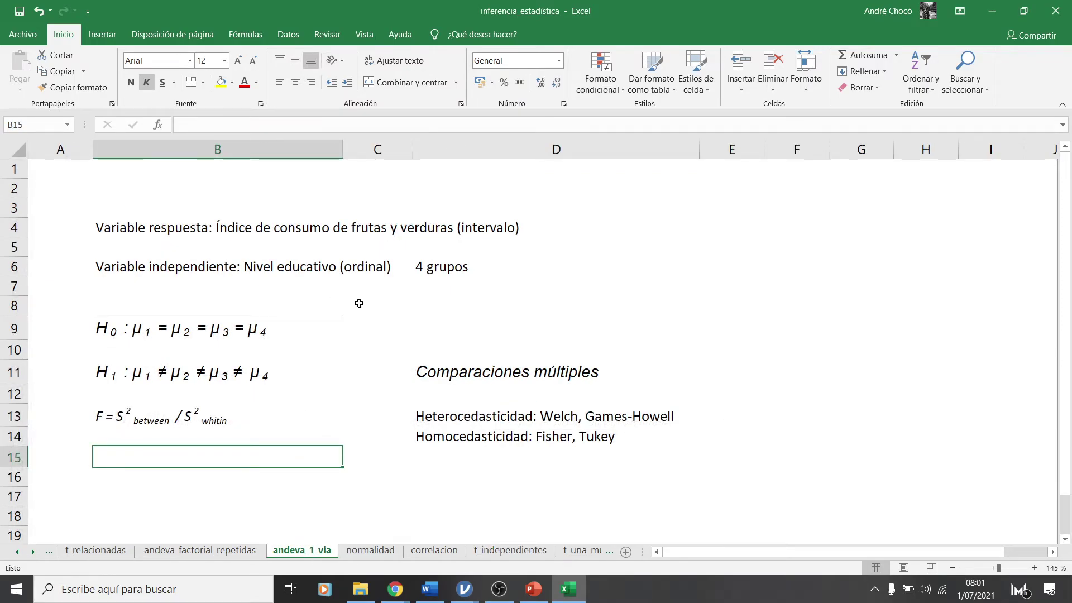
scroll(280, 228, "up", 1)
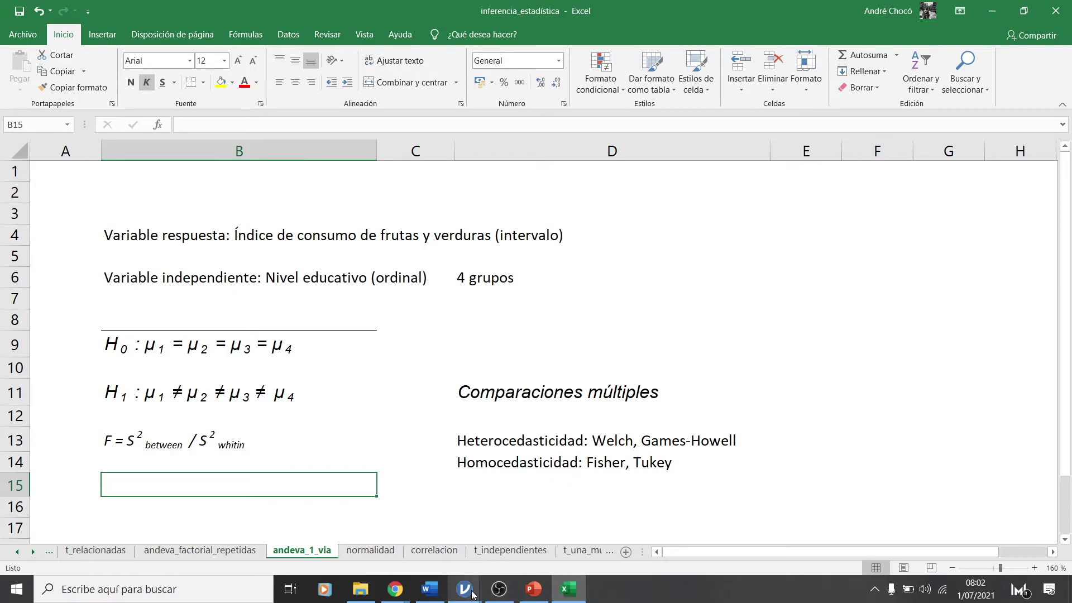
Switch back to the idc file in jamovi and mark the p-value in the Welch's ANOVA table with annotation strokes
mouse_move(465, 597)
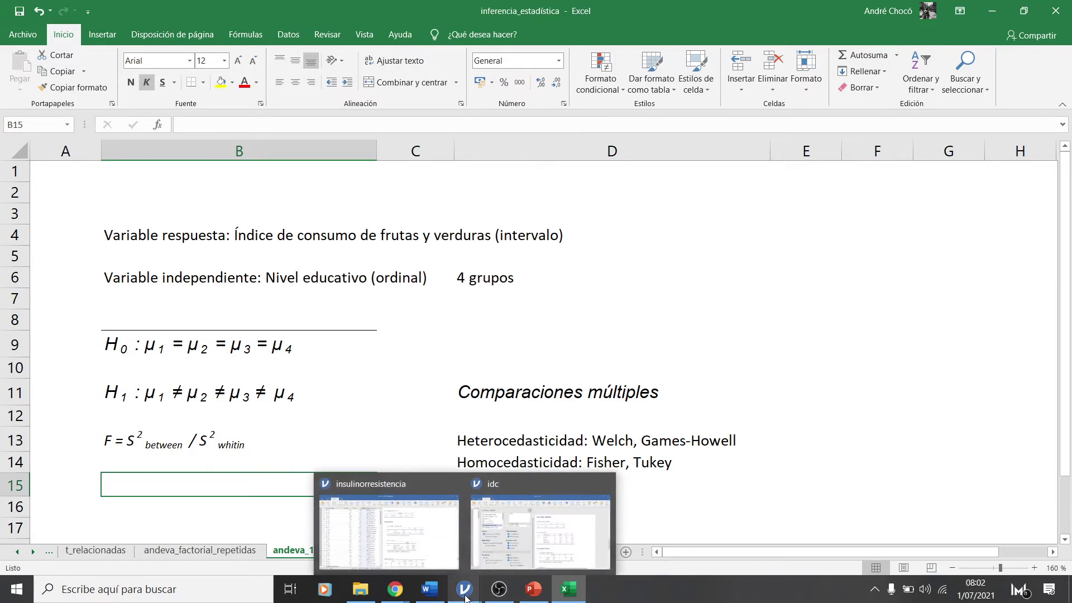
left_click(523, 535)
scroll(692, 420, "down", 3)
scroll(694, 417, "up", 2)
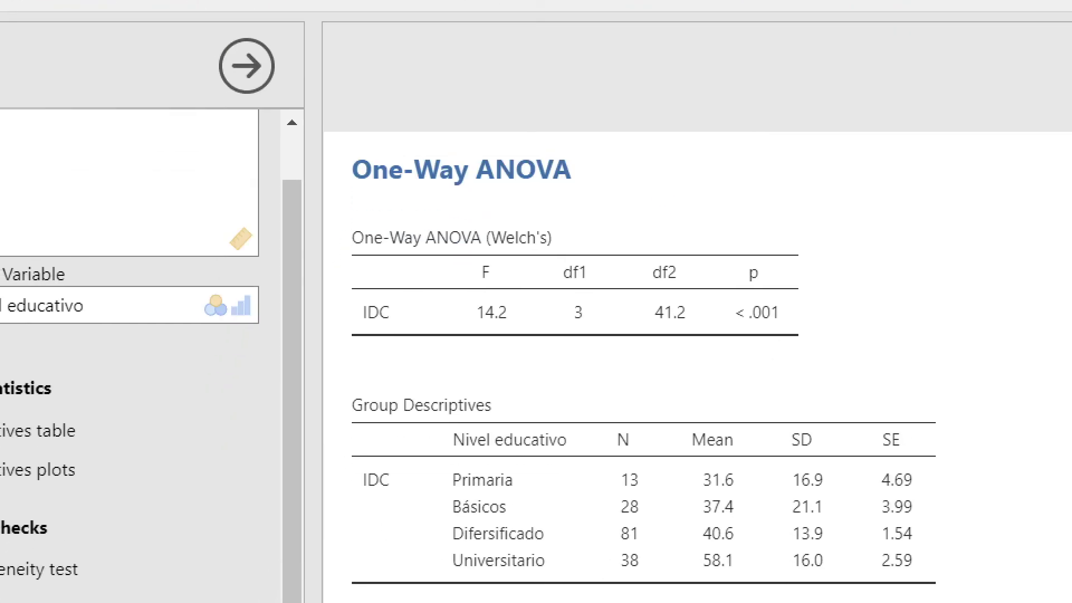
left_click_drag(733, 338, 826, 329)
left_click_drag(729, 287, 796, 283)
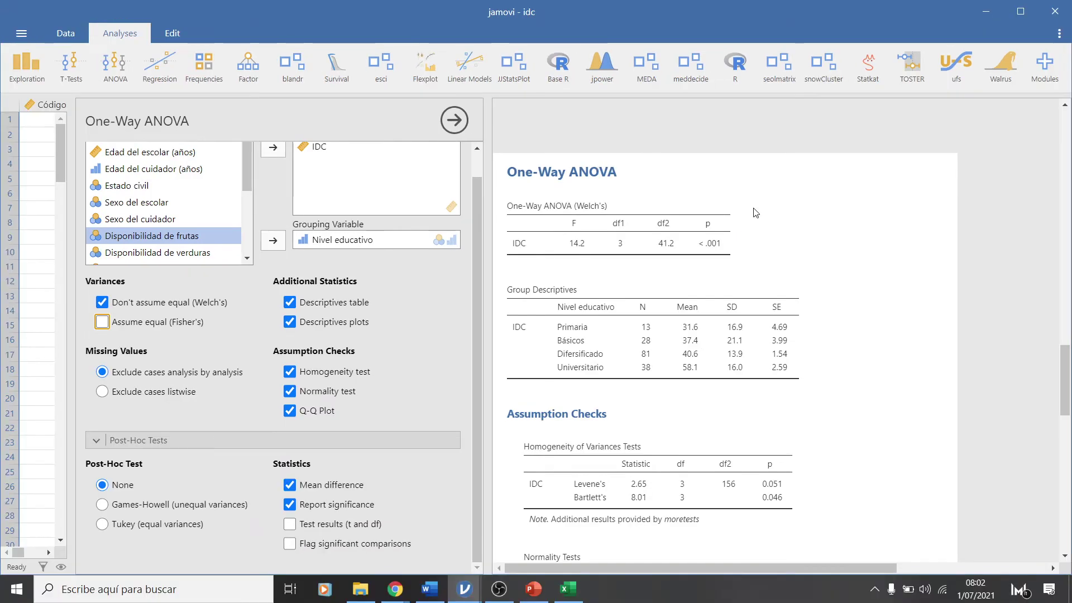
Mark the Universitario, Primaria and Básicos confidence limits and the Primaria and Básicos means with red lines on the IDC plot, then clear the annotations
scroll(750, 297, "down", 10)
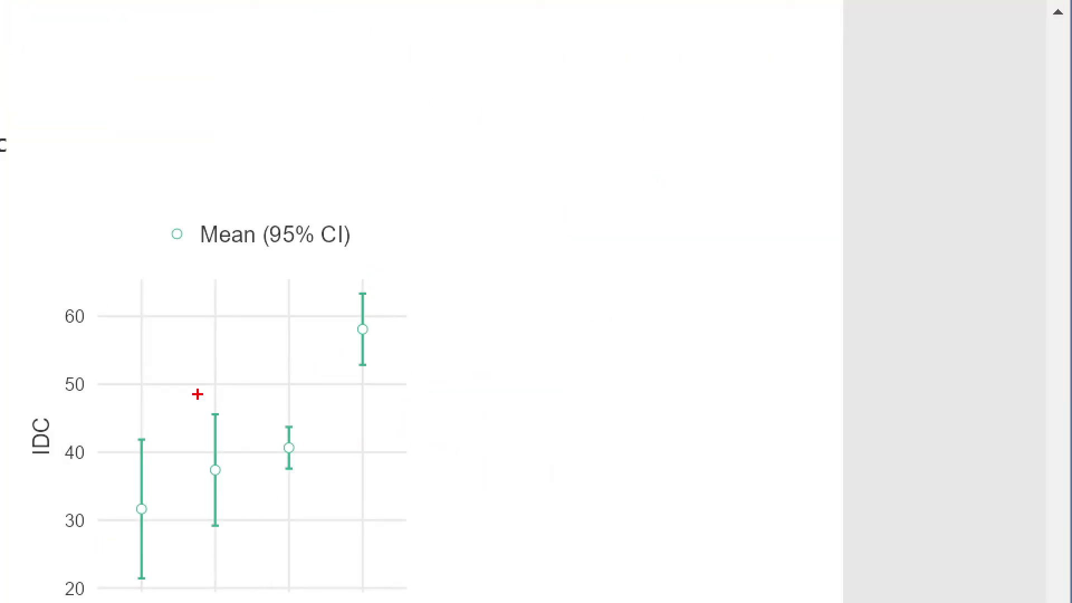
left_click_drag(359, 364, 103, 370)
left_click_drag(366, 291, 45, 279)
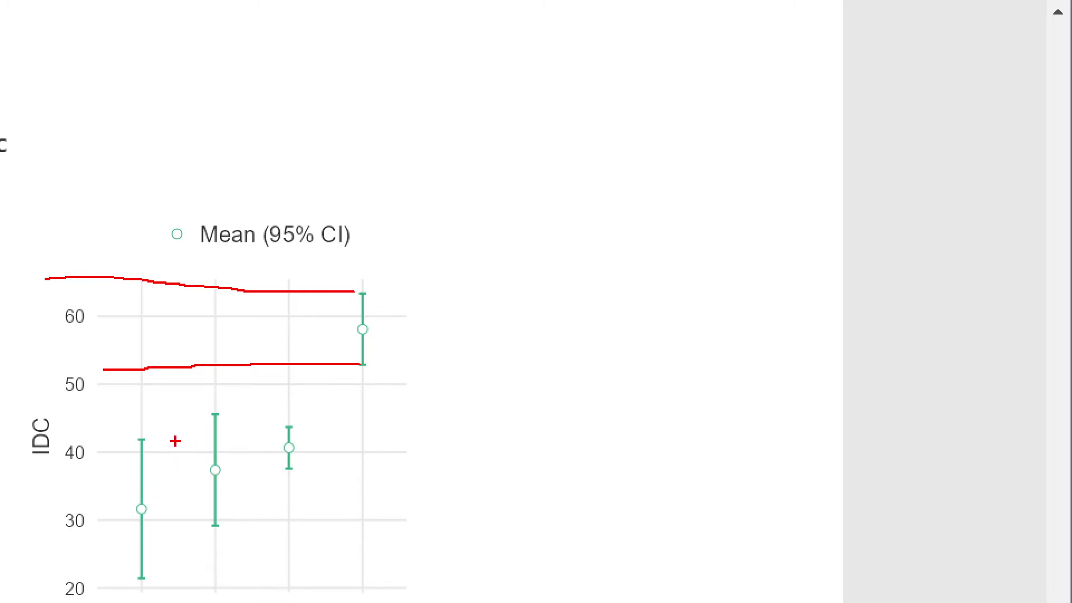
left_click_drag(157, 439, 200, 440)
left_click_drag(144, 578, 217, 586)
left_click_drag(244, 406, 182, 416)
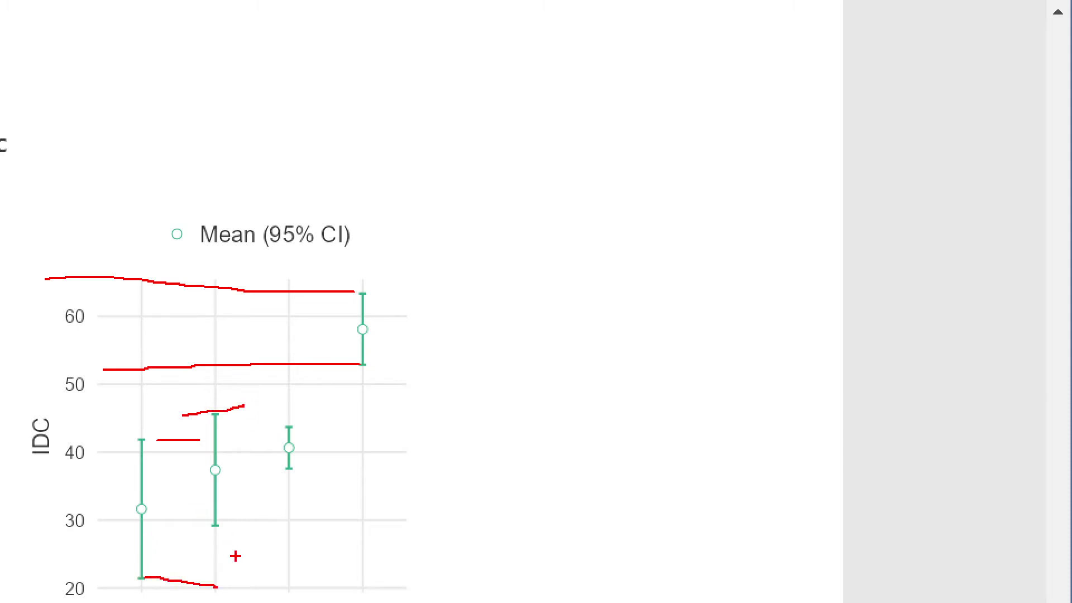
left_click_drag(223, 518, 160, 520)
left_click_drag(214, 467, 98, 473)
left_click_drag(129, 505, 173, 506)
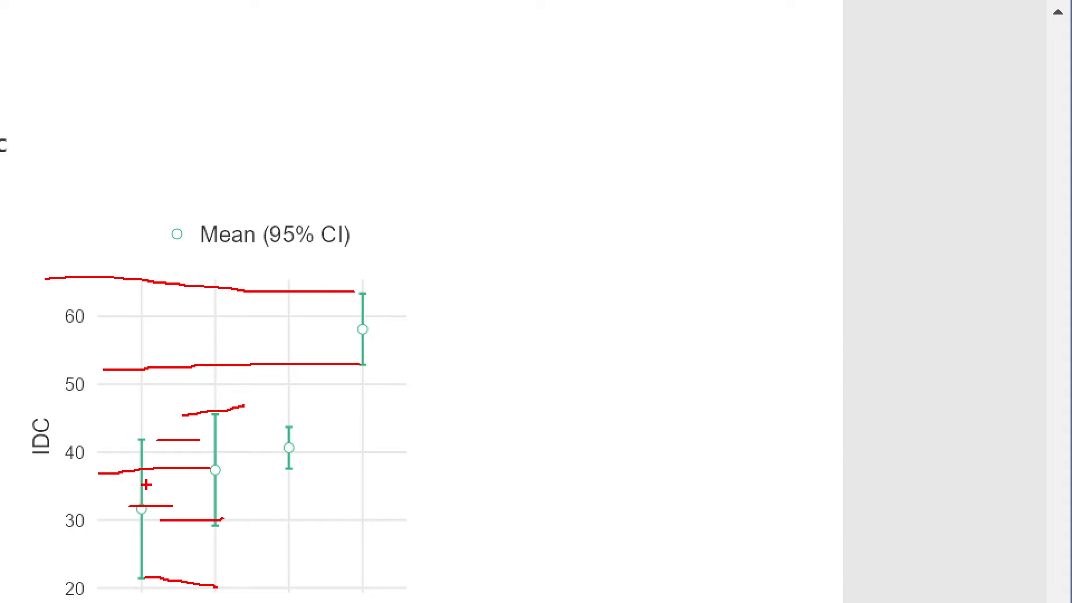
key("Escape")
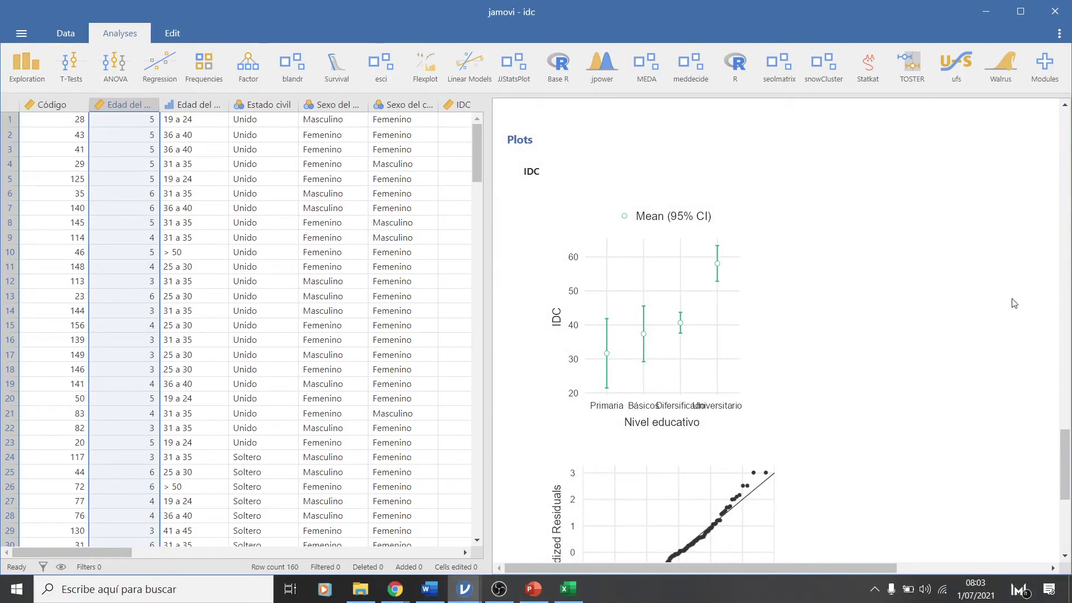
Reopen the One-Way ANOVA options from the results and select the Games-Howell (unequal variances) post-hoc test
scroll(358, 433, "down", 6)
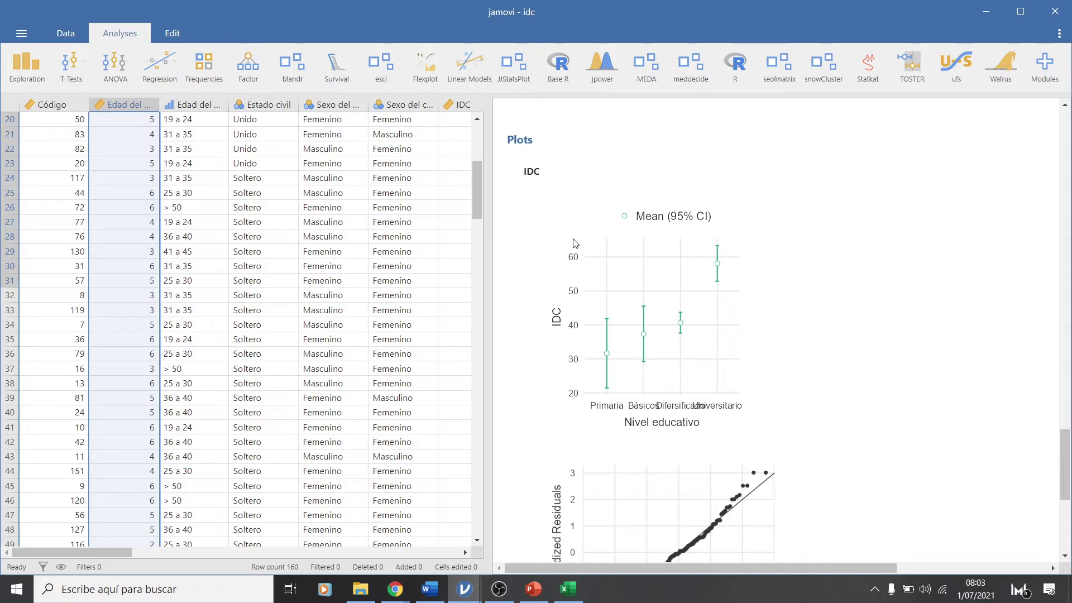
scroll(570, 242, "up", 3)
left_click(639, 208)
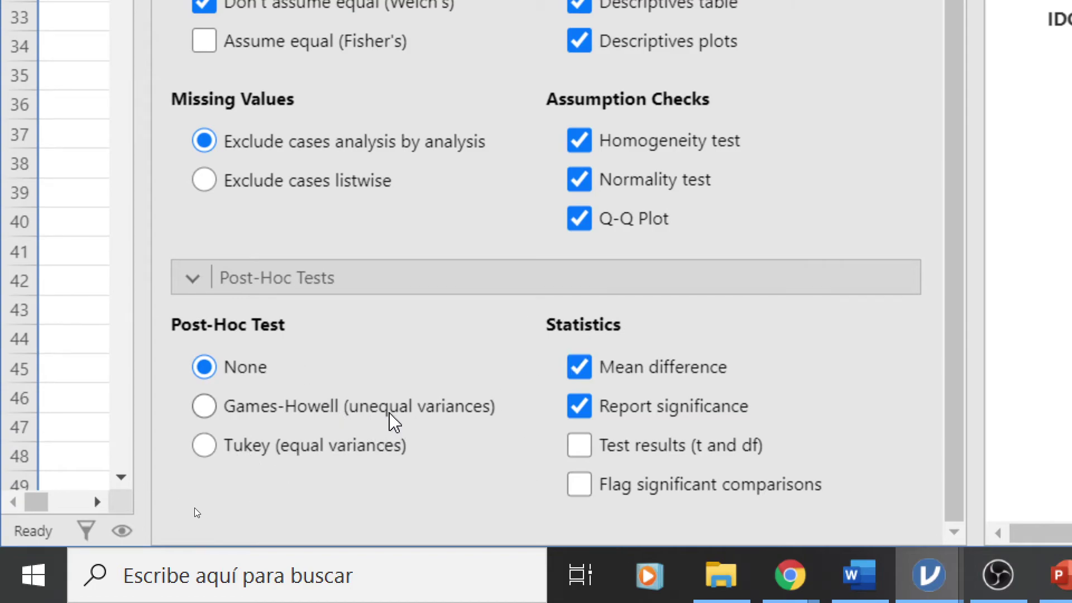
left_click(203, 406)
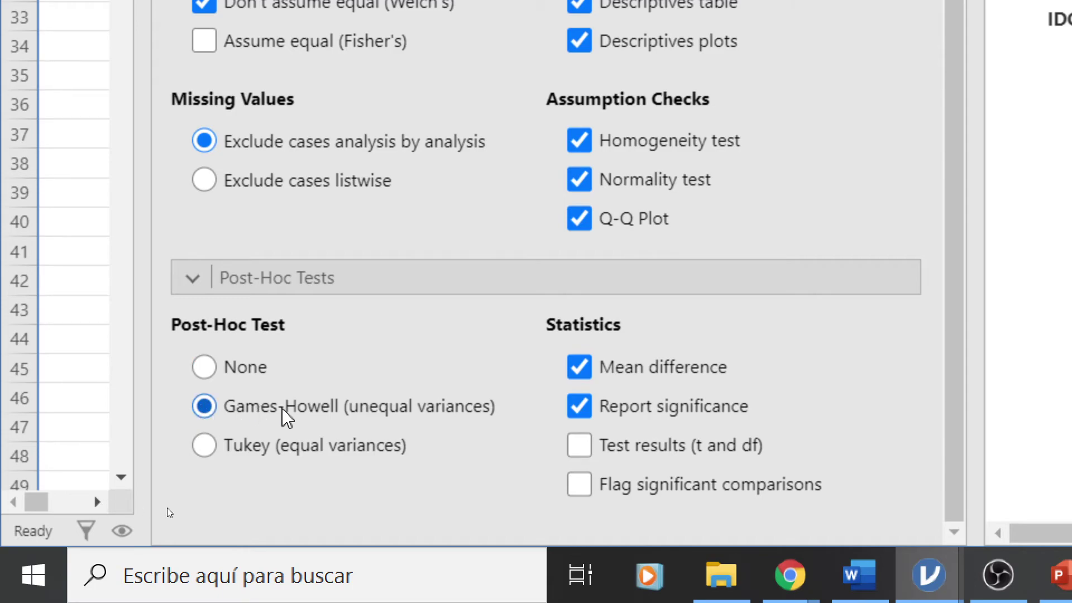
Set the Games-Howell post-hoc table to report significance and flag significant comparisons, without the mean difference or the t and df results
left_click(580, 446)
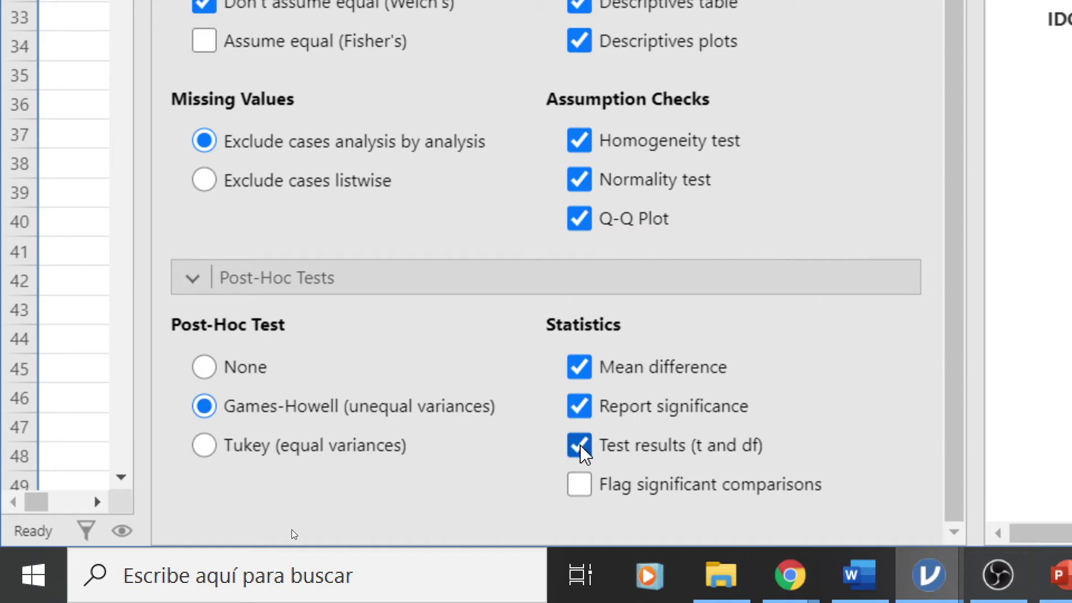
left_click(580, 484)
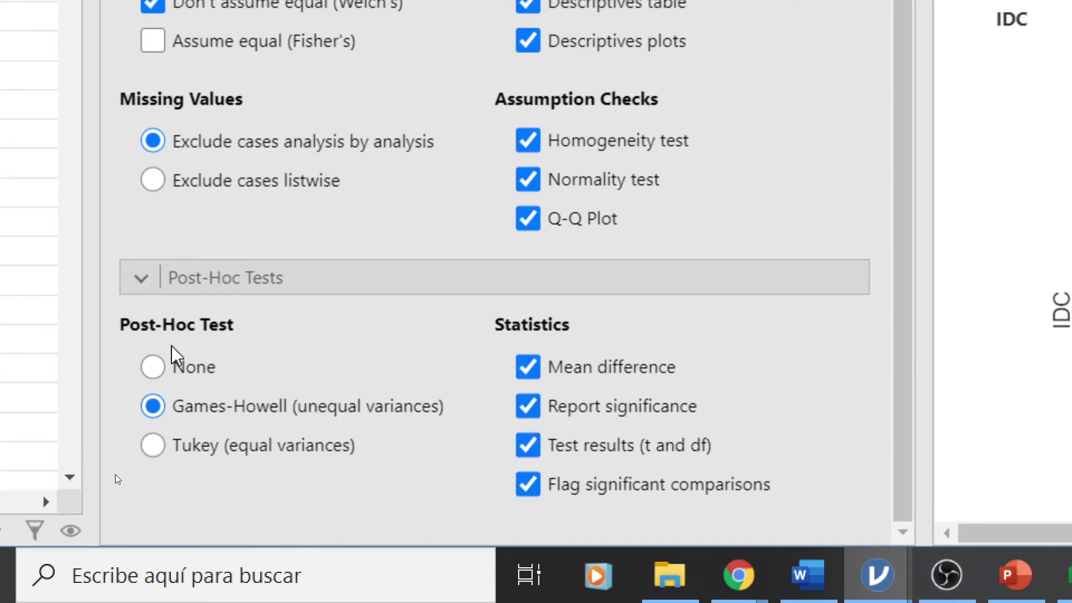
scroll(663, 365, "down", 10)
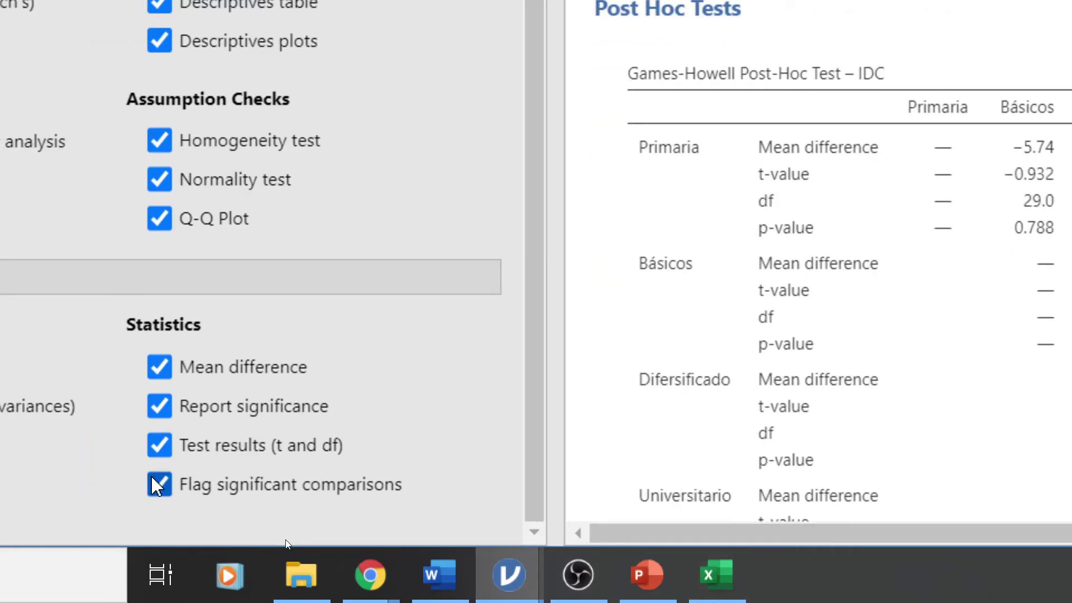
left_click(159, 445)
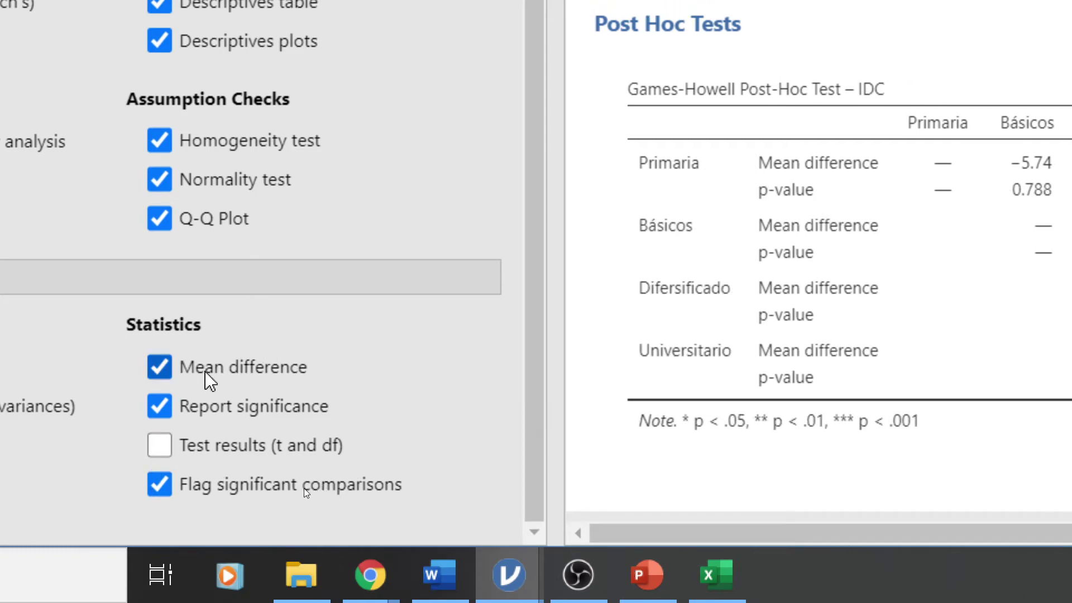
left_click(161, 371)
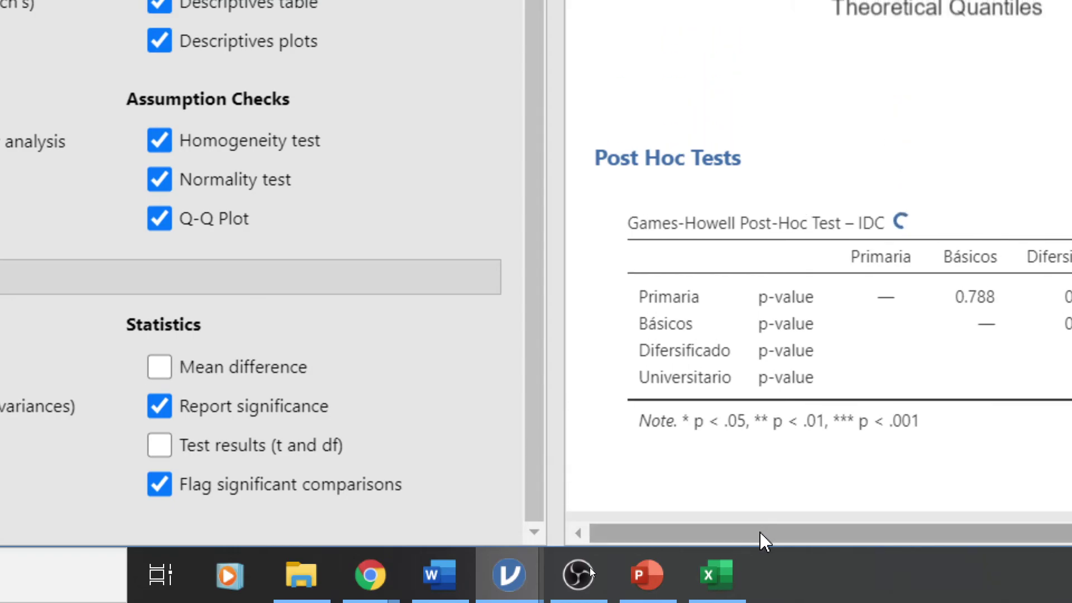
Outline the p-values of all six pairwise comparisons in the Games-Howell table in red, then clear the annotations
left_click_drag(763, 534, 879, 527)
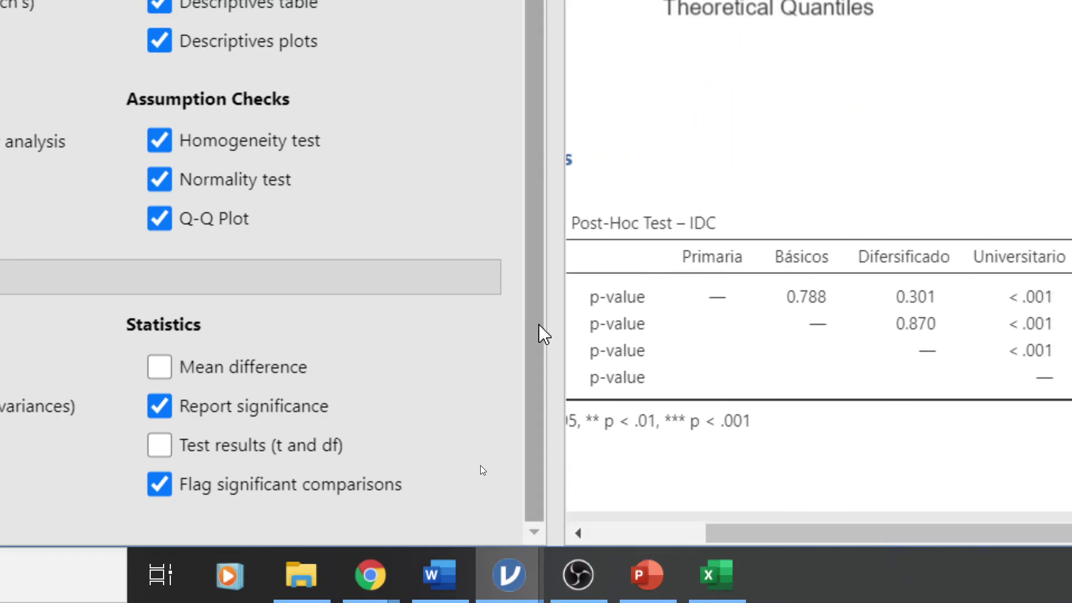
left_click_drag(563, 346, 263, 320)
left_click_drag(711, 533, 623, 533)
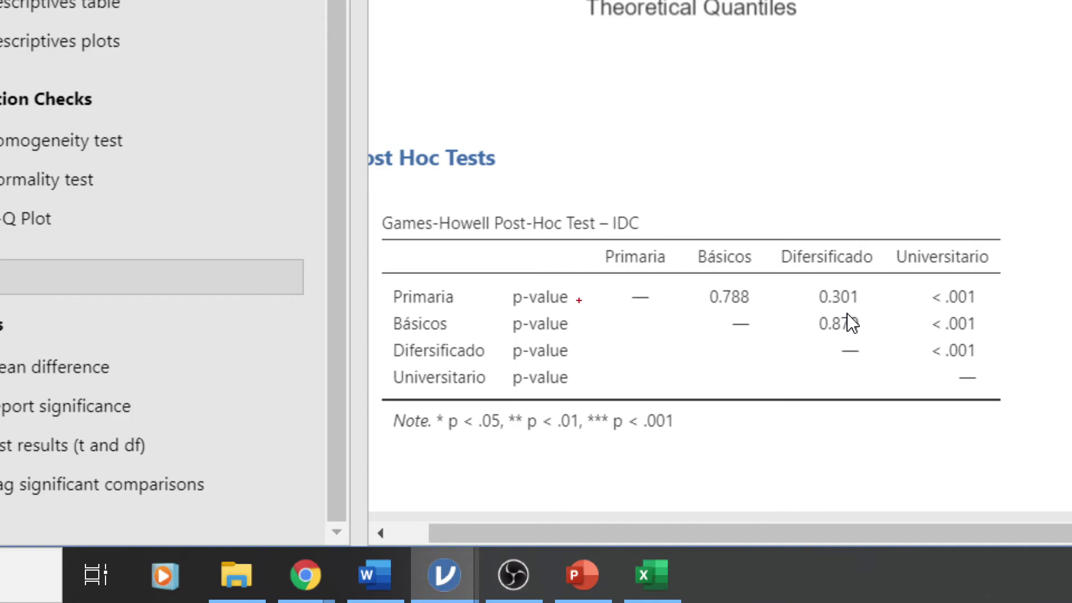
mouse_move(710, 311)
left_mouse_down()
mouse_move(742, 310)
mouse_move(737, 282)
mouse_move(710, 283)
mouse_move(702, 307)
left_mouse_up()
mouse_move(803, 320)
left_mouse_down()
mouse_move(805, 341)
mouse_move(862, 338)
mouse_move(820, 318)
left_mouse_up()
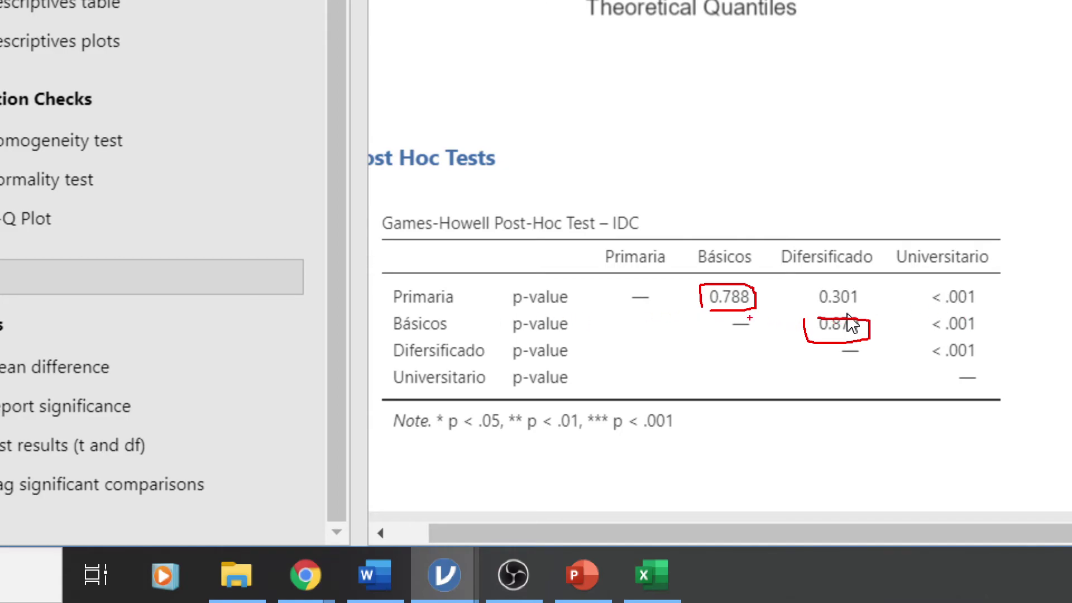
mouse_move(818, 305)
left_mouse_down()
mouse_move(853, 304)
mouse_move(832, 279)
left_mouse_up()
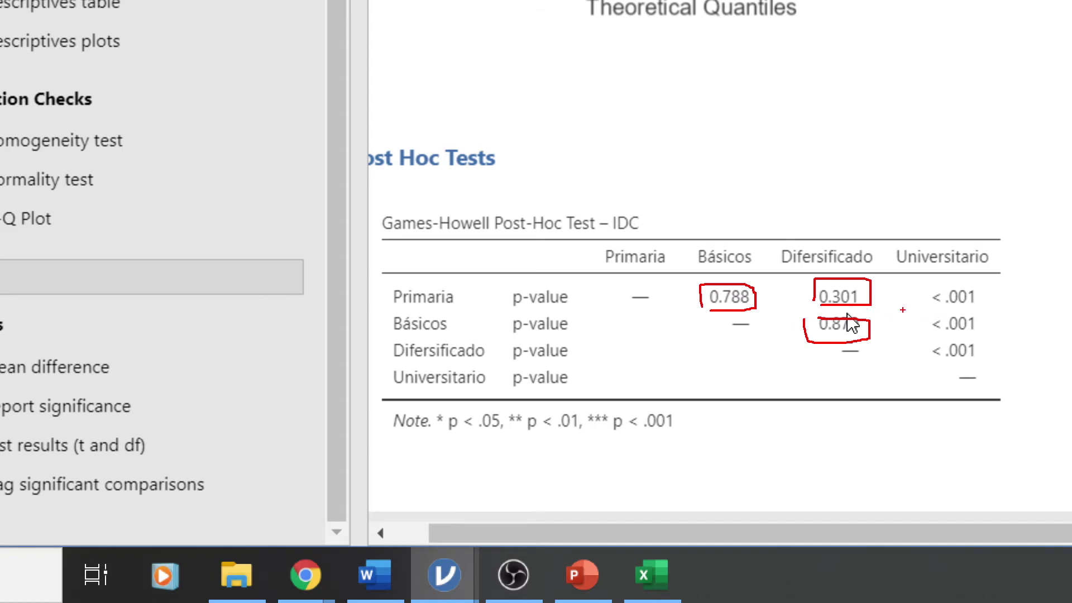
mouse_move(931, 307)
left_mouse_down()
mouse_move(971, 311)
mouse_move(990, 289)
mouse_move(928, 286)
left_mouse_up()
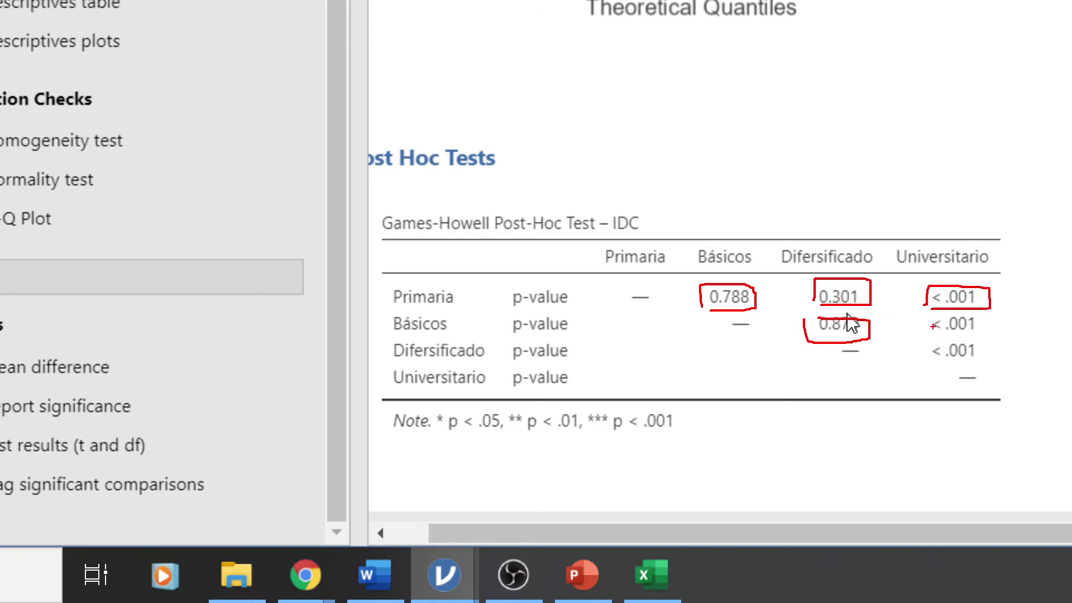
mouse_move(928, 337)
left_mouse_down()
mouse_move(977, 341)
mouse_move(984, 316)
left_mouse_up()
mouse_move(927, 345)
left_mouse_down()
mouse_move(919, 359)
mouse_move(990, 360)
left_mouse_up()
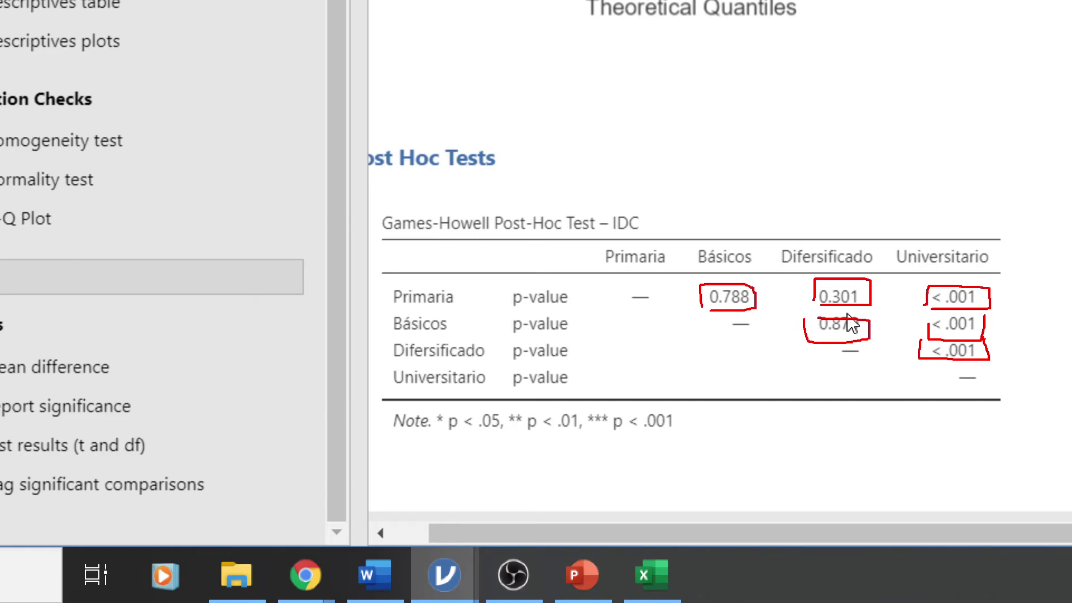
key("Escape")
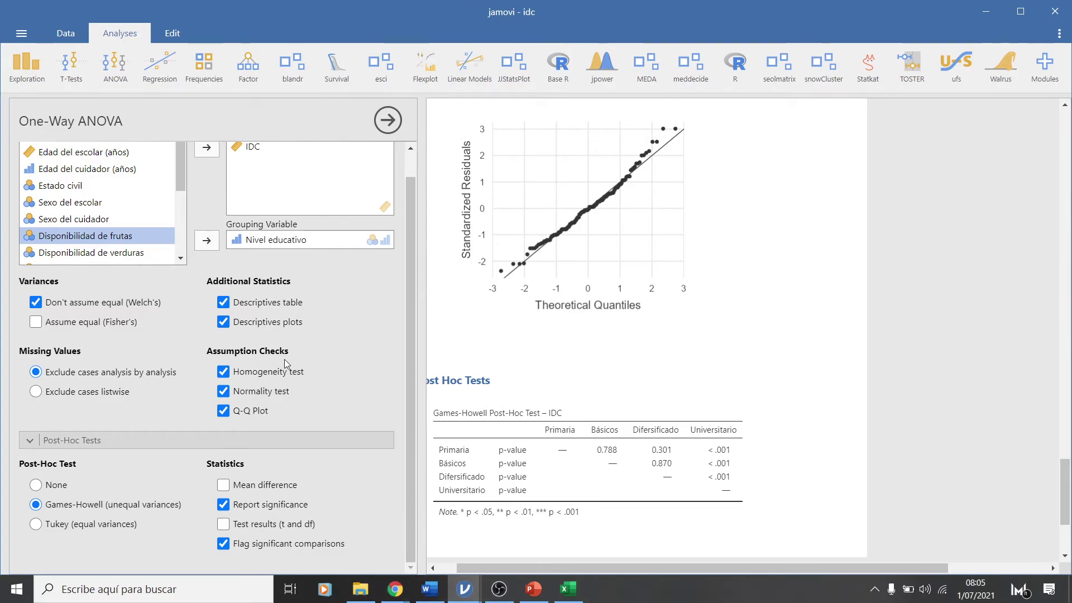
Consult the Correlación de Pearson item under Módulo 4 in the Word course outline, then return to the idc file in jamovi
left_click(429, 588)
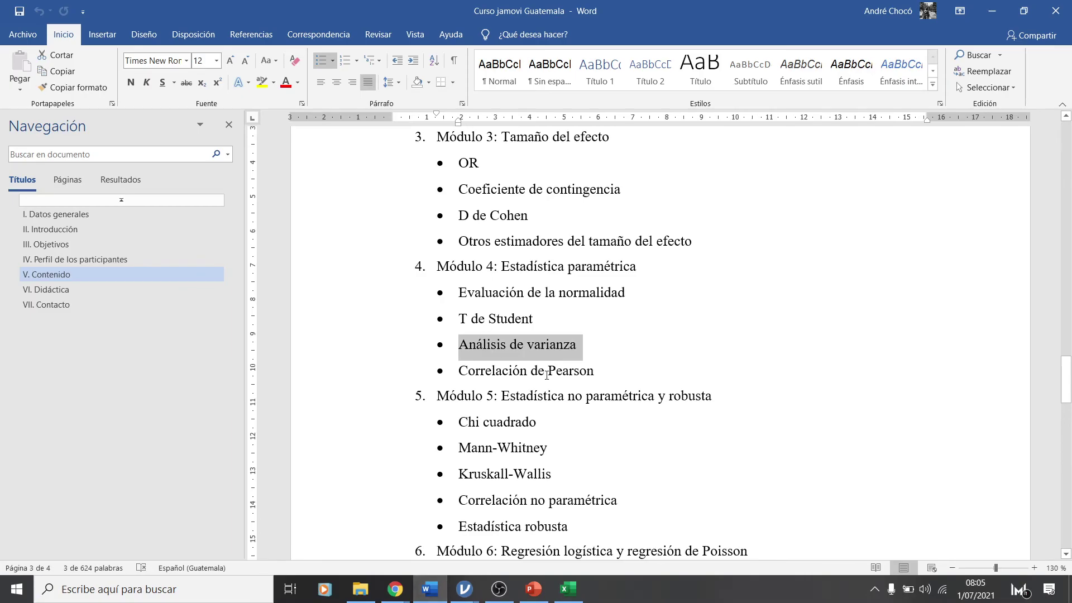
left_click(600, 374)
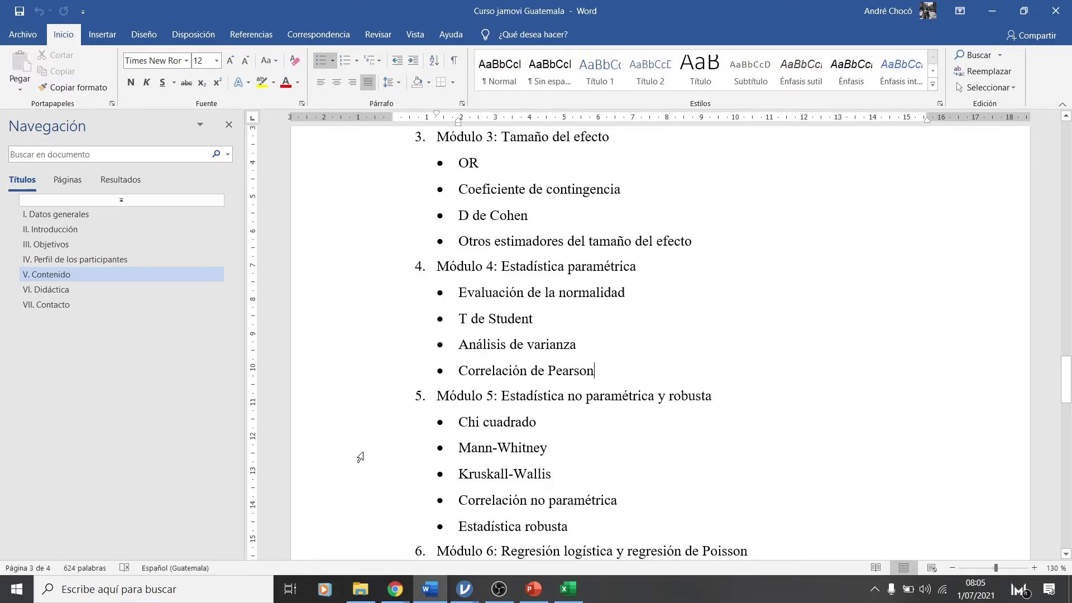
mouse_move(464, 589)
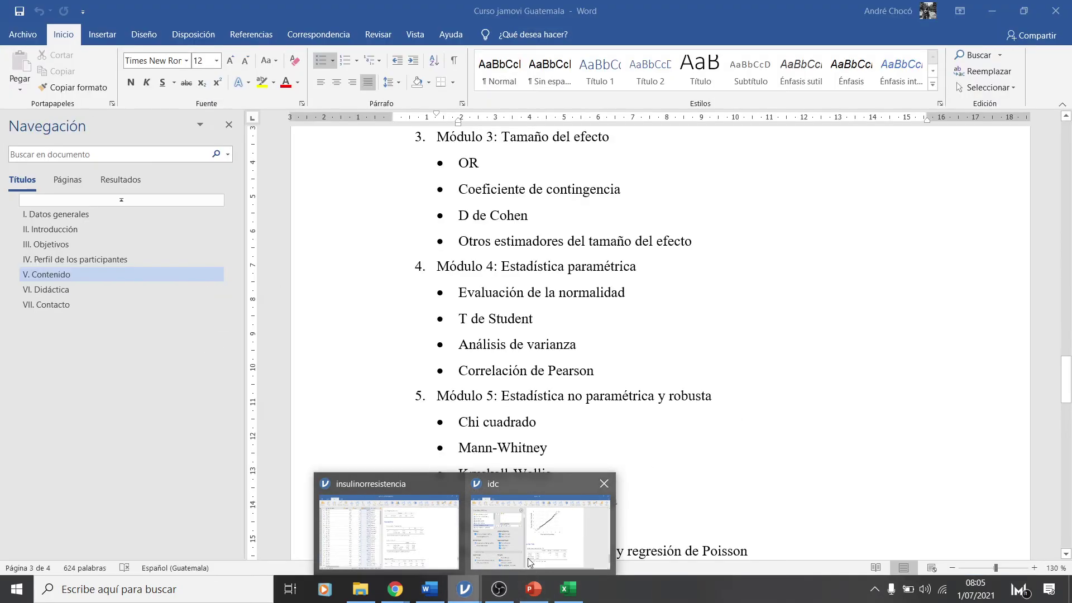
left_click(525, 559)
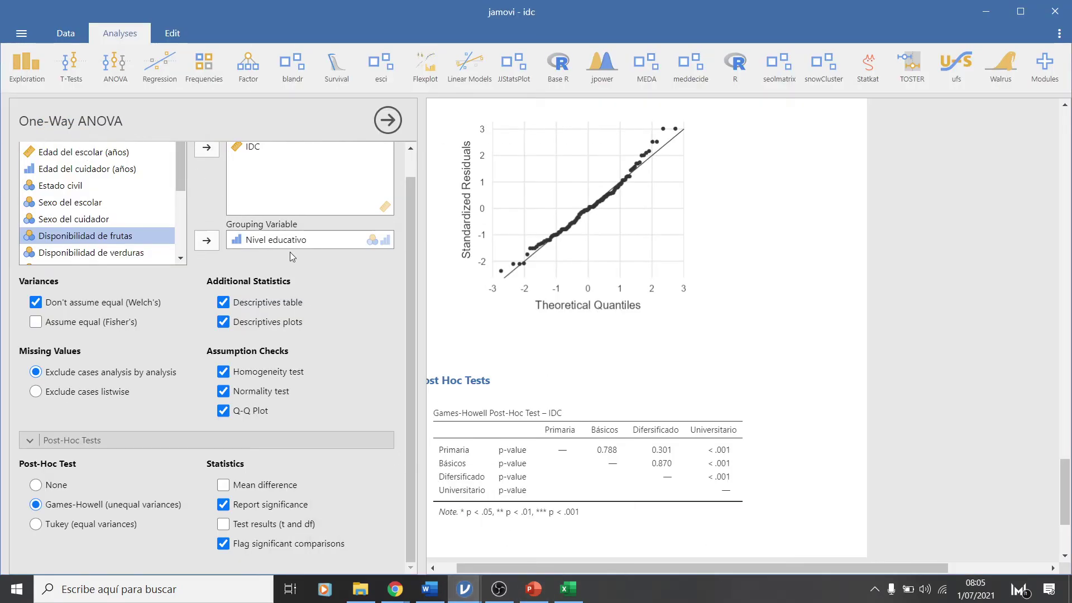
Switch to the inferencia_estadística workbook in Excel and review the two-tailed hypothesis and the linearity assumption on the correlacion sheet
left_click(566, 587)
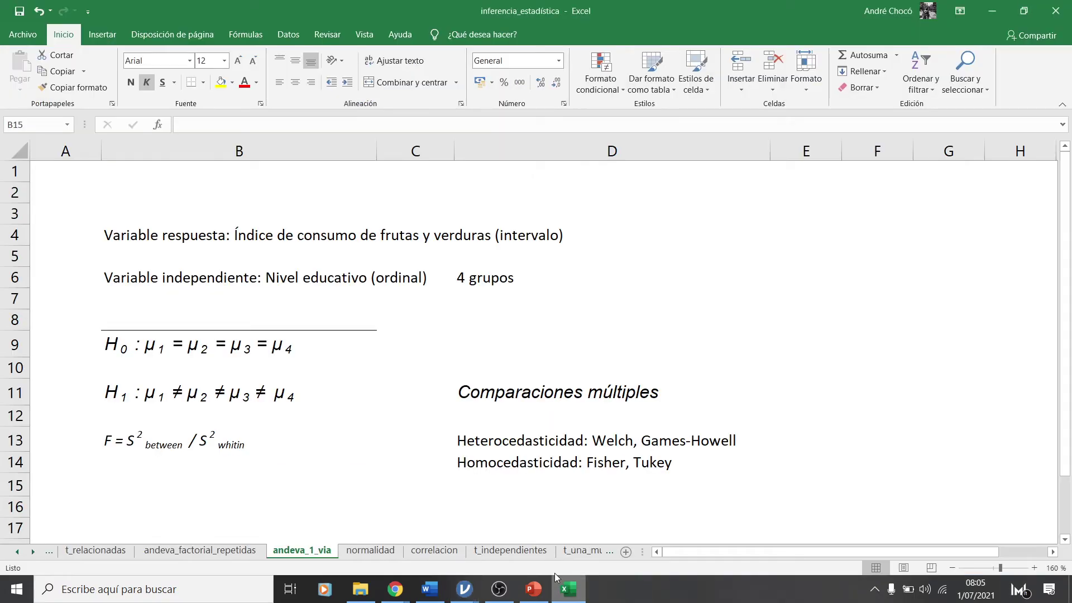
left_click(434, 550)
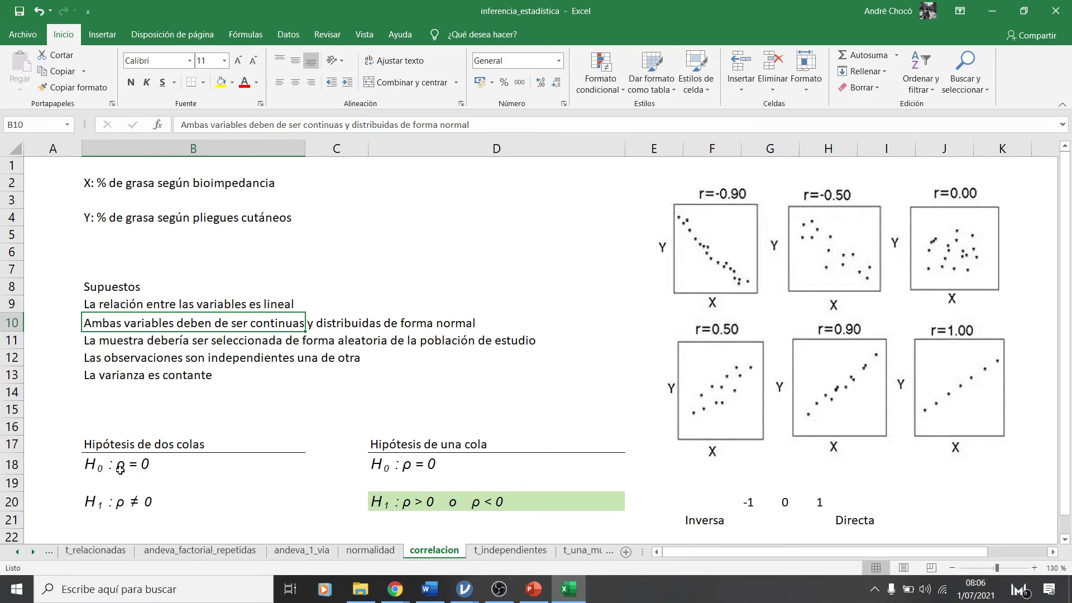
left_click(153, 469)
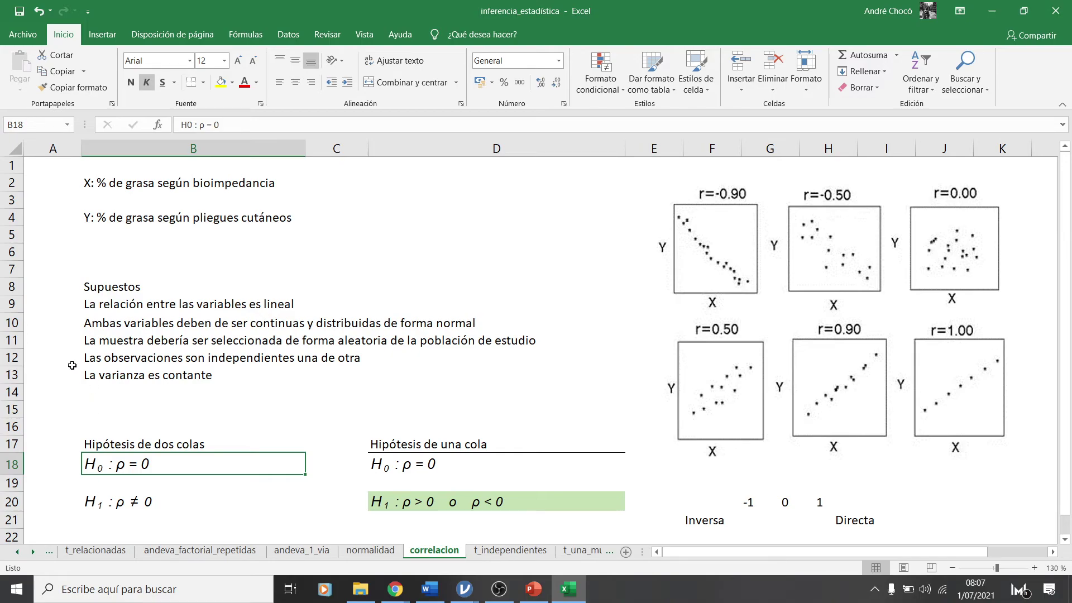
left_click(88, 303)
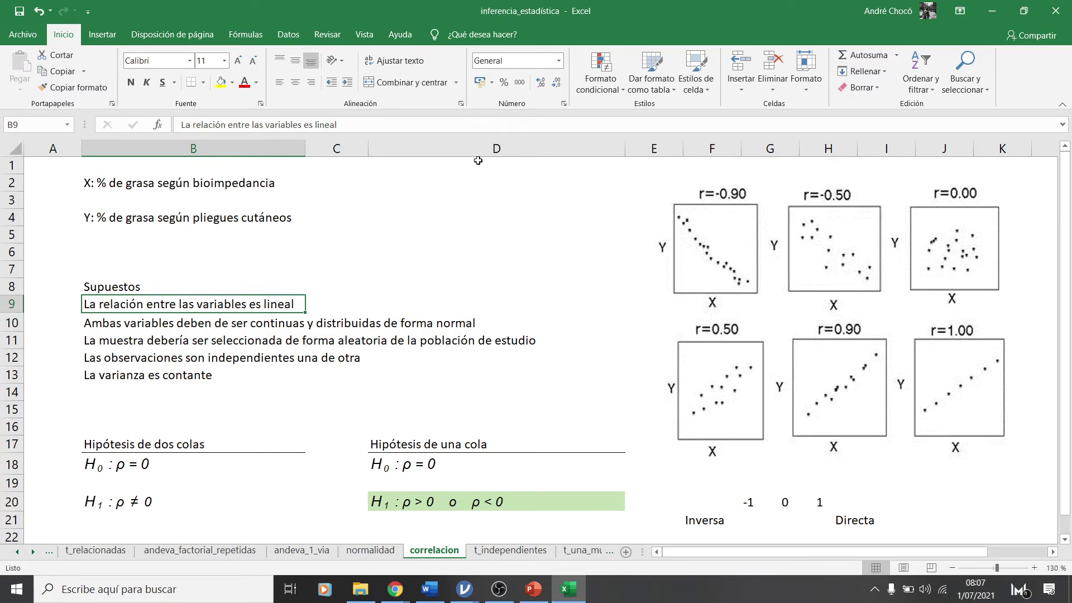
Open the grasa_corporal file in jamovi from the dataframes_jamovi folder in File Explorer
left_click(361, 589)
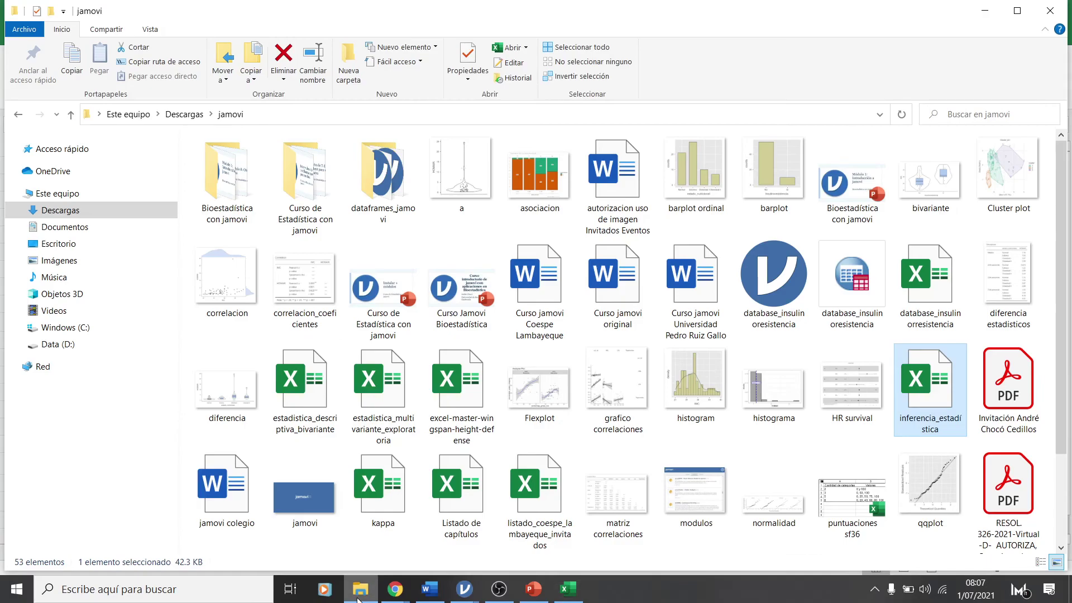
double_click(381, 179)
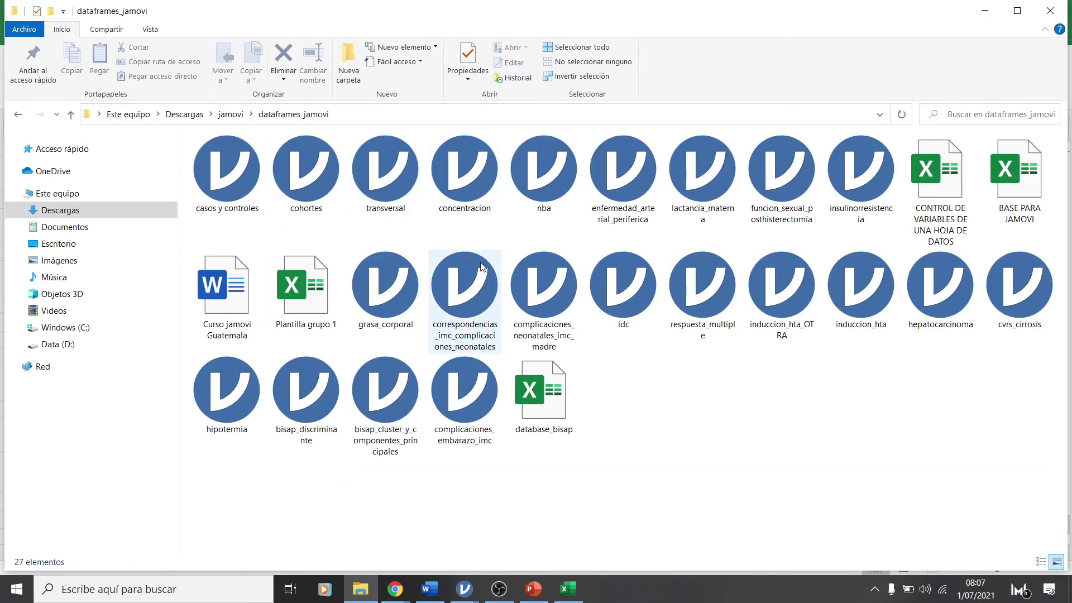
double_click(383, 307)
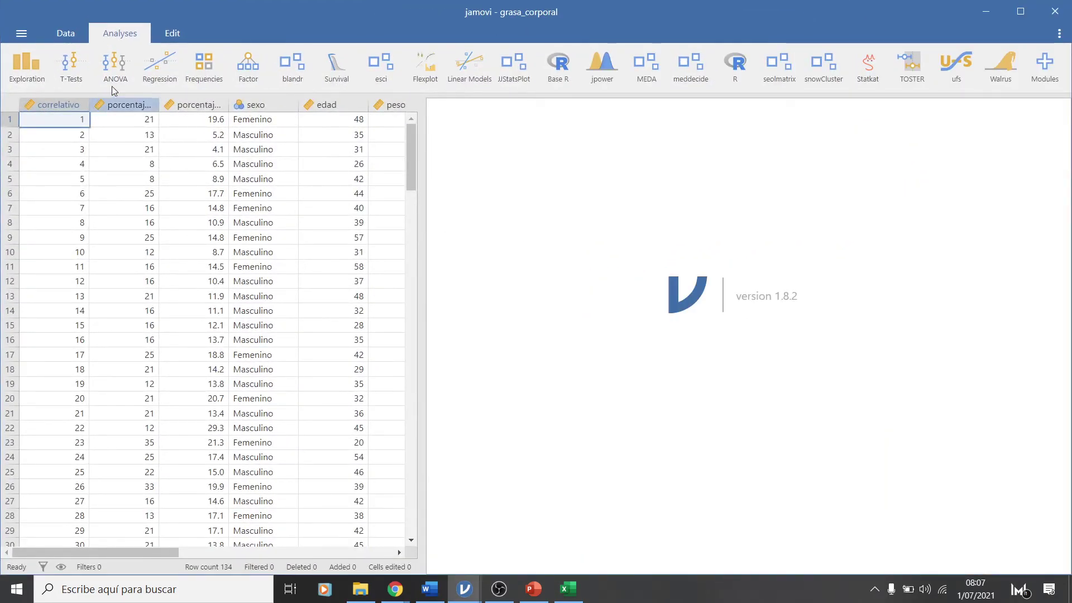
Create a Correlation Matrix analysis with porcentaje_grasa_pliegues and porcentaje_grasa_bio as the variables
left_click(166, 66)
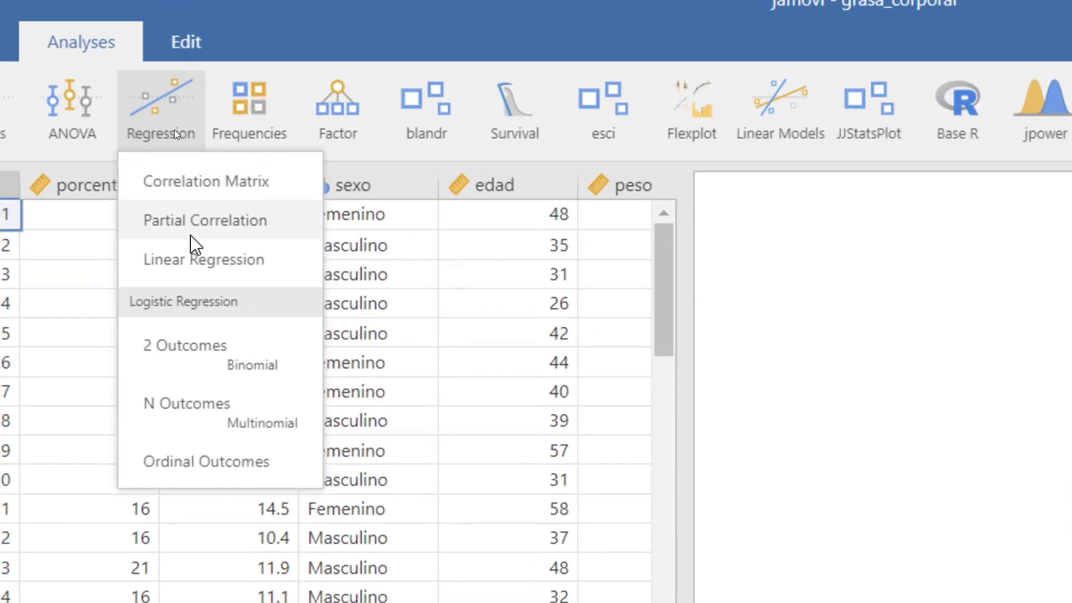
left_click(192, 187)
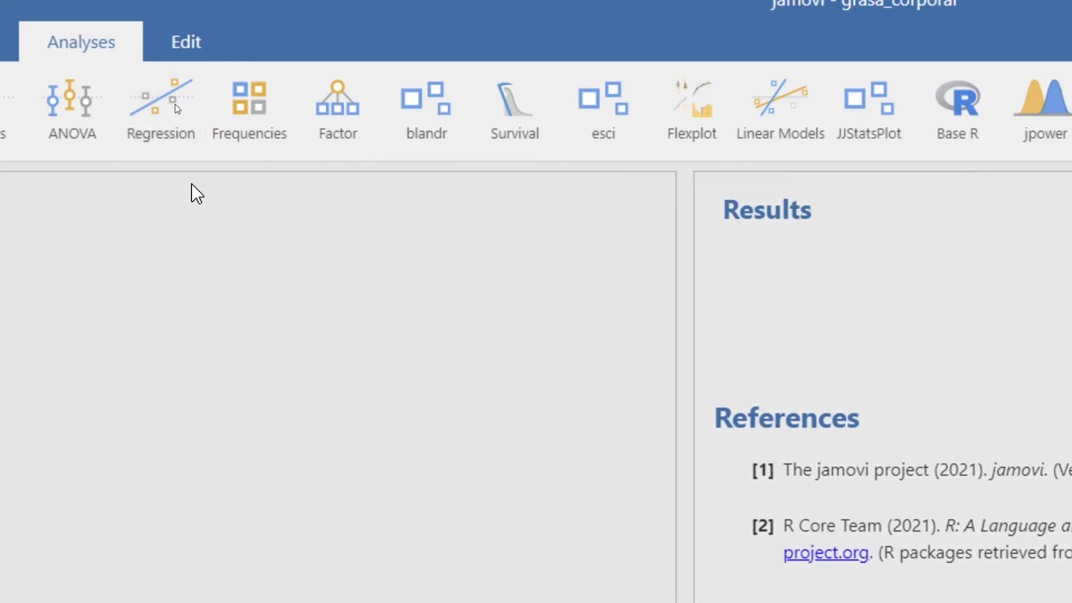
left_click(31, 338)
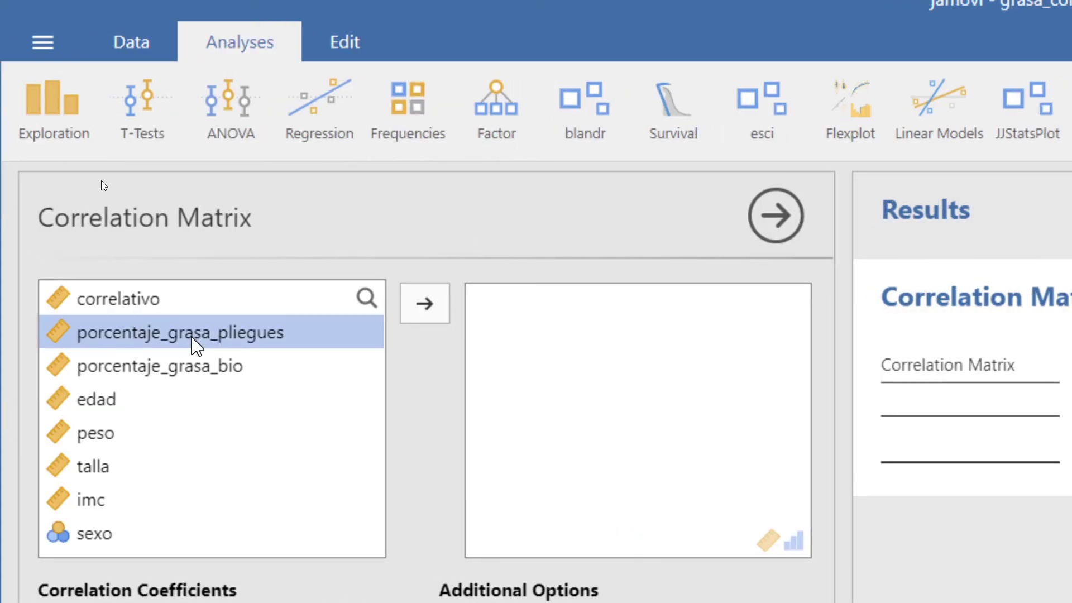
left_click(439, 313)
left_click(431, 313)
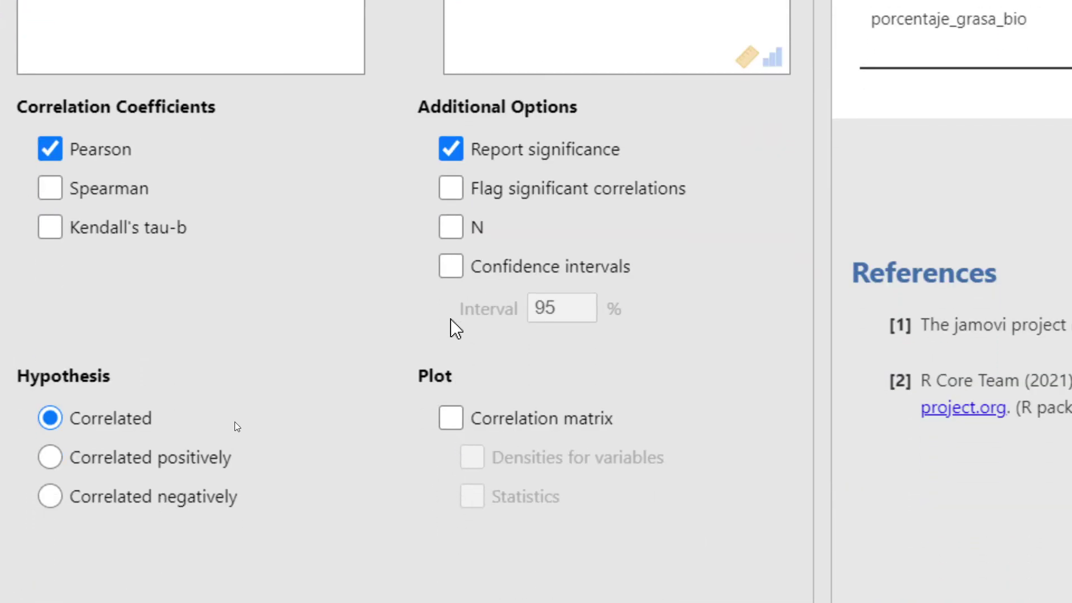
Add the correlation matrix plot with variable densities and statistics, and include 95% confidence intervals in the correlation table
left_click(447, 424)
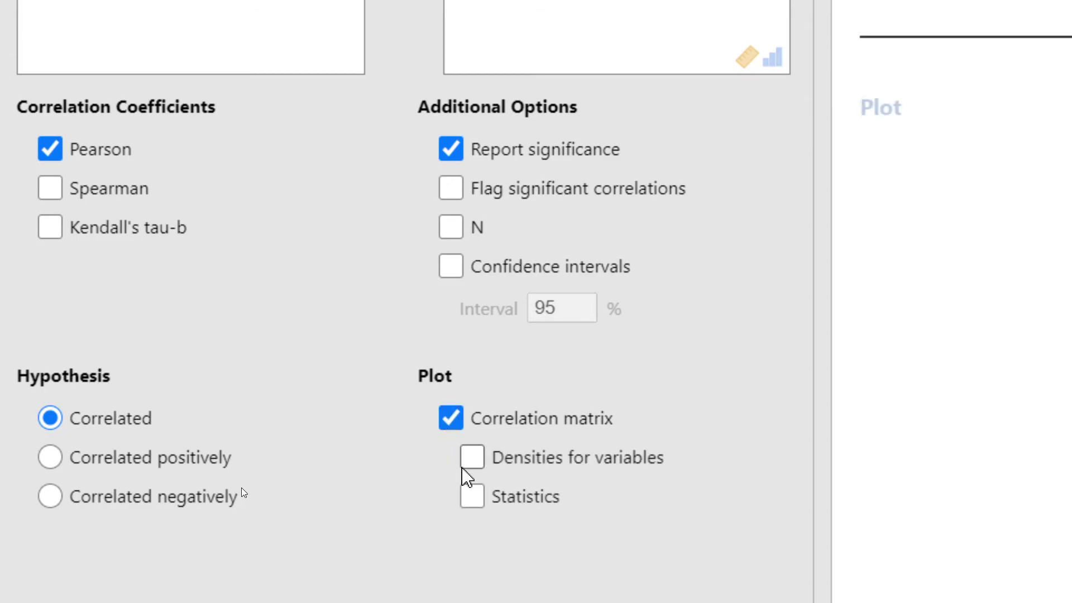
left_click(472, 459)
left_click(472, 496)
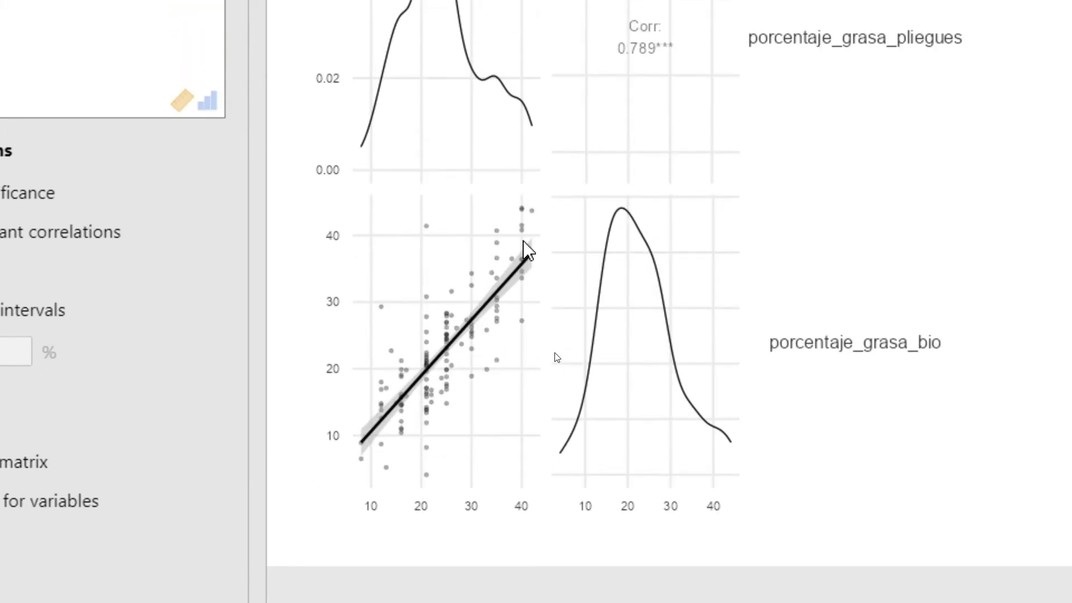
scroll(409, 188, "up", 3)
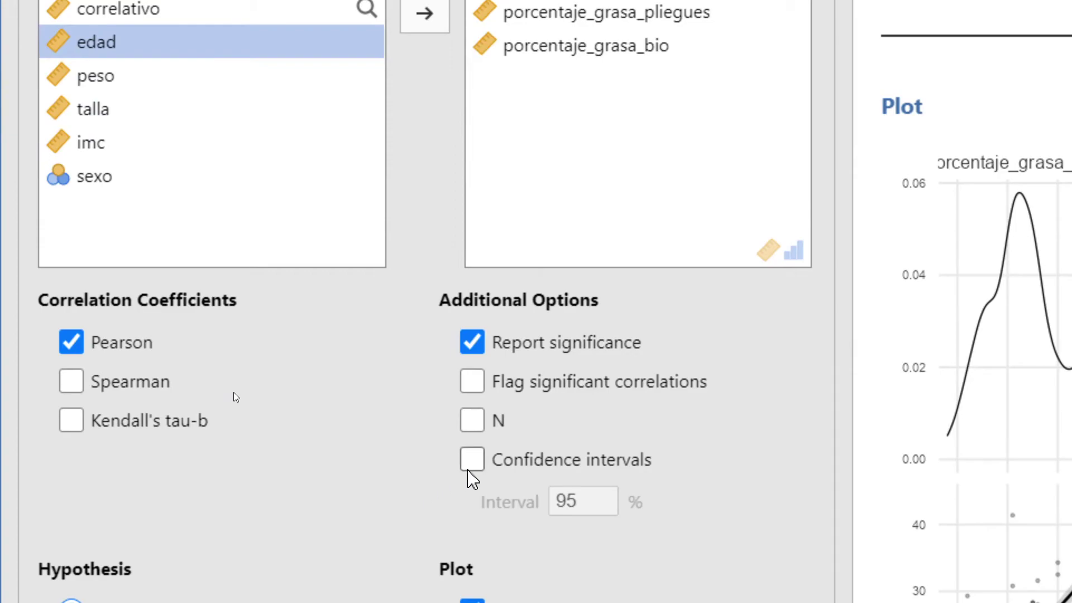
left_click(469, 469)
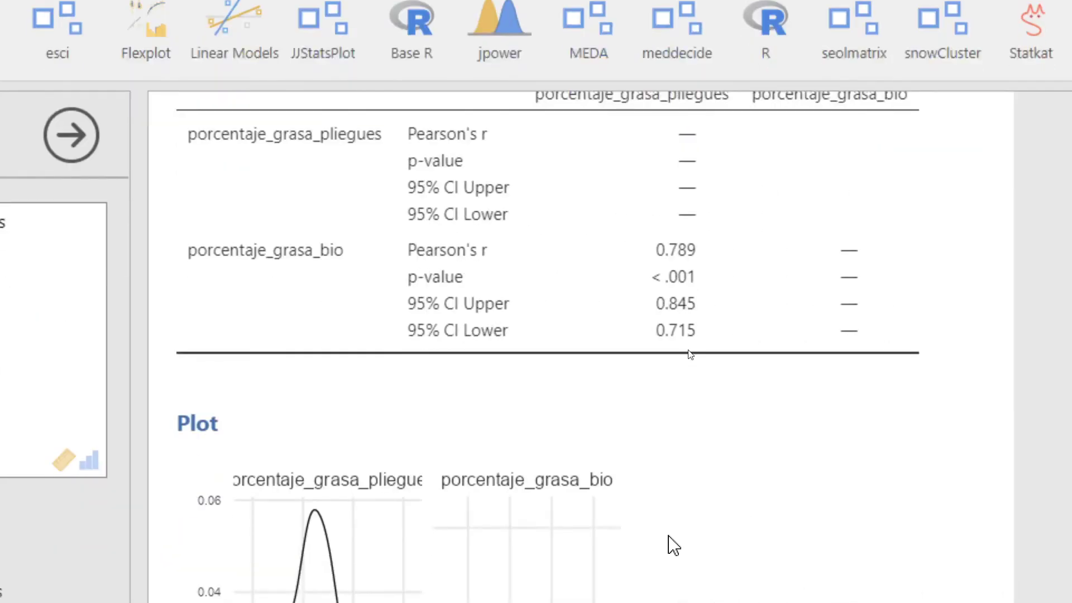
Examine the correlation matrix table and plot, boxing Pearson's r and the p-value between the two body fat measures
scroll(556, 583, "up", 4)
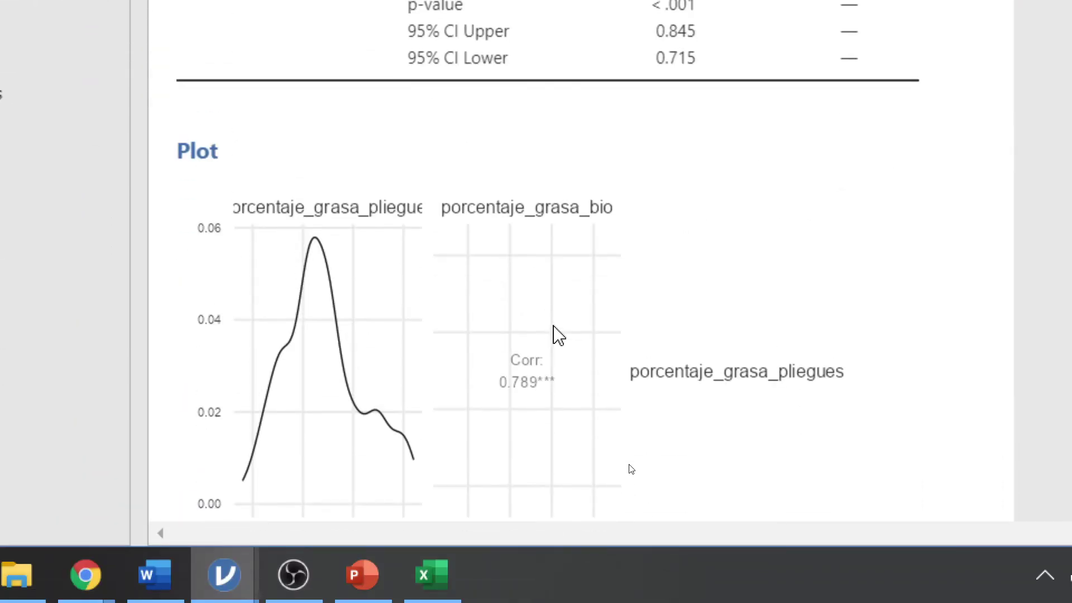
scroll(730, 46, "up", 3)
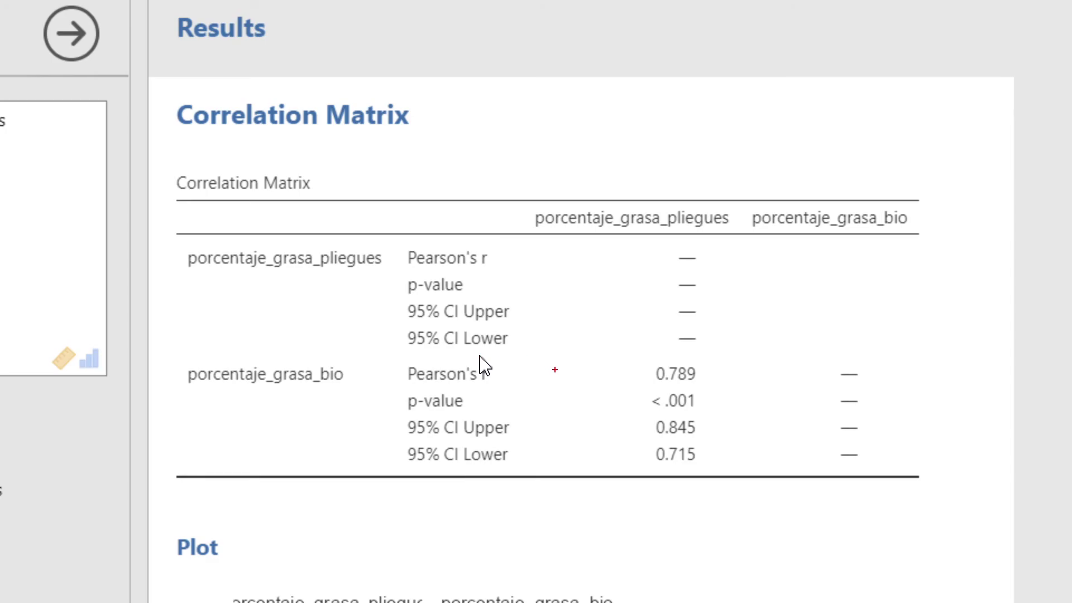
mouse_move(645, 385)
left_mouse_down()
mouse_move(692, 388)
mouse_move(708, 357)
mouse_move(643, 355)
mouse_move(644, 382)
left_mouse_up()
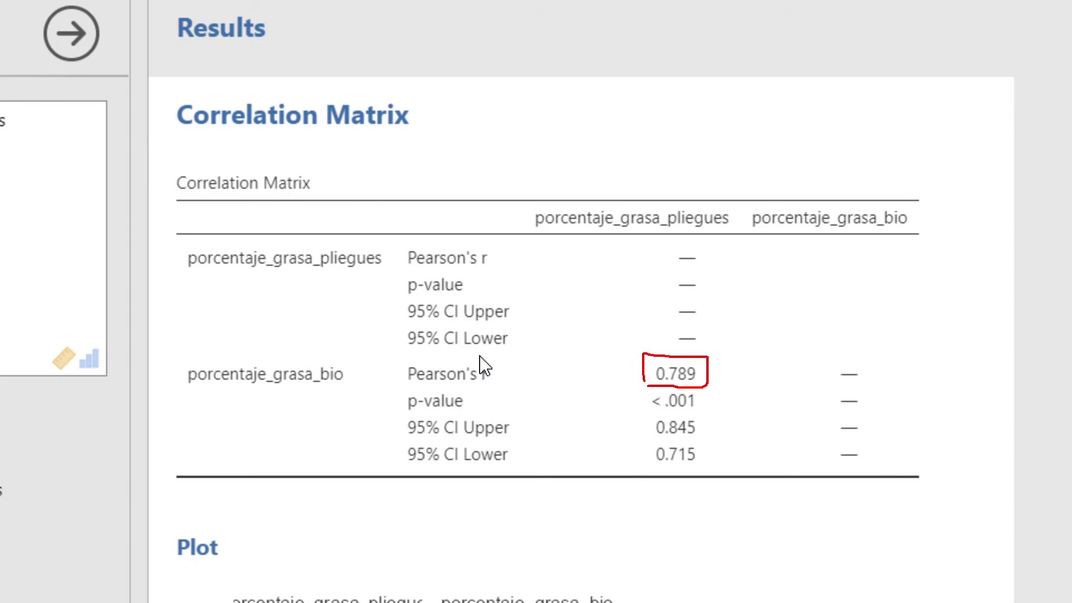
mouse_move(646, 409)
left_mouse_down()
mouse_move(702, 415)
mouse_move(711, 402)
mouse_move(682, 385)
mouse_move(648, 385)
mouse_move(648, 410)
left_mouse_up()
mouse_move(580, 129)
left_mouse_down()
mouse_move(581, 157)
mouse_move(601, 142)
mouse_move(581, 143)
left_mouse_up()
mouse_move(654, 153)
left_mouse_down()
mouse_move(666, 144)
mouse_move(661, 129)
mouse_move(658, 165)
left_mouse_up()
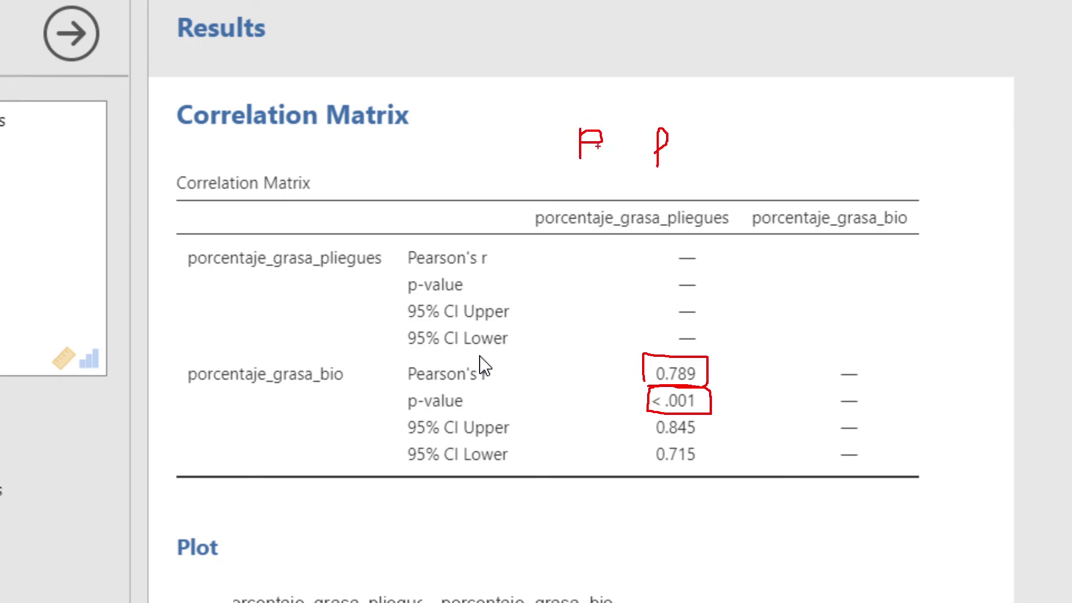
key("Escape")
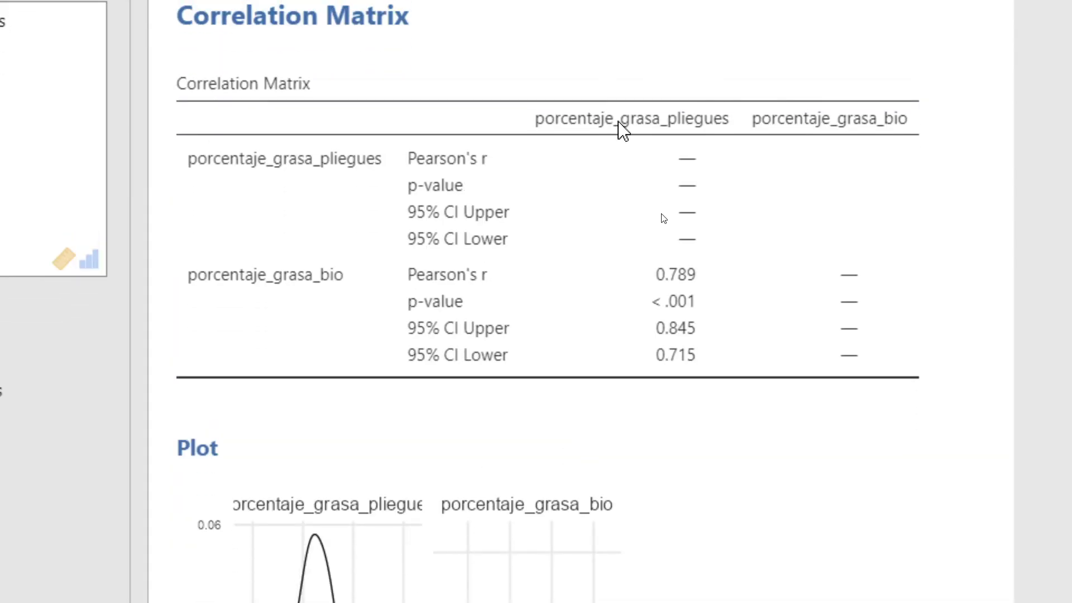
left_click(631, 508)
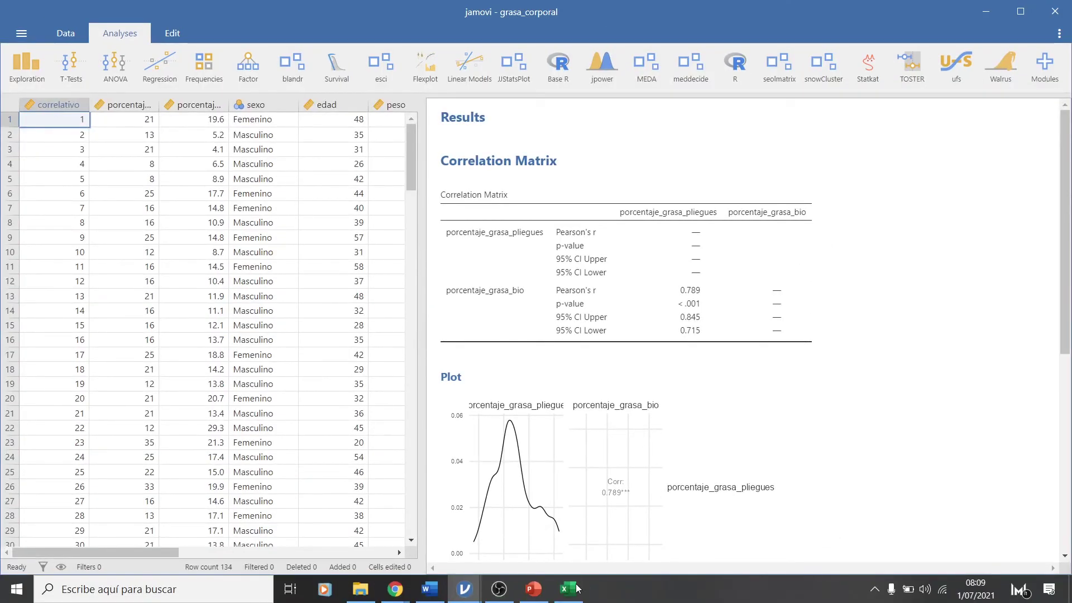
Switch to the inferencia_estadística workbook in Excel and review the two-tailed hypotheses, selecting the alternative hypothesis H1: ρ ≠ 0
left_click(568, 589)
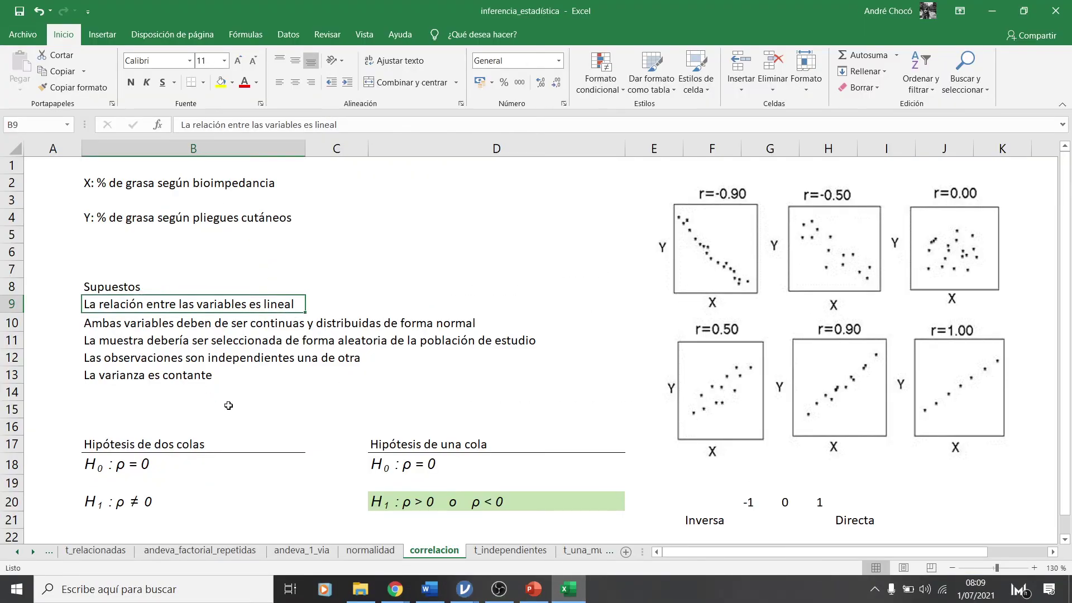
scroll(218, 391, "down", 1)
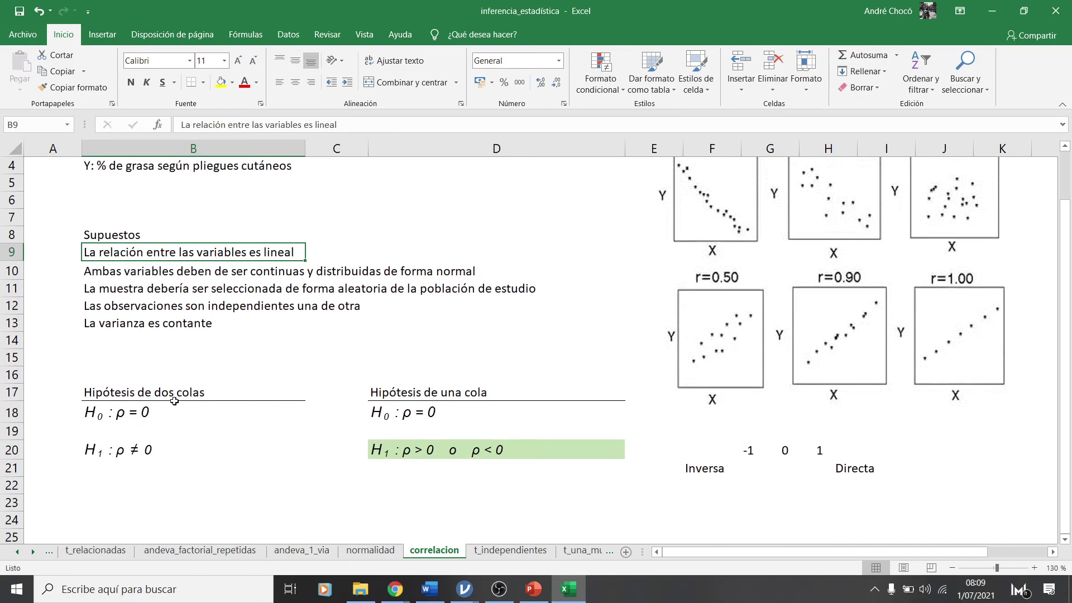
scroll(170, 427, "up", 3)
scroll(139, 437, "down", 2)
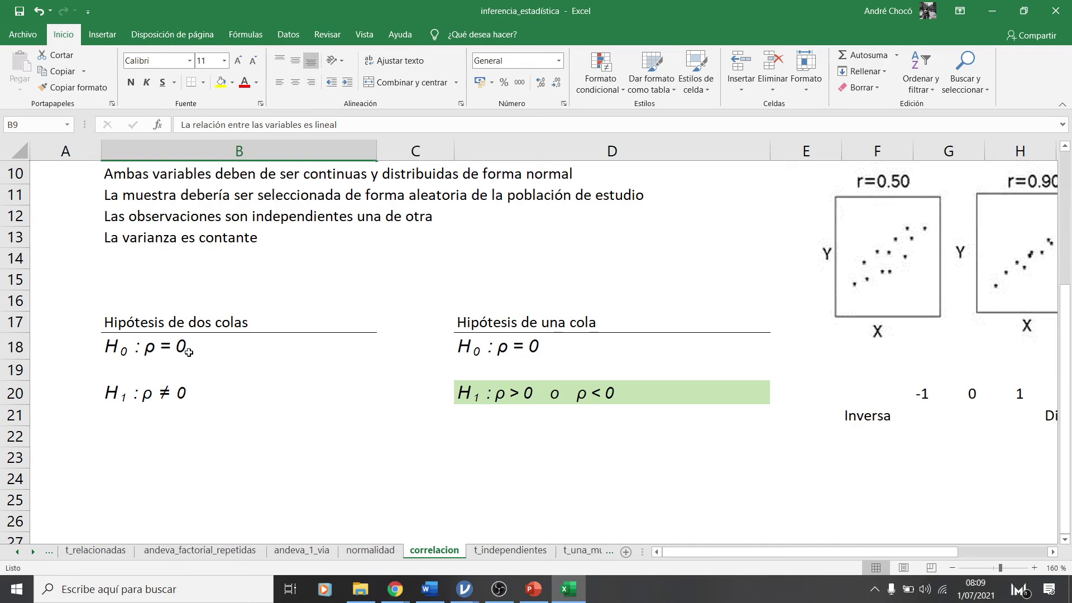
left_click(112, 398)
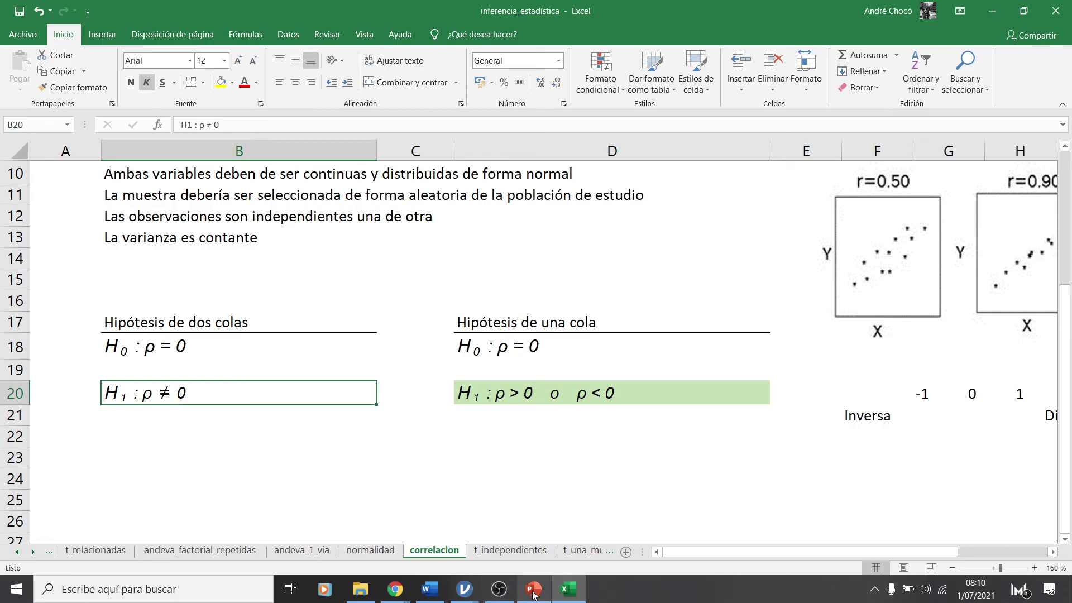
Return to the grasa_corporal window in jamovi and mark the p-value, the 95% confidence limits and Pearson's r in the correlation table
mouse_move(447, 586)
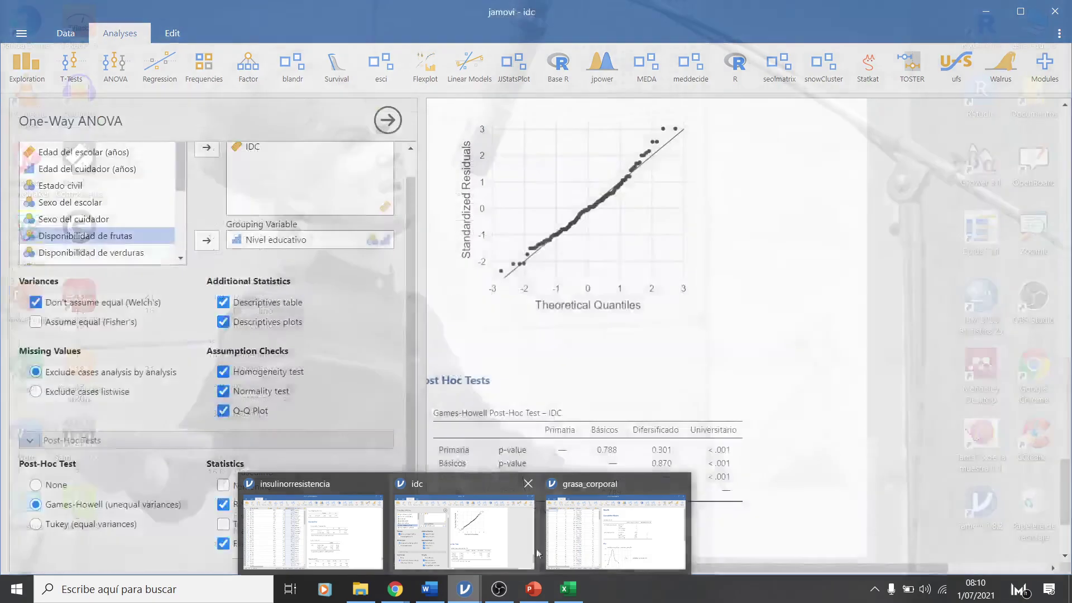
left_click(614, 530)
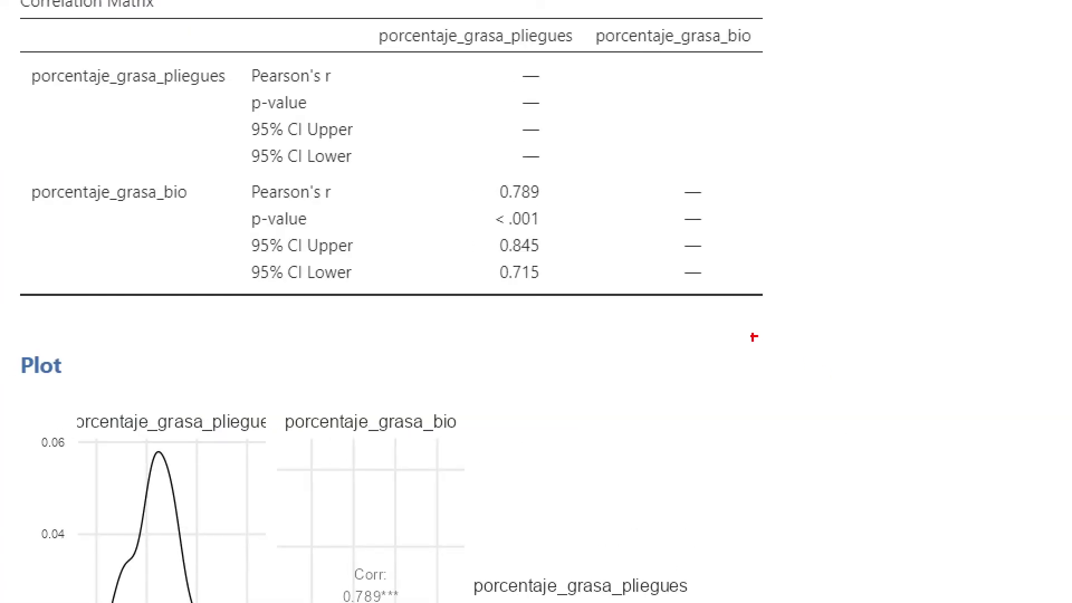
mouse_move(498, 234)
left_mouse_down()
mouse_move(575, 234)
mouse_move(553, 211)
mouse_move(490, 207)
mouse_move(489, 237)
left_mouse_up()
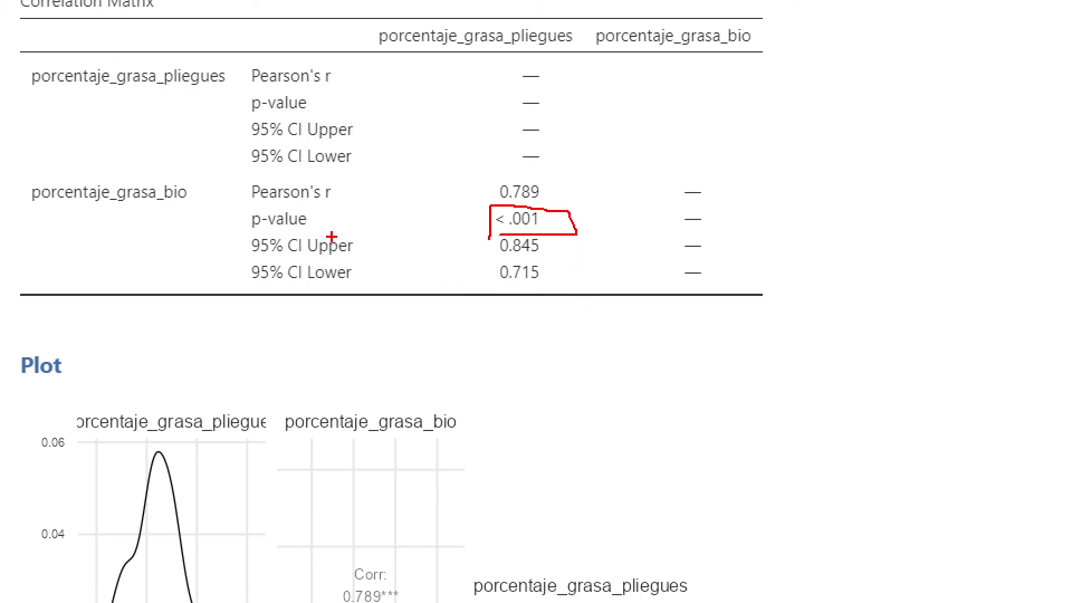
left_click_drag(465, 233, 470, 290)
left_click_drag(458, 231, 466, 231)
mouse_move(563, 236)
left_mouse_down()
mouse_move(605, 235)
mouse_move(596, 301)
mouse_move(564, 302)
left_mouse_up()
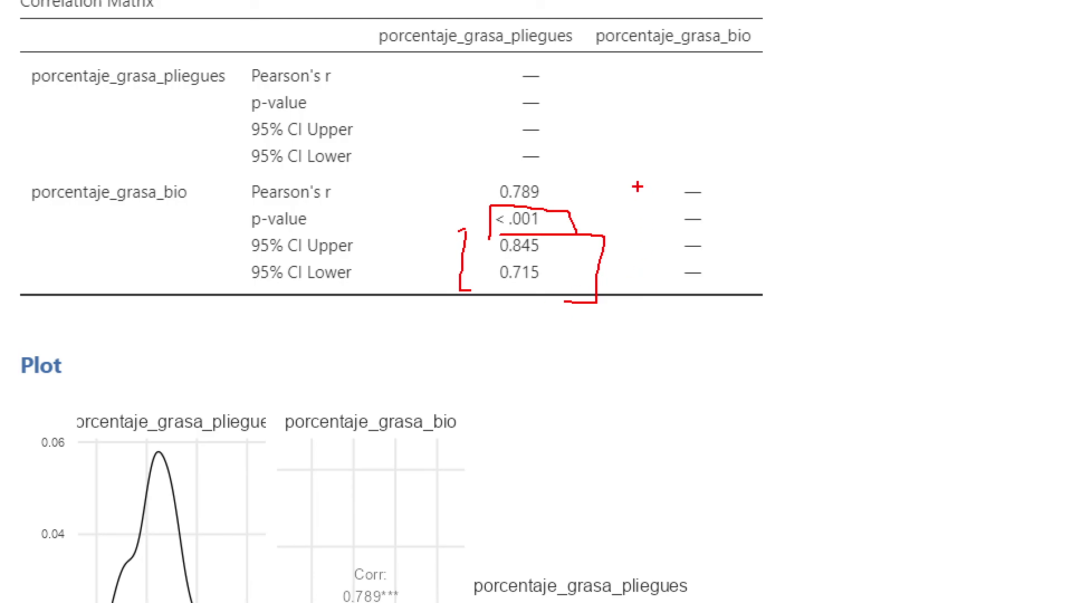
left_click_drag(551, 181, 614, 161)
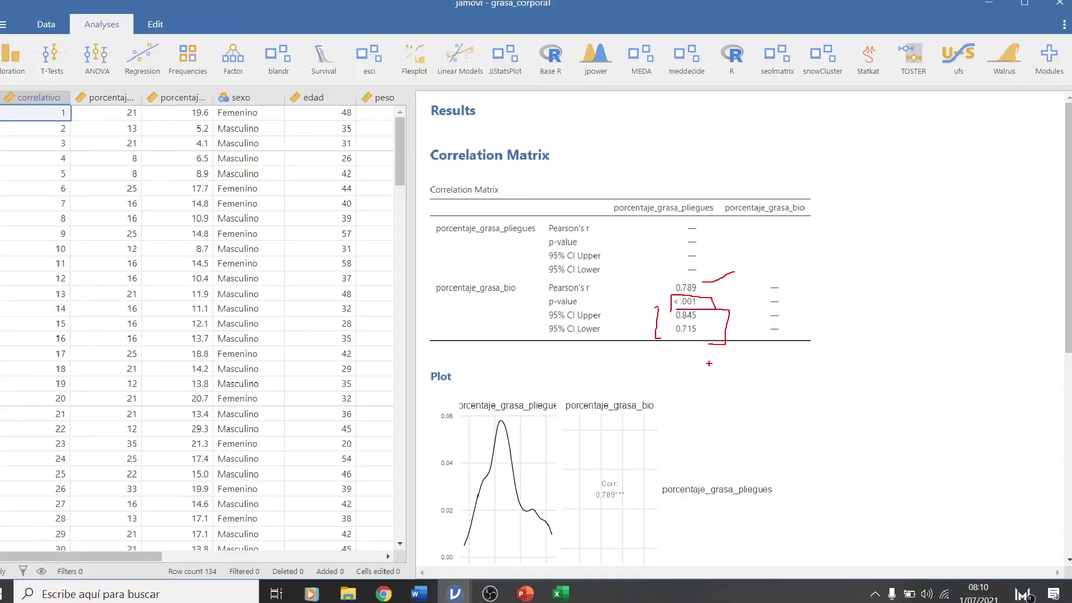
key("Escape")
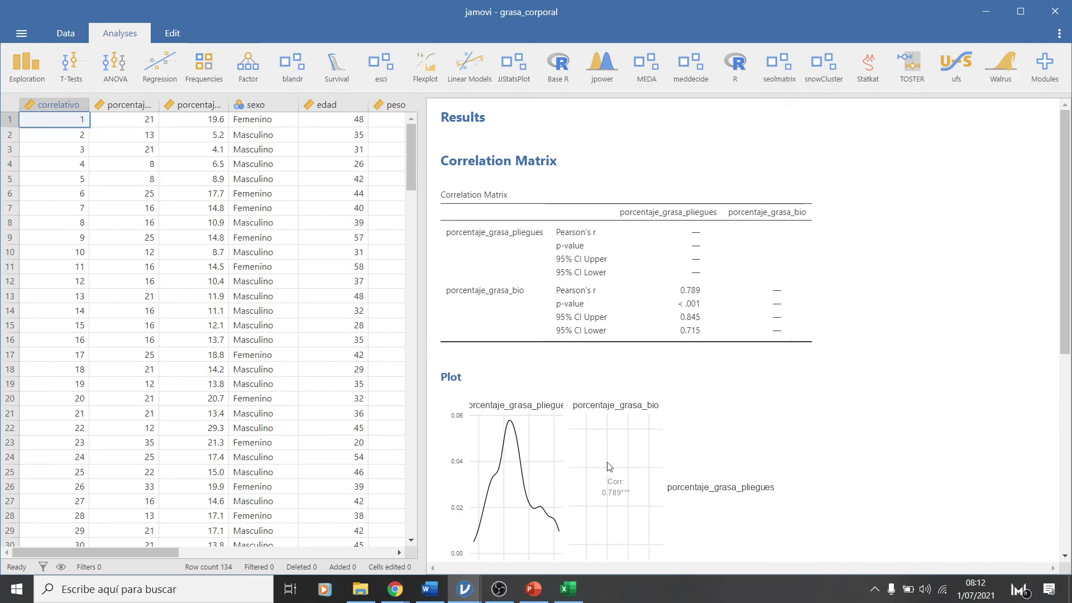
Check the Módulo 4 contents in the Curso jamovi Guatemala document in Word, and switch to the Google Meet call in Chrome
left_click(431, 588)
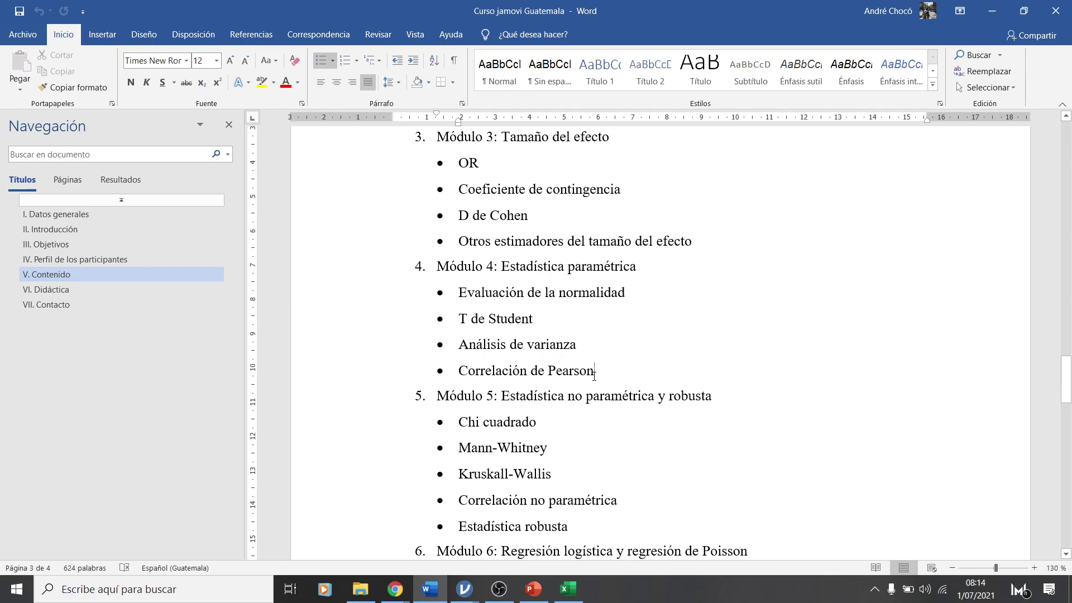
left_click(395, 589)
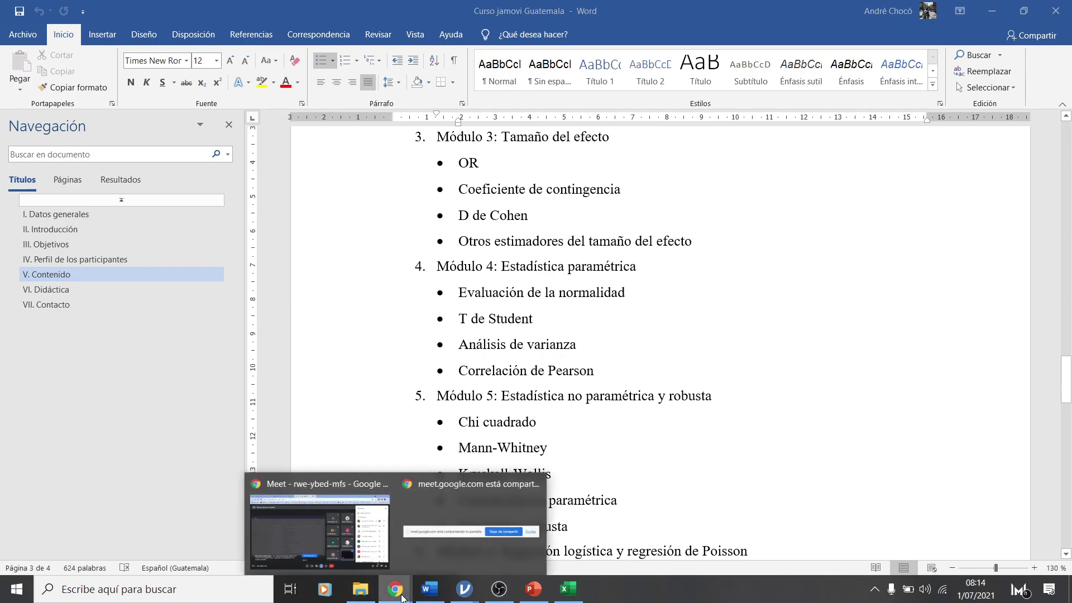
left_click(367, 519)
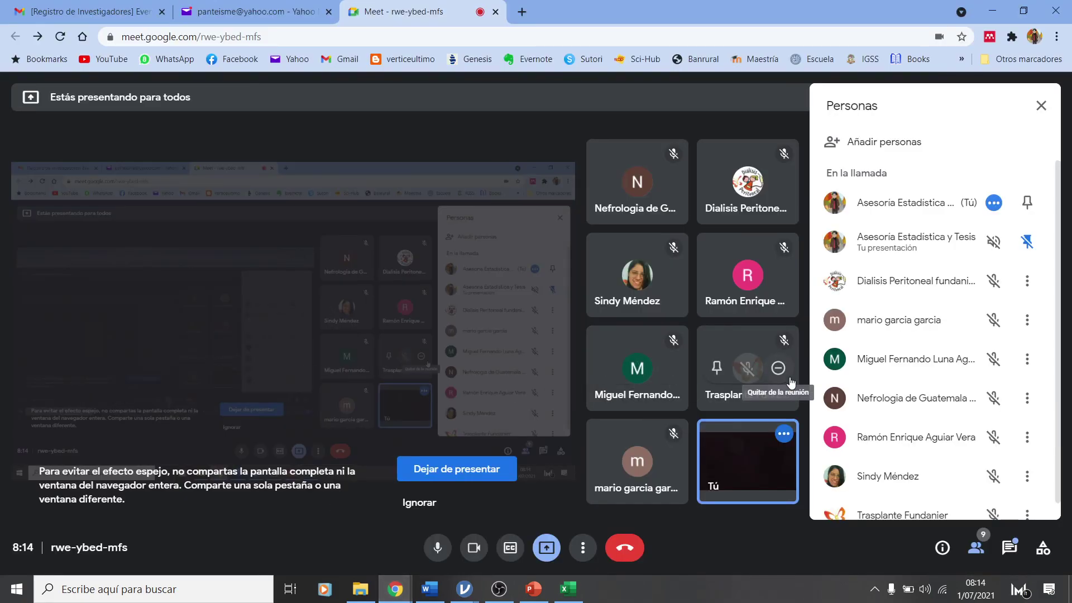